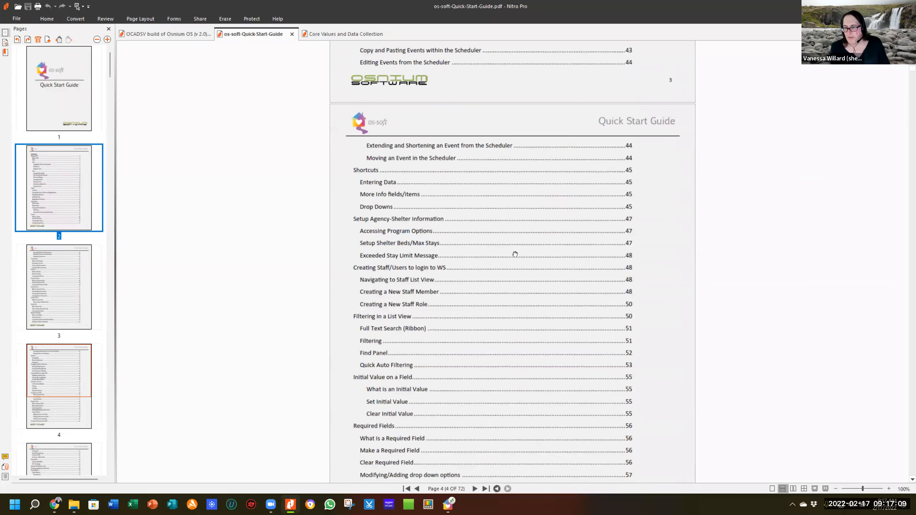
scroll(513, 256, "down", 5)
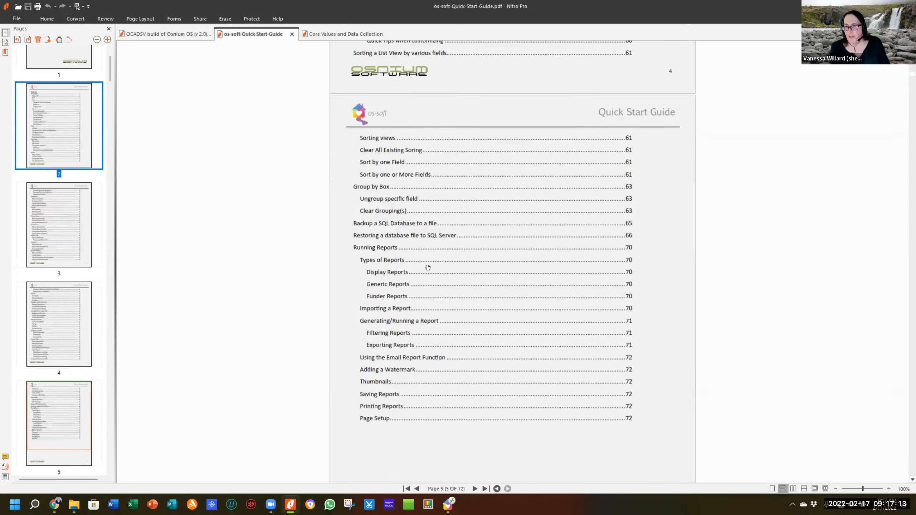
Browse the Quick Start Guide contents, return to its cover page, then switch to the Data Entry Guide.
scroll(429, 267, "up", 2)
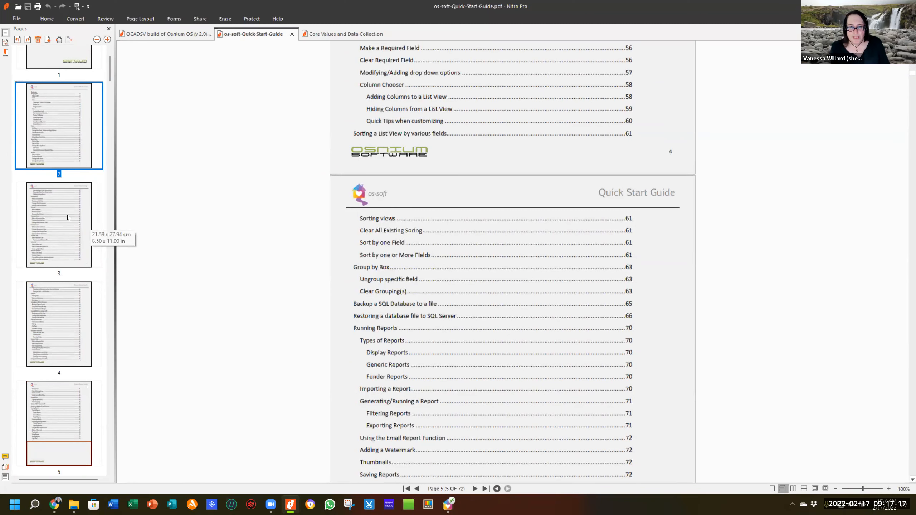
scroll(71, 217, "up", 2)
left_click(63, 94)
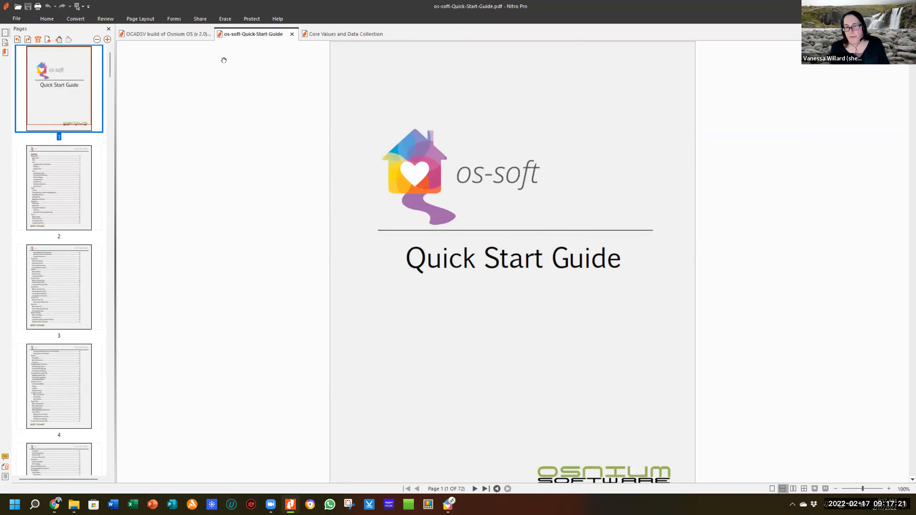
left_click(178, 37)
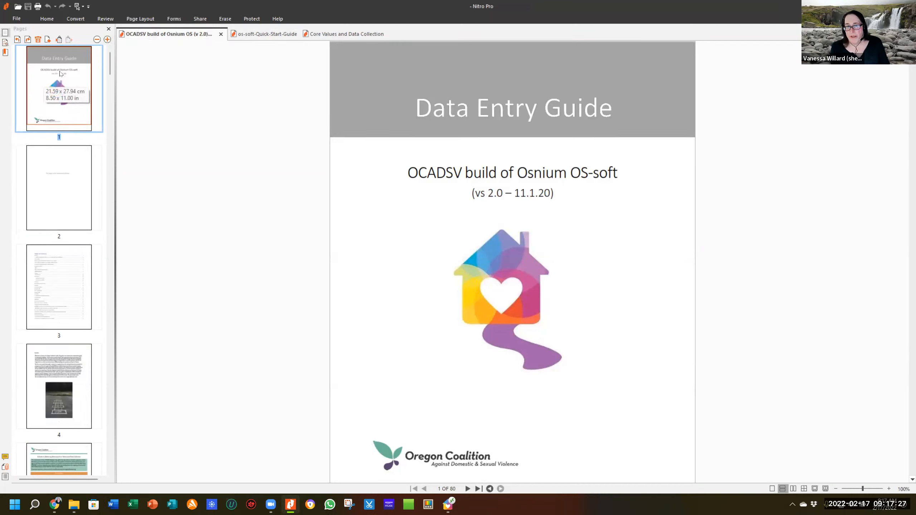
Page through the Data Entry Guide's cover and blank page 2 to its Table of Contents.
left_click(60, 74)
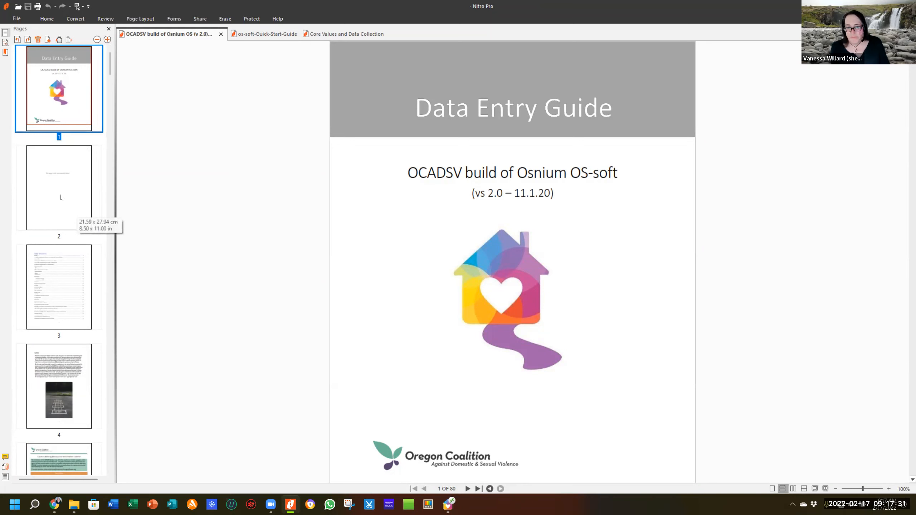
left_click(42, 206)
left_click(54, 275)
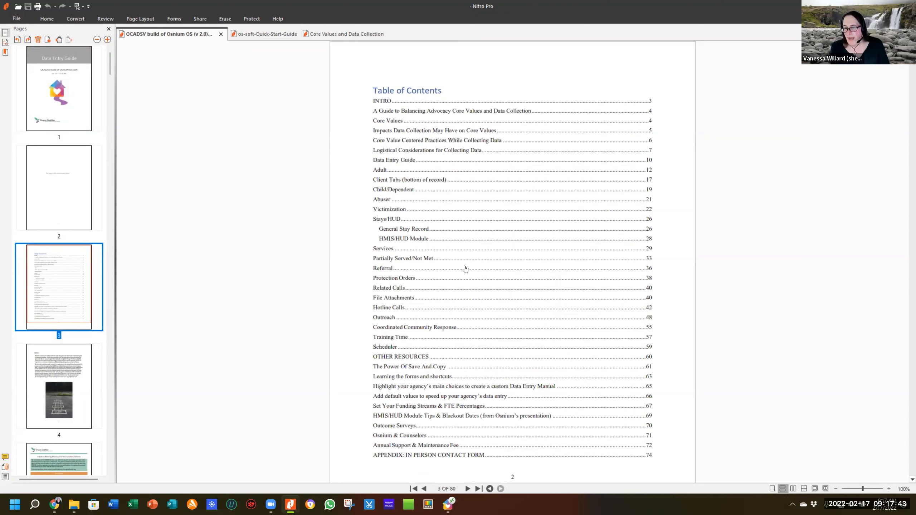
left_click(650, 251)
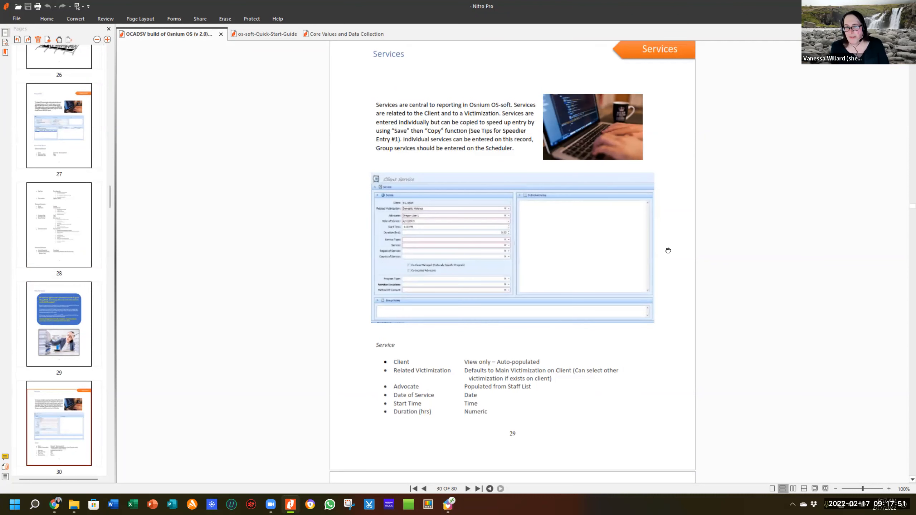
Scroll through the Services pages 30–33 to review the Service Type chart.
scroll(657, 206, "up", 2)
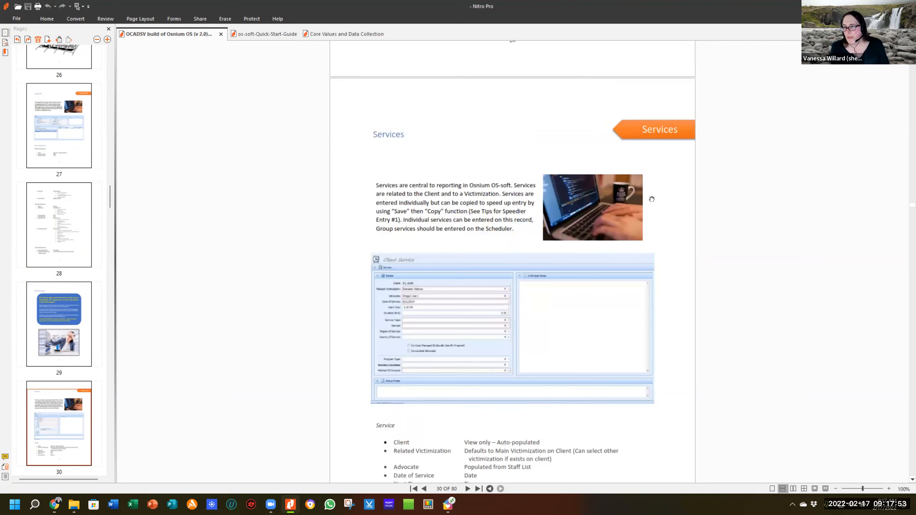
scroll(648, 197, "down", 1)
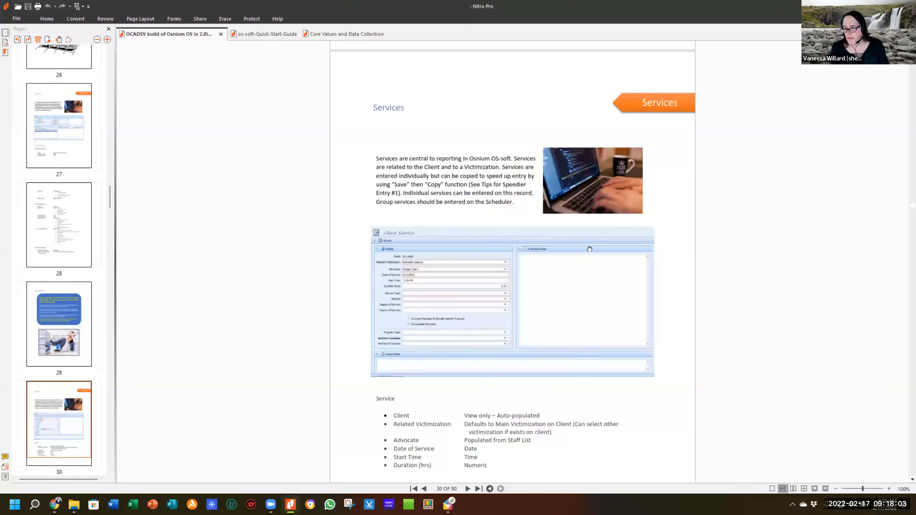
scroll(647, 242, "down", 1)
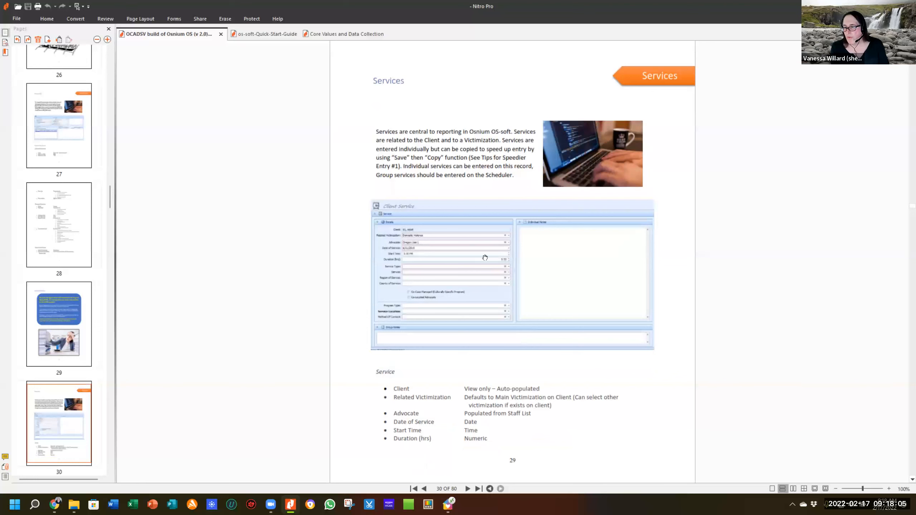
scroll(685, 267, "down", 8)
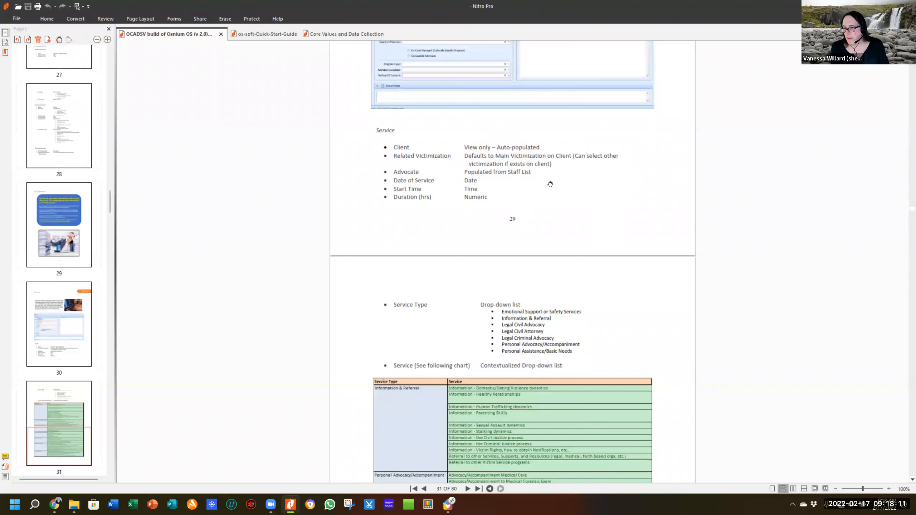
scroll(626, 240, "down", 3)
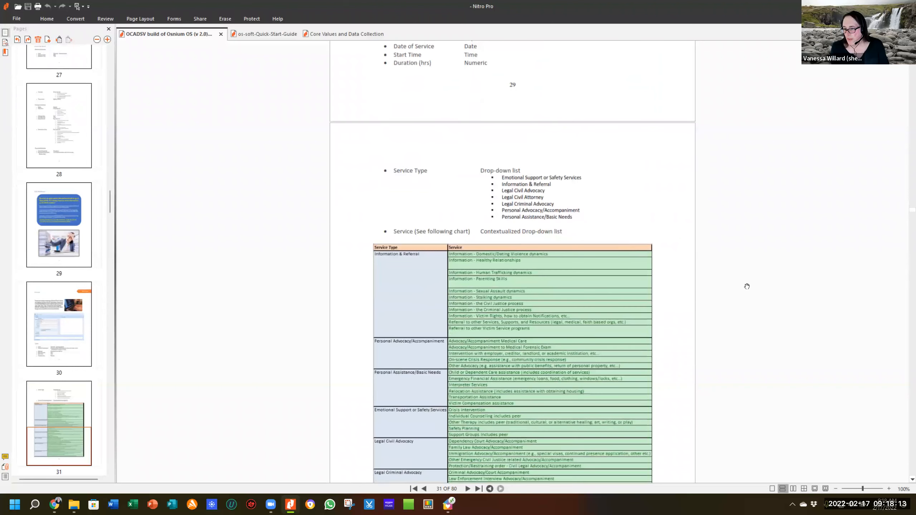
scroll(712, 275, "down", 4)
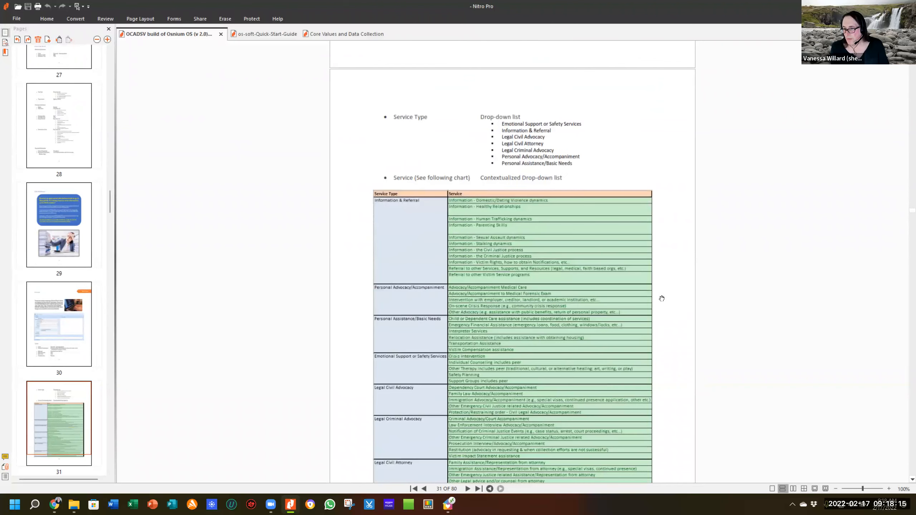
scroll(623, 309, "down", 3)
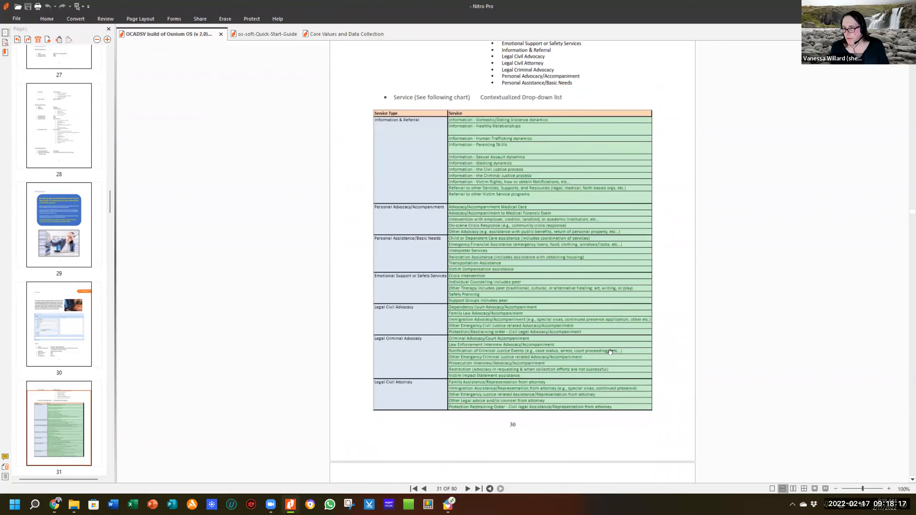
scroll(594, 284, "down", 2)
scroll(595, 284, "down", 10)
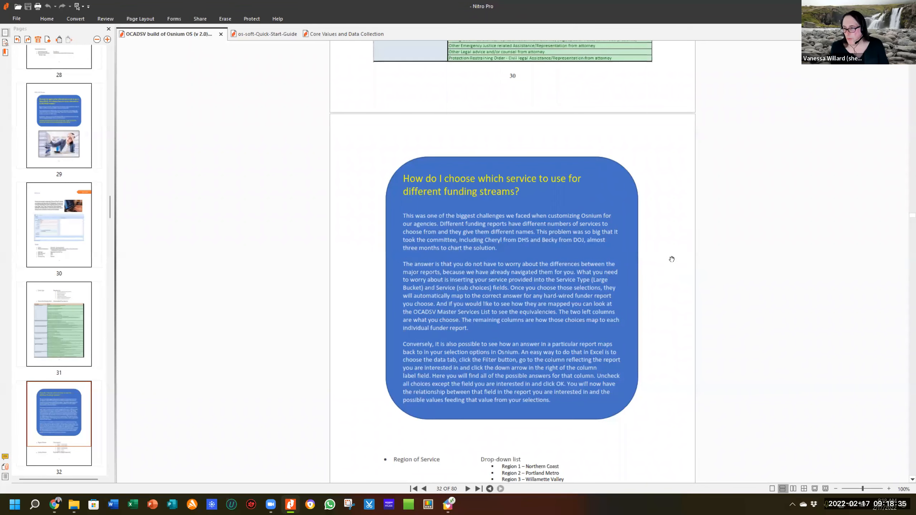
scroll(671, 259, "down", 15)
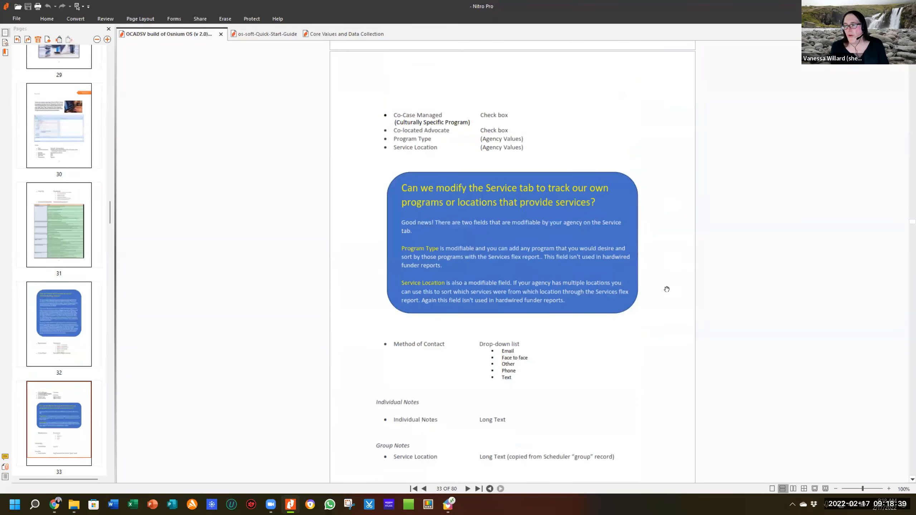
Scroll back up to page 31 and go to the guide's INTRO page.
scroll(527, 182, "up", 7)
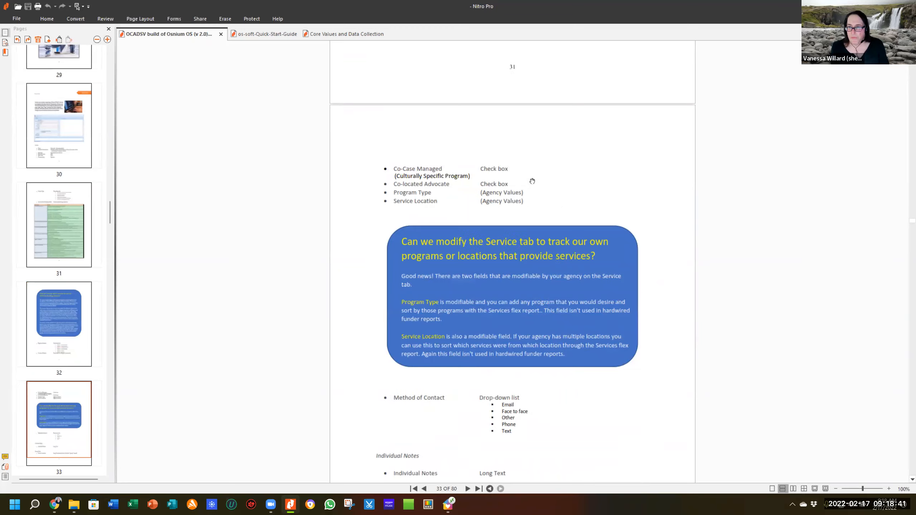
scroll(524, 186, "up", 10)
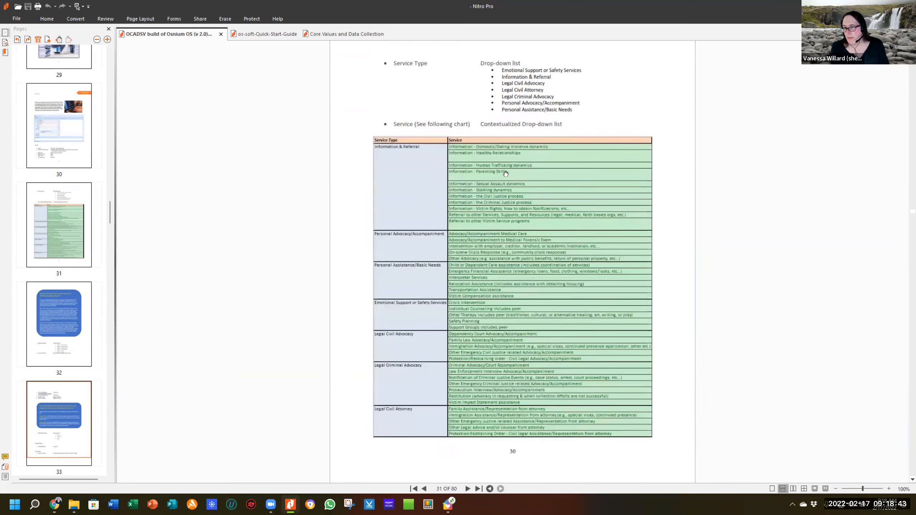
scroll(249, 158, "up", 1)
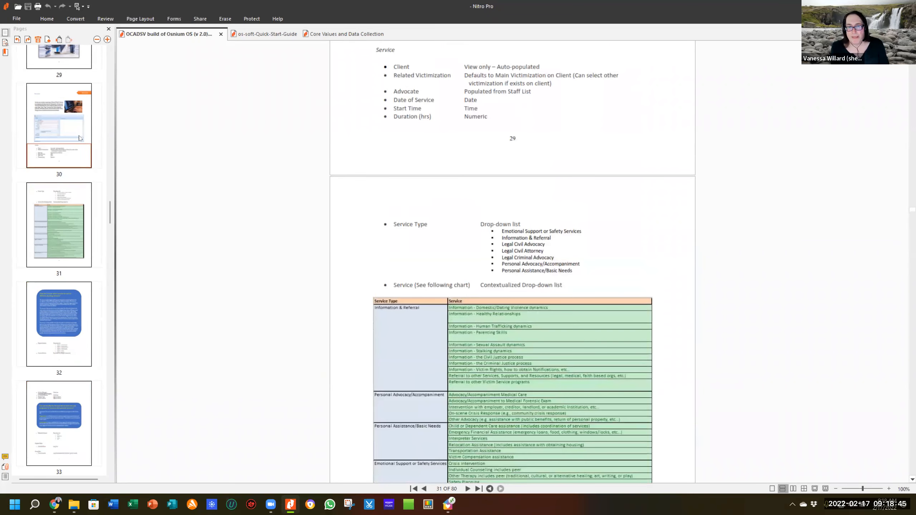
scroll(80, 136, "up", 5)
left_click_drag(109, 164, 96, 39)
left_click(67, 382)
Open page 5, the Core Values and Data Collection page, starting with Survivor Centered.
left_click(77, 472)
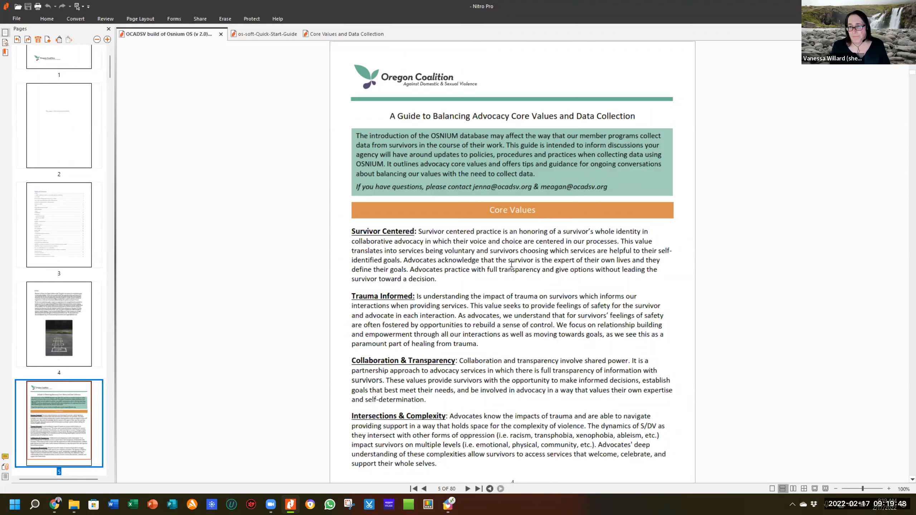
scroll(512, 264, "down", 2)
scroll(512, 265, "down", 3)
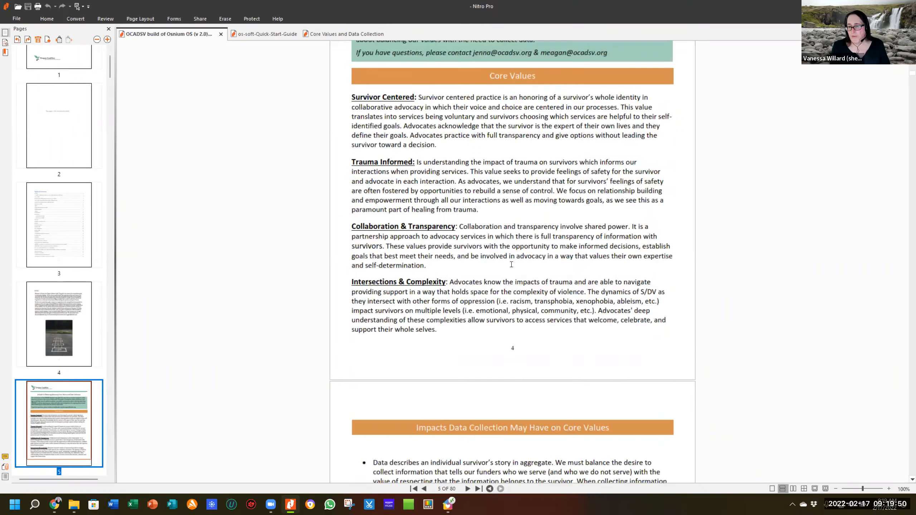
scroll(512, 264, "up", 4)
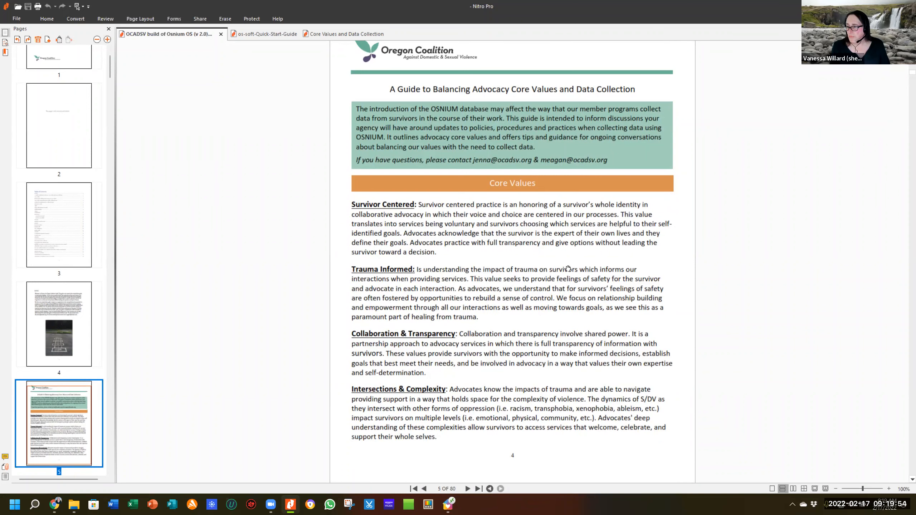
scroll(517, 290, "up", 5)
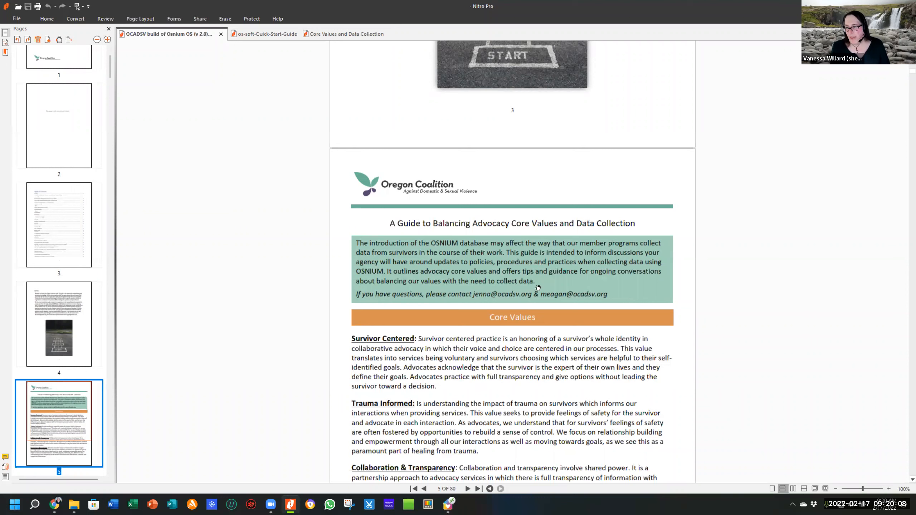
scroll(573, 269, "down", 2)
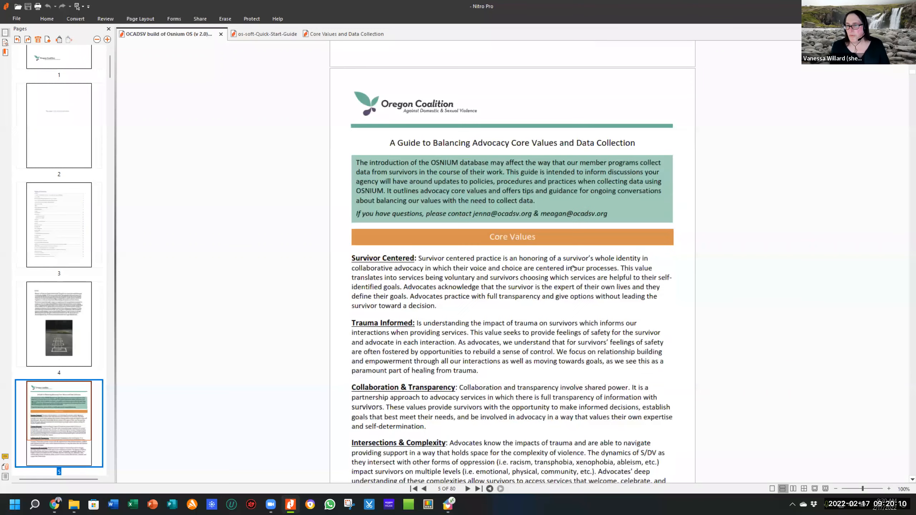
scroll(574, 268, "down", 1)
scroll(576, 265, "up", 2)
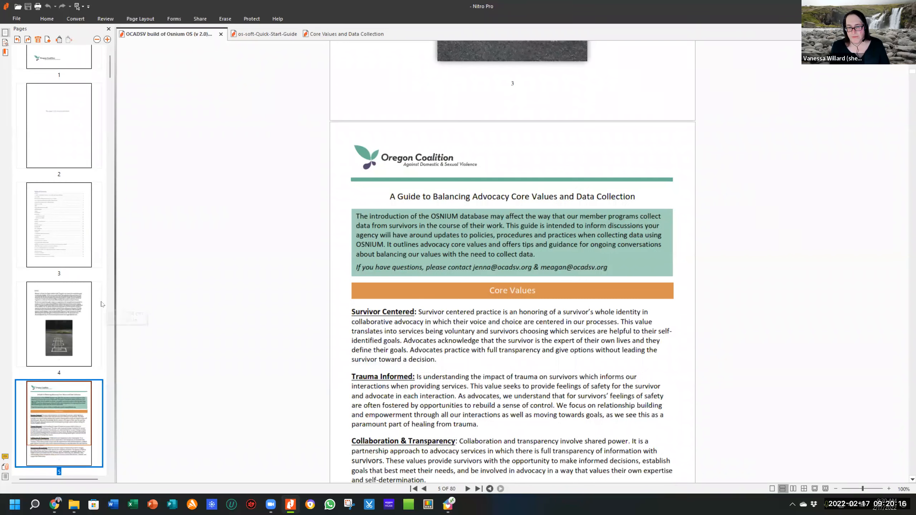
scroll(102, 304, "down", 3)
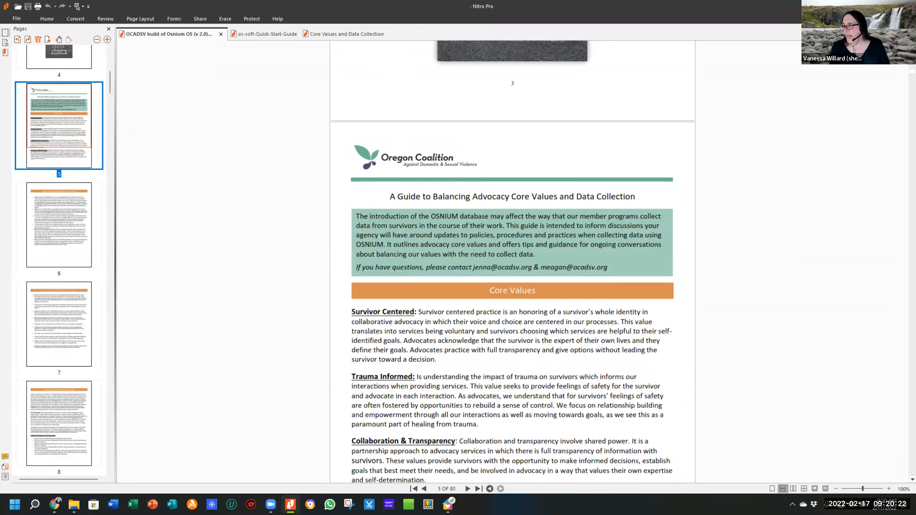
left_click(865, 7)
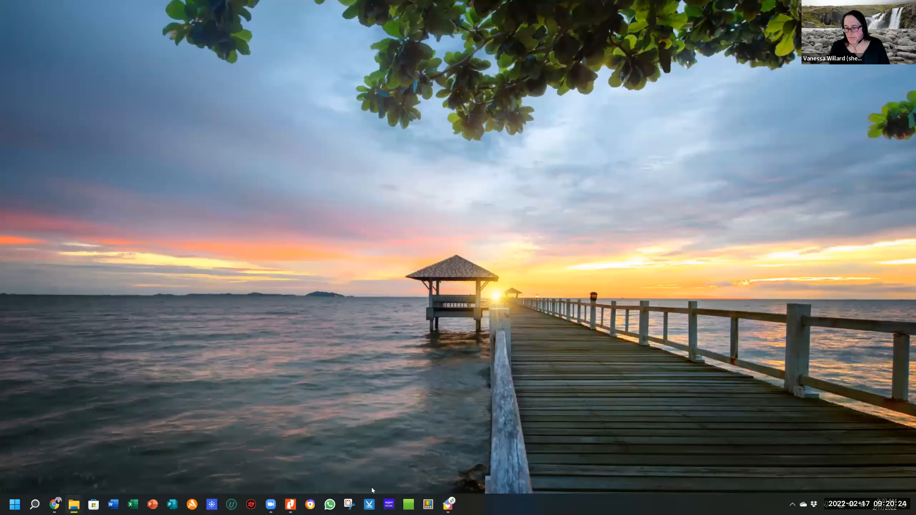
Restore the Osnium OCADSV window from the taskbar.
left_click(448, 504)
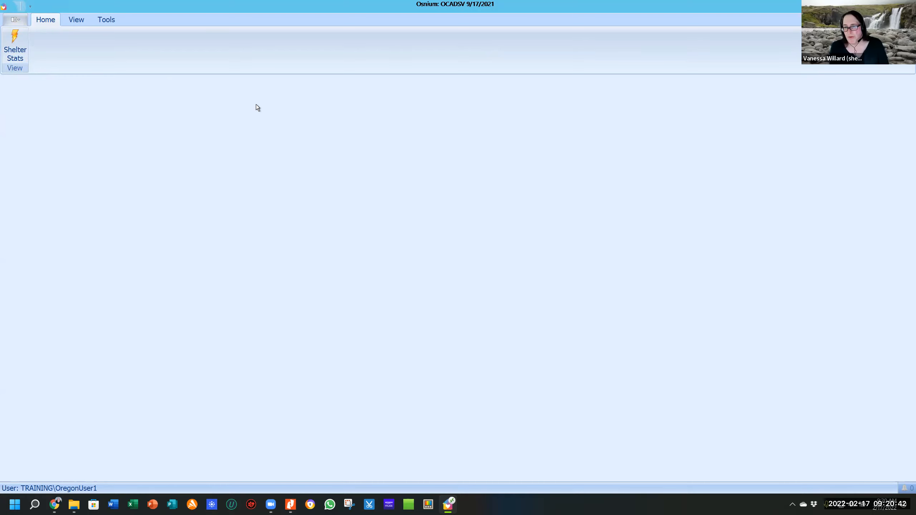
Choose People > Adults from the application menu to list the 92 adult clients.
left_click(14, 20)
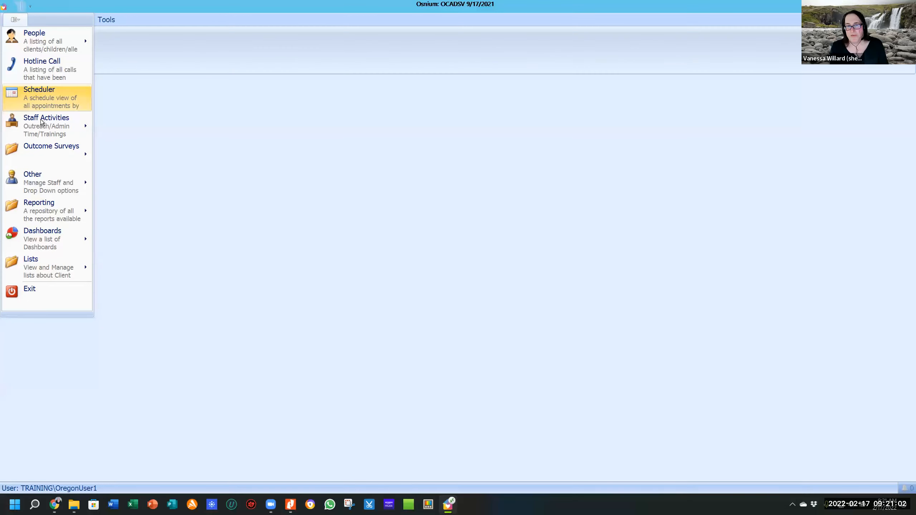
mouse_move(41, 124)
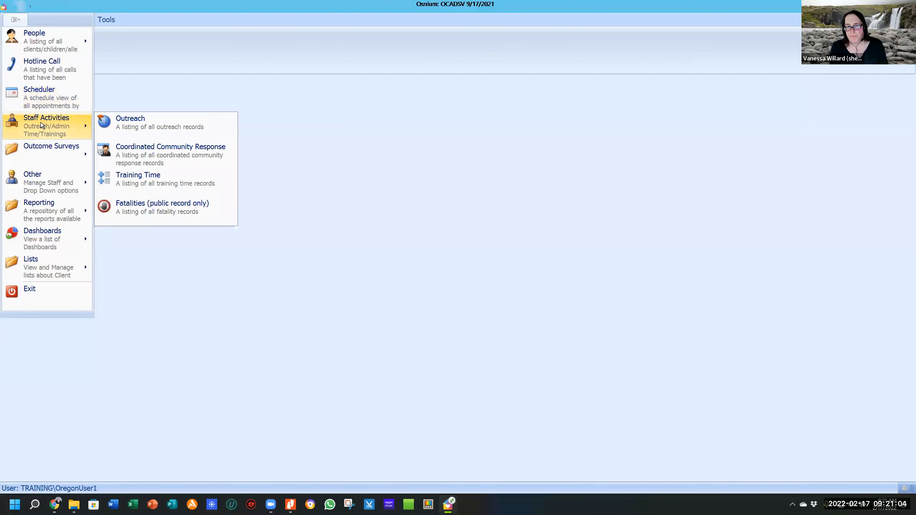
mouse_move(39, 42)
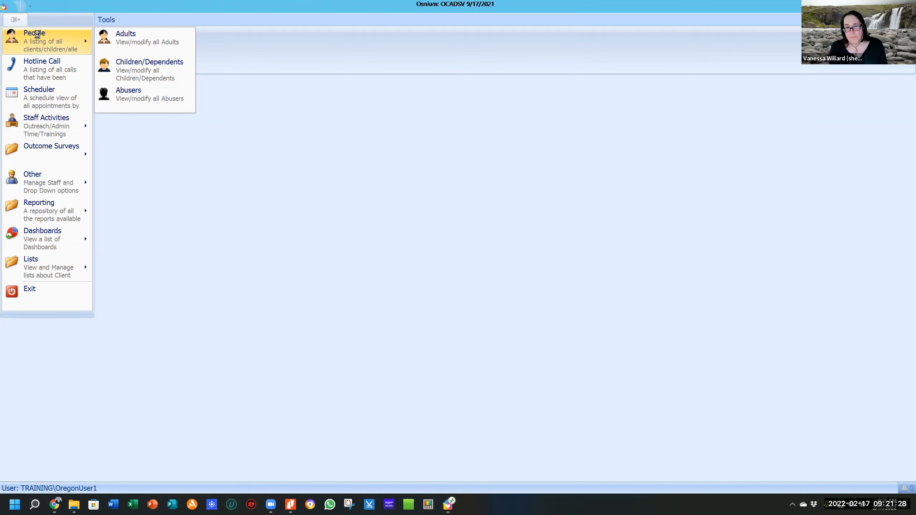
left_click(159, 41)
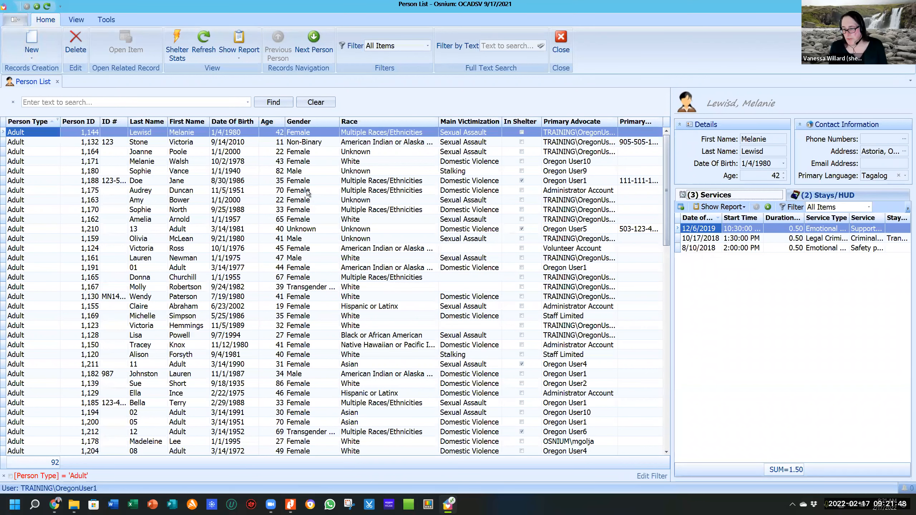
Search the adult list for a client surname, find no matches, and clear the search.
scroll(309, 193, "down", 2)
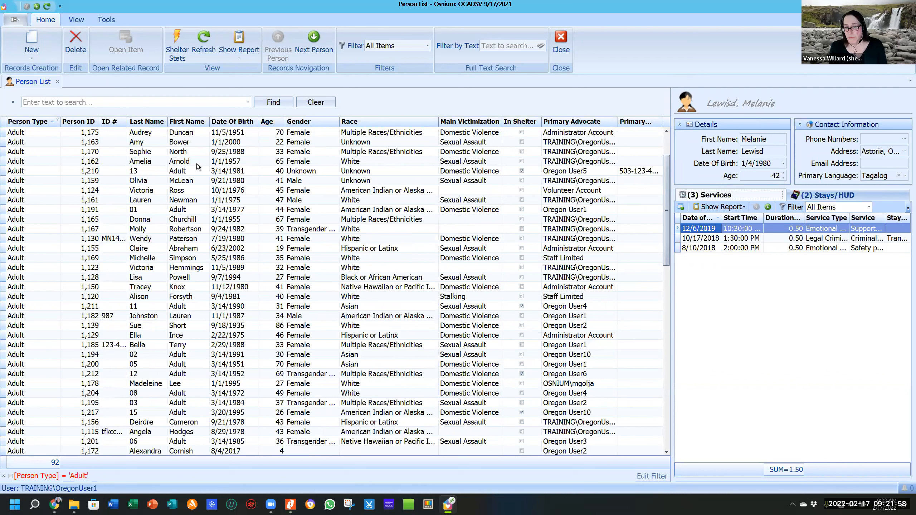
left_click(151, 101)
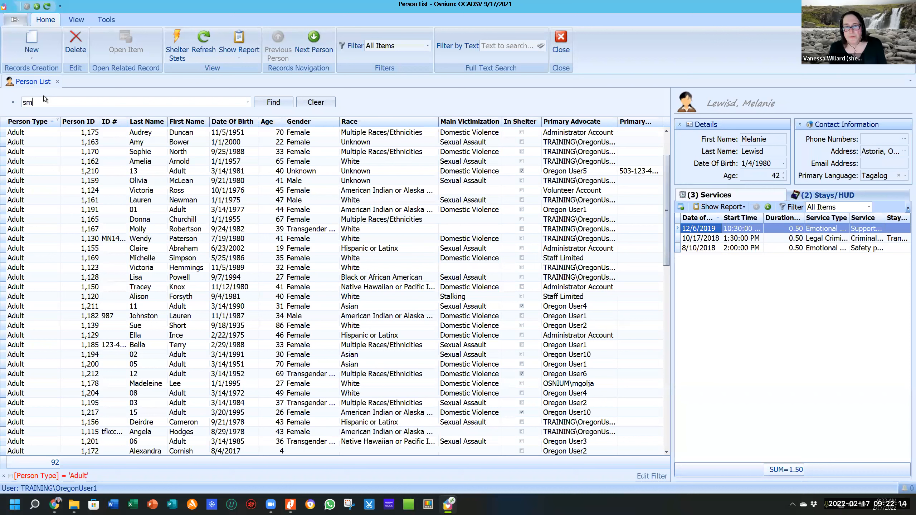
key("Return")
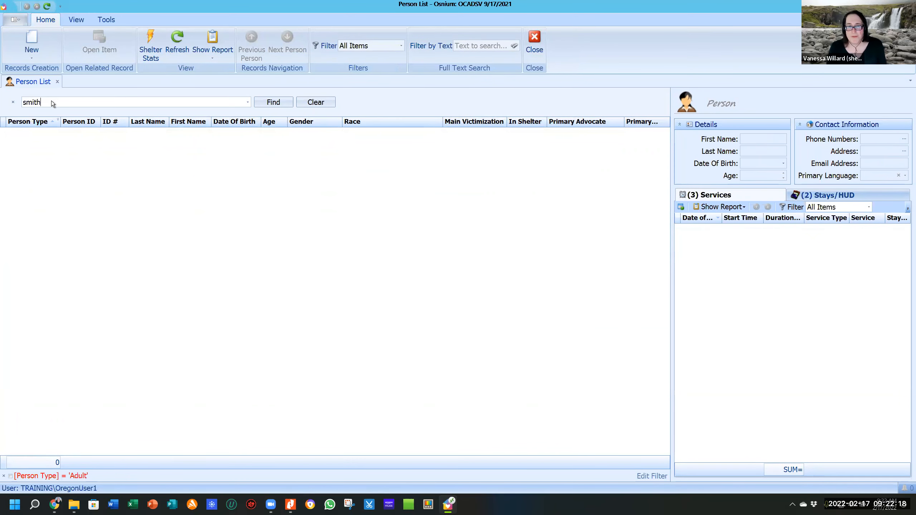
left_click(318, 108)
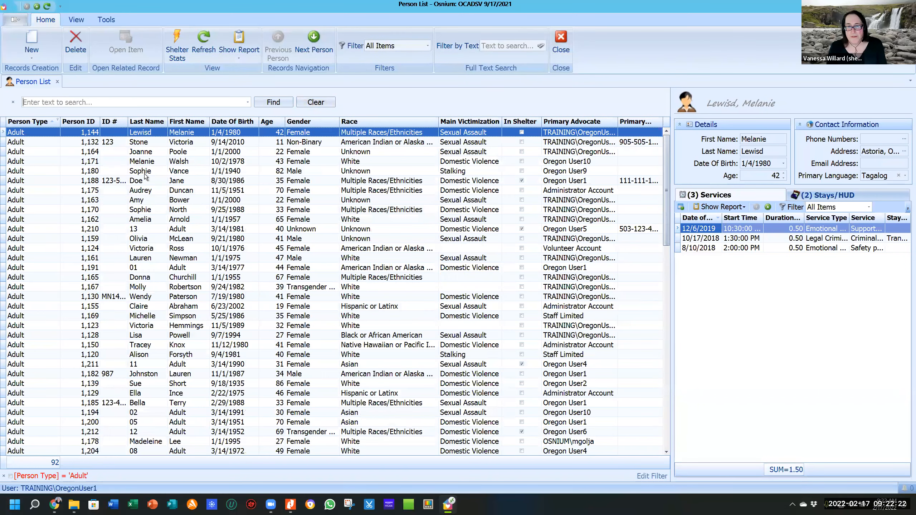
Search the list for the client's surname to find the matching records, then clear it.
type("k")
key("BackSpace")
type("doe")
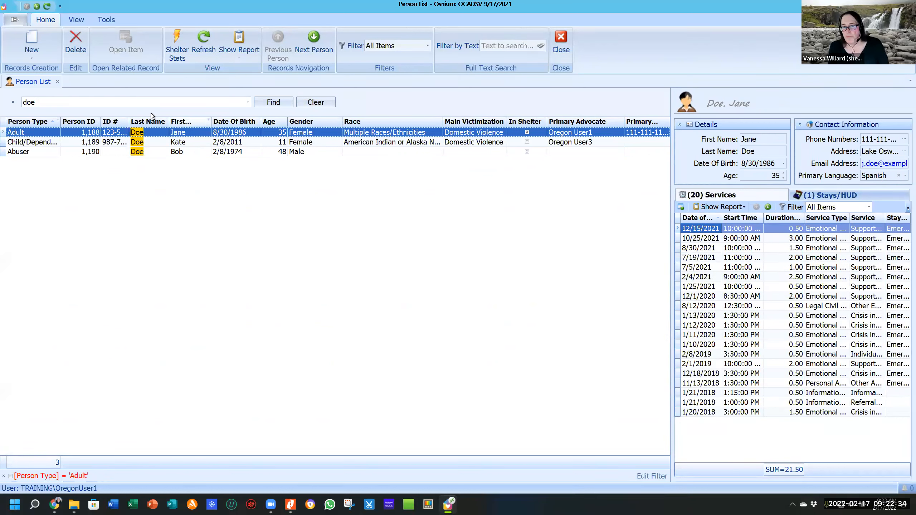
left_click(313, 103)
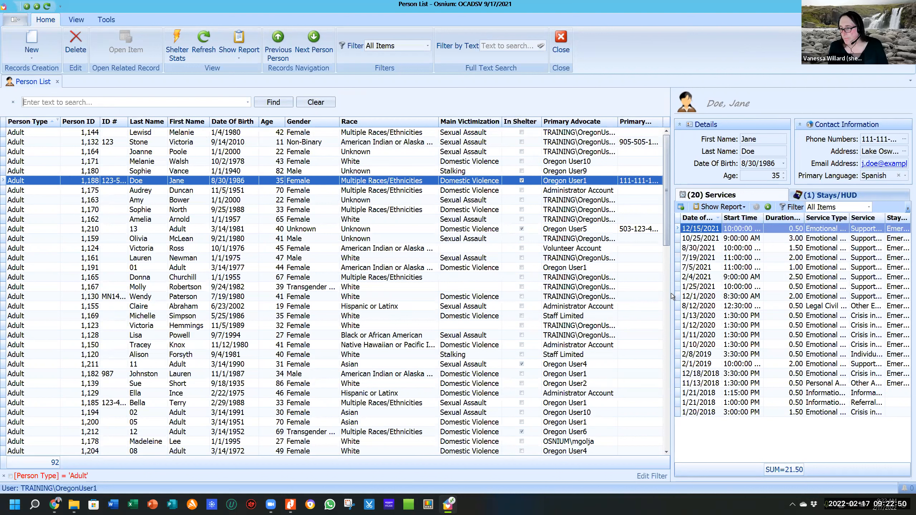
Adjust the grid/detail splitter so the grid shows full columns, and sort by Last Name.
left_click_drag(669, 295, 570, 305)
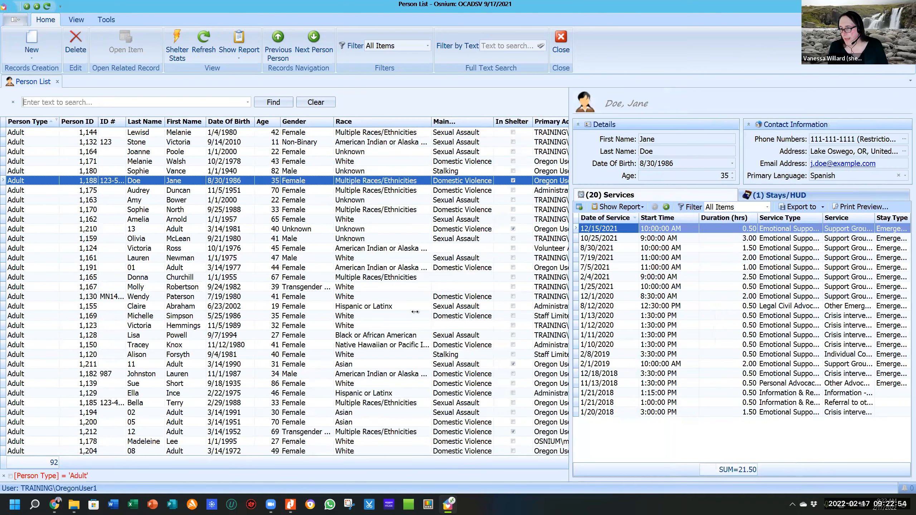
left_click_drag(415, 312, 425, 310)
left_click_drag(776, 277, 715, 294)
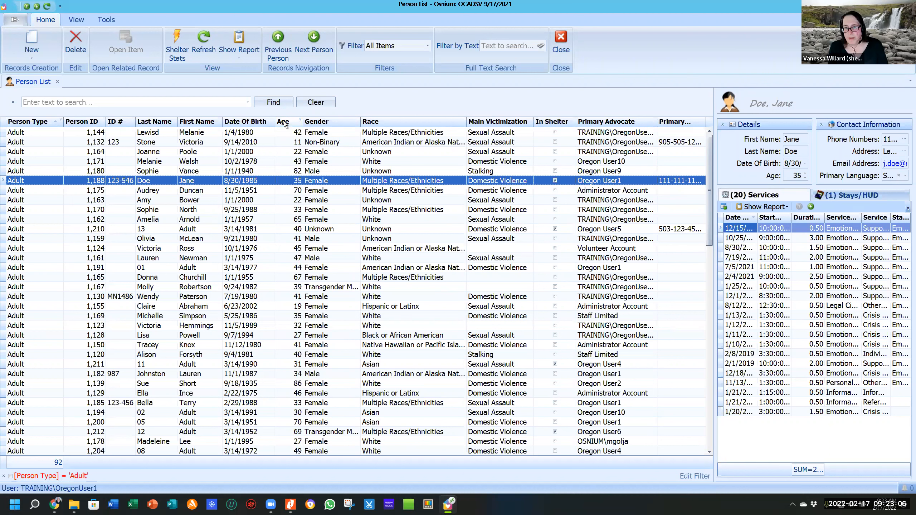
left_click(159, 122)
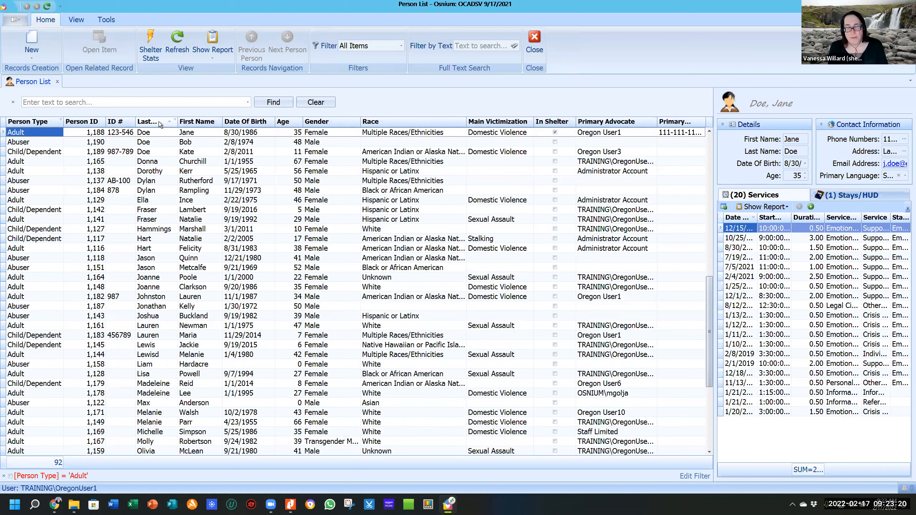
Scroll up the Last Name–sorted list and select the client's record.
scroll(161, 137, "up", 6)
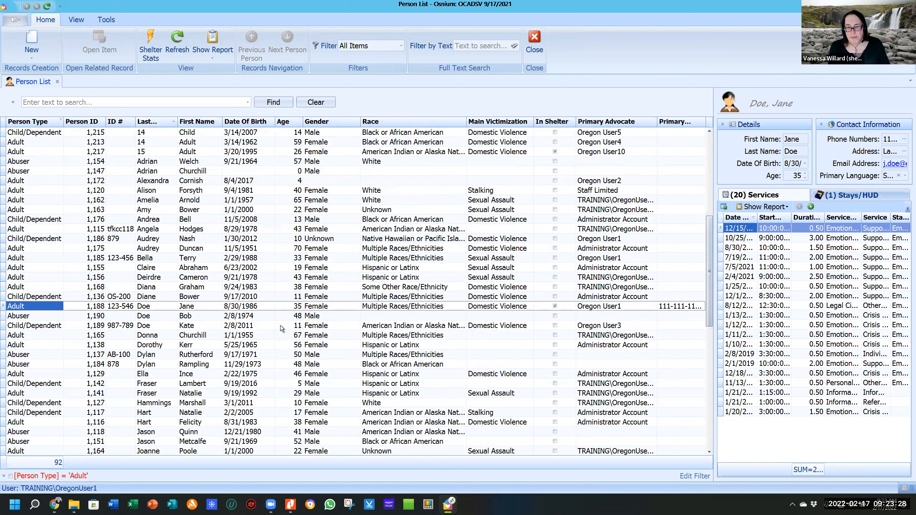
left_click(197, 307)
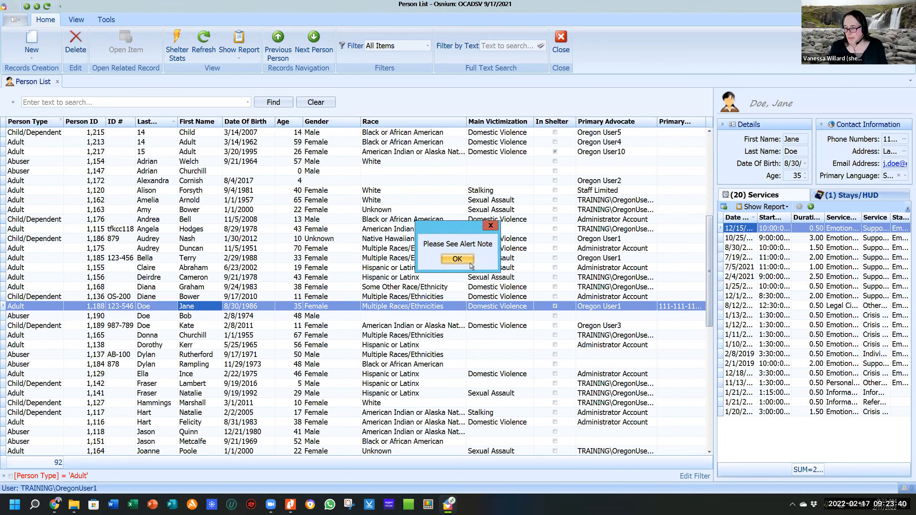
Dismiss both alerts, including 'Refuses to wear a mask', and open the client's Adult record.
left_click(470, 264)
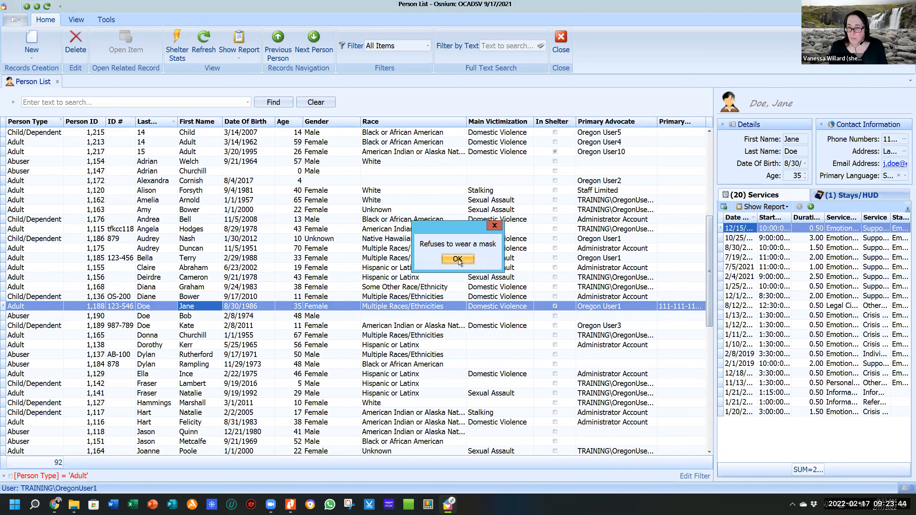
left_click(458, 259)
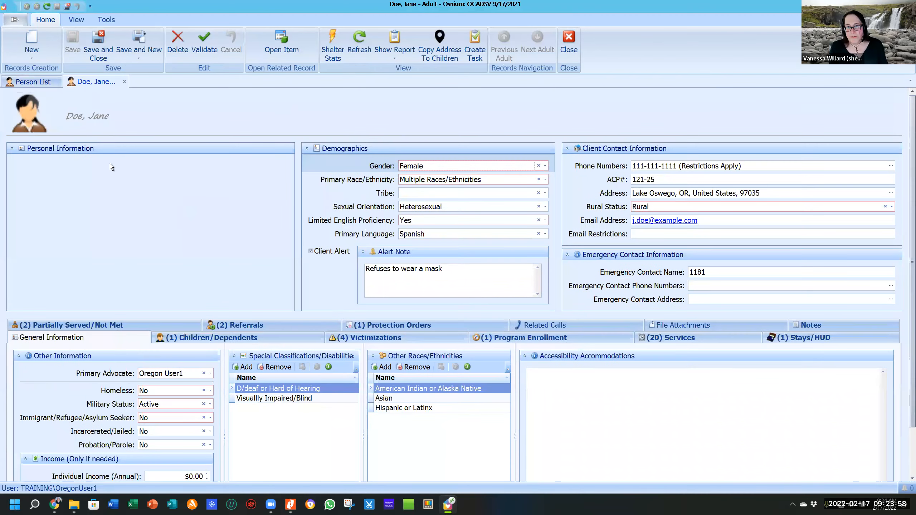
left_click(36, 82)
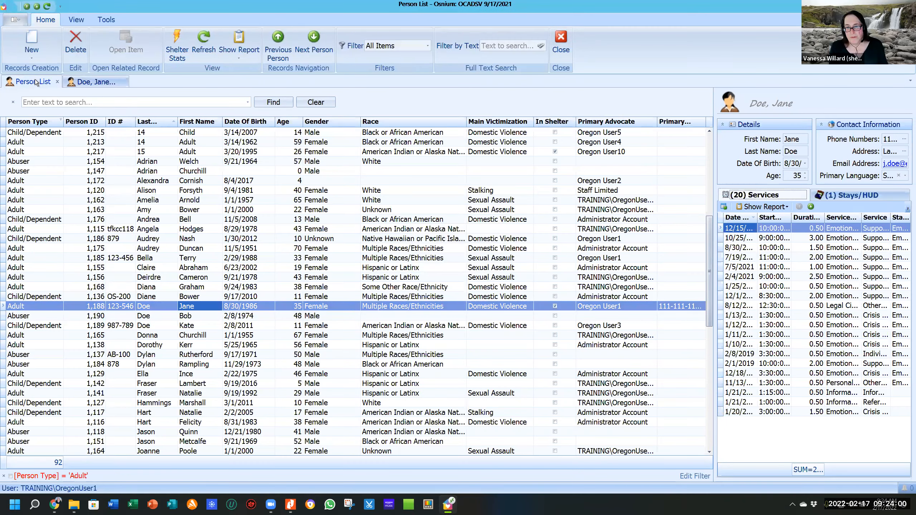
double_click(167, 305)
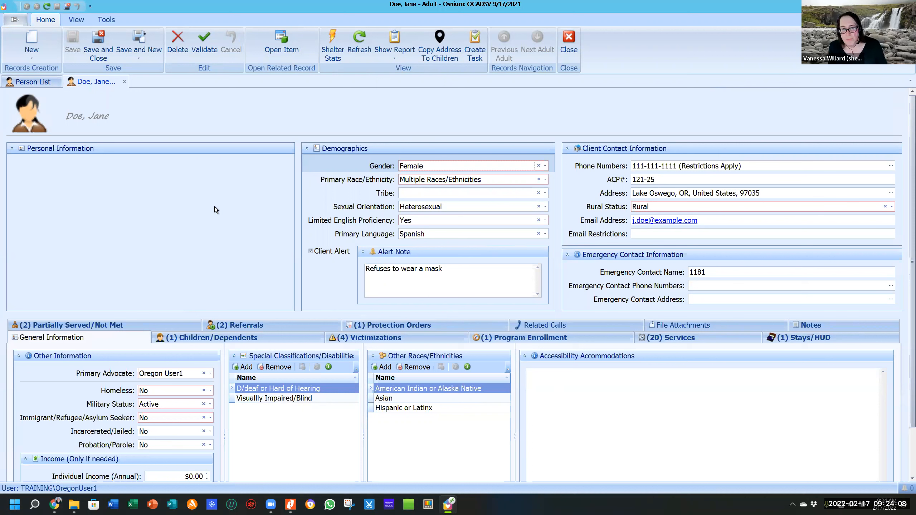
left_click(13, 148)
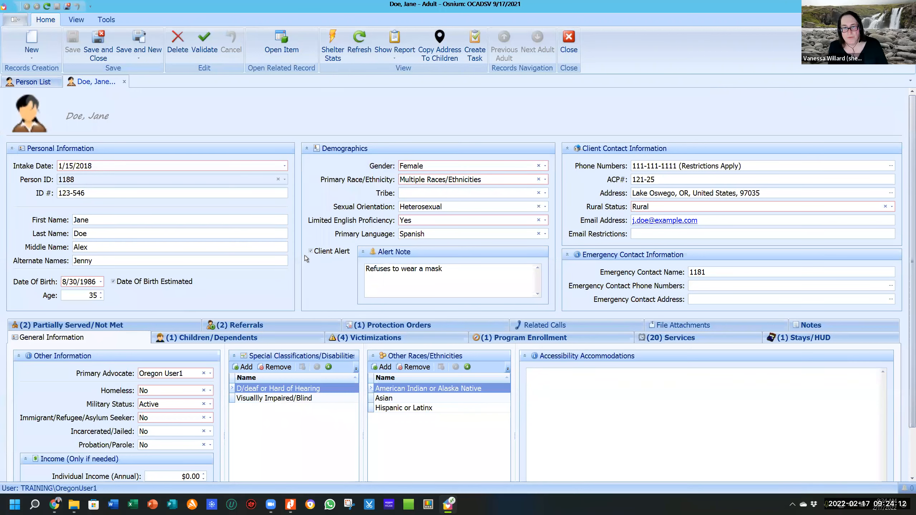
left_click(306, 149)
left_click(306, 149)
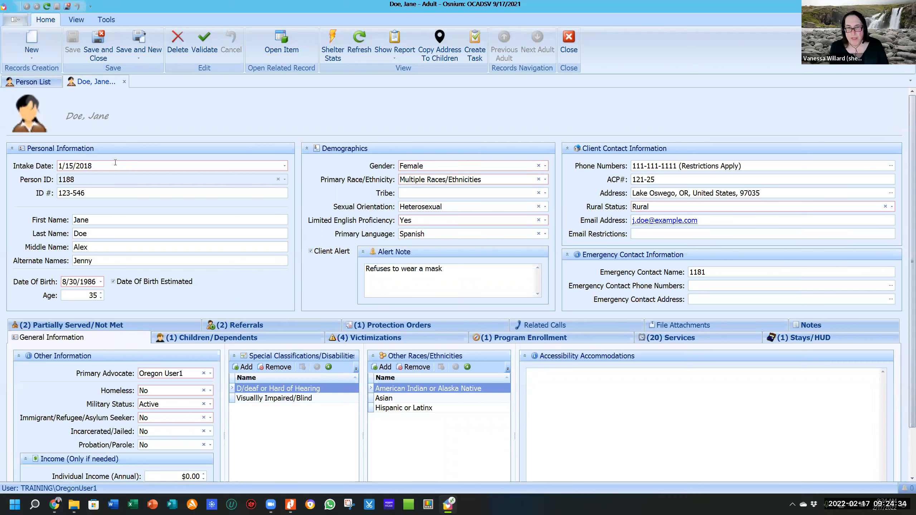
left_click(186, 166)
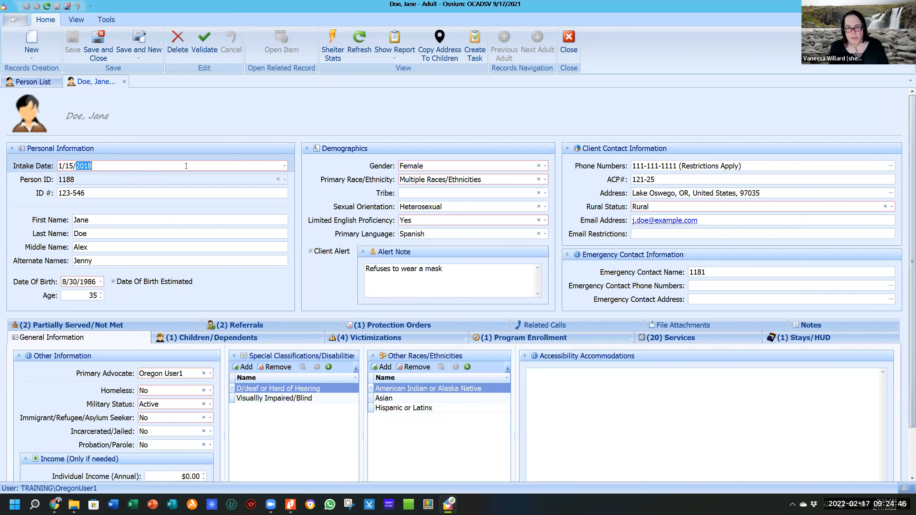
left_click(100, 182)
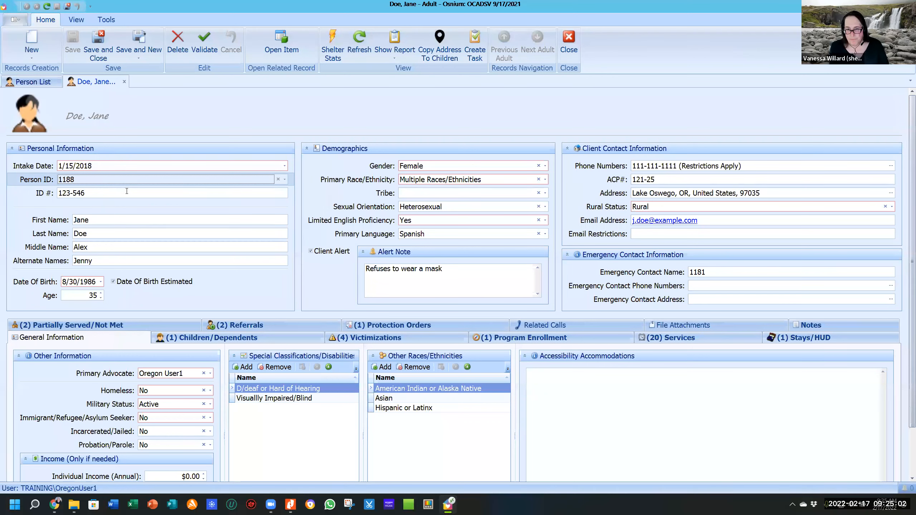
left_click(127, 191)
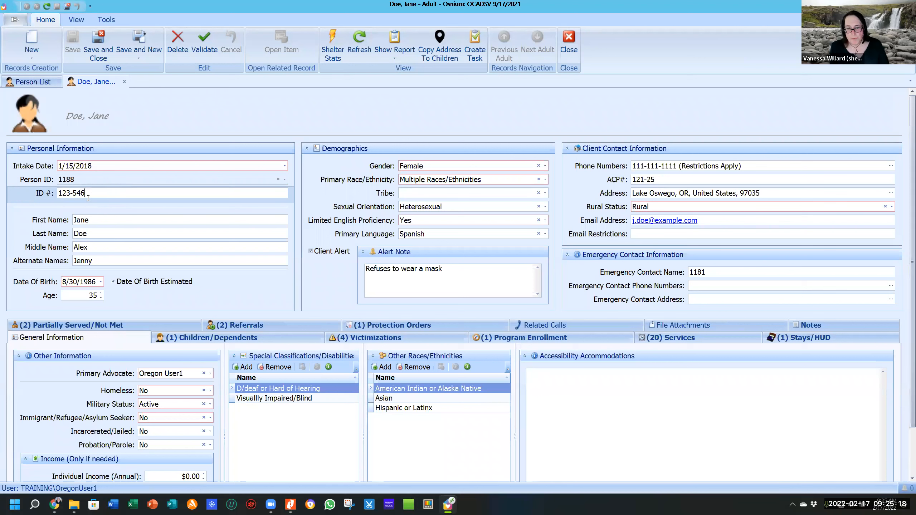
left_click(99, 220)
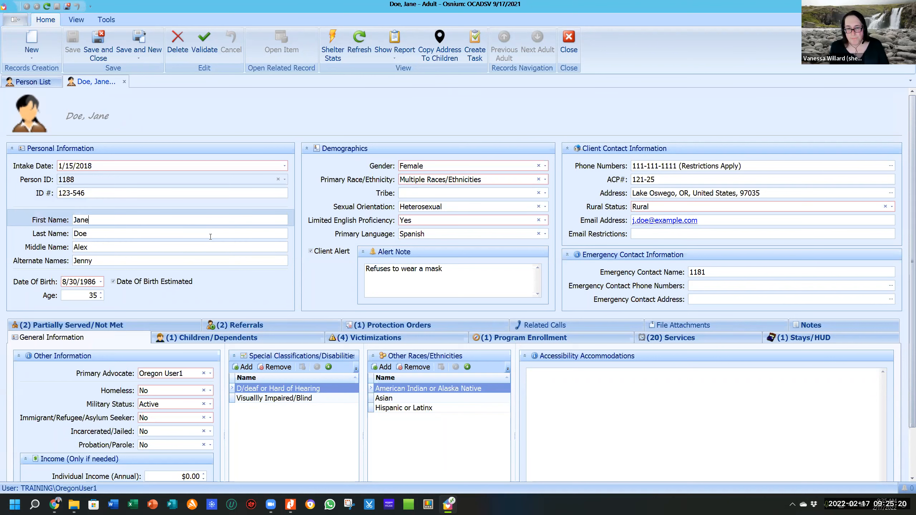
scroll(205, 238, "down", 1)
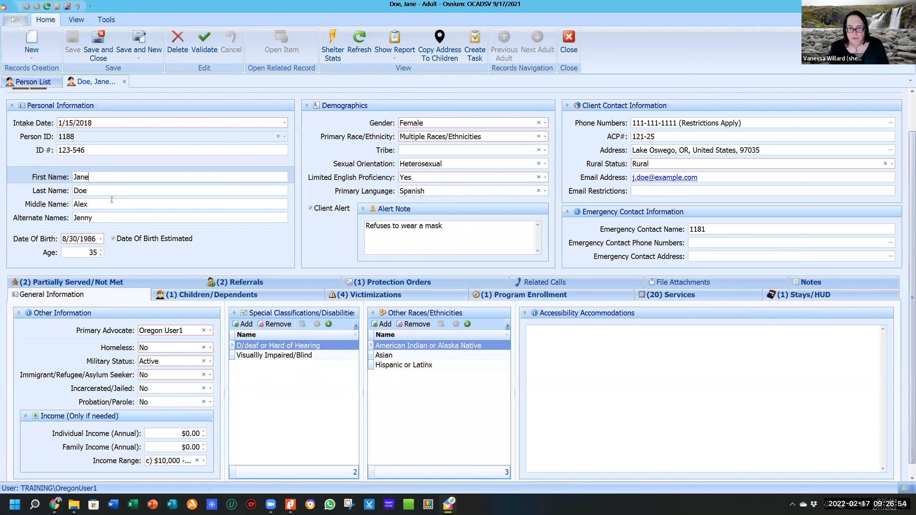
left_click(93, 191)
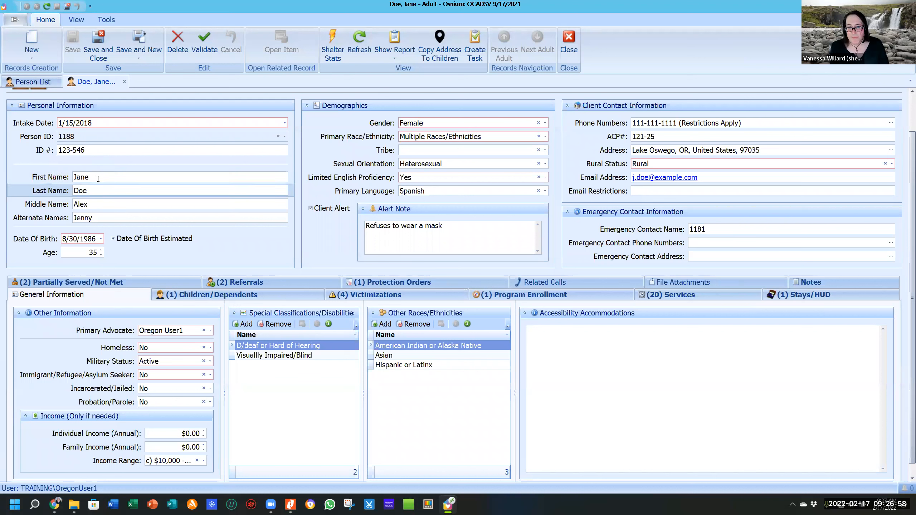
left_click(97, 179)
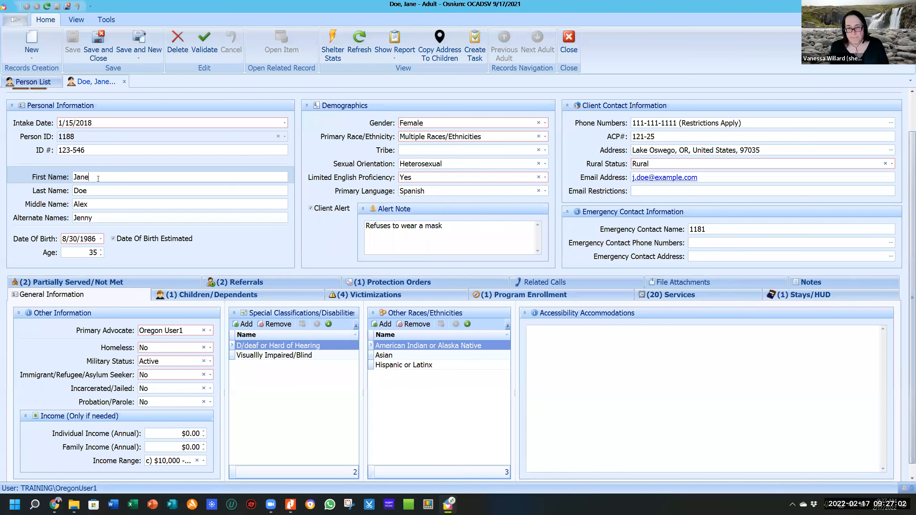
left_click(93, 204)
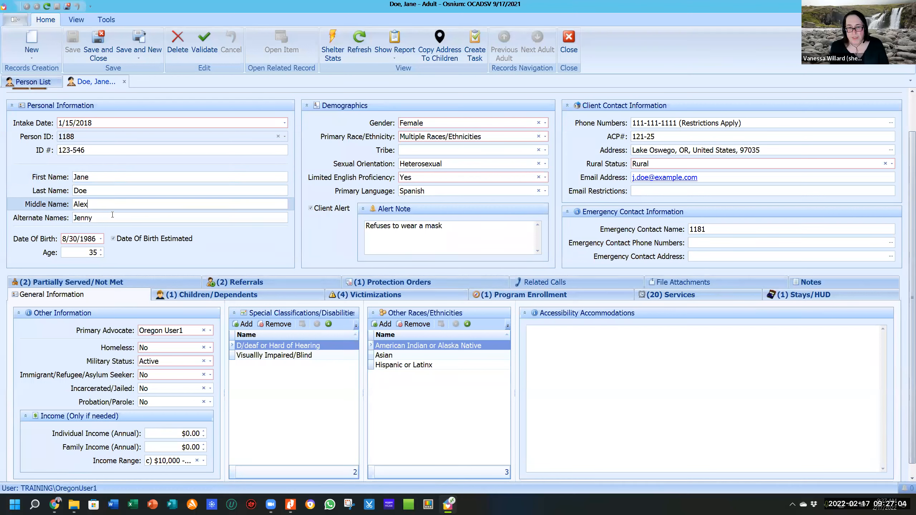
left_click(108, 218)
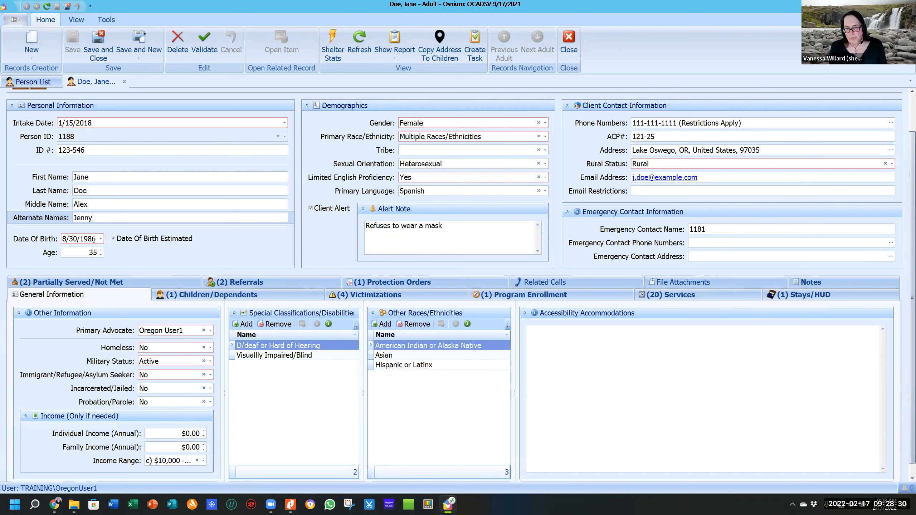
left_click(113, 239)
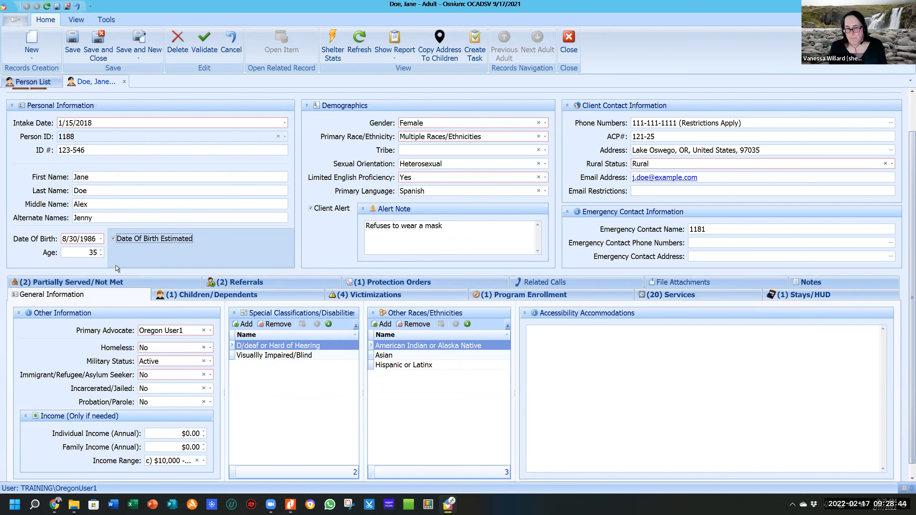
left_click(101, 250)
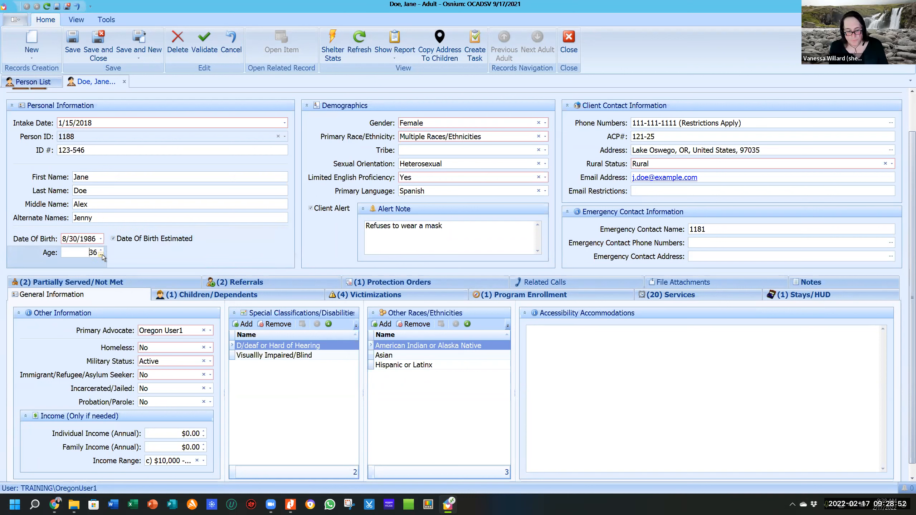
Mark the date of birth as estimated so it recalculates to 2/17/1986 at age 36.
left_click(114, 239)
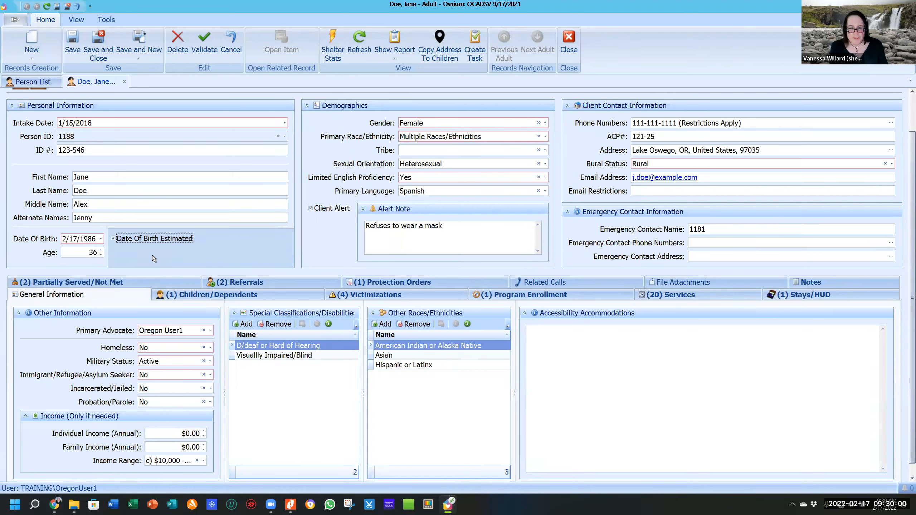
Check the Gender options, leave Female, and show the Primary Race/Ethnicity choices.
left_click(546, 123)
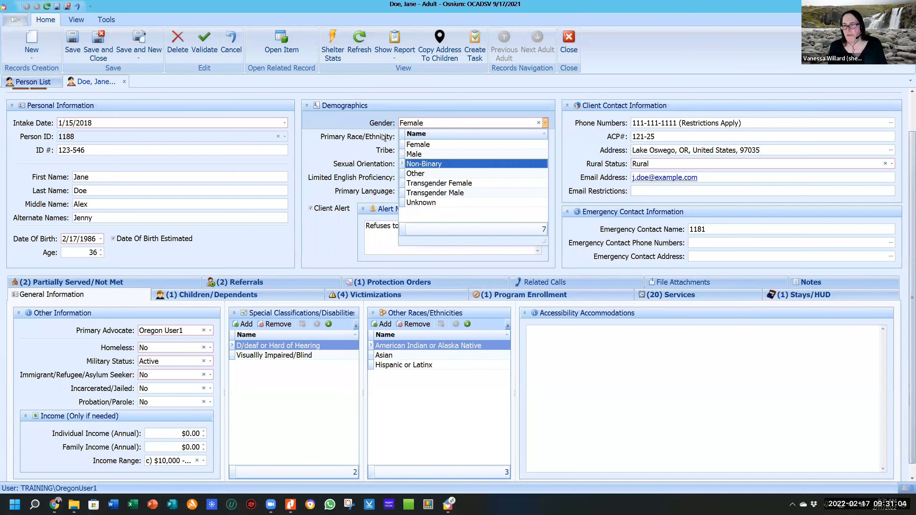
left_click(348, 116)
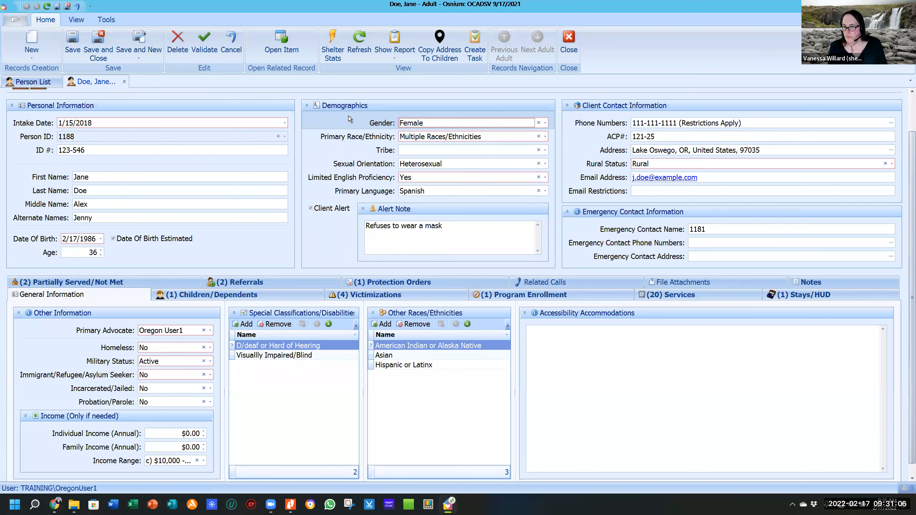
left_click(502, 137)
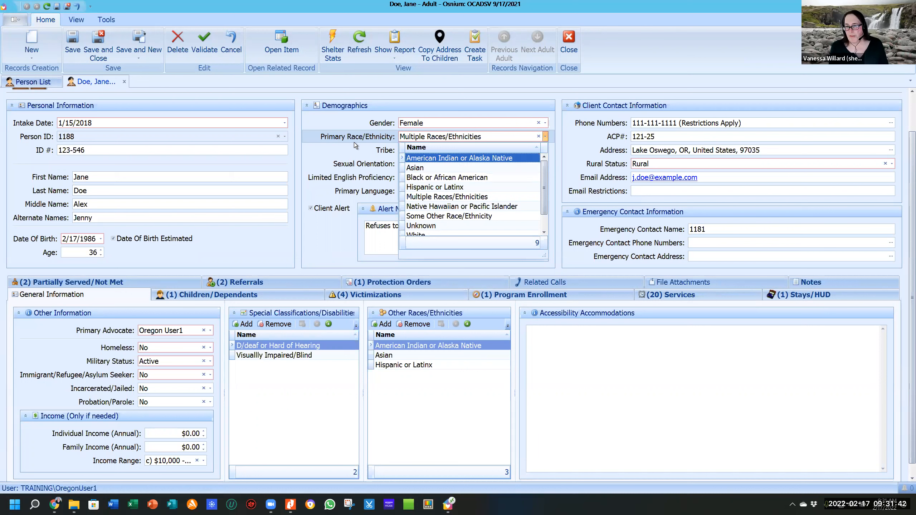
Set primary race/ethnicity to American Indian or Alaska Native.
left_click(410, 143)
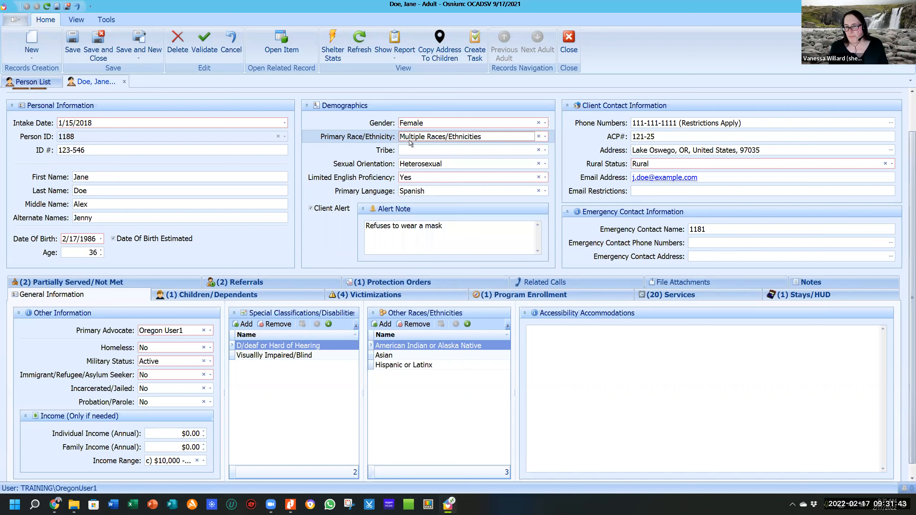
left_click(546, 136)
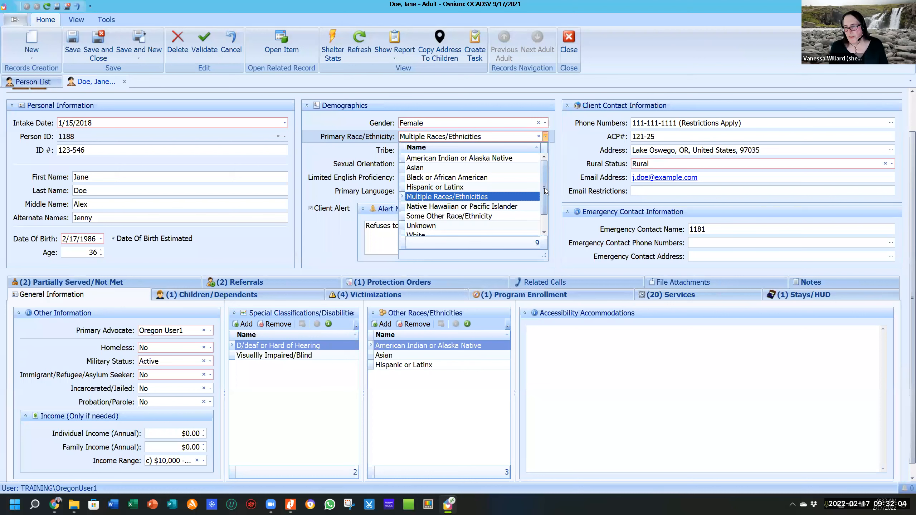
left_click_drag(544, 187, 551, 215)
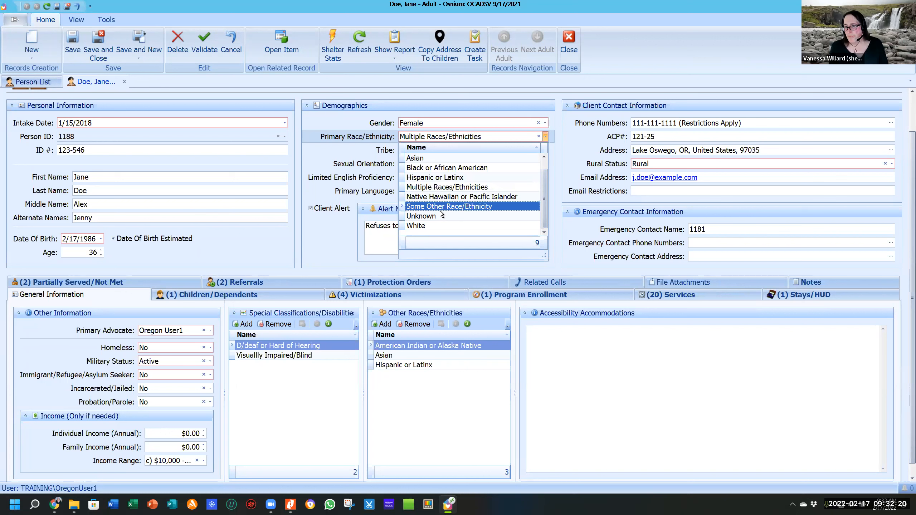
scroll(443, 215, "up", 1)
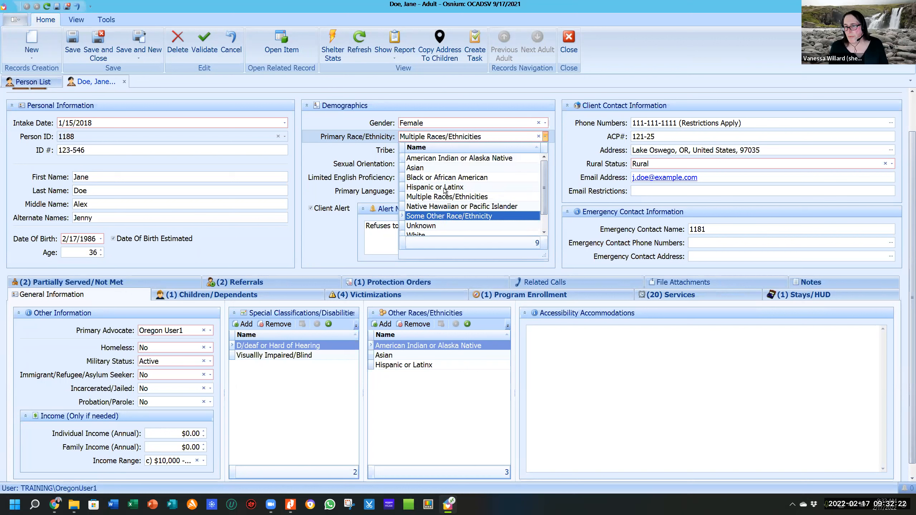
left_click(477, 158)
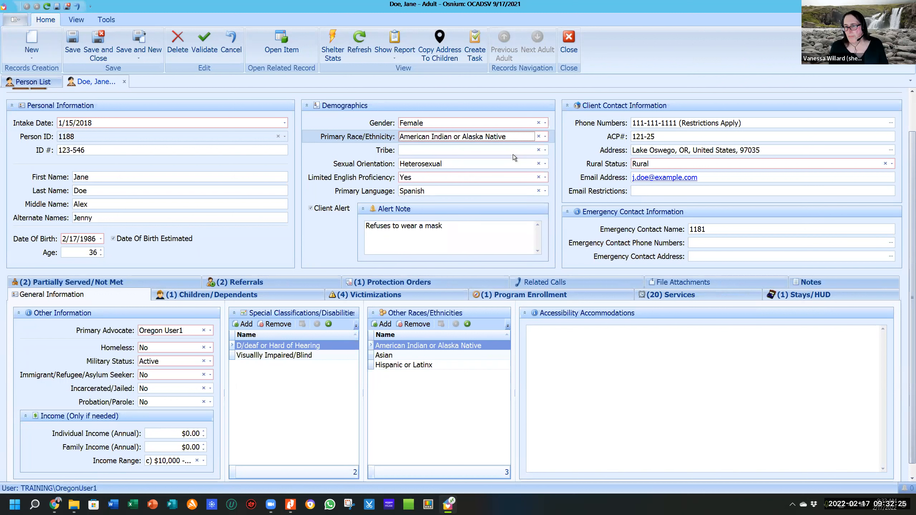
Browse the Tribe list without choosing one, then switch primary race/ethnicity to Hispanic or Latinx.
left_click(545, 150)
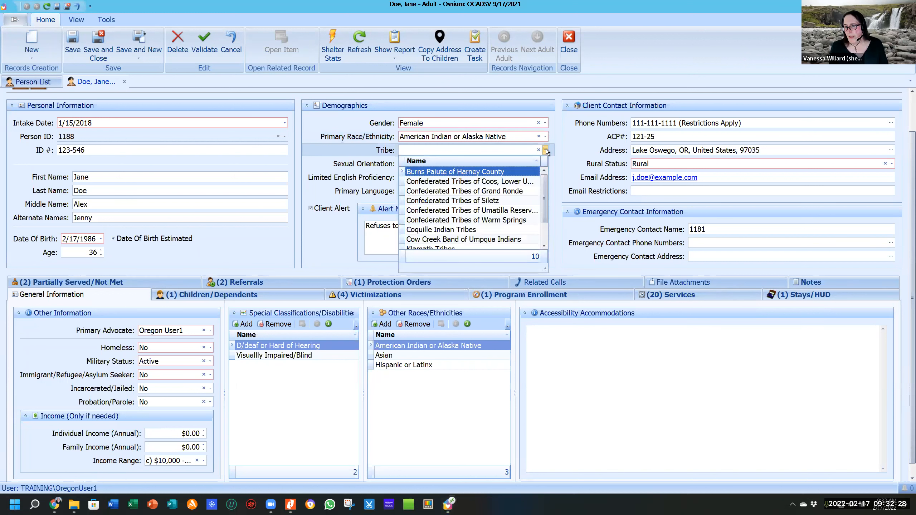
scroll(505, 224, "down", 2)
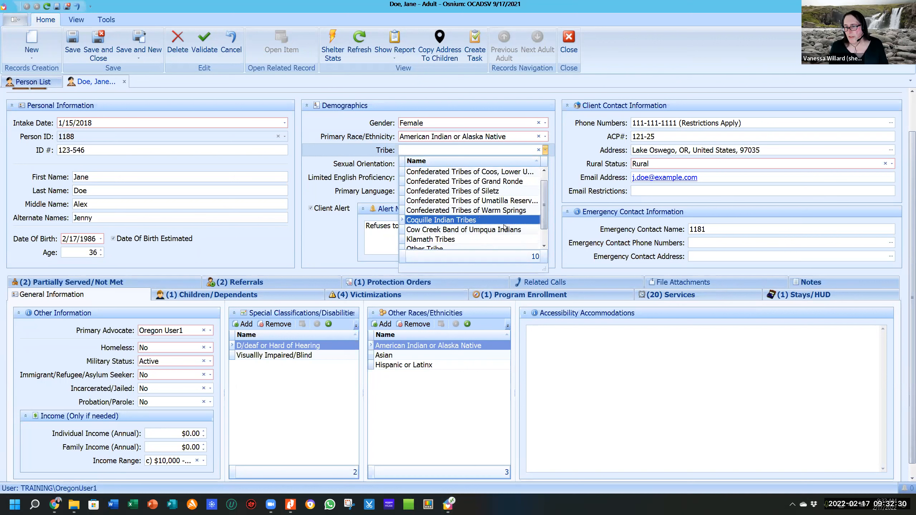
scroll(506, 225, "up", 2)
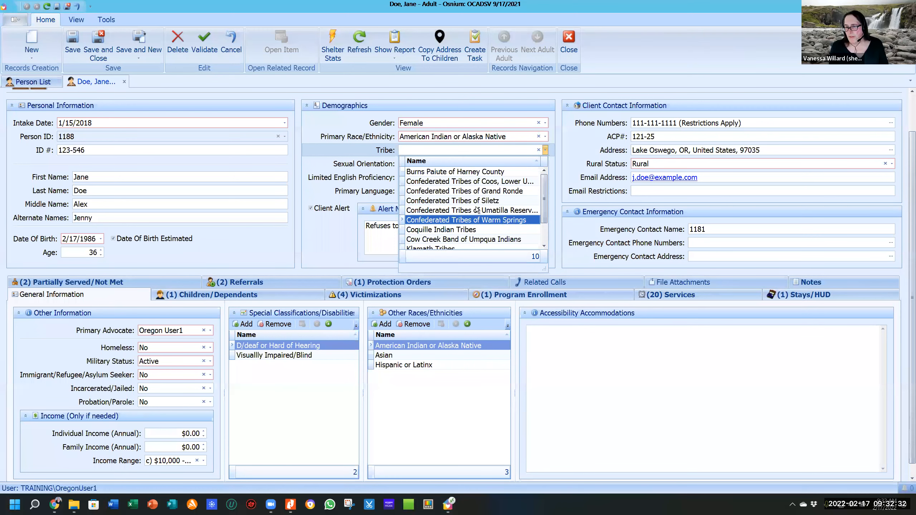
scroll(424, 206, "down", 2)
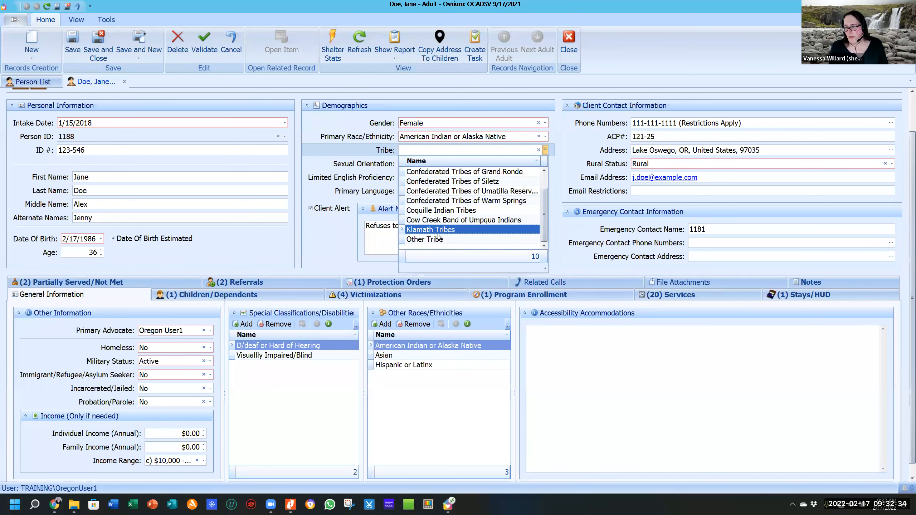
left_click(341, 154)
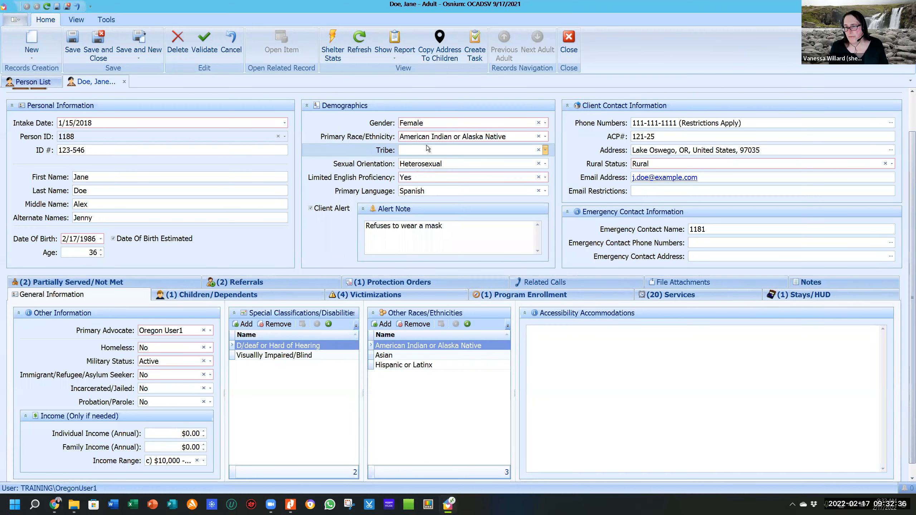
left_click(506, 137)
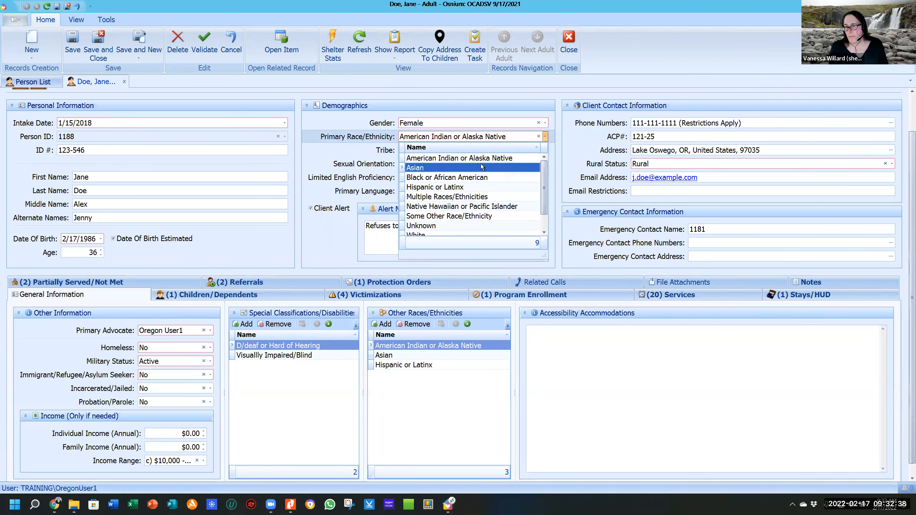
left_click(466, 190)
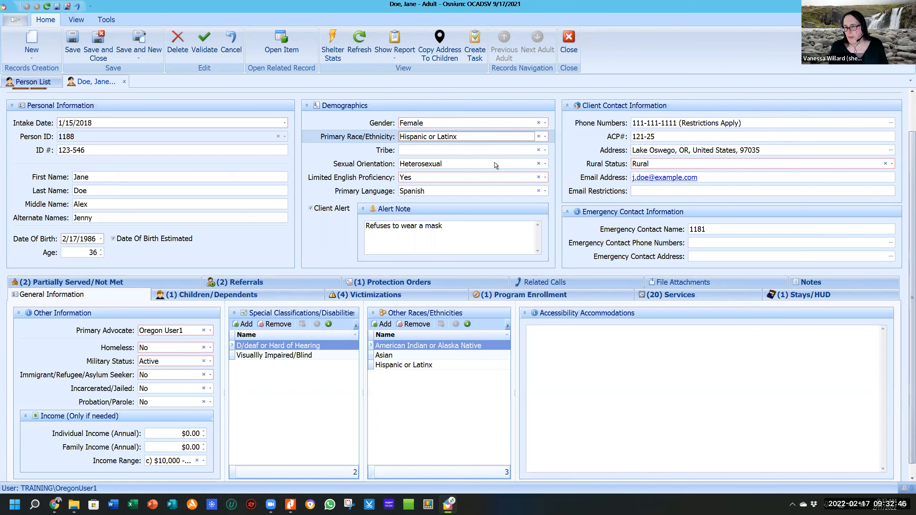
left_click(546, 165)
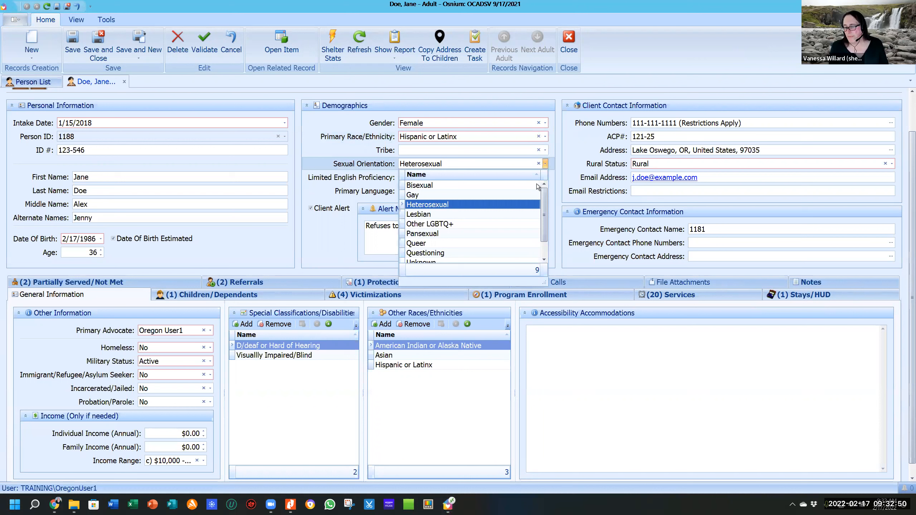
mouse_move(545, 203)
left_mouse_down()
mouse_move(545, 216)
mouse_move(542, 208)
left_mouse_up()
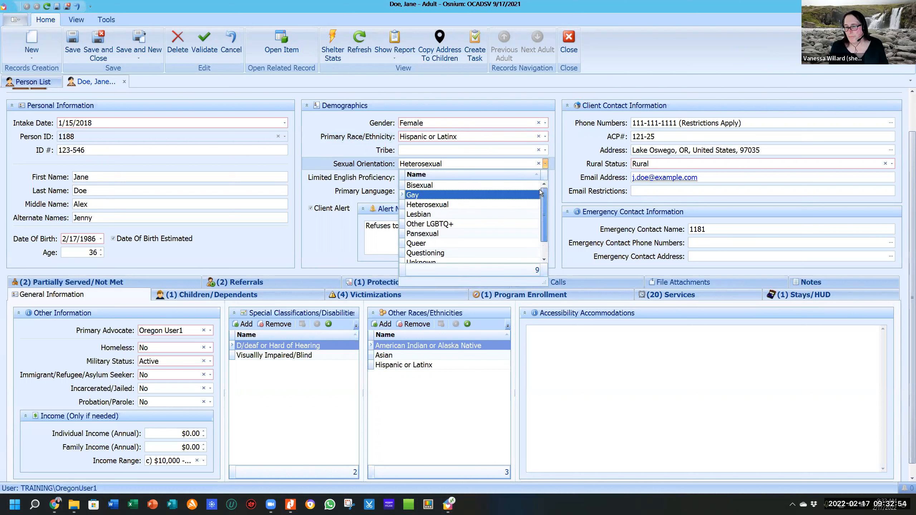
left_click(326, 166)
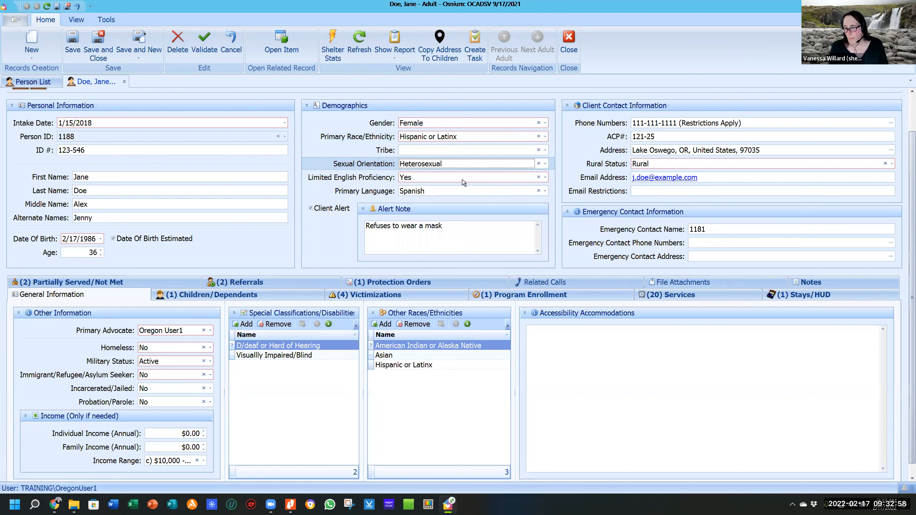
left_click(545, 177)
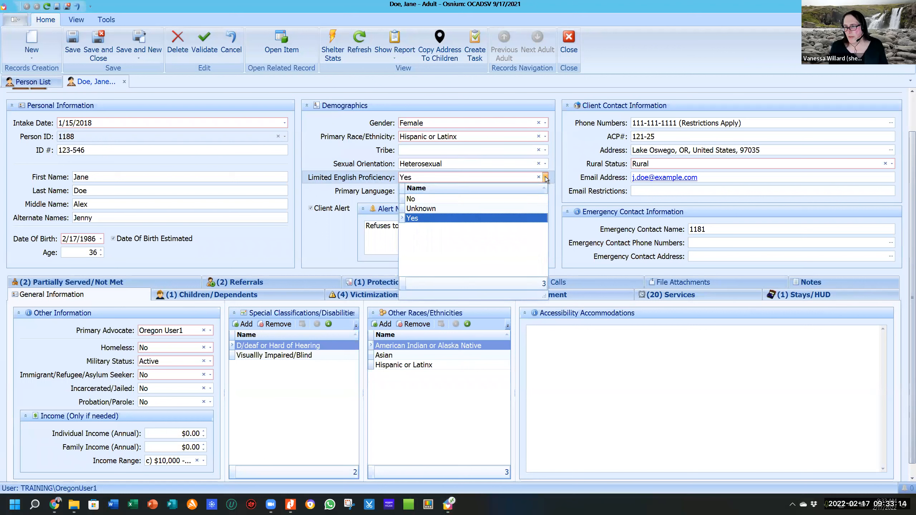
left_click(546, 177)
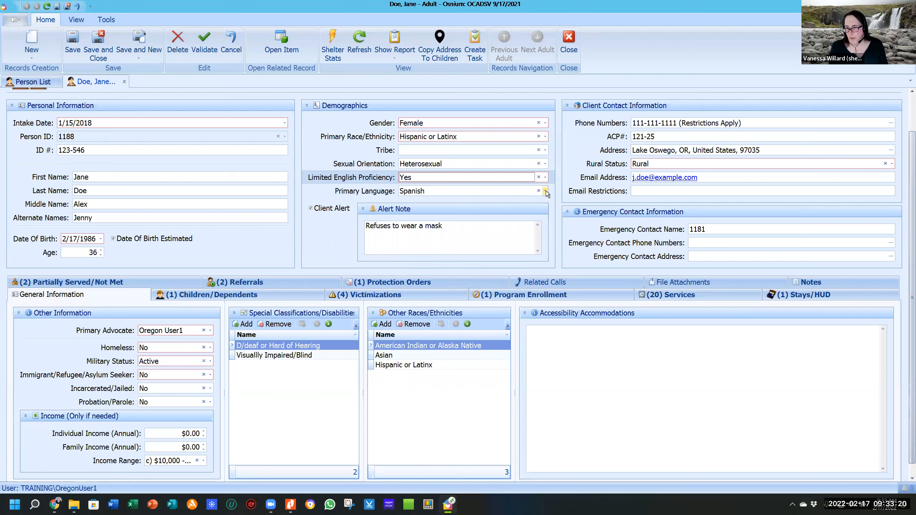
left_click(546, 191)
left_click_drag(545, 240, 550, 213)
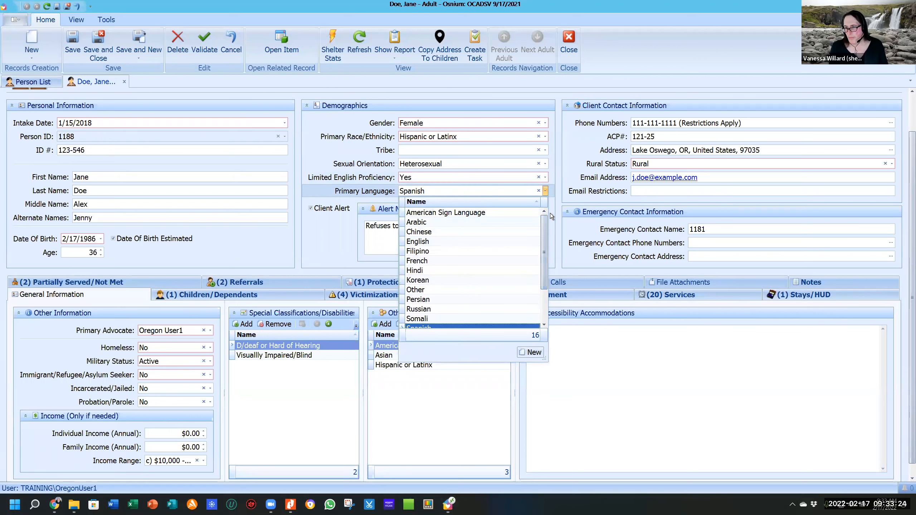
left_click(552, 176)
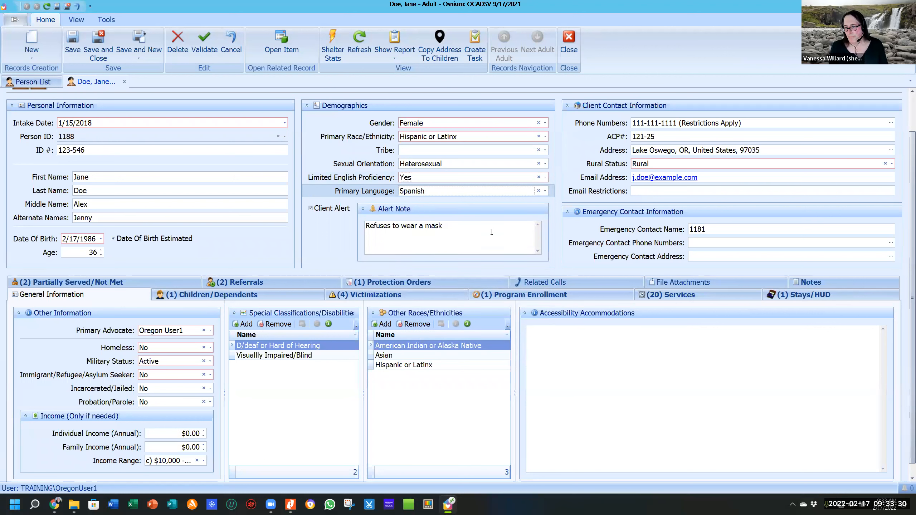
left_click(546, 190)
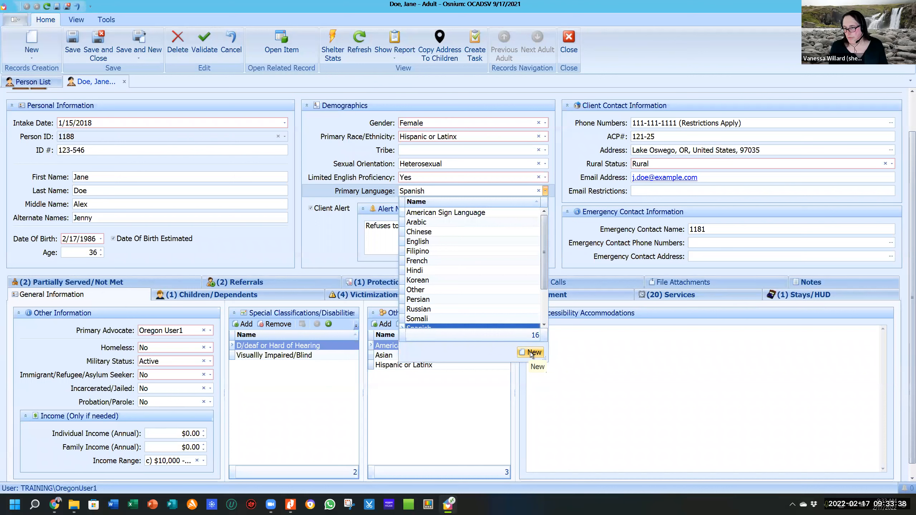
left_click(331, 240)
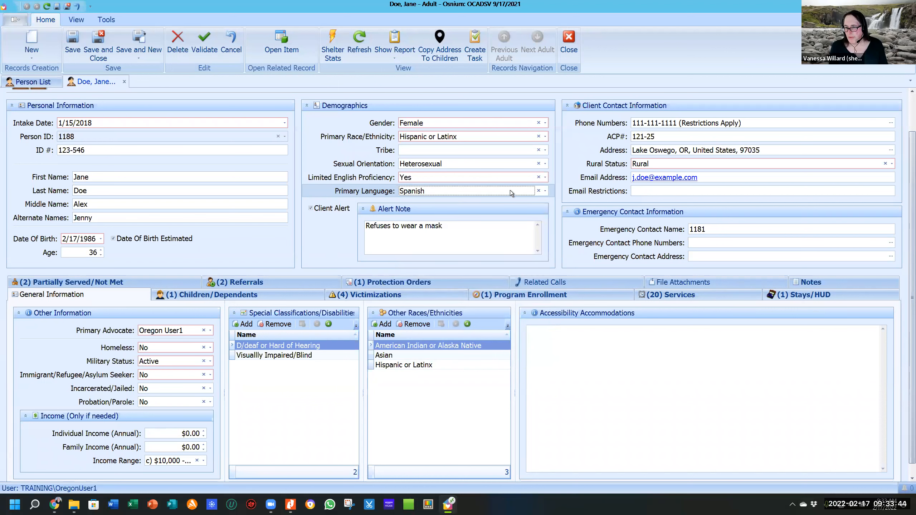
left_click(461, 227)
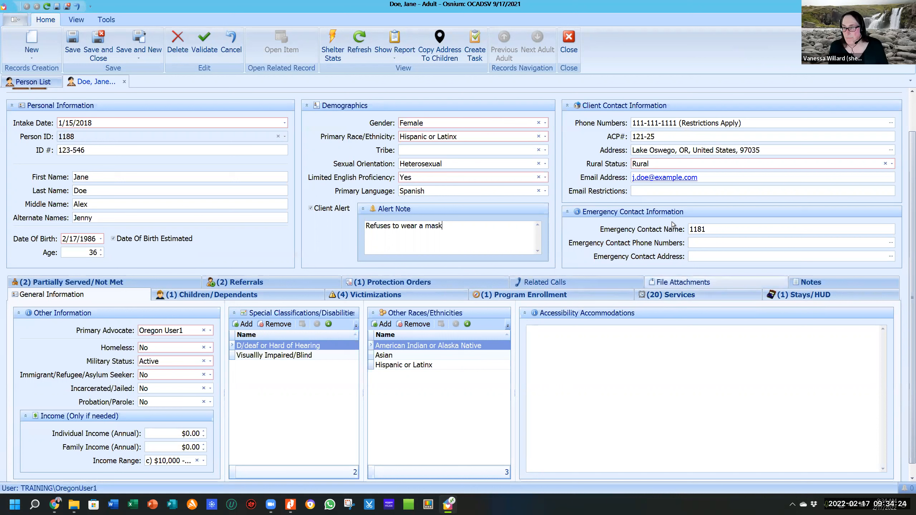
left_click(757, 123)
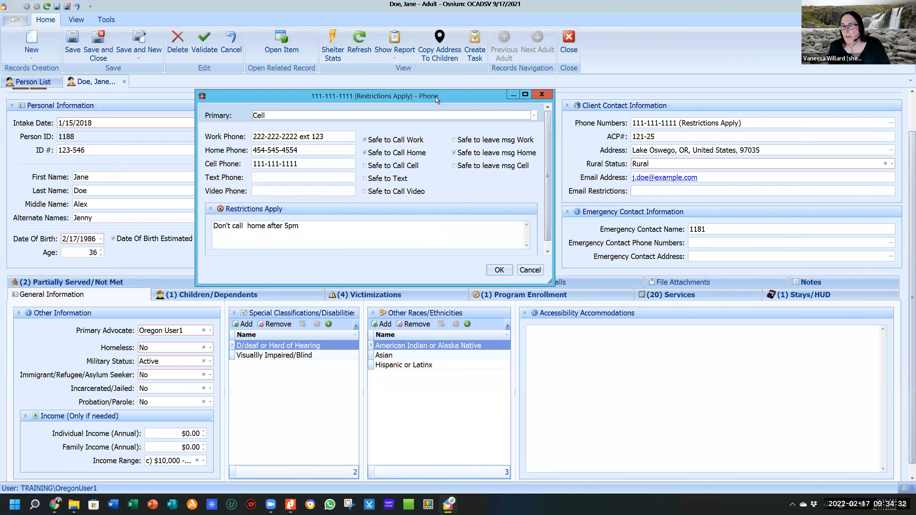
left_click(296, 116)
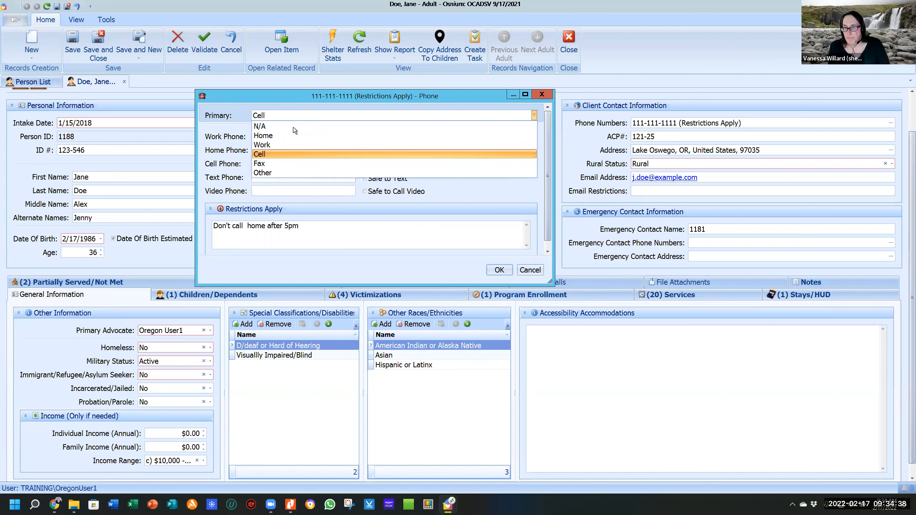
left_click(287, 157)
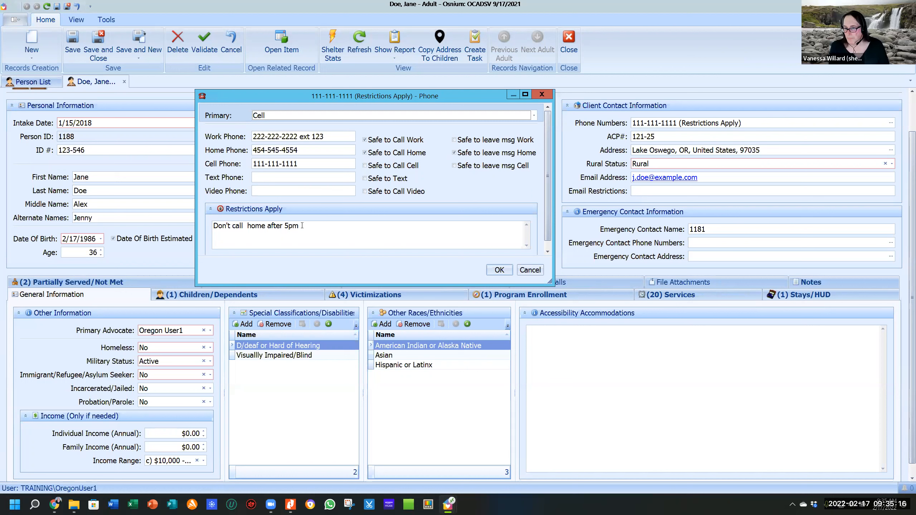
left_click(505, 270)
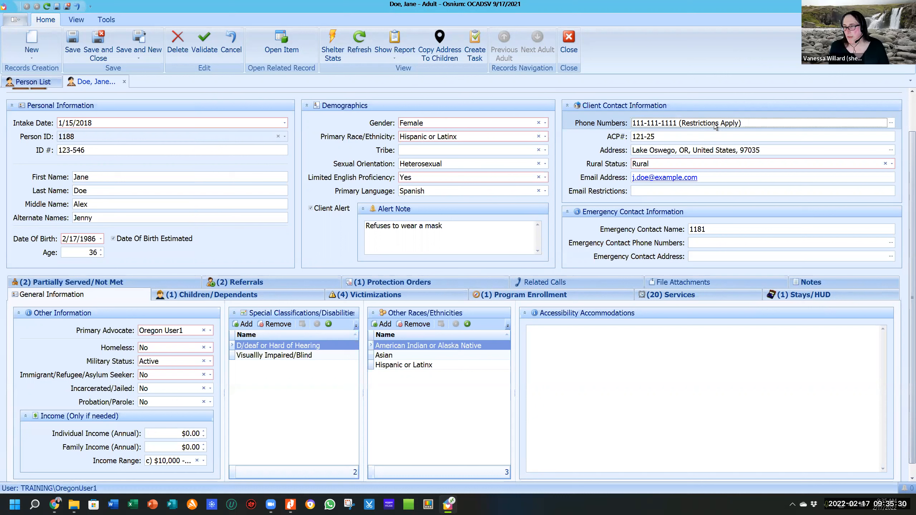
double_click(671, 124)
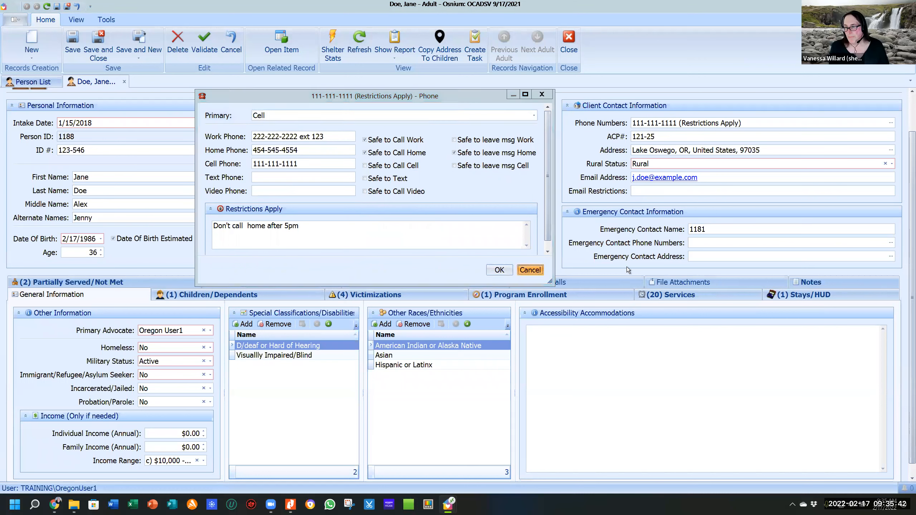
key("Escape")
left_click(695, 136)
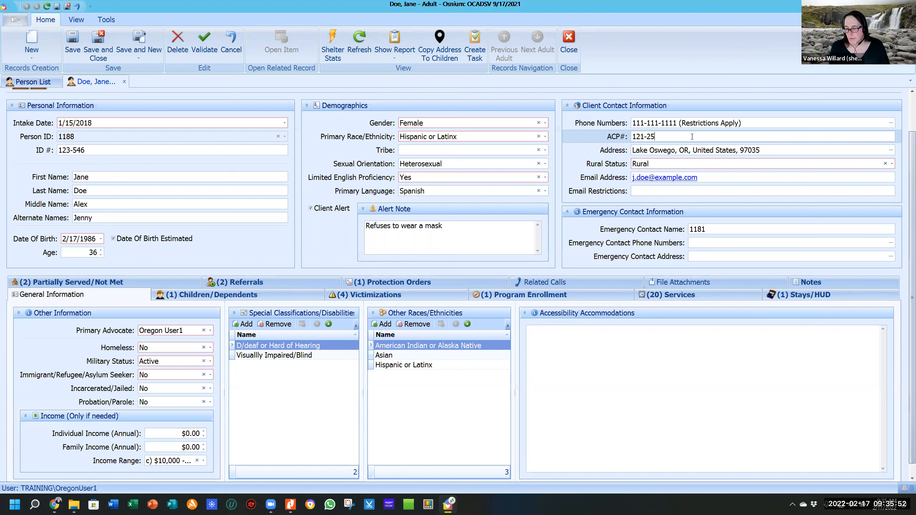
left_click(671, 152)
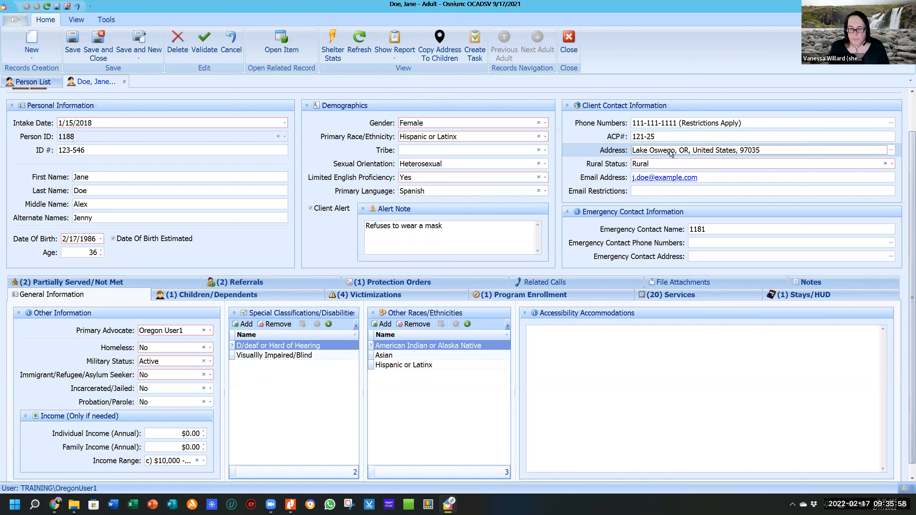
double_click(651, 152)
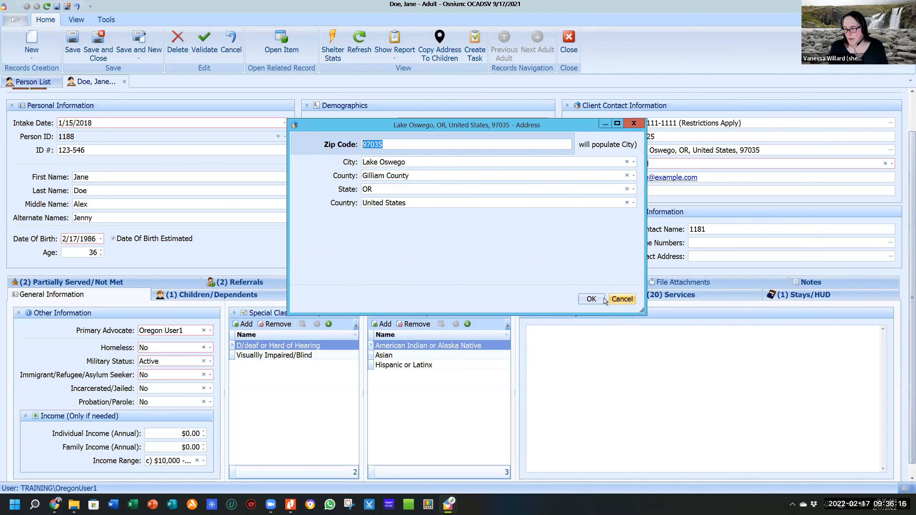
left_click(625, 302)
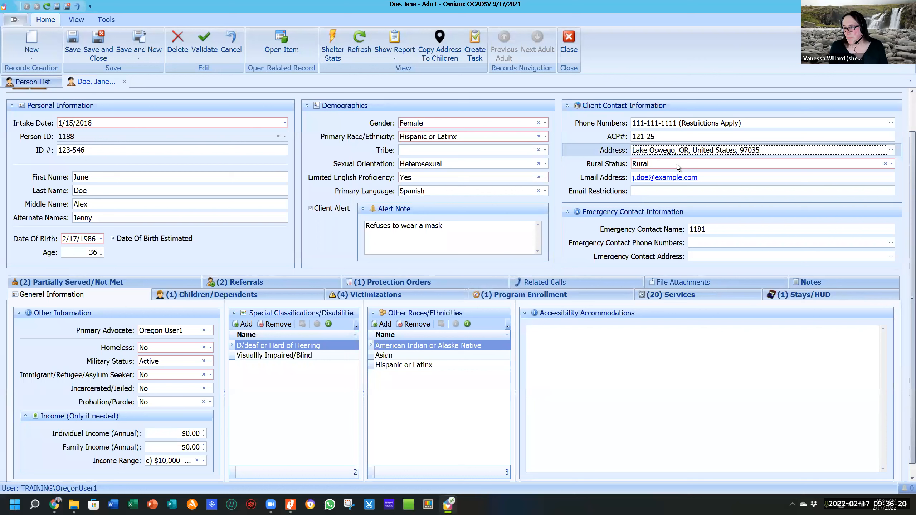
left_click(677, 164)
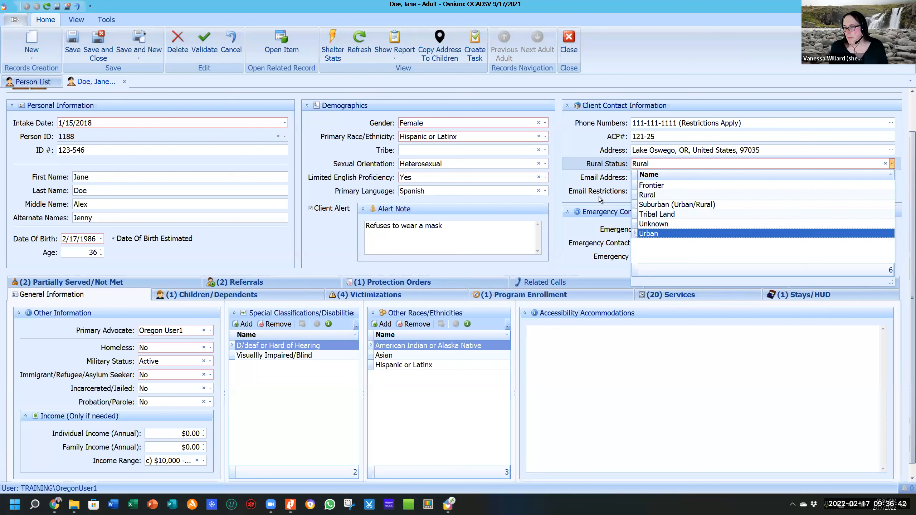
left_click(618, 168)
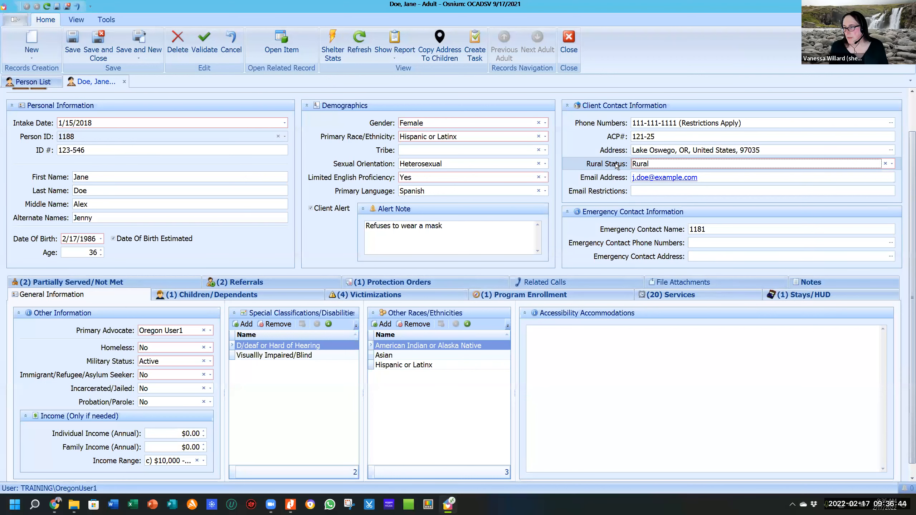
right_click(670, 165)
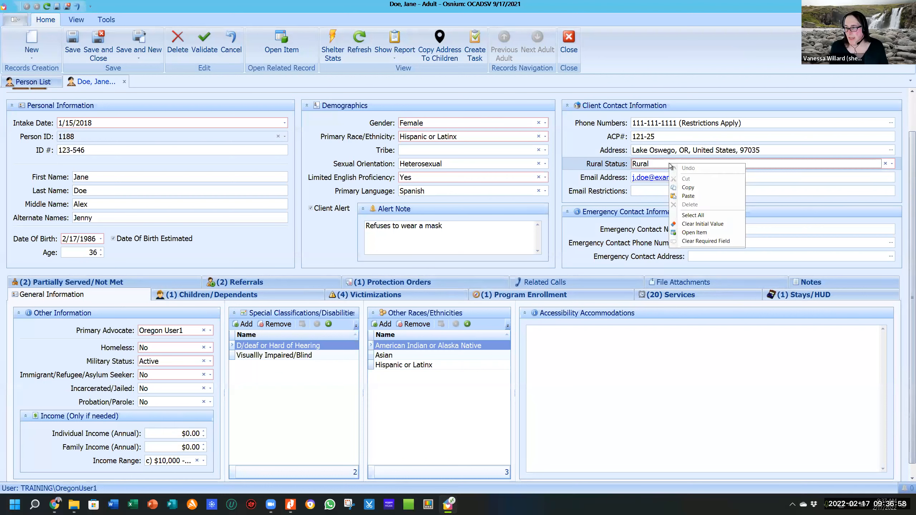
left_click(595, 170)
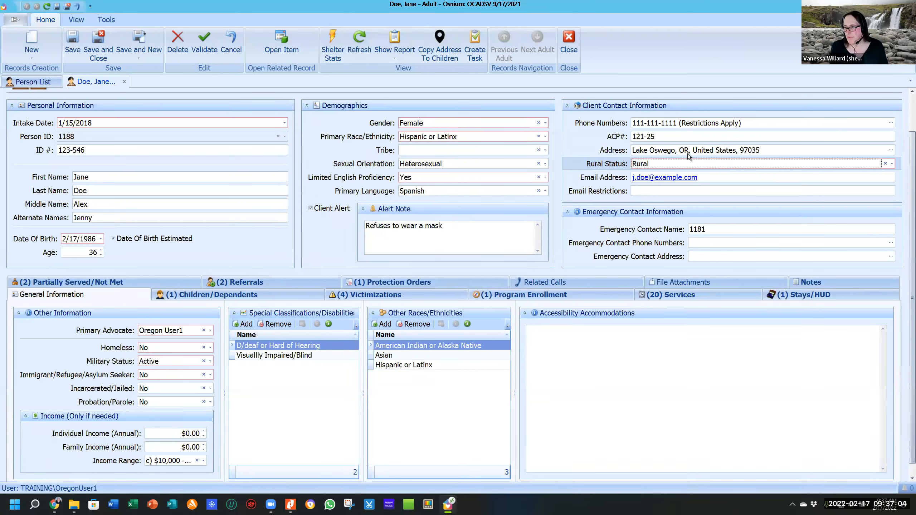
left_click(735, 175)
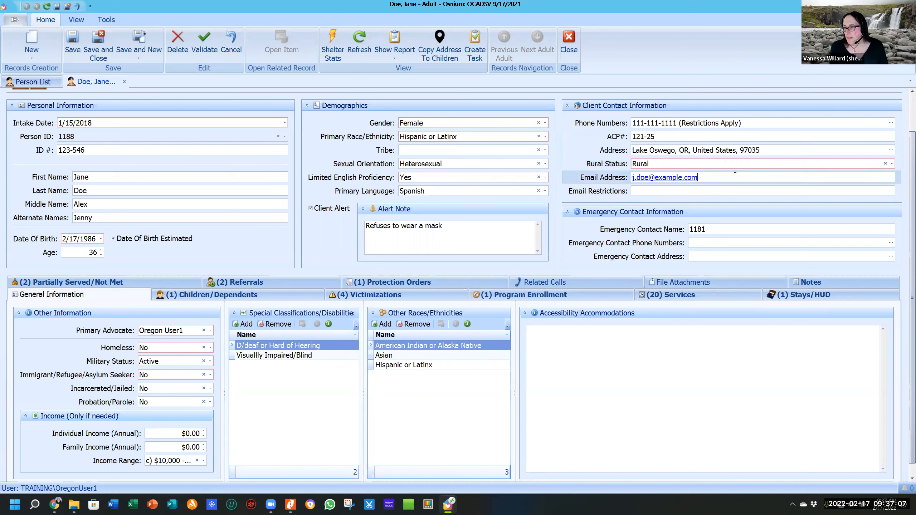
left_click(641, 191)
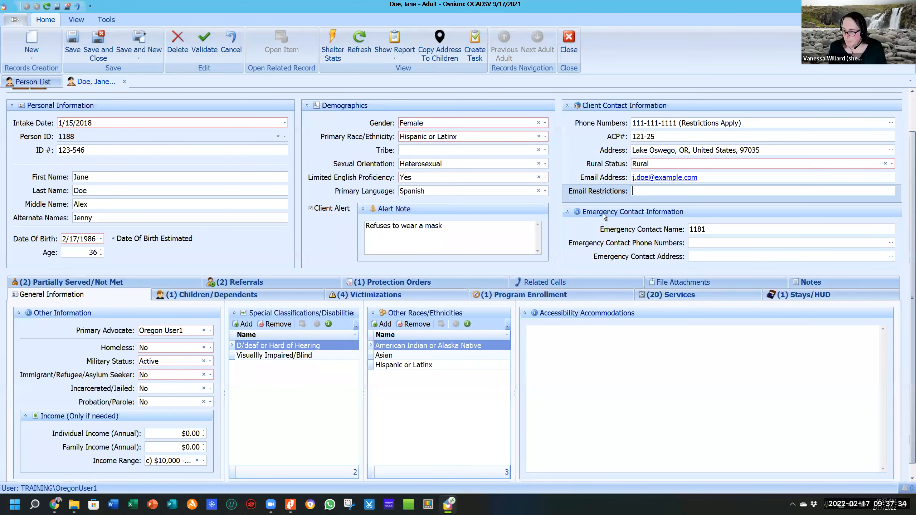
scroll(604, 212, "down", 1)
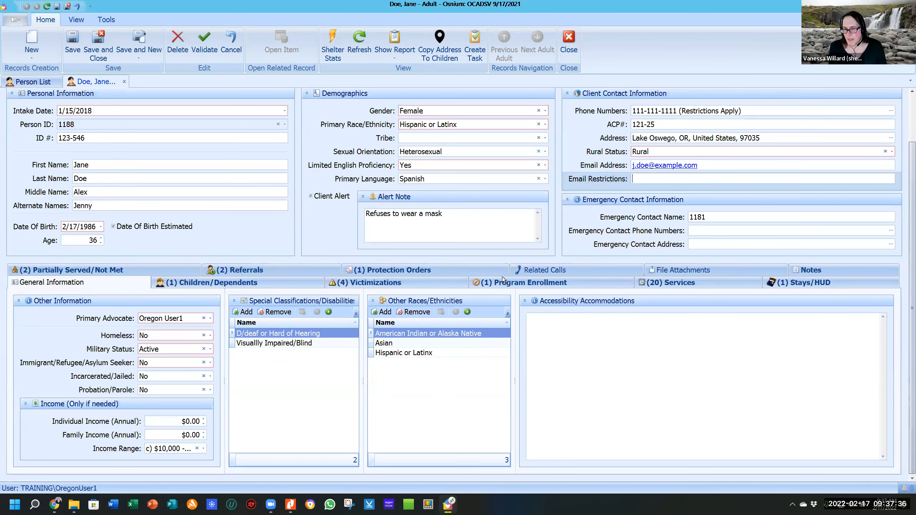
scroll(235, 289, "up", 3)
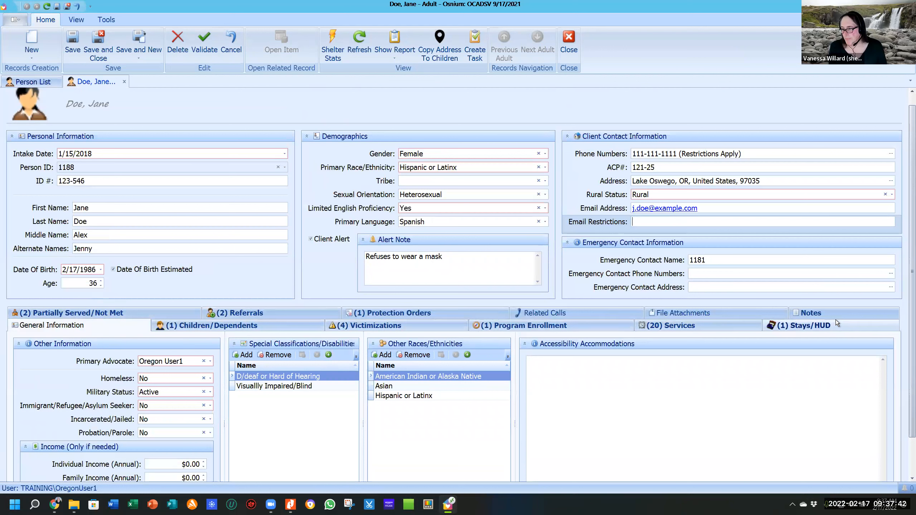
left_click(70, 327)
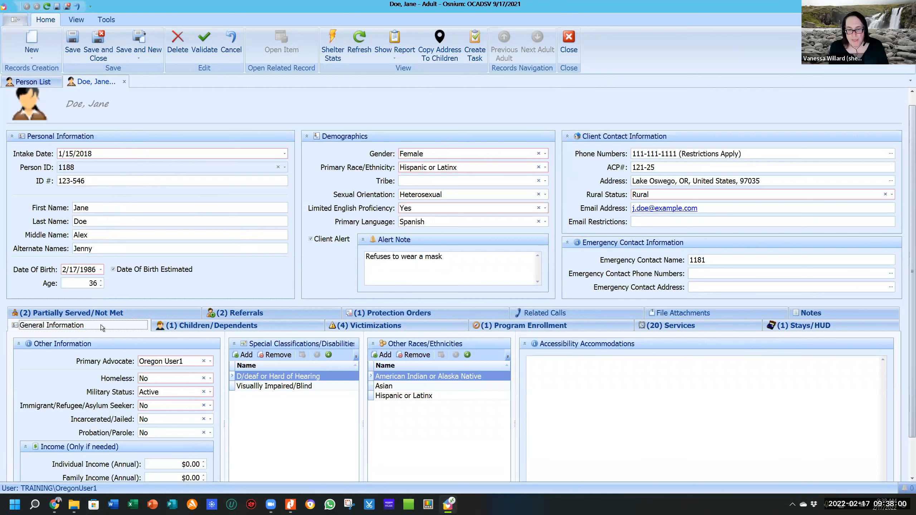
scroll(111, 359, "down", 1)
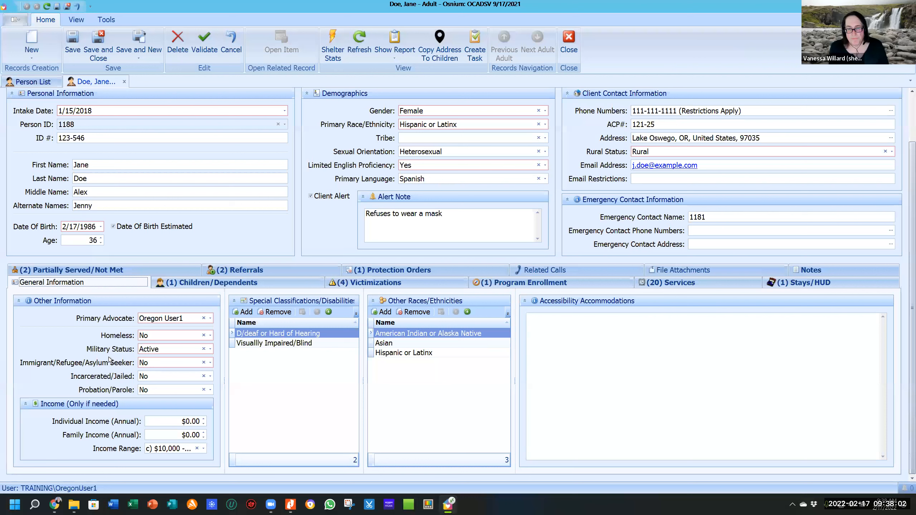
left_click(211, 319)
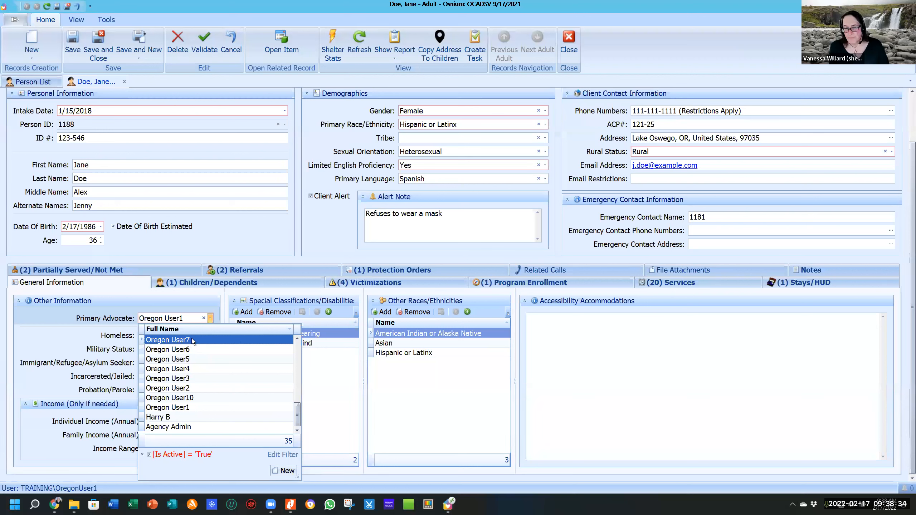
left_click(74, 322)
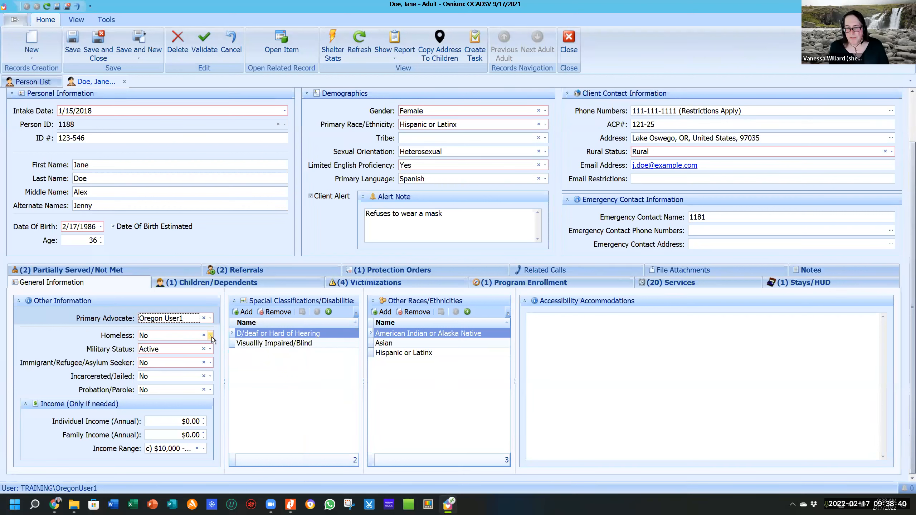
left_click(210, 336)
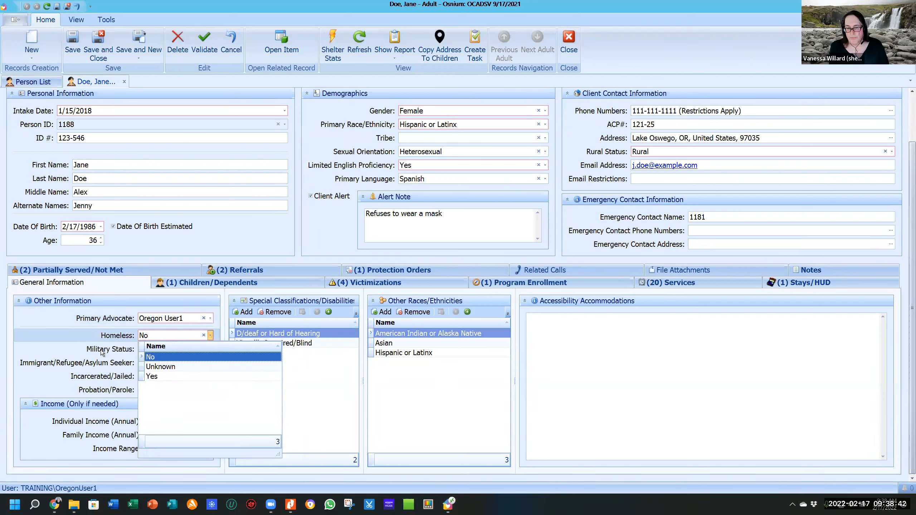
left_click(103, 353)
left_click(210, 349)
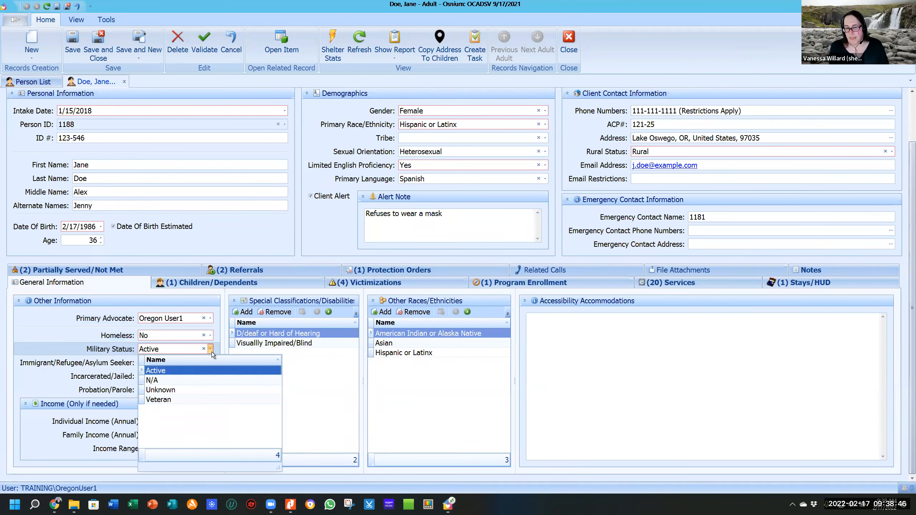
key("Down")
left_click(95, 357)
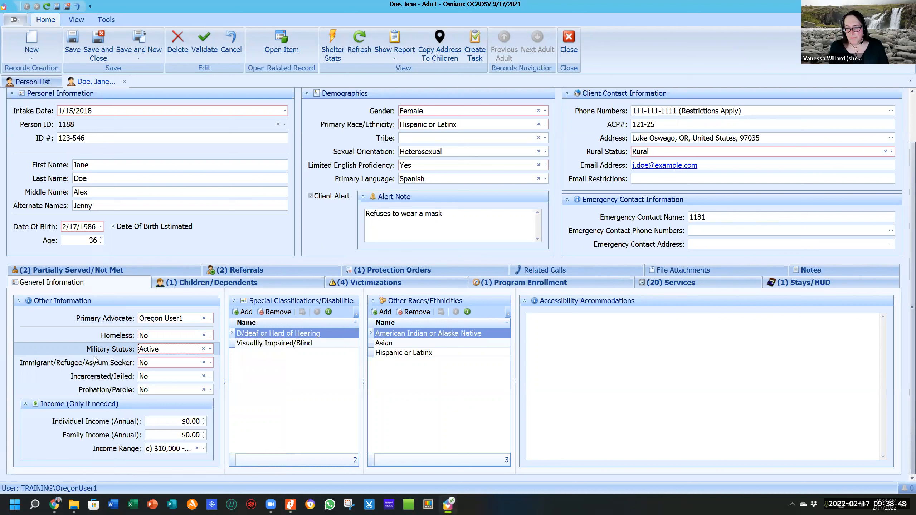
left_click(211, 362)
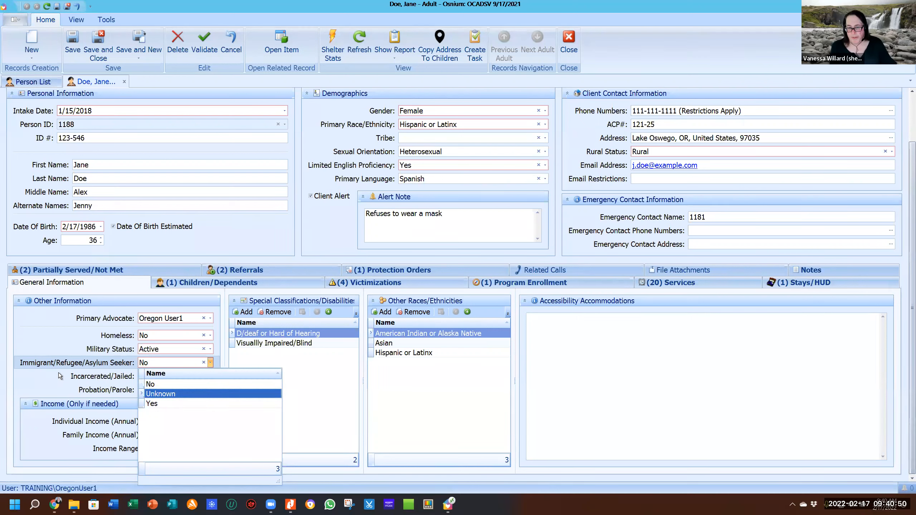
Close the Immigrant/Refugee/Asylum Seeker choices, leaving the status set to No.
left_click(71, 382)
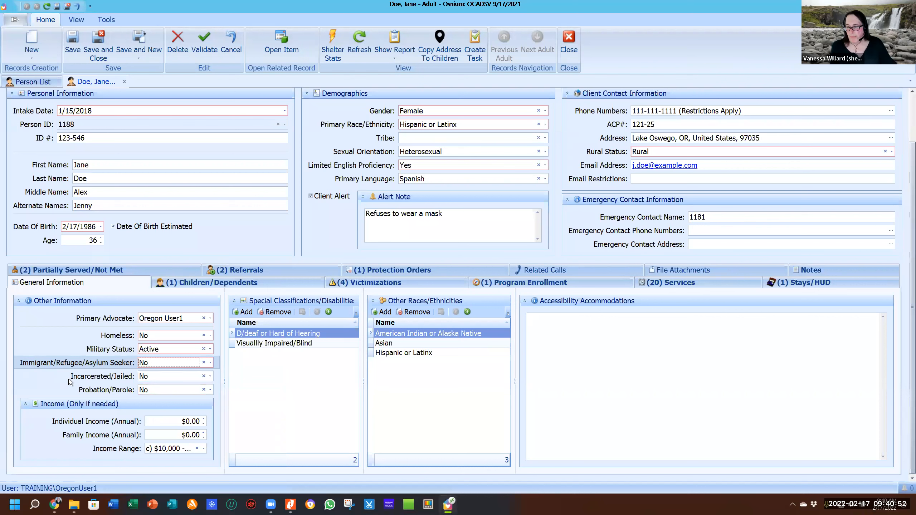
left_click(210, 376)
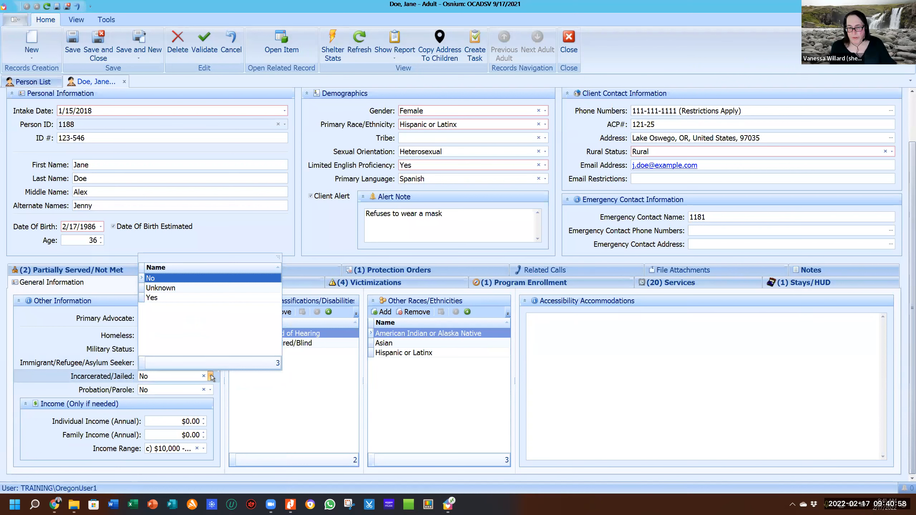
left_click(188, 391)
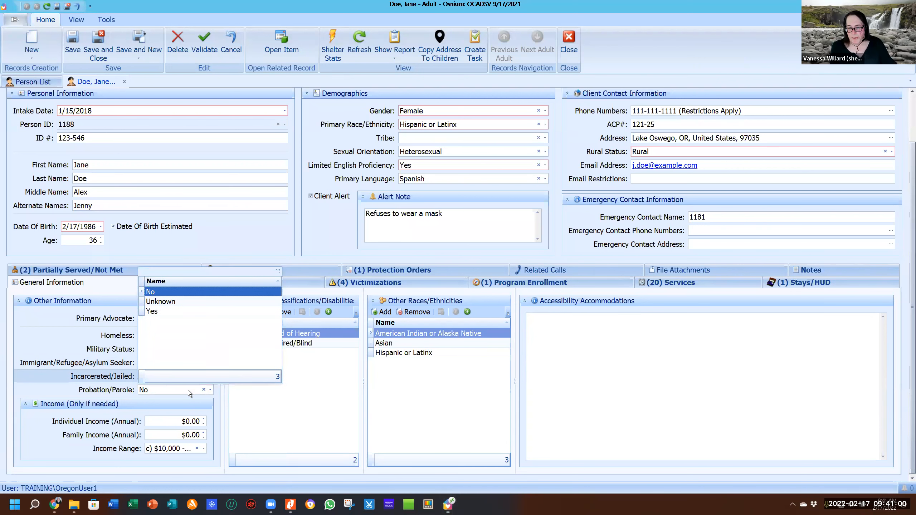
left_click(104, 387)
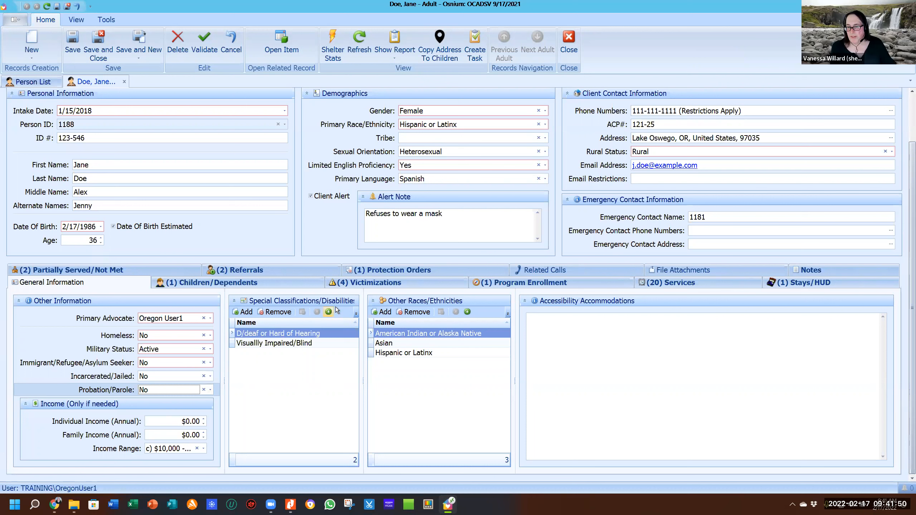
left_click(251, 312)
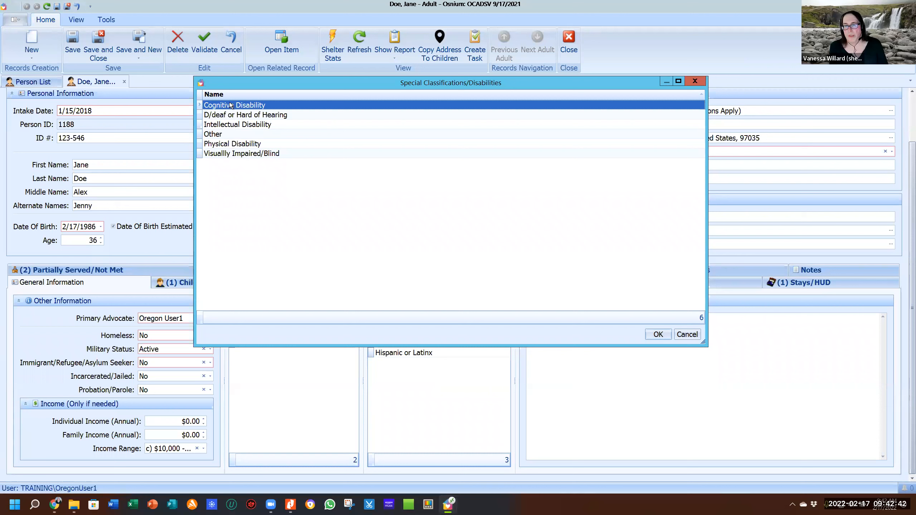
Pick Intellectual Disability in the Special Classifications/Disabilities dialog.
left_click(219, 126, "ctrl")
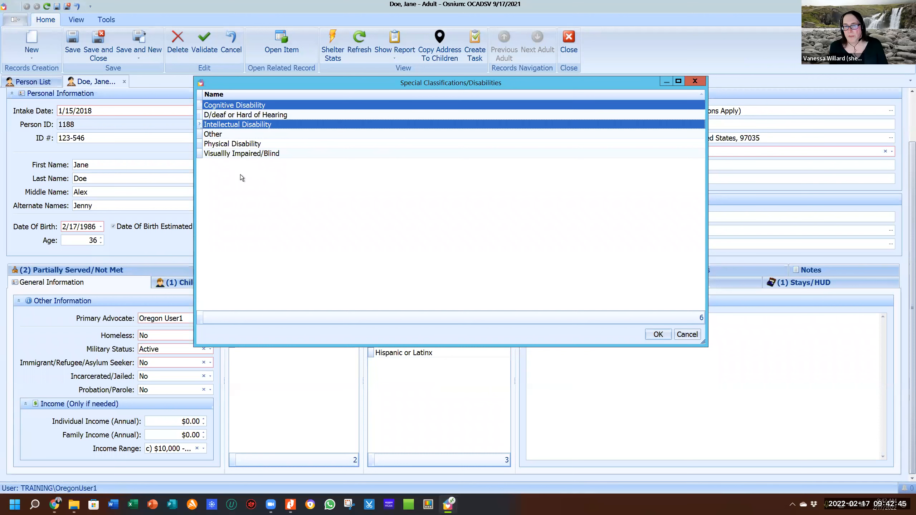
left_click(229, 145, "ctrl")
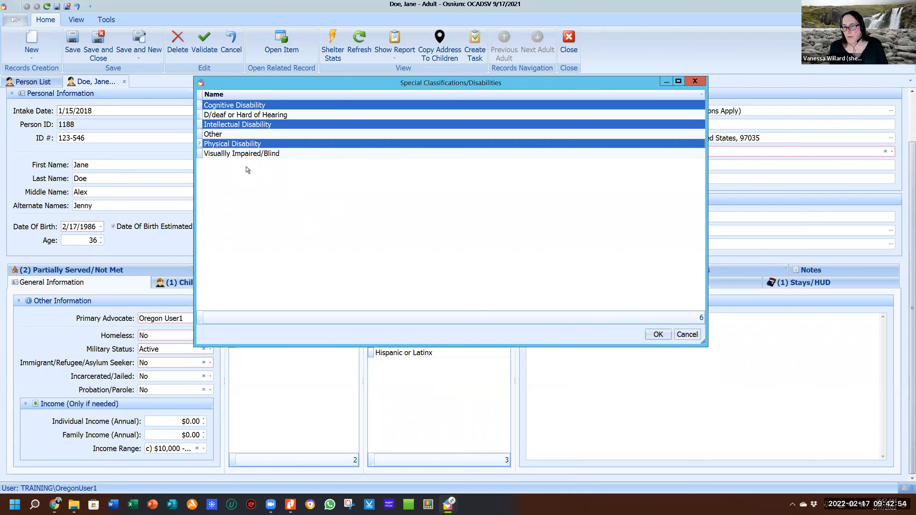
left_click(225, 105)
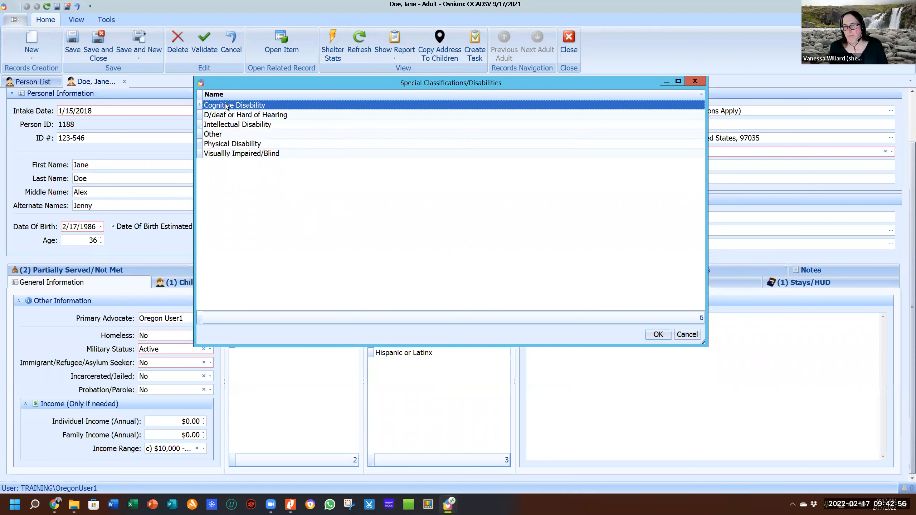
left_click(230, 126, "shift")
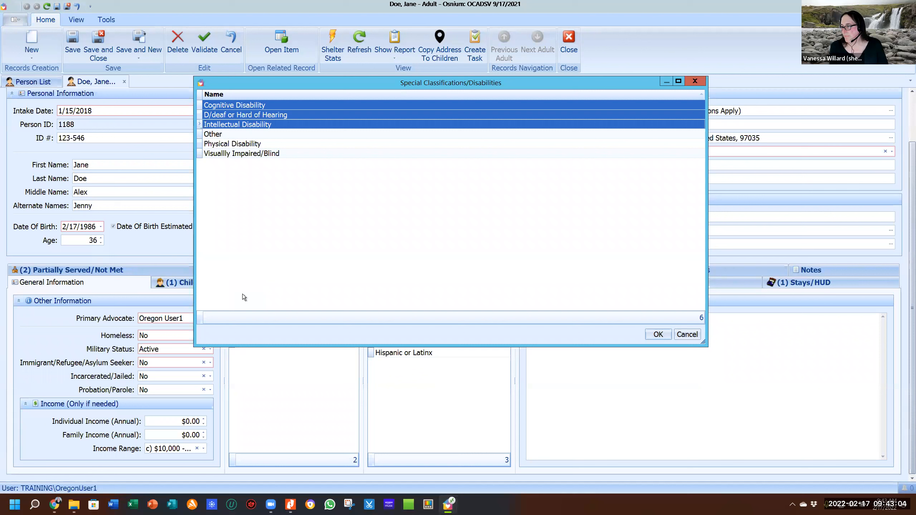
left_click(238, 106)
left_click(257, 124, "ctrl")
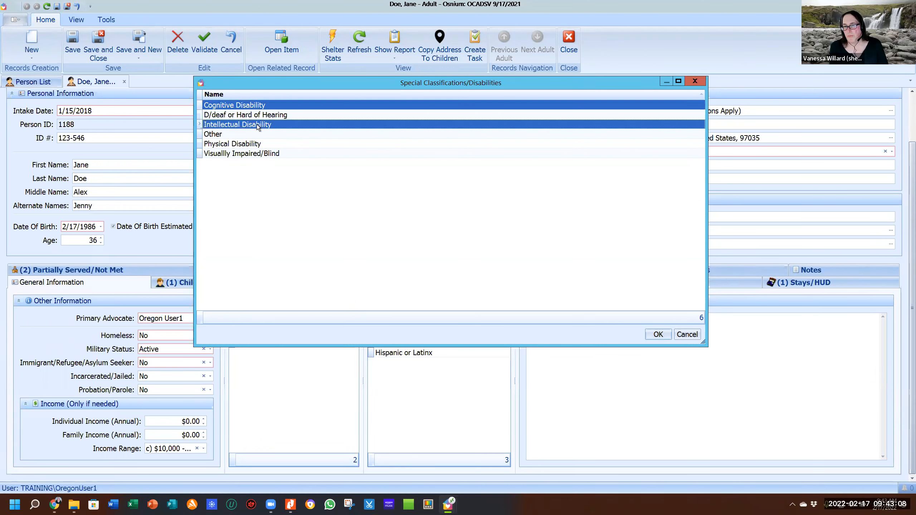
left_click(251, 144, "ctrl")
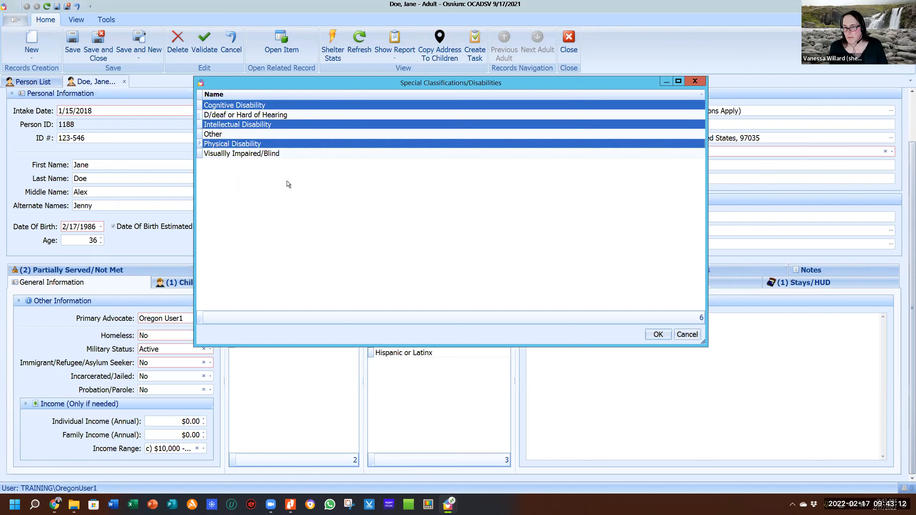
left_click(244, 107)
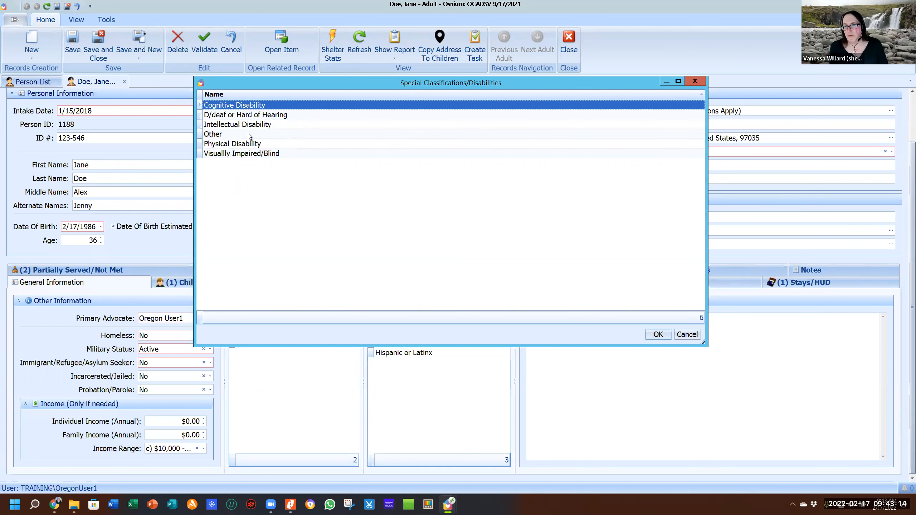
left_click(248, 124, "shift")
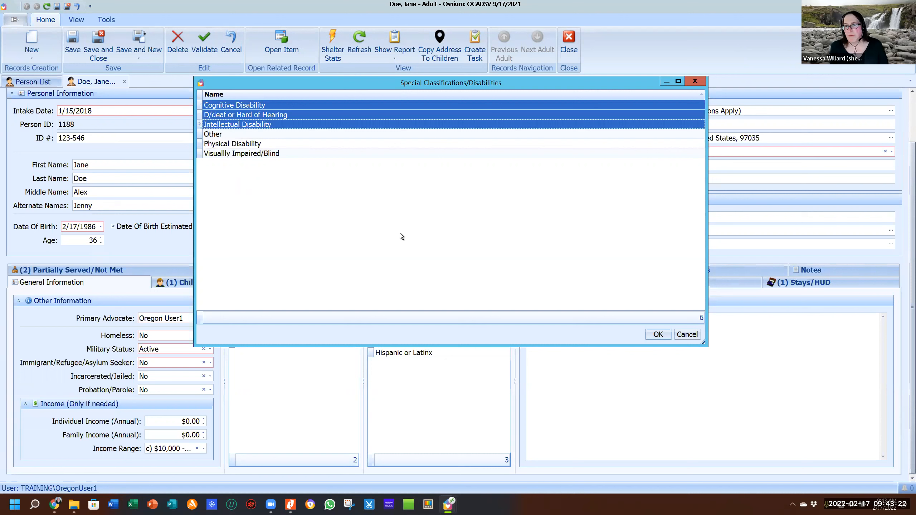
left_click(681, 336)
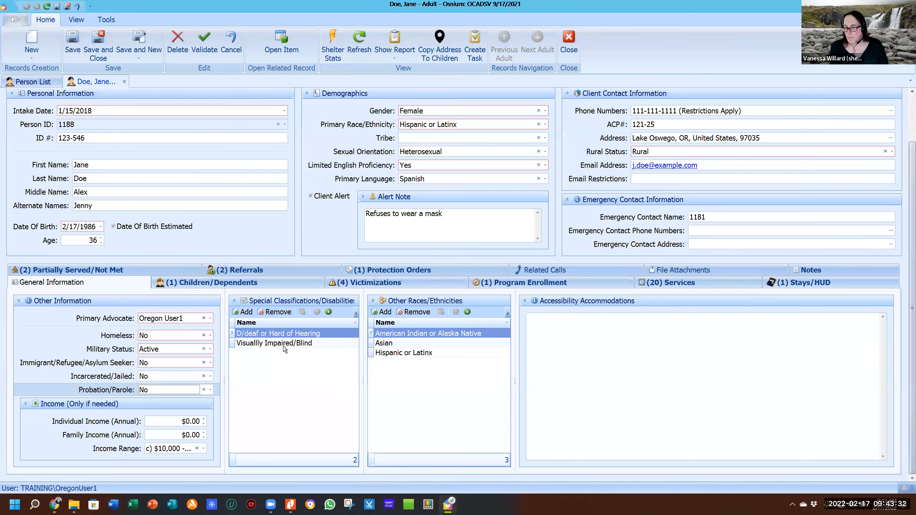
left_click(284, 343)
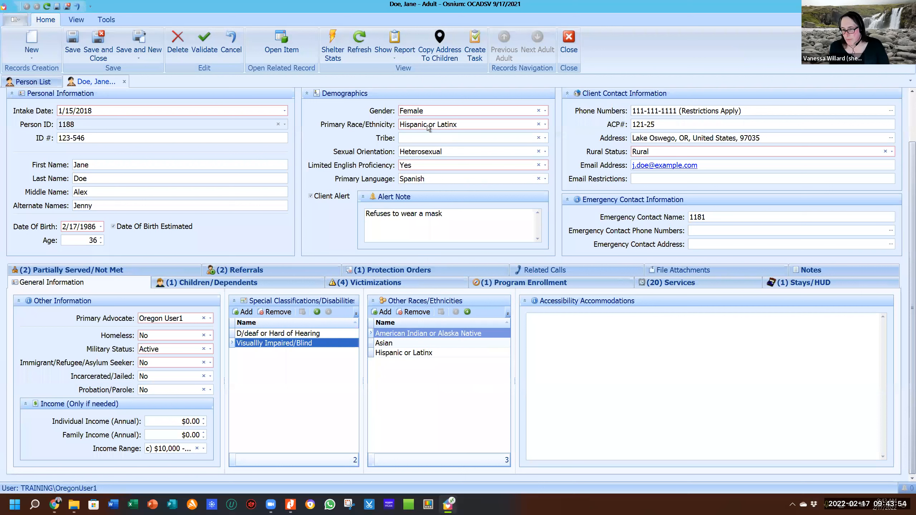
Show the nine Primary Race/Ethnicity options in the Demographics panel.
left_click(522, 125)
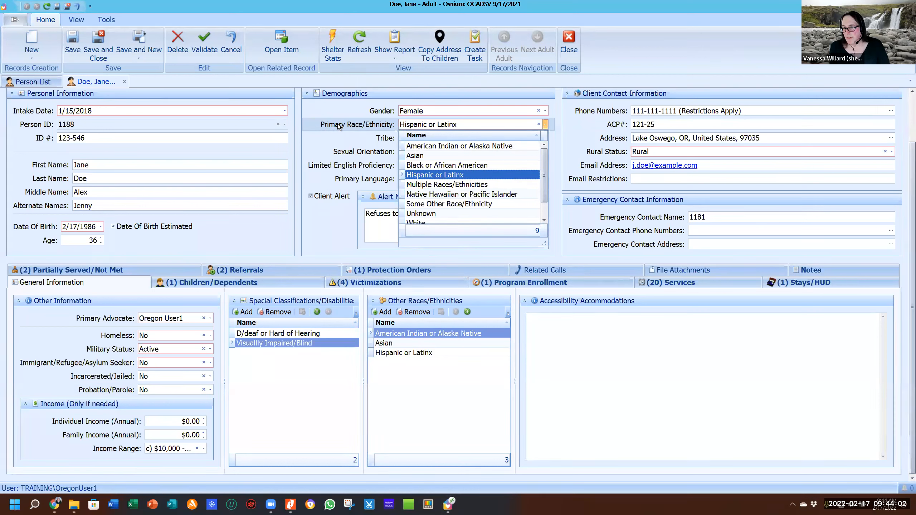
Switch primary race/ethnicity to Multiple Races/Ethnicities, then close the Other Races chooser without adding any.
left_click(328, 133)
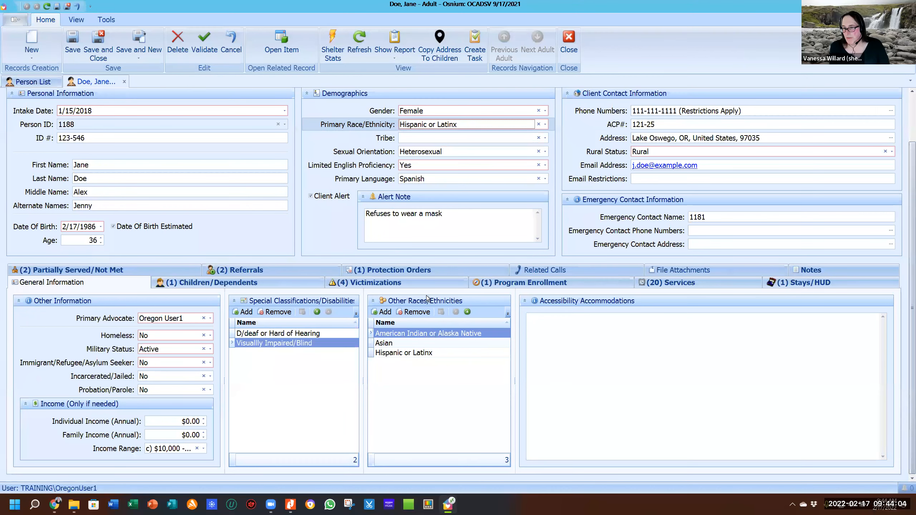
left_click(456, 125)
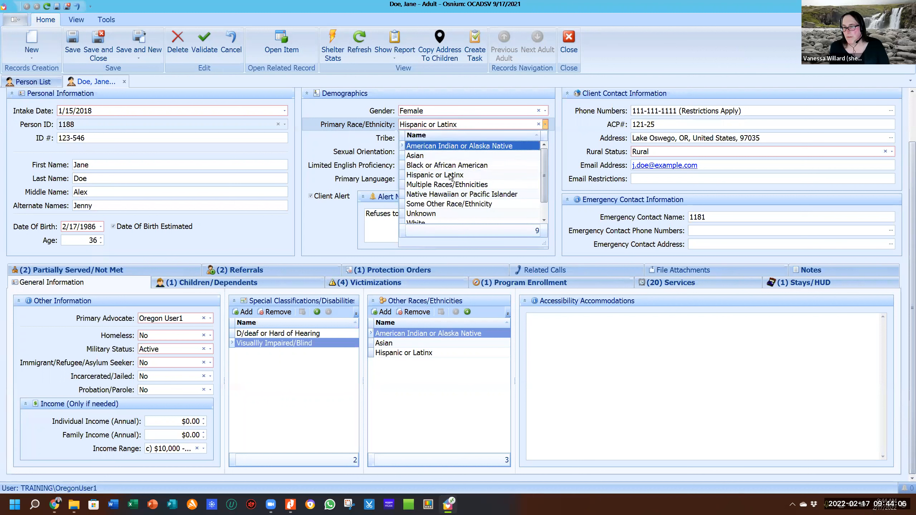
left_click(444, 184)
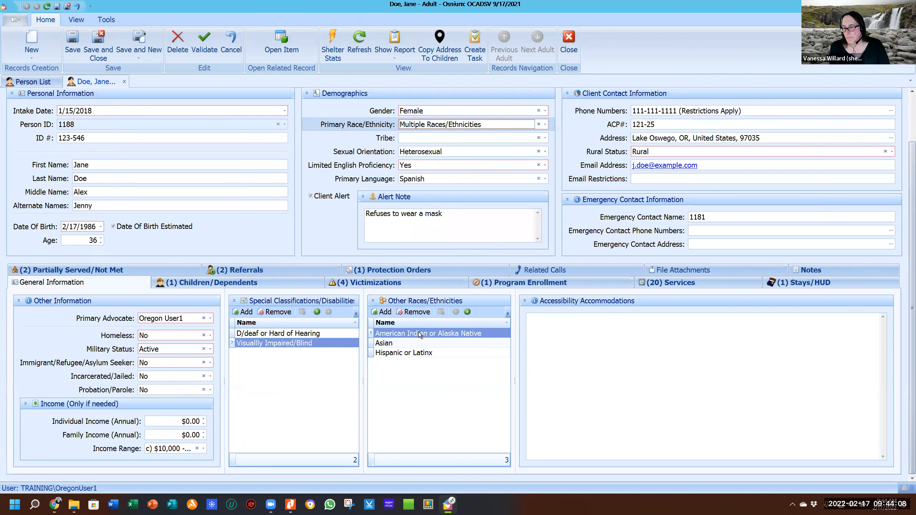
left_click(383, 314)
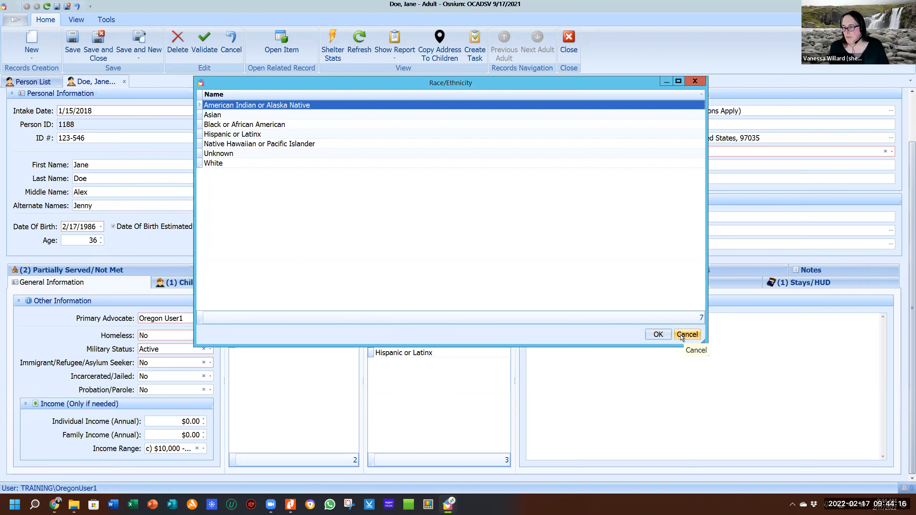
left_click(665, 334)
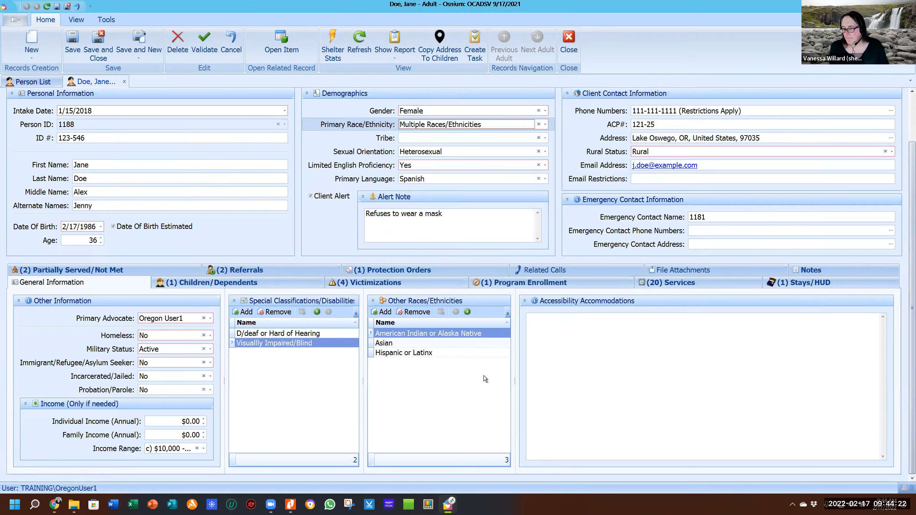
Place the caret in the blank Accessibility Accommodations box.
left_click(604, 324)
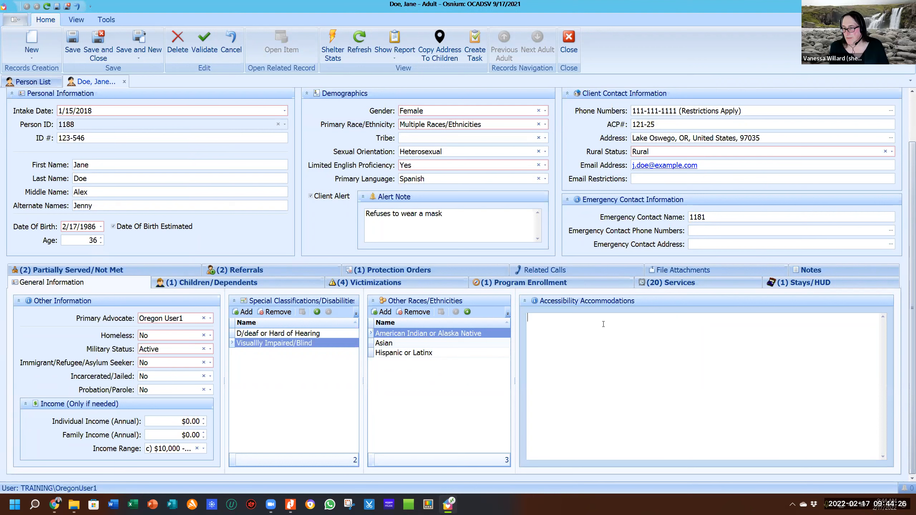
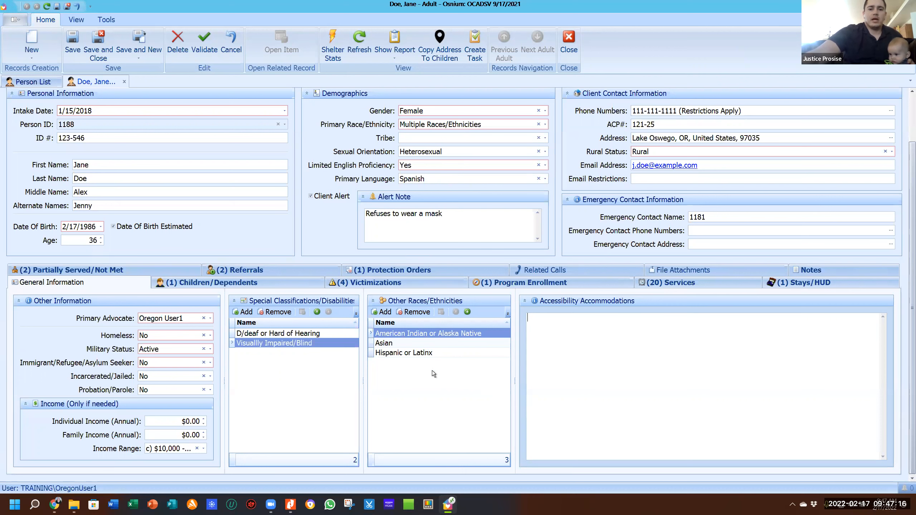
Add American Indian or Alaska Native as another race and set the tribe to Confederated Tribes of Siletz.
left_click(386, 311)
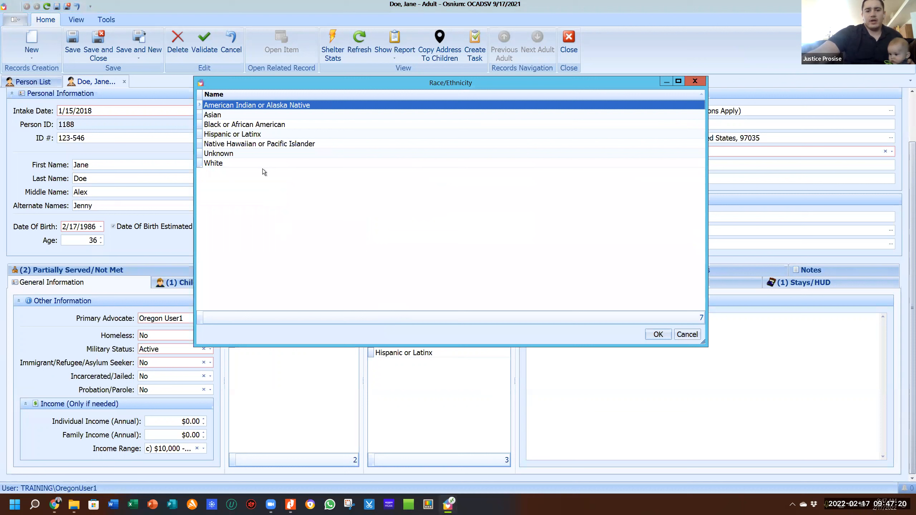
double_click(259, 111)
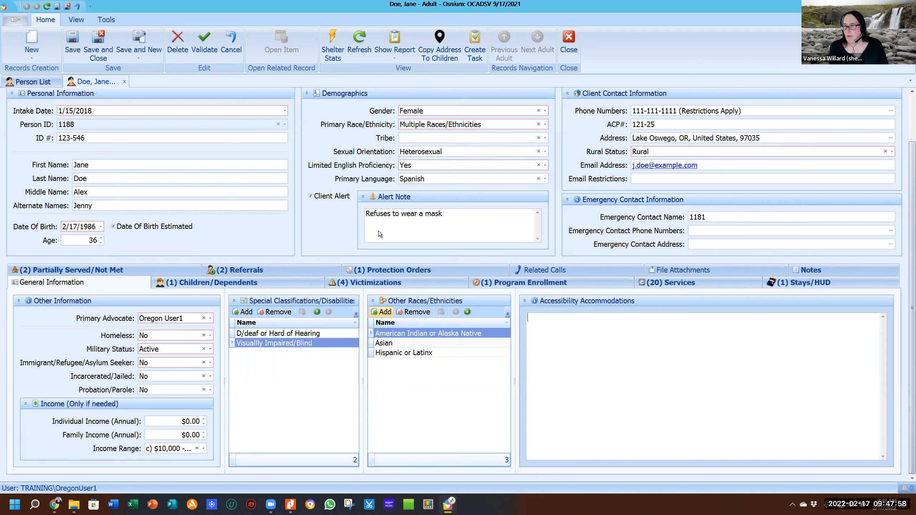
left_click(425, 141)
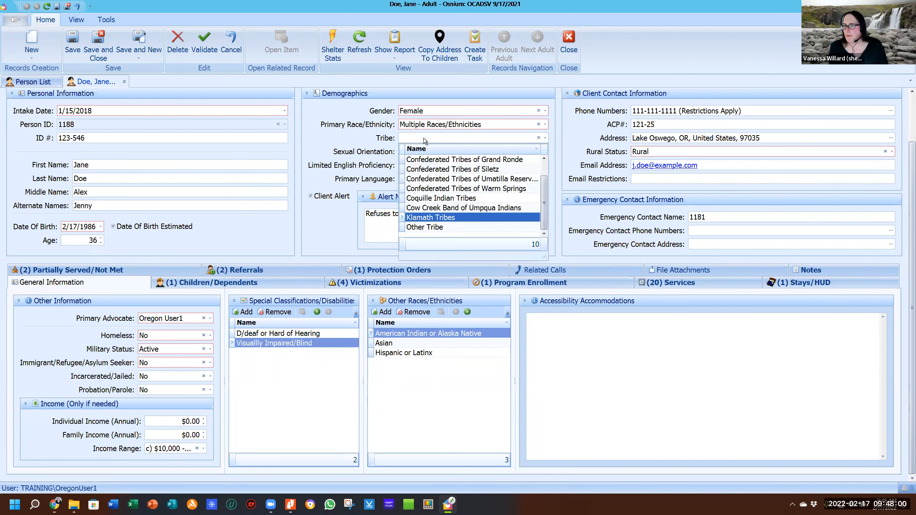
left_click(427, 126)
left_click(428, 127)
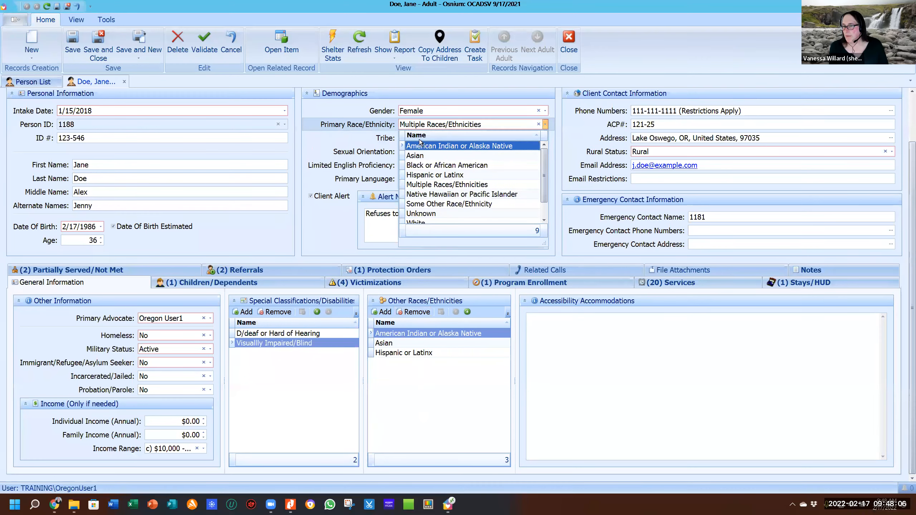
left_click(354, 138)
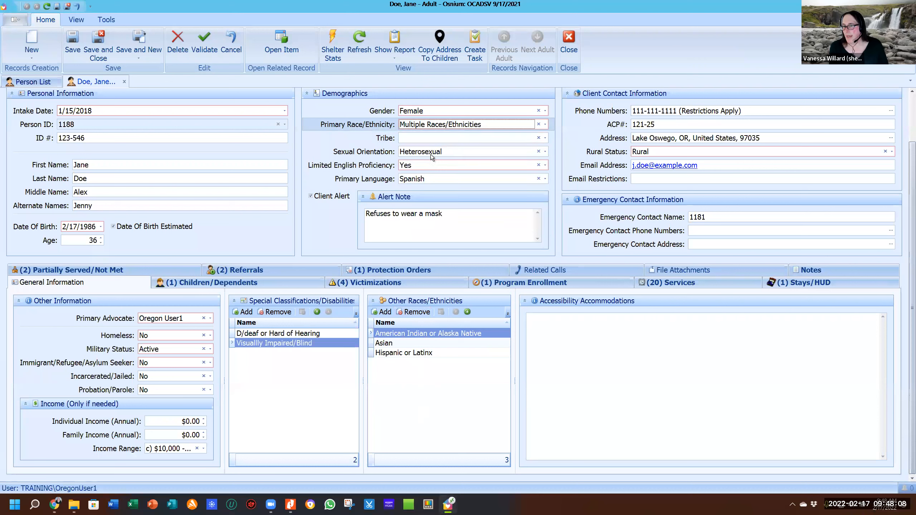
left_click(421, 139)
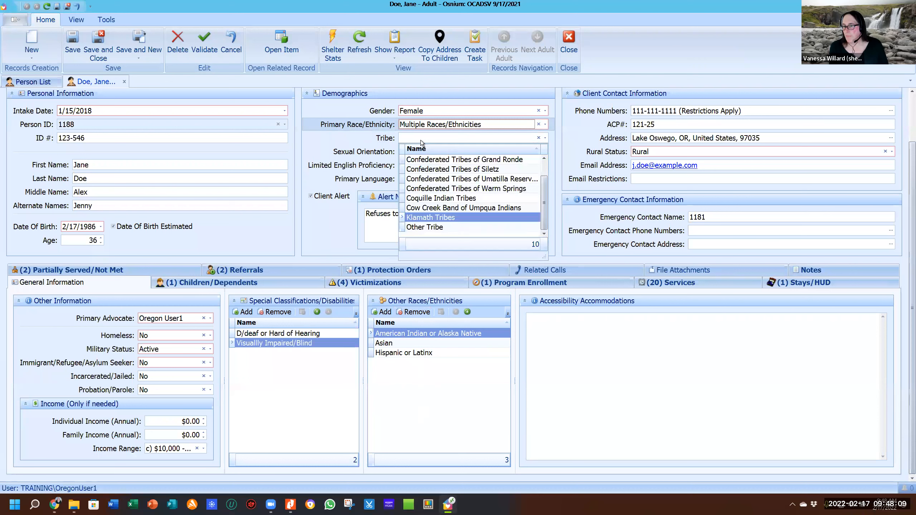
left_click(426, 169)
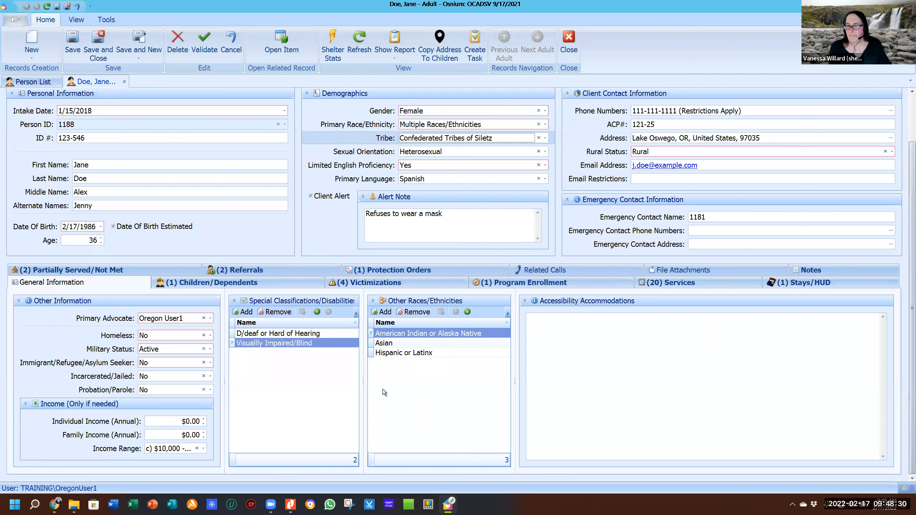
Show the client's Children/Dependents list.
left_click(250, 283)
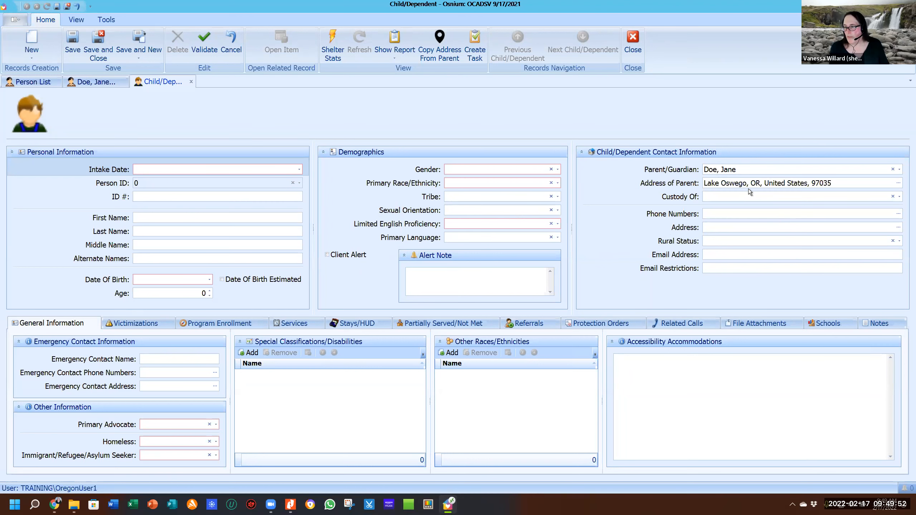
Set the client as the child's Parent/Guardian and Custody Of to Mother.
left_click(725, 170)
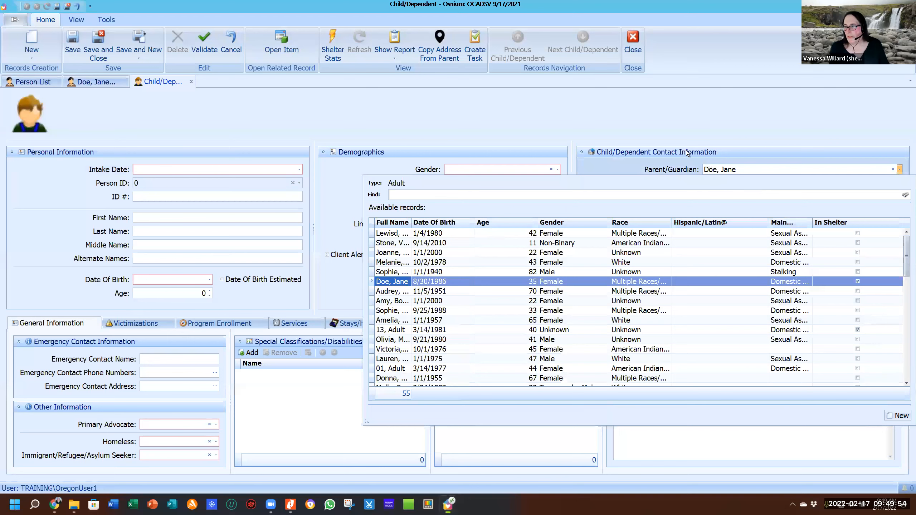
left_click(688, 153)
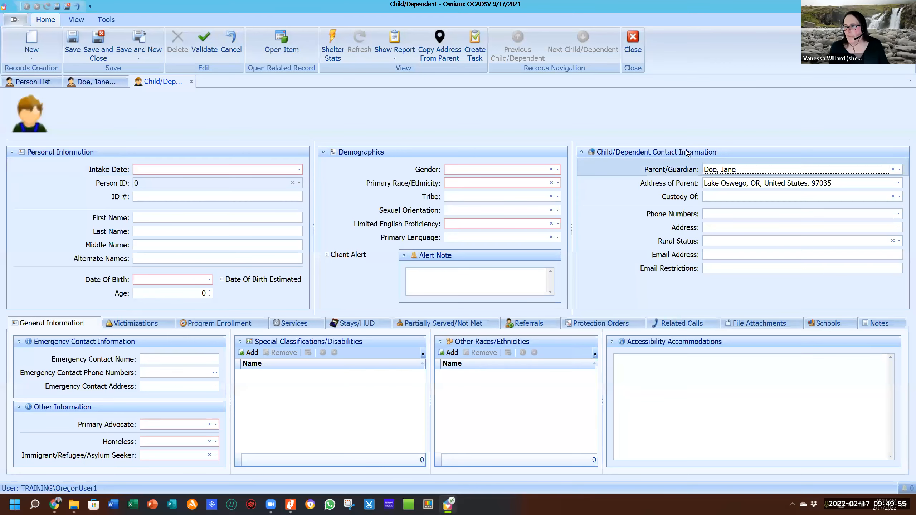
left_click(734, 198)
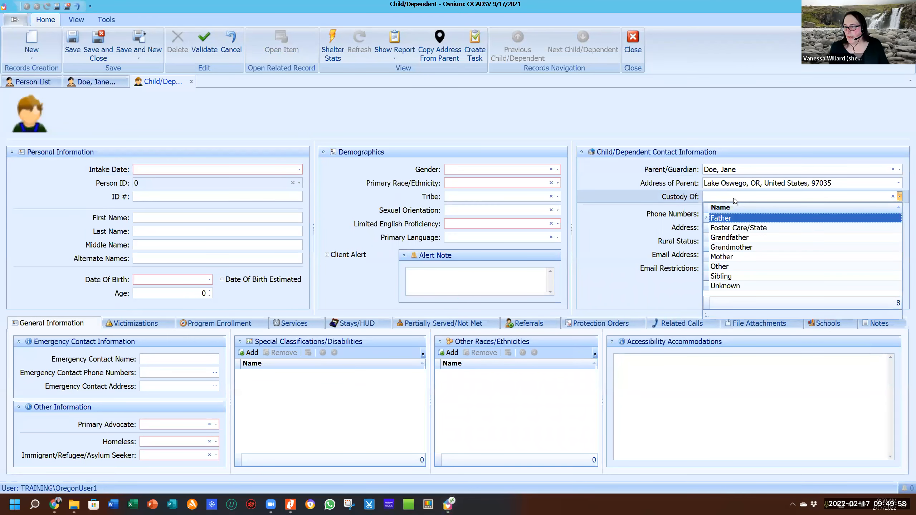
left_click(722, 257)
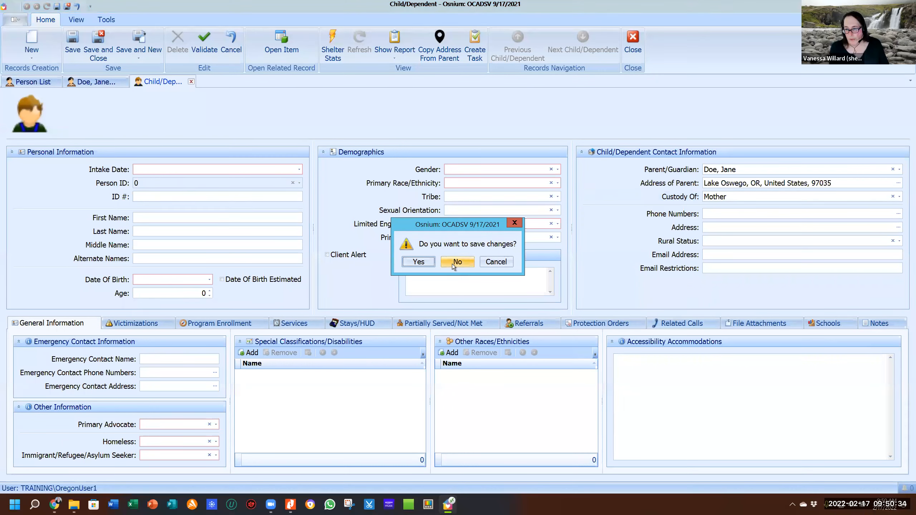
Discard the unfinished child record after a validation error, then open the existing child's record.
left_click(422, 264)
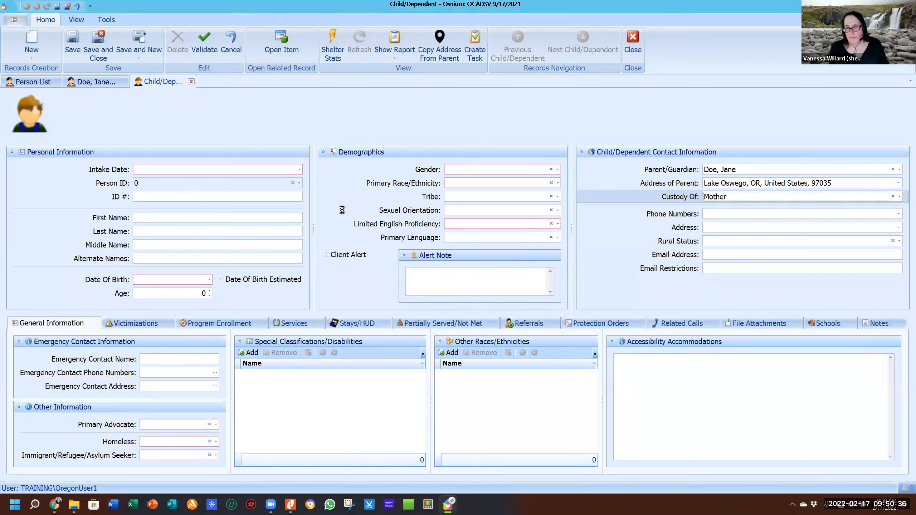
left_click(528, 294)
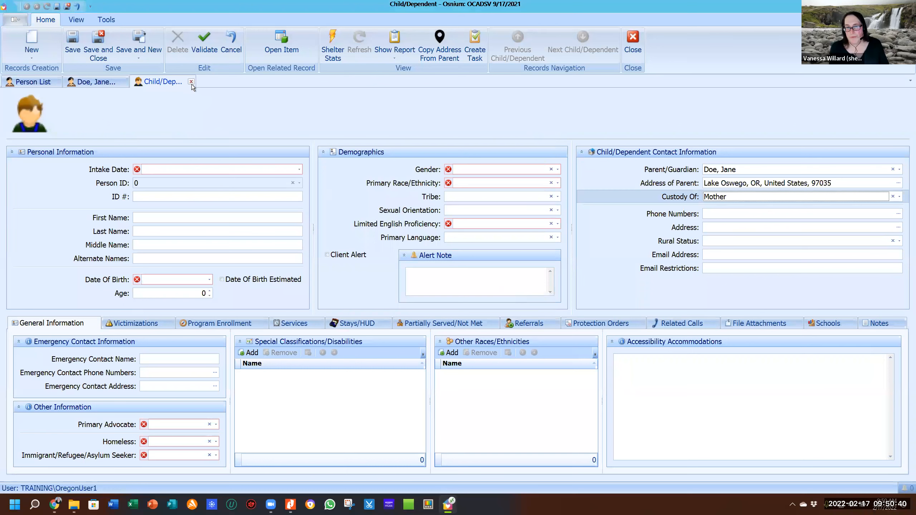
left_click(191, 83)
left_click(459, 263)
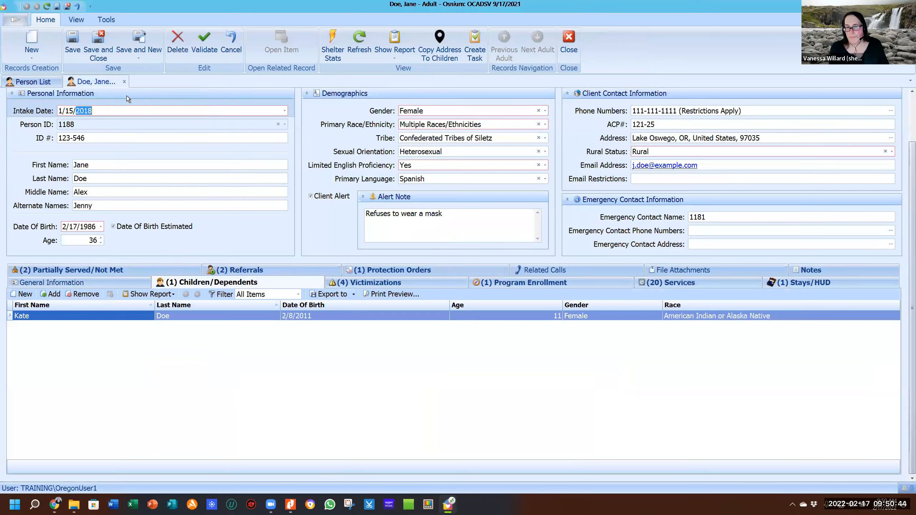
left_click(226, 316)
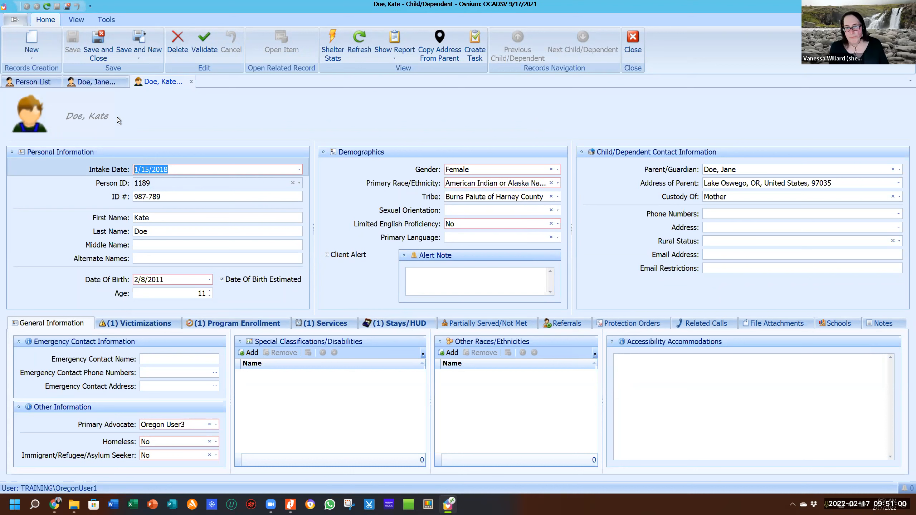
left_click(91, 83)
left_click(172, 81)
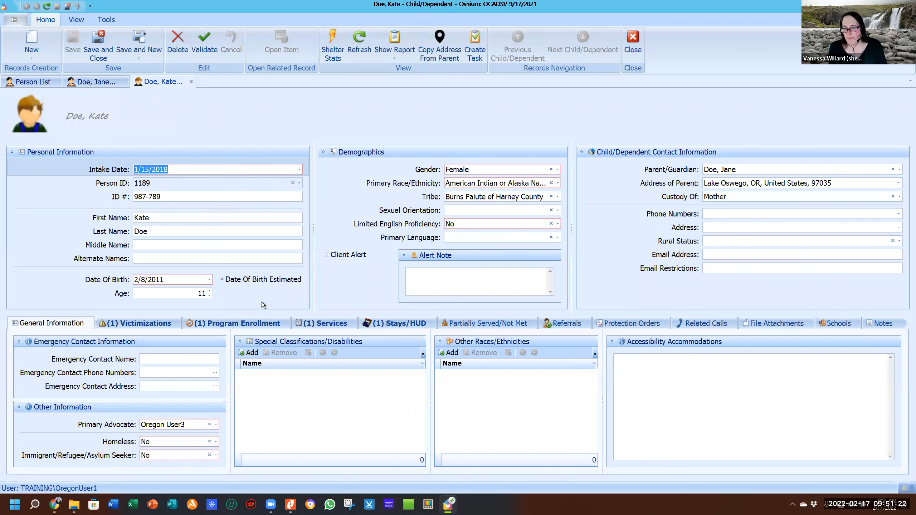
left_click(191, 82)
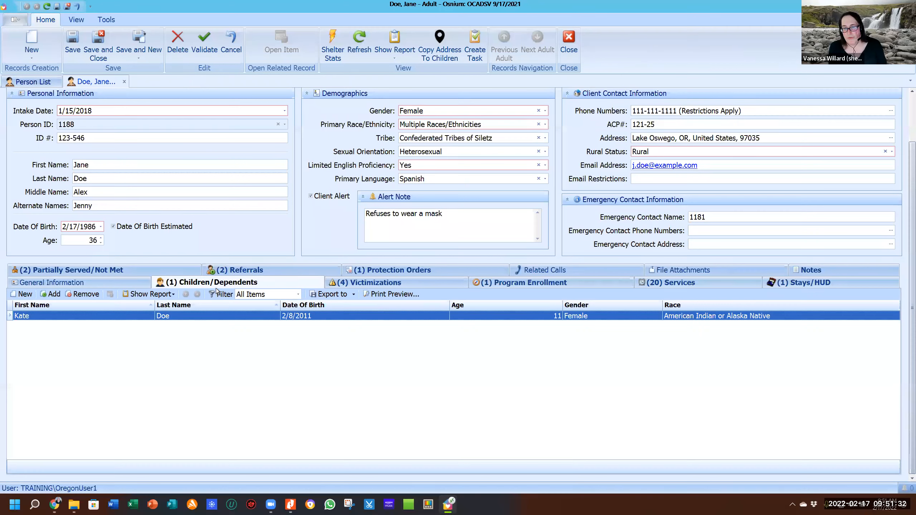
left_click(21, 22)
Go to People > Abusers and open the first abuser in the Abuser Only List.
mouse_move(32, 44)
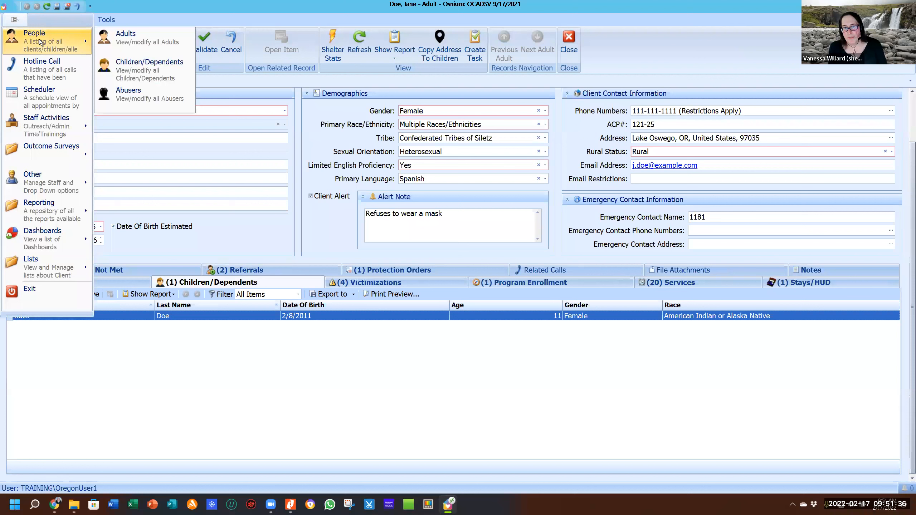
left_click(126, 100)
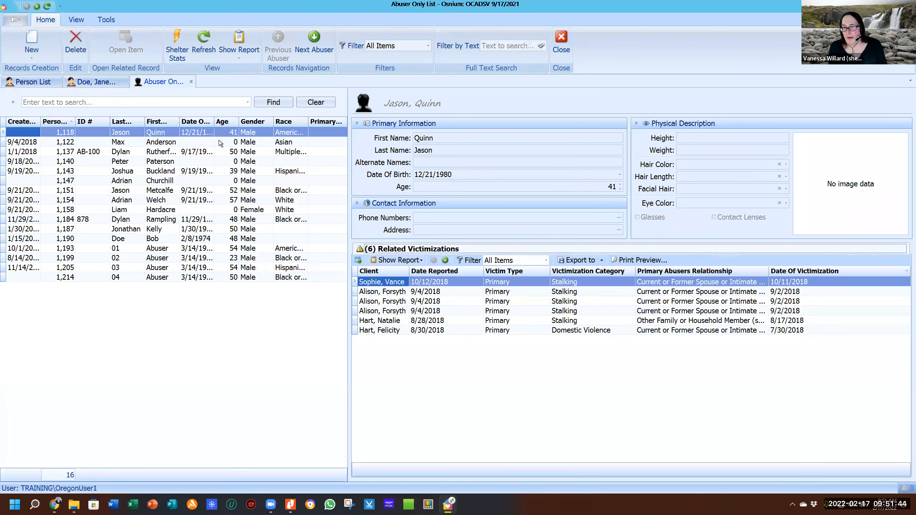
left_click(124, 132)
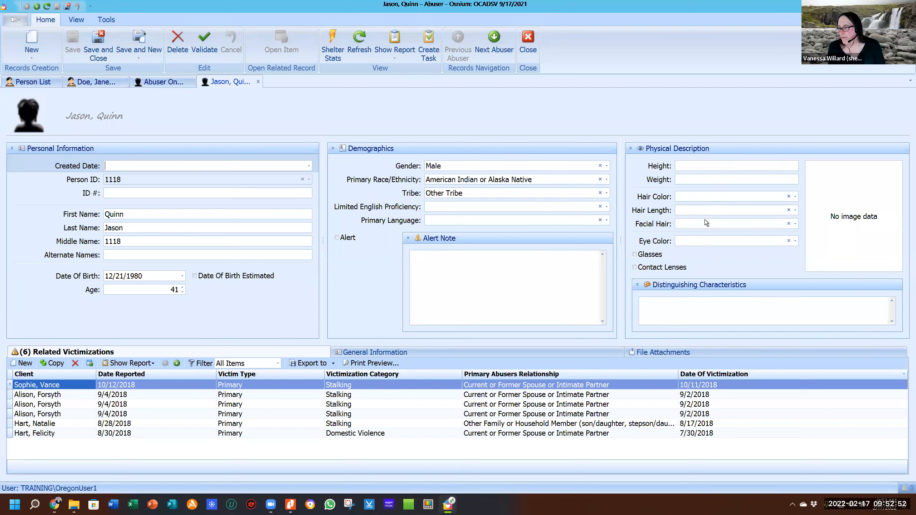
Glance at the Eye Color options, then try adding a photo and dismiss the restrictions error.
left_click(698, 243)
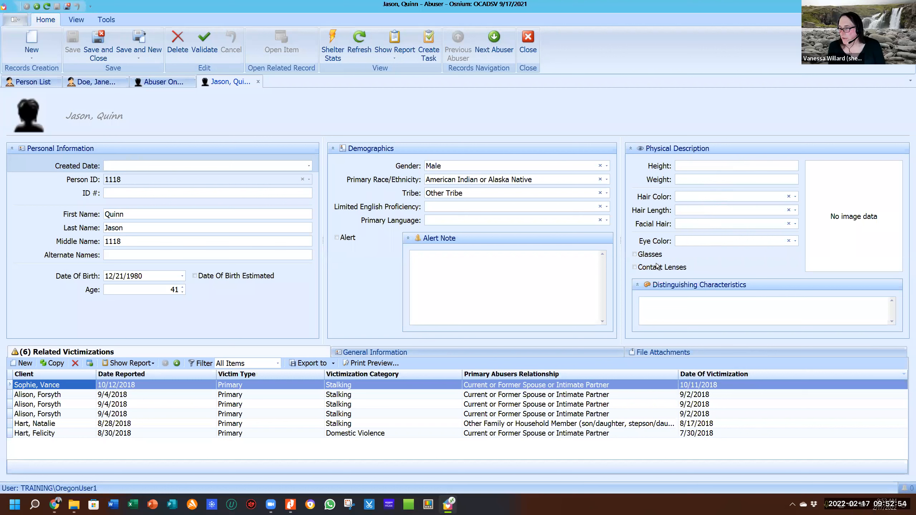
left_click(652, 302)
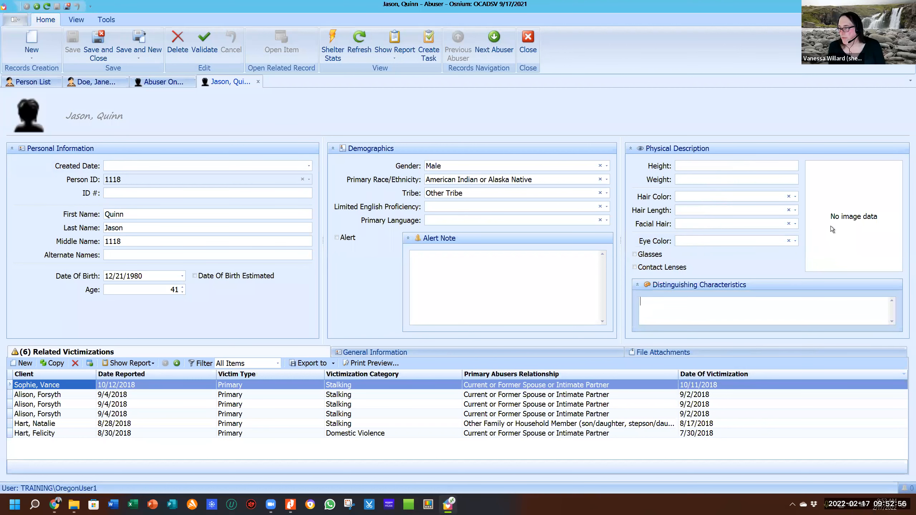
double_click(857, 221)
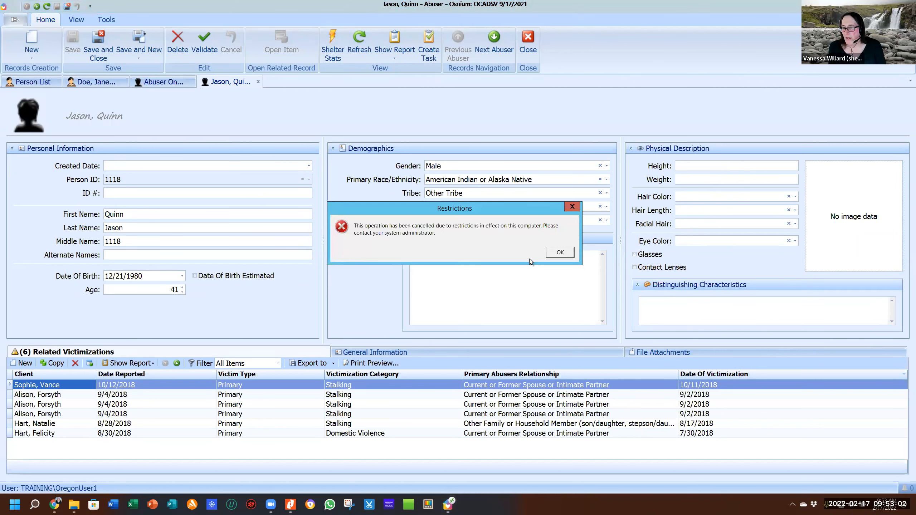
left_click(573, 208)
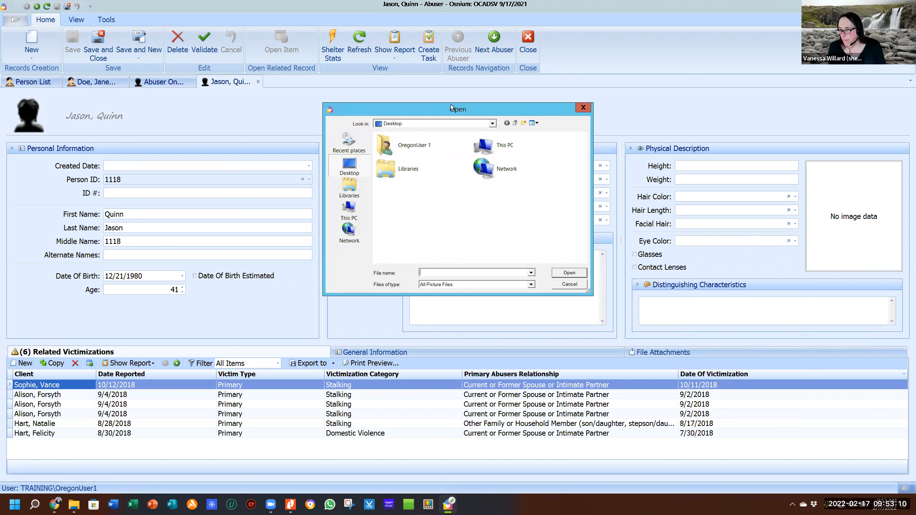
Cancel the picture Open dialog without choosing an image.
left_click(583, 108)
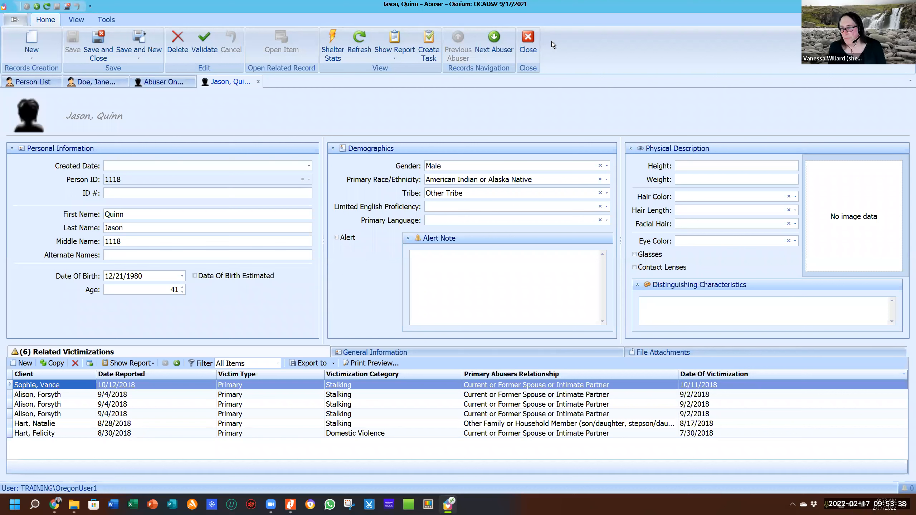
Close the abuser's record and the Abuser Only List to return to the client.
left_click(530, 37)
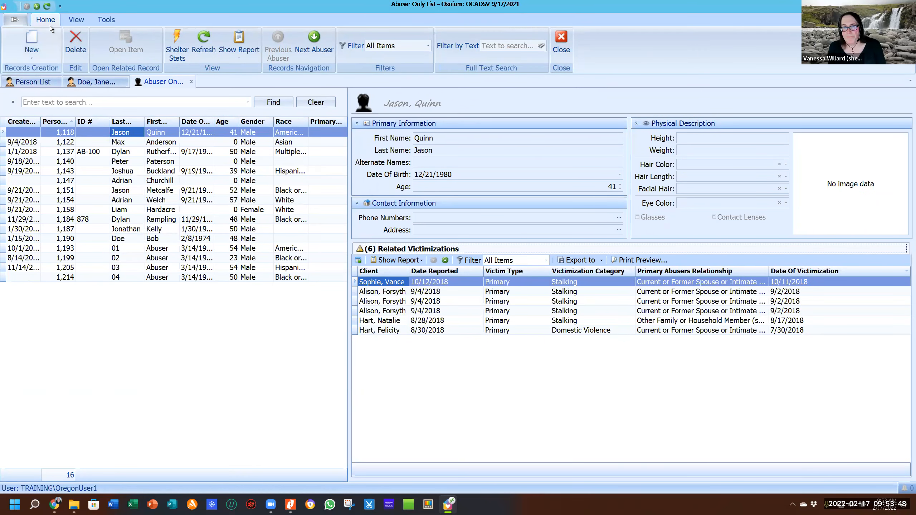
left_click(192, 83)
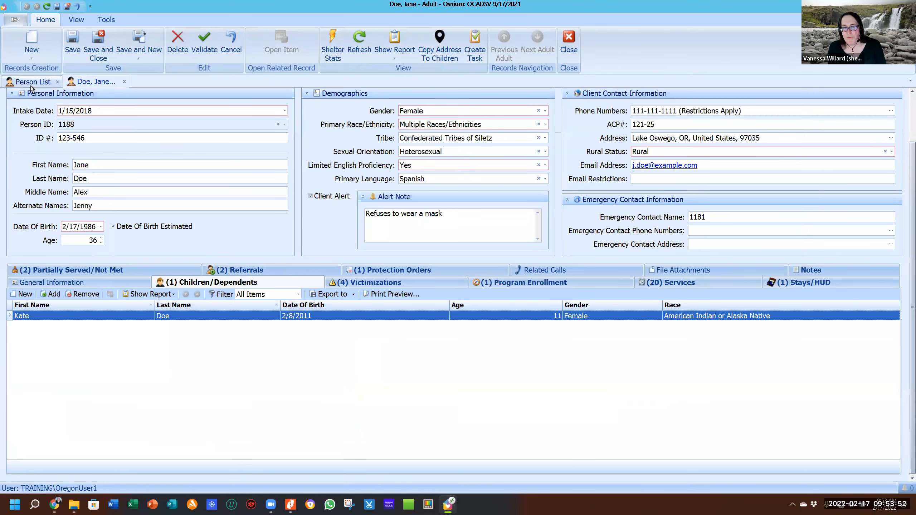
mouse_move(90, 84)
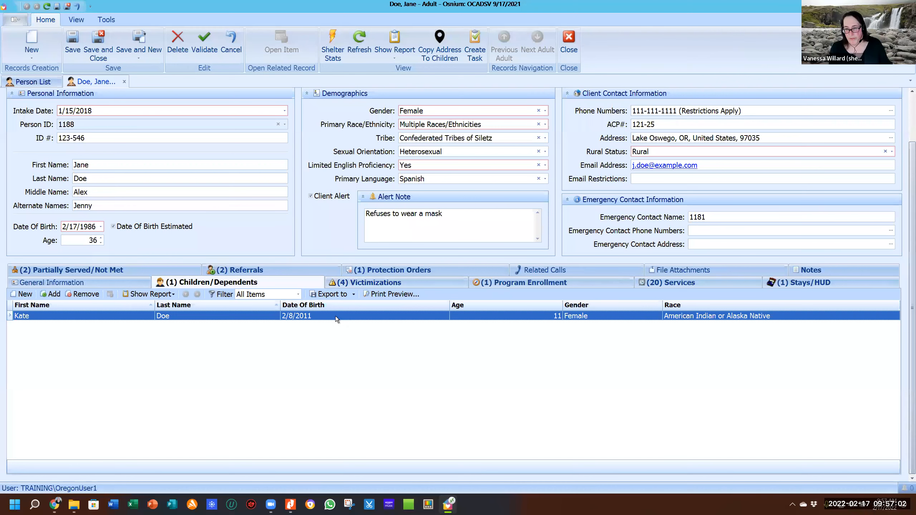
Show the client's four victimizations, with the 1/10/2018 Domestic Violence one as main.
left_click(379, 283)
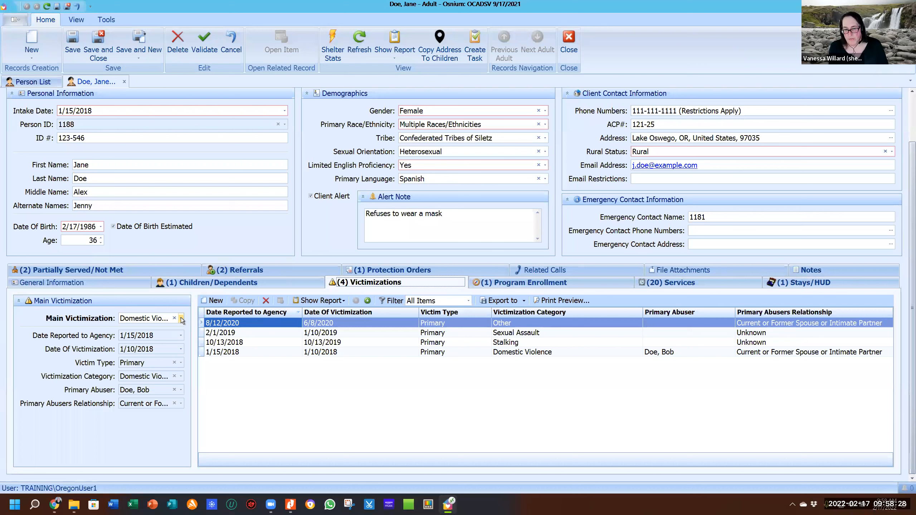
left_click(181, 319)
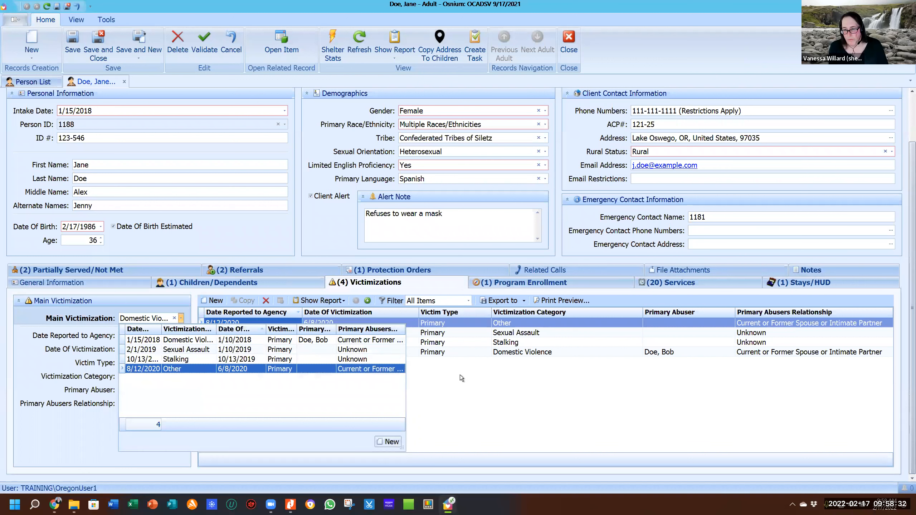
left_click(321, 323)
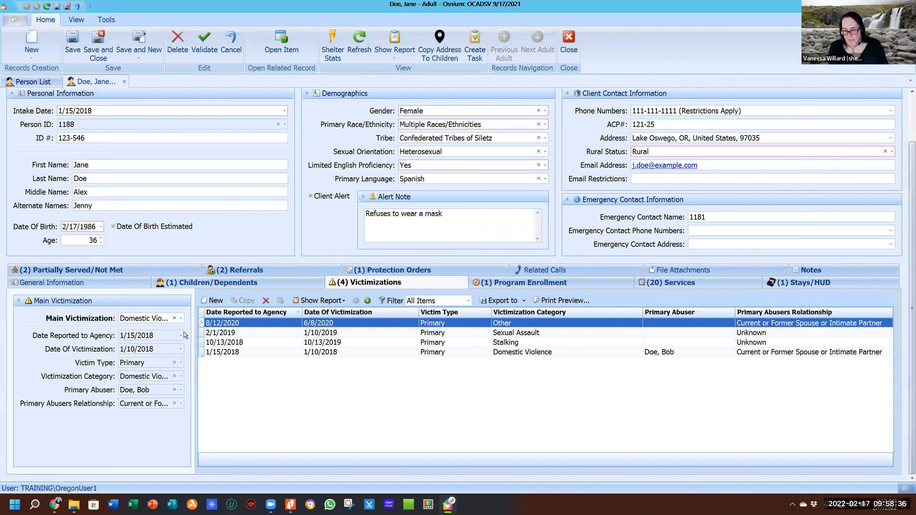
left_click(181, 319)
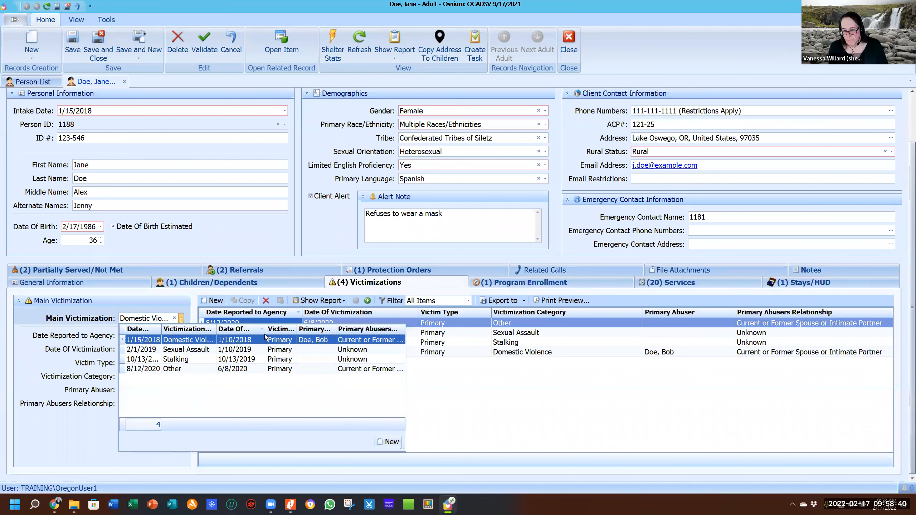
left_click(496, 387)
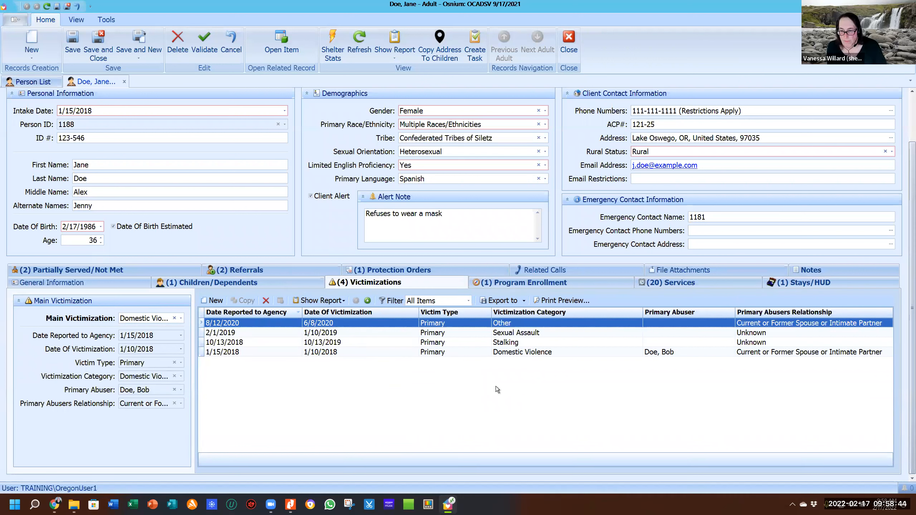
left_click(216, 353)
double_click(216, 353)
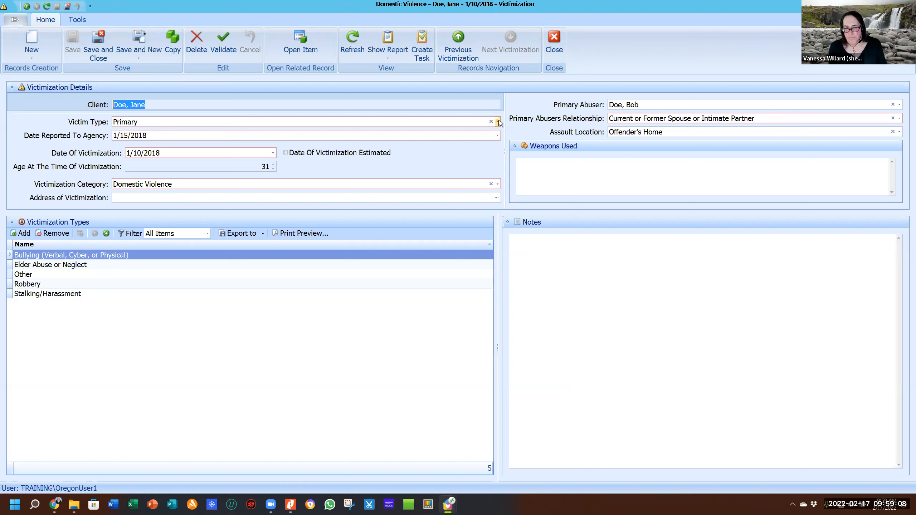
Review the victimization category and victim type choices, keeping Domestic Violence and Primary.
left_click(410, 184)
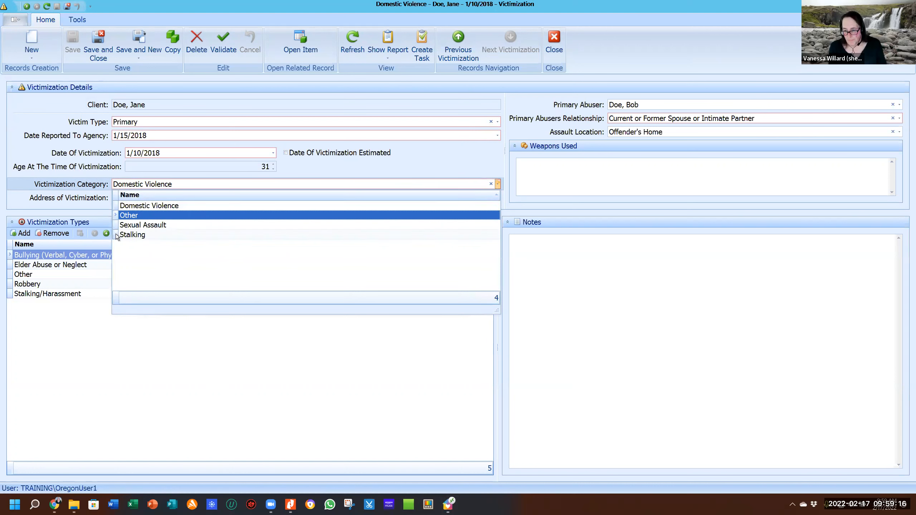
left_click(21, 206)
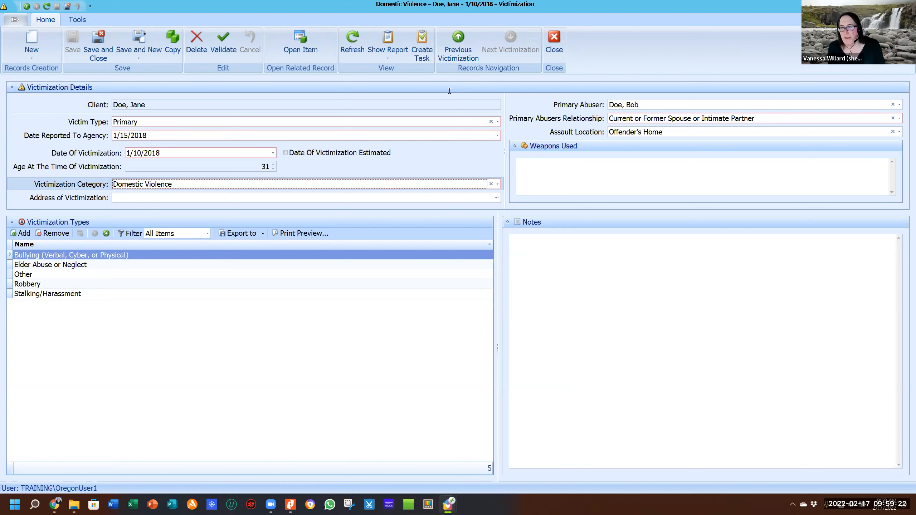
left_click(477, 104)
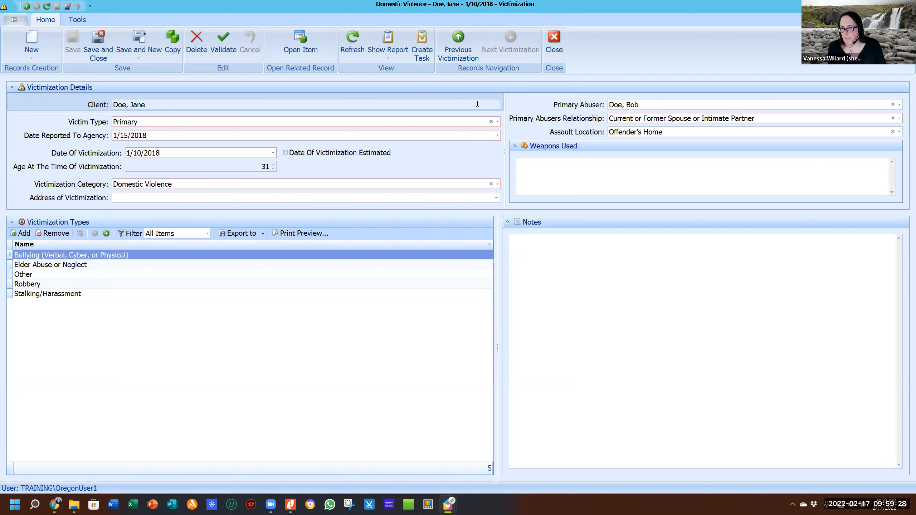
left_click(323, 123)
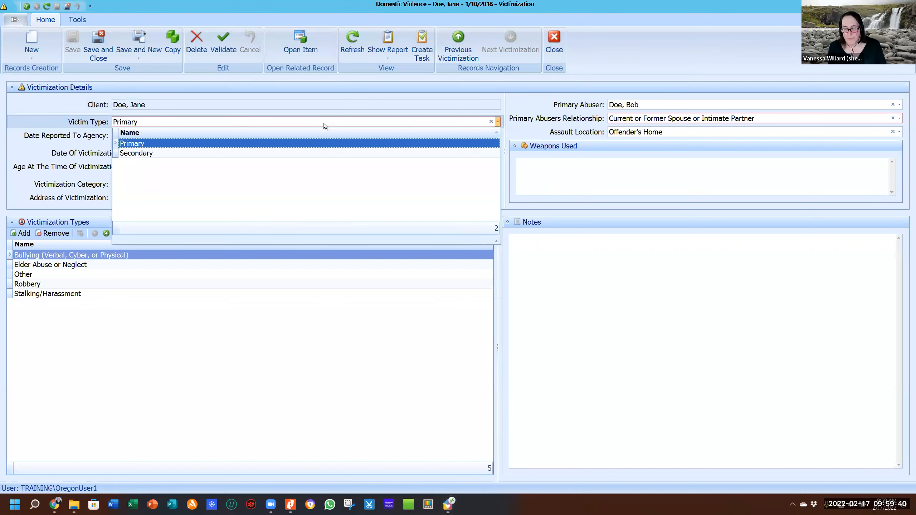
left_click(47, 123)
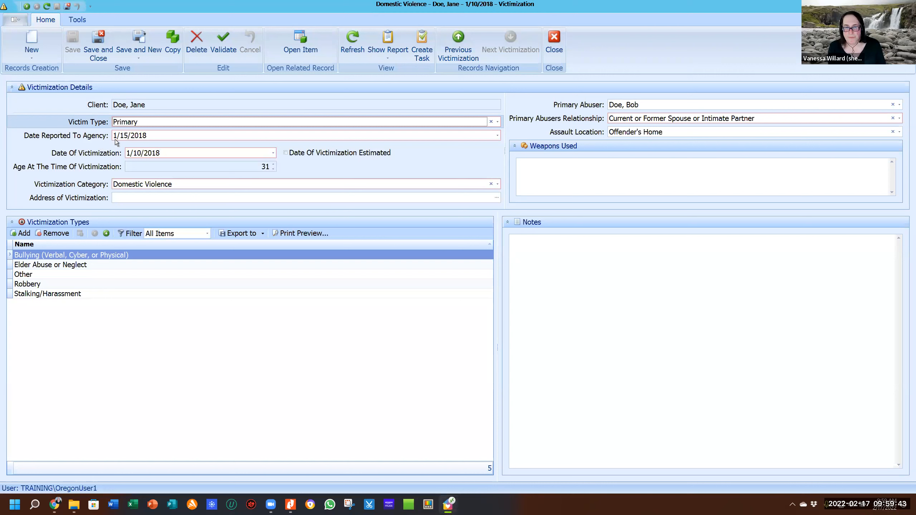
Step through both date fields, keep Domestic Violence as category, and move to the victimization address.
left_click(189, 136)
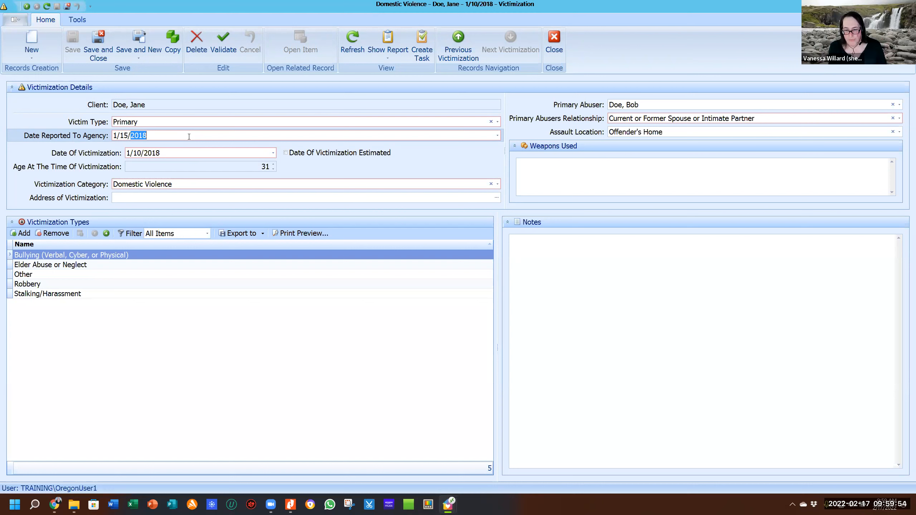
left_click(169, 152)
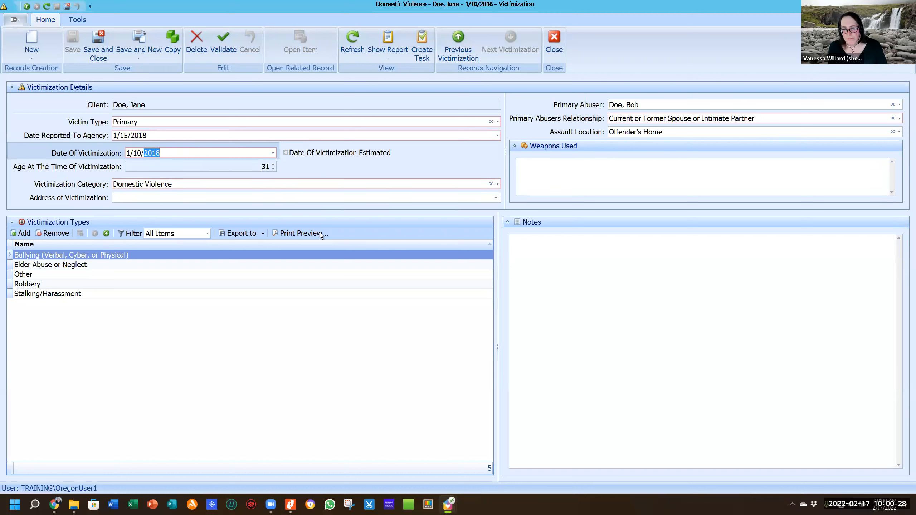
left_click(227, 185)
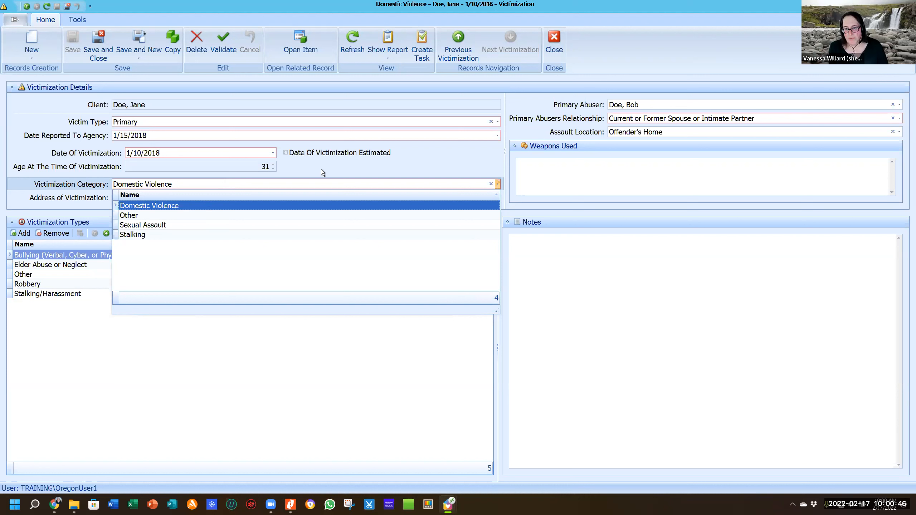
left_click(356, 169)
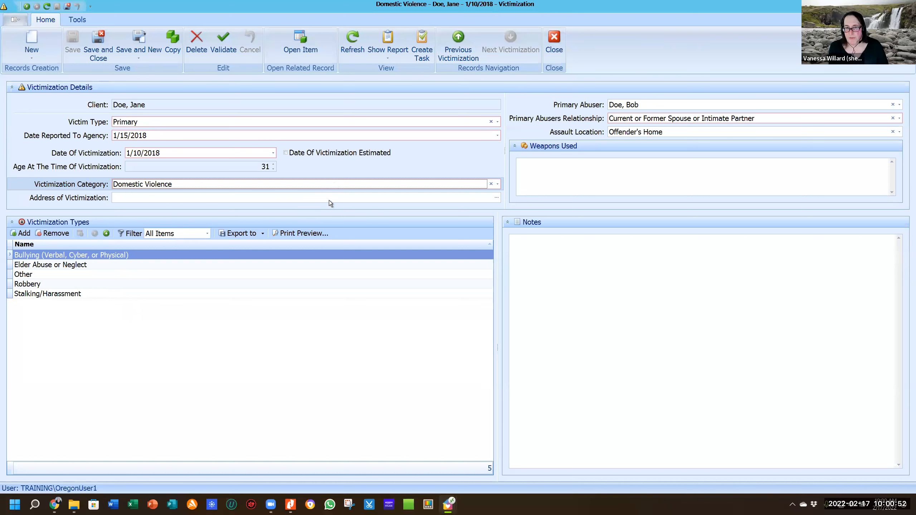
left_click(287, 198)
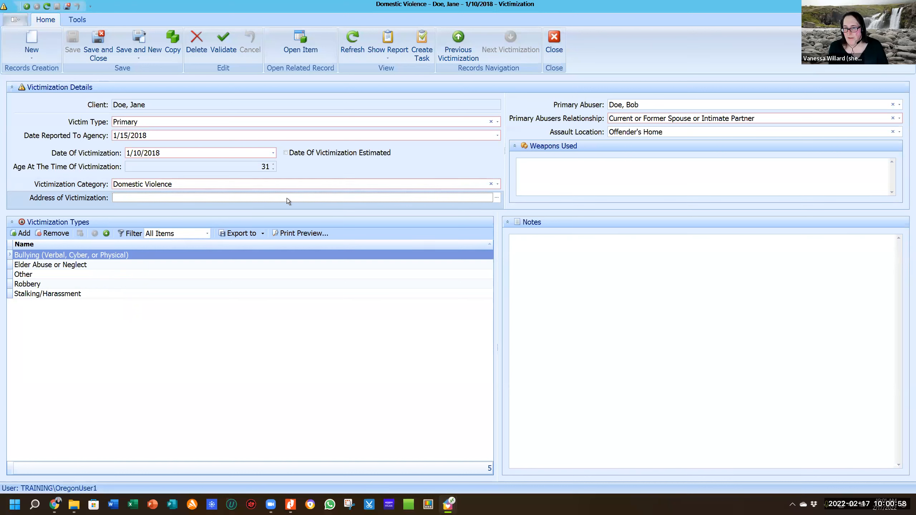
left_click(287, 198)
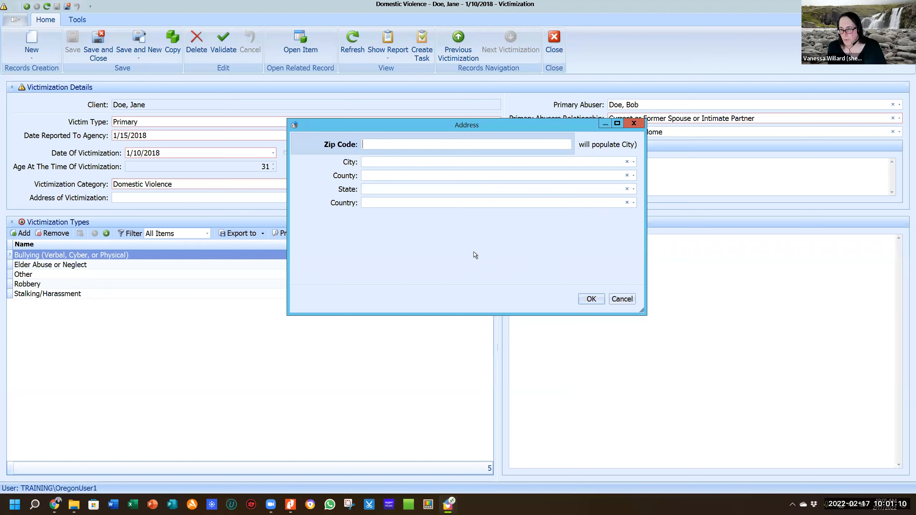
left_click(634, 125)
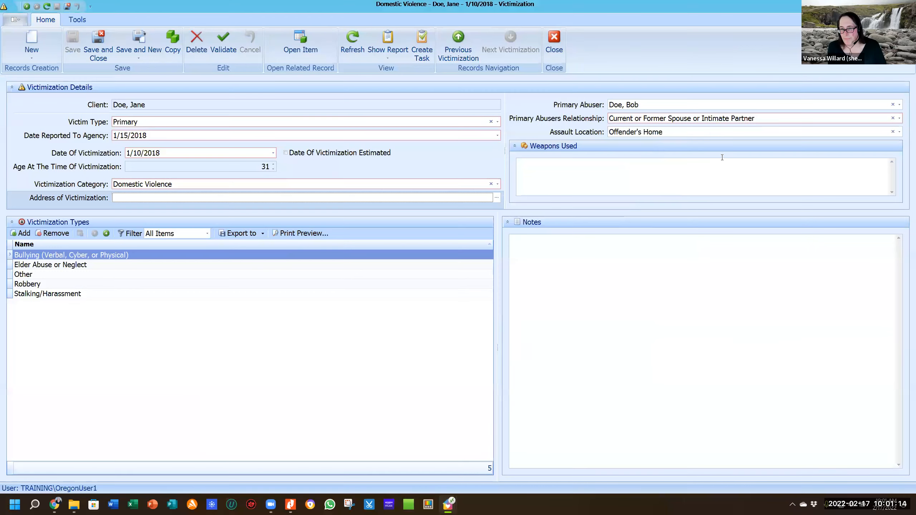
left_click(683, 104)
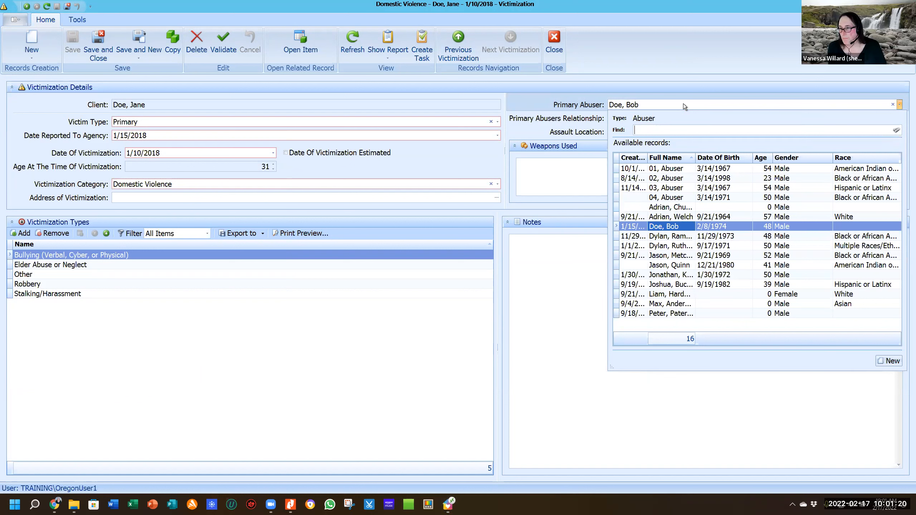
left_click(530, 102)
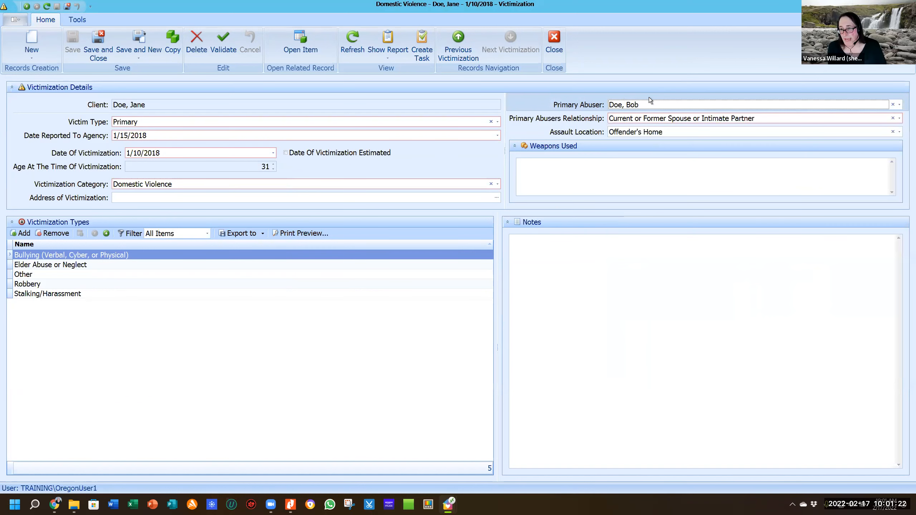
Review the Assault Location choices and leave Offender's Home selected.
left_click(670, 131)
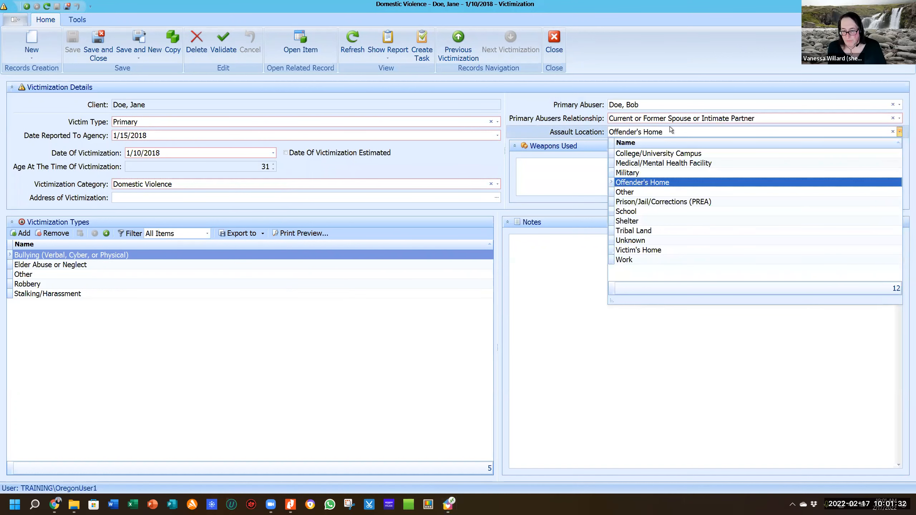
left_click(524, 99)
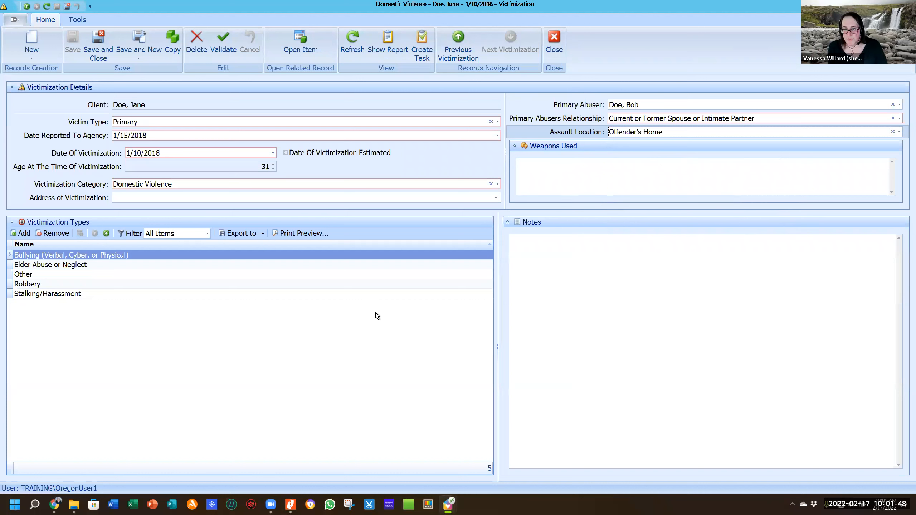
left_click(193, 186)
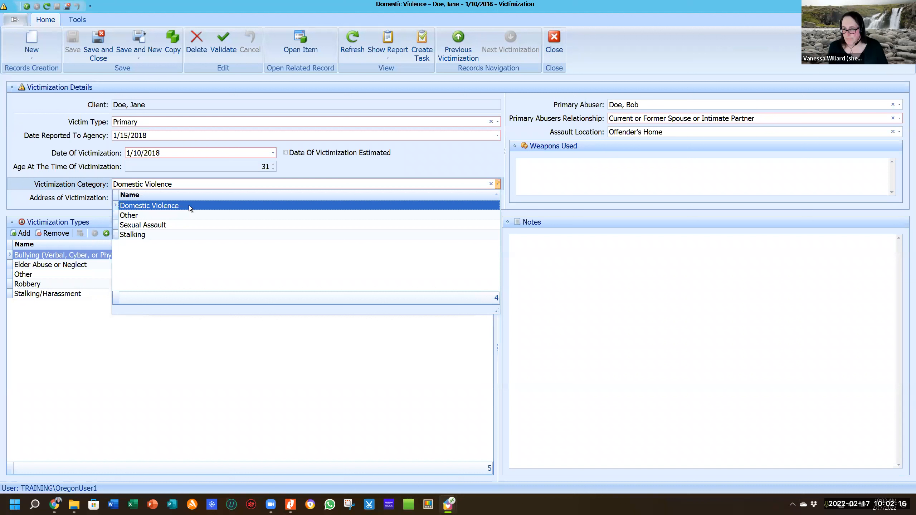
left_click(66, 212)
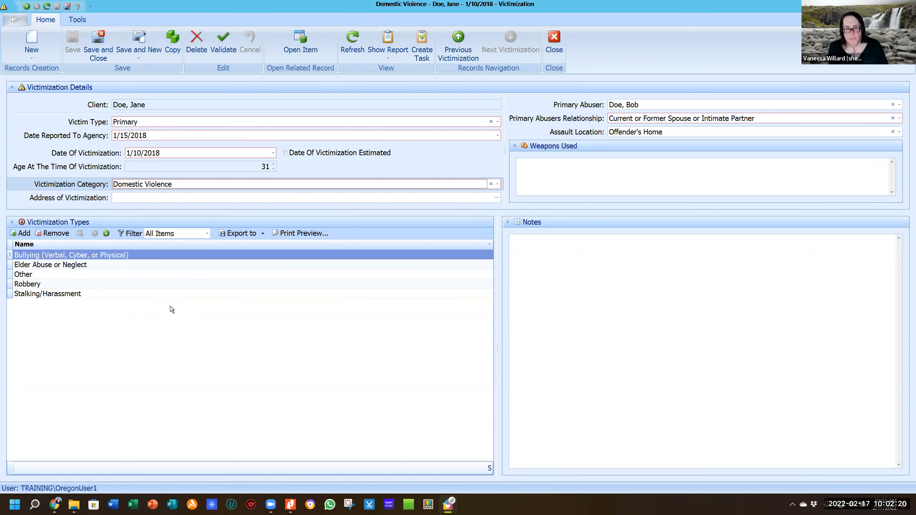
Add Human Trafficking: Sex as a sixth victimization type on the 1/10/2018 victimization.
left_click(25, 233)
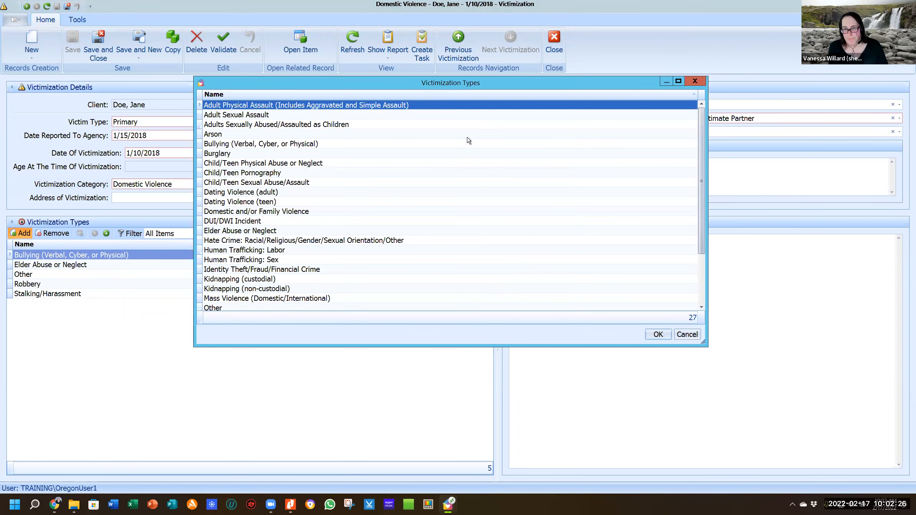
scroll(420, 137, "down", 2)
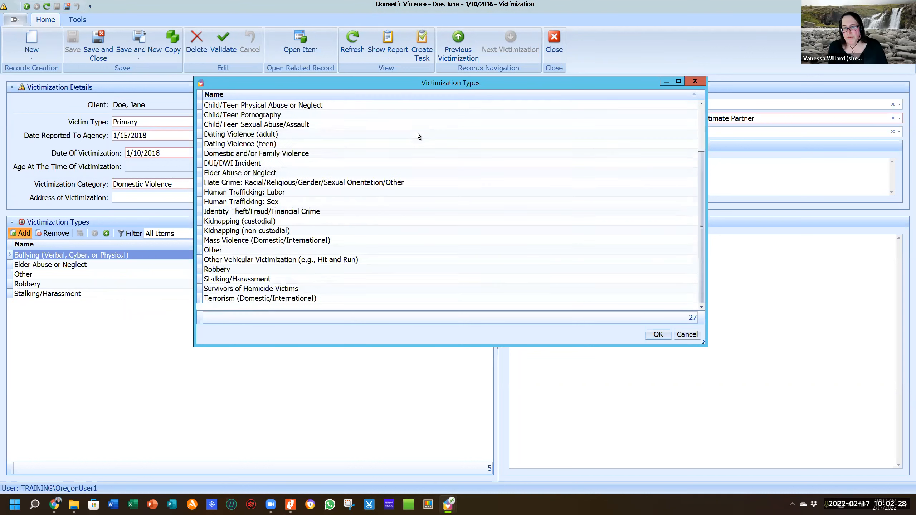
scroll(415, 136, "up", 2)
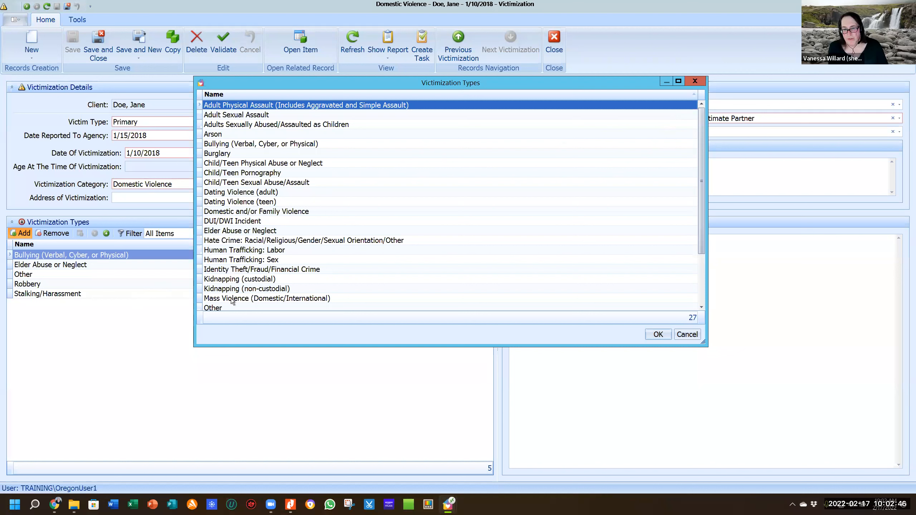
left_click(243, 260)
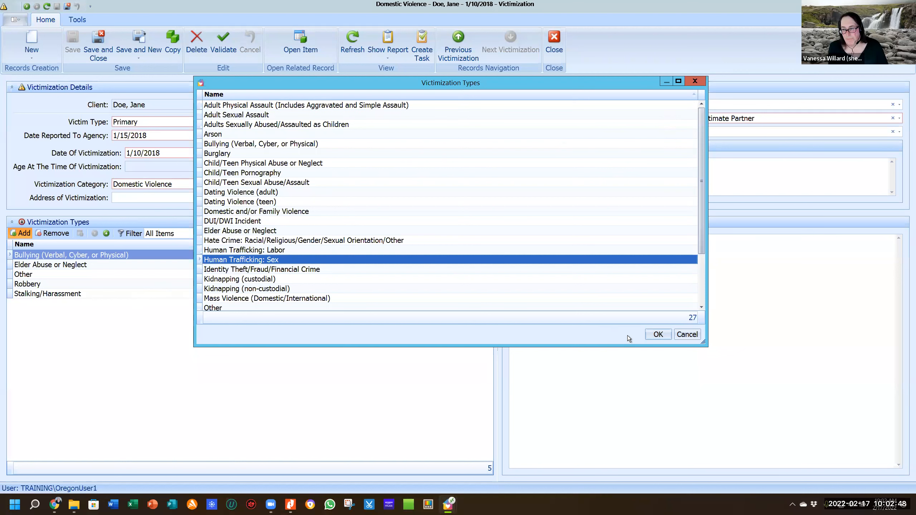
left_click(657, 335)
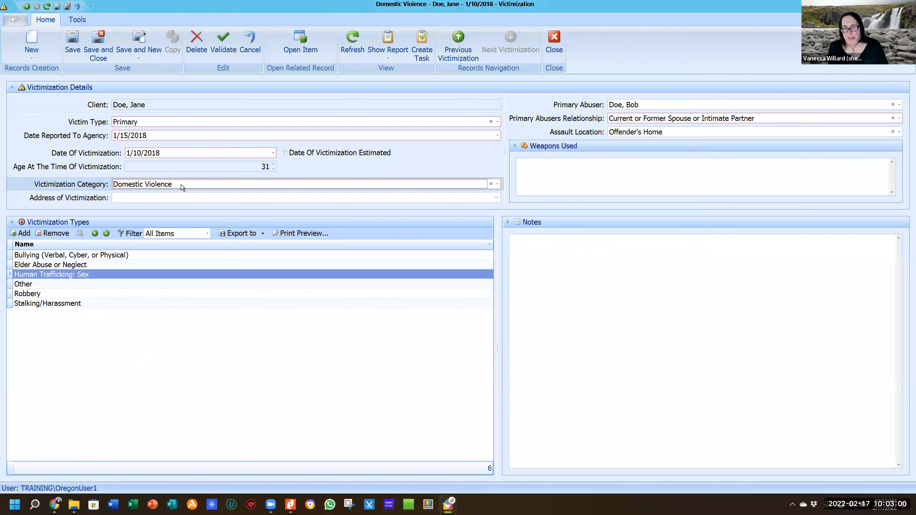
left_click(190, 187)
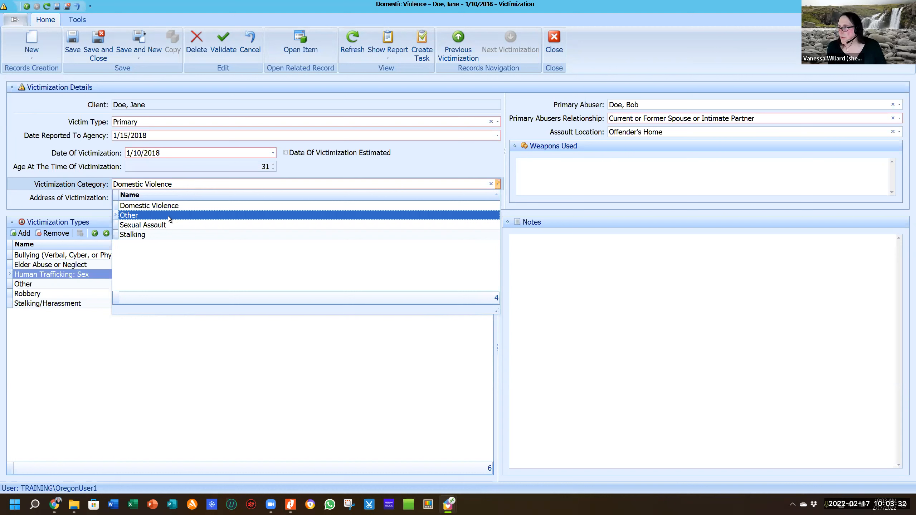
left_click(86, 206)
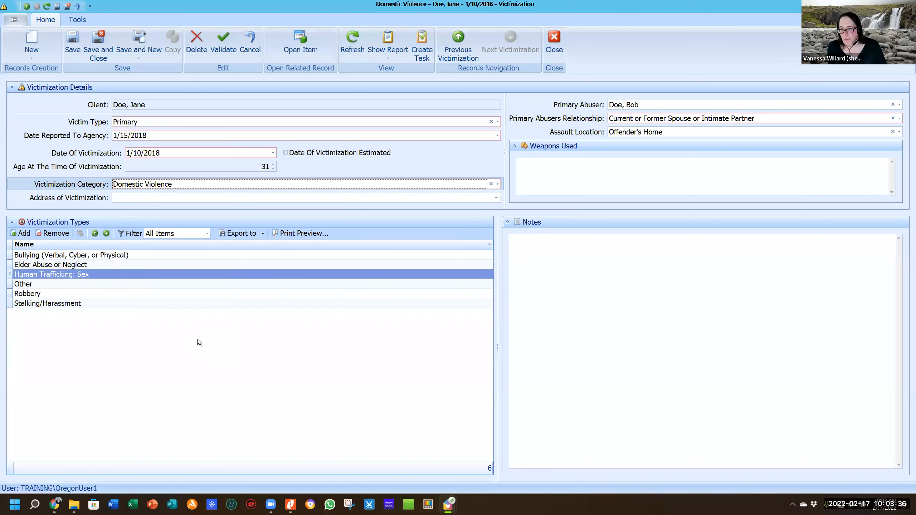
left_click(637, 247)
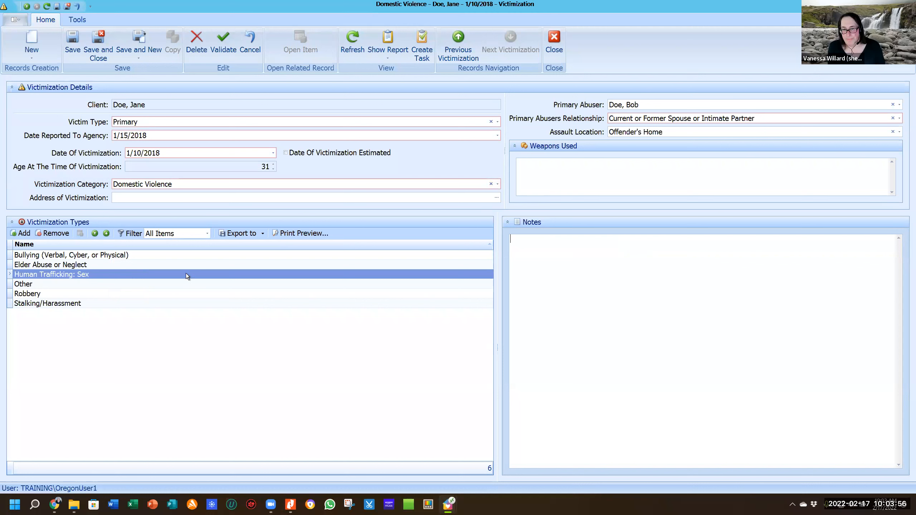
left_click(246, 184)
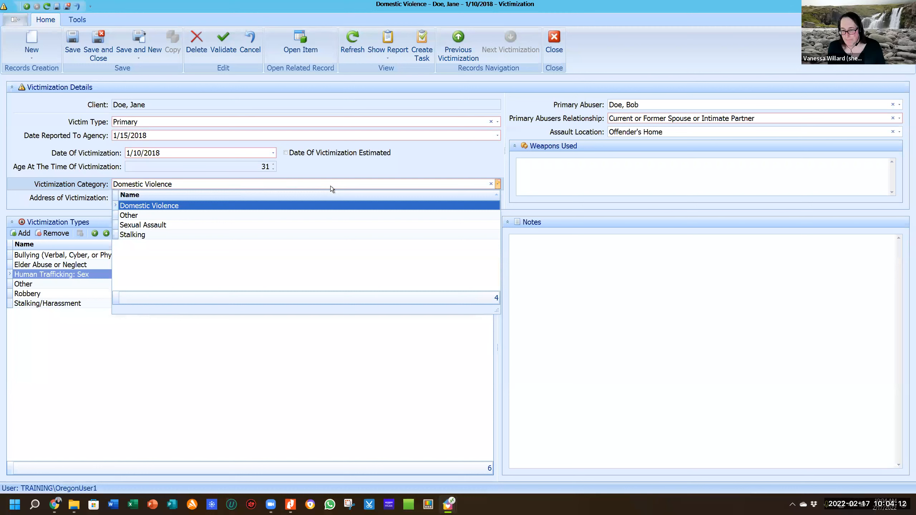
left_click(385, 163)
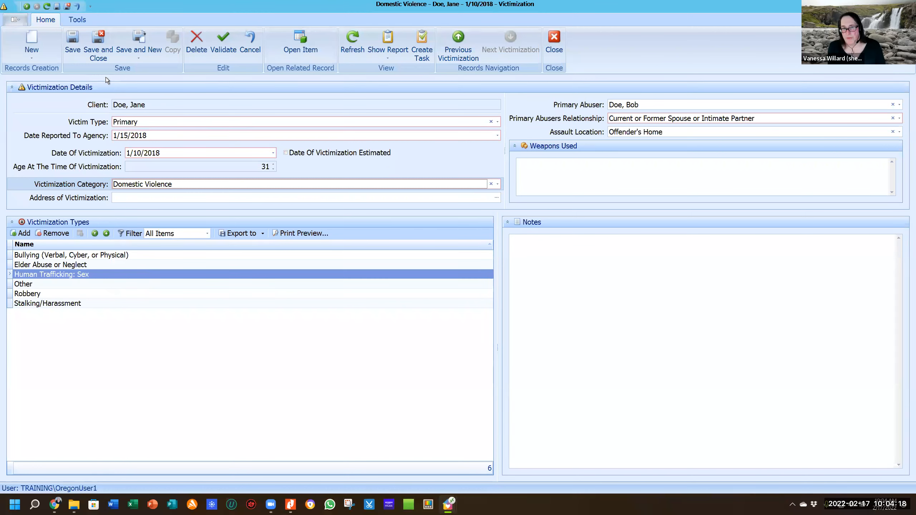
left_click(71, 43)
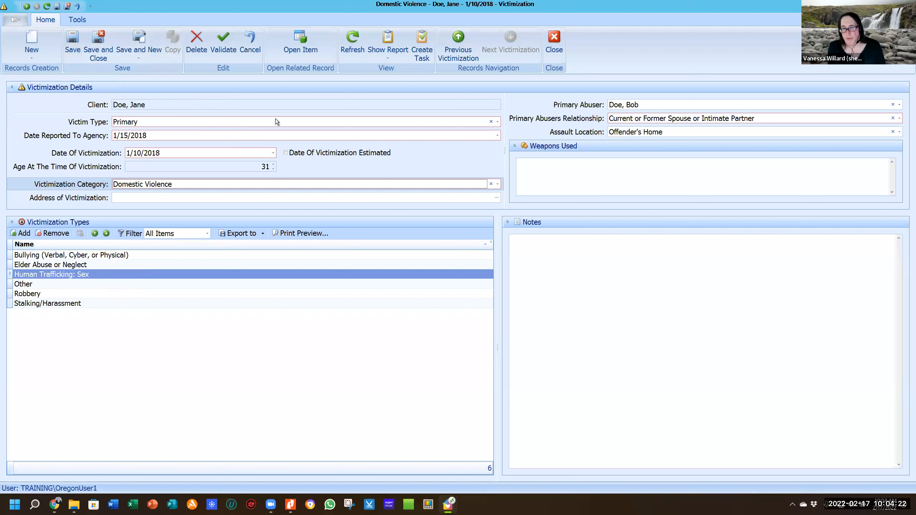
left_click(73, 42)
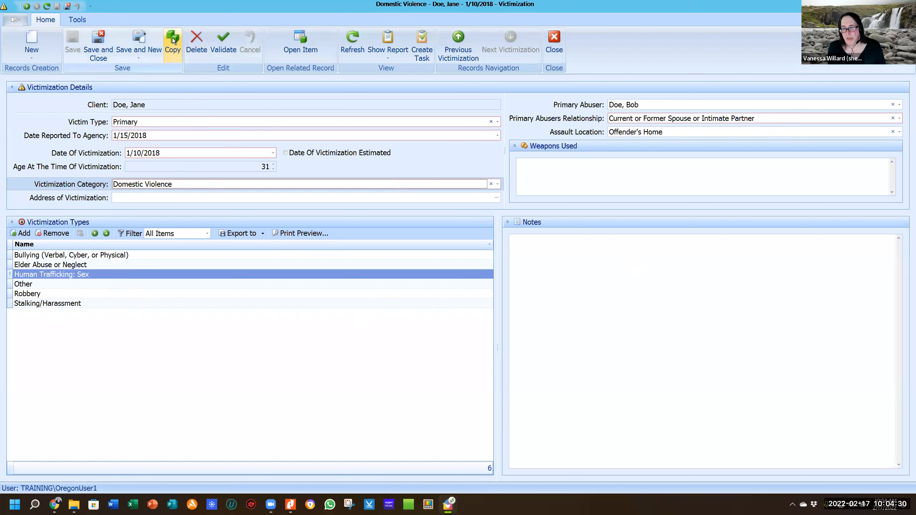
Copy the victimization record and change the copy's category from Domestic Violence to Sexual Assault.
left_click(173, 39)
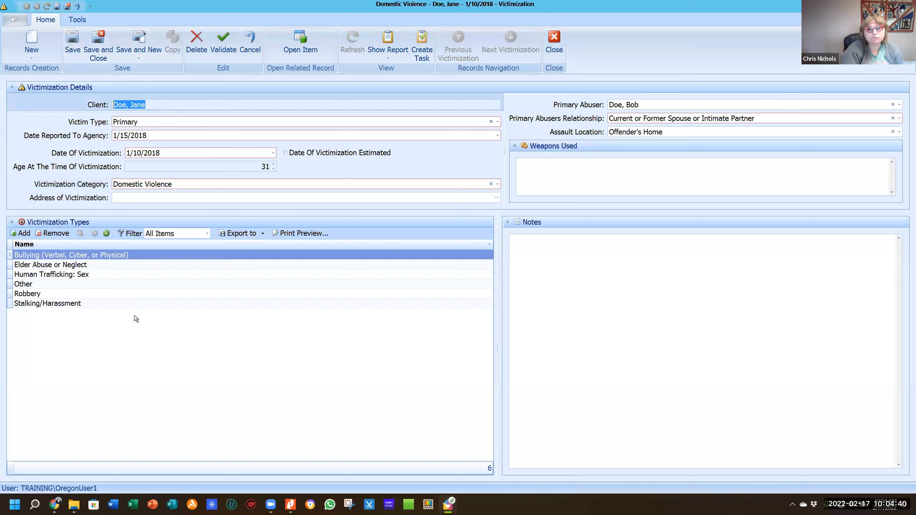
left_click(497, 184)
left_click(491, 184)
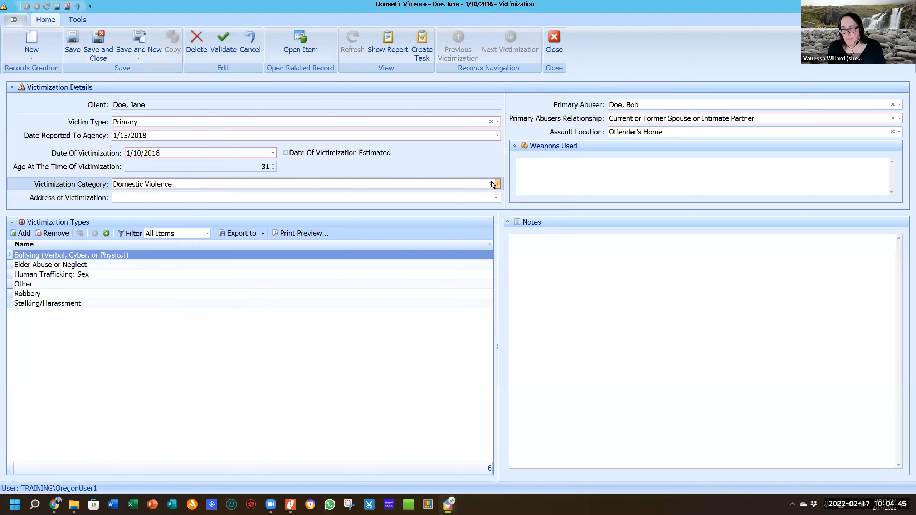
left_click(197, 185)
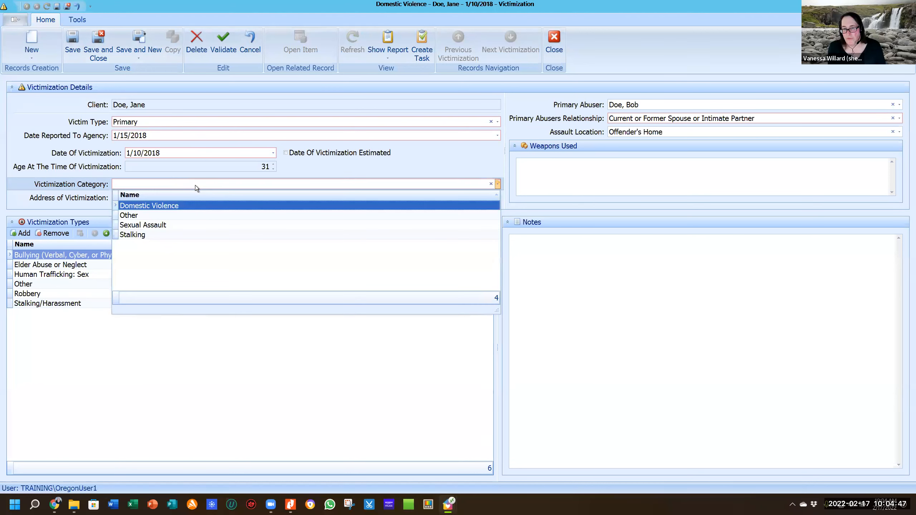
left_click(170, 225)
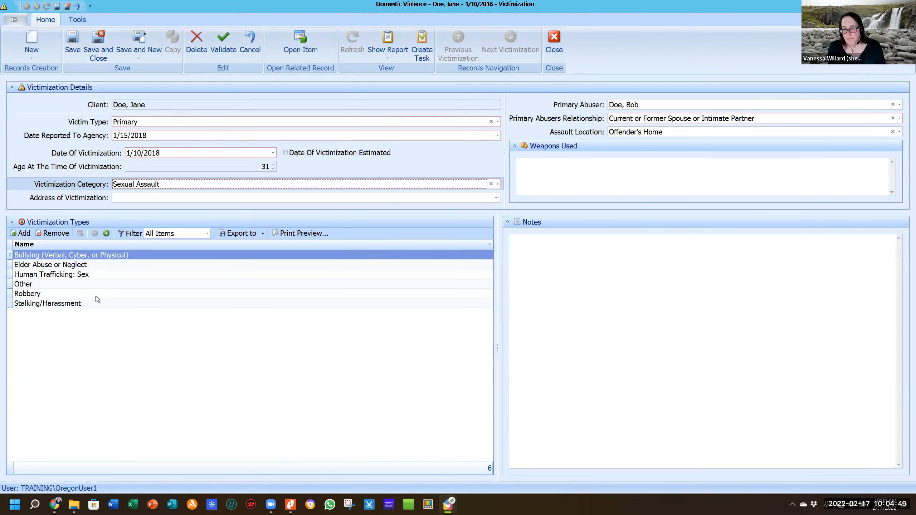
left_click(52, 235)
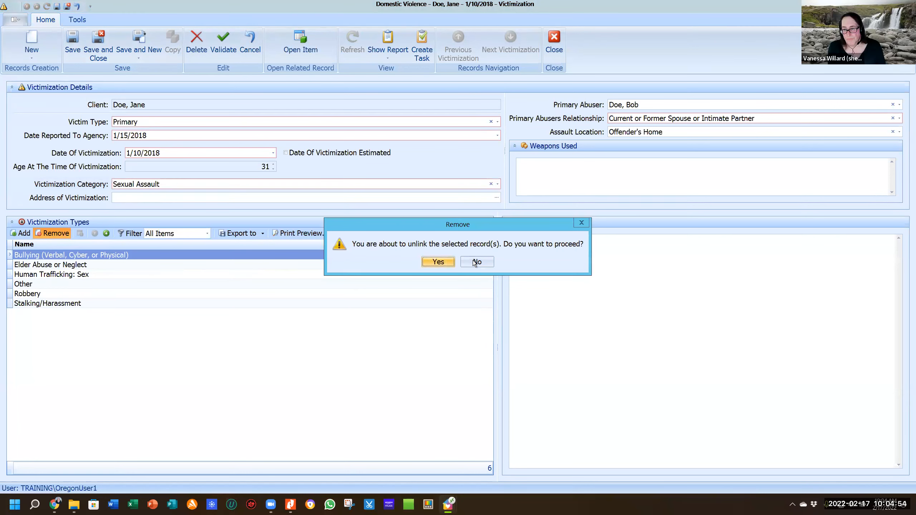
Remove Bullying from the copy's victimization types.
key("Escape")
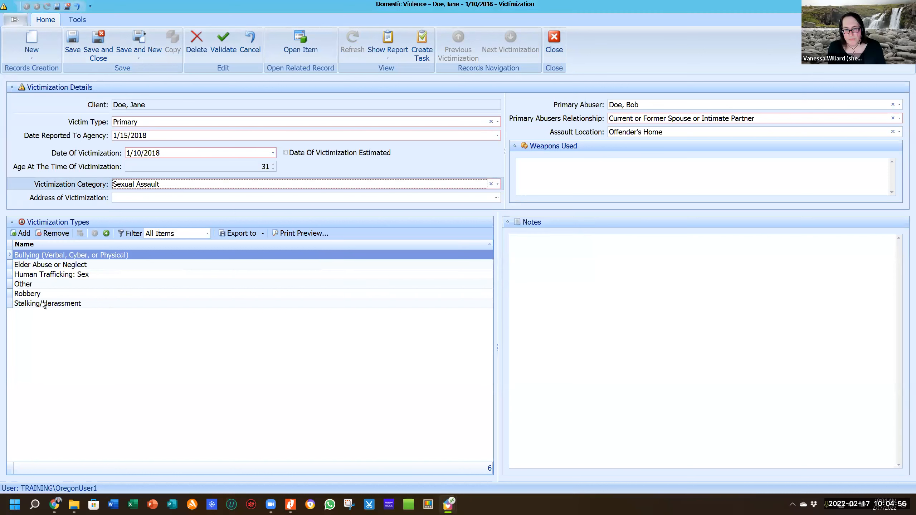
left_click(22, 257)
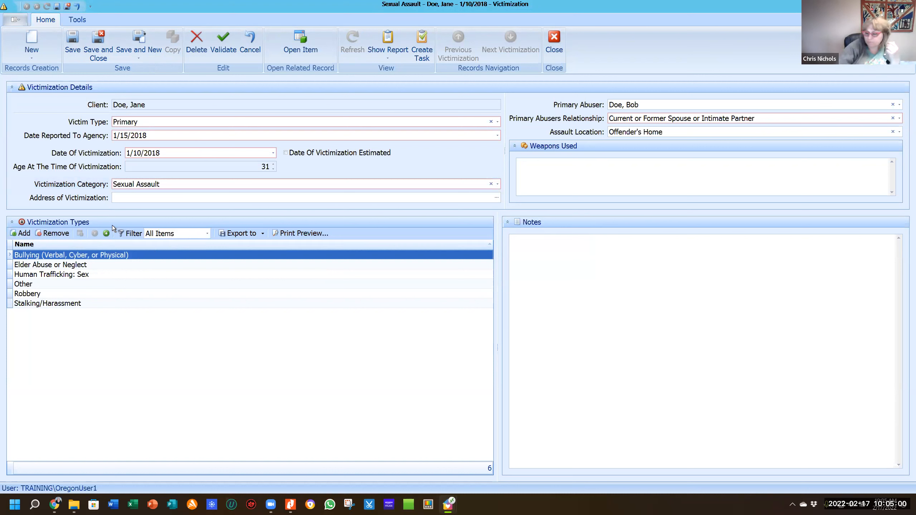
left_click(58, 234)
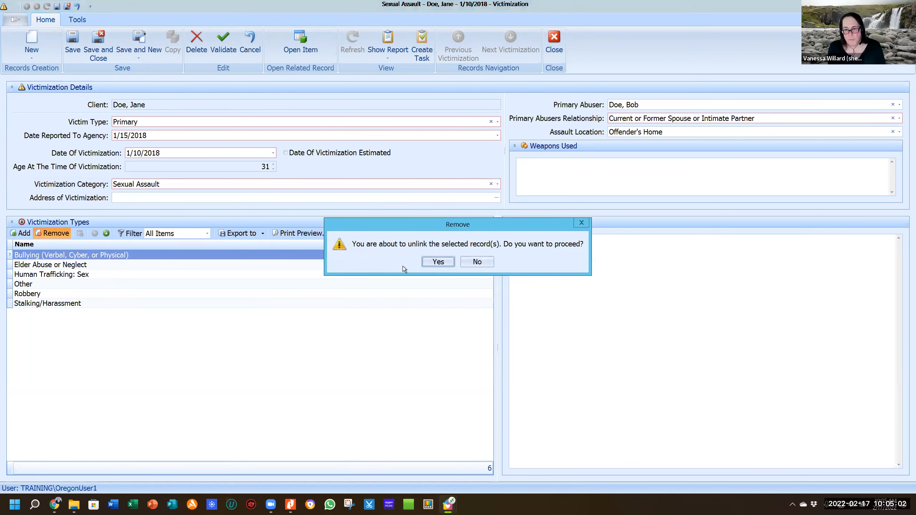
left_click(432, 262)
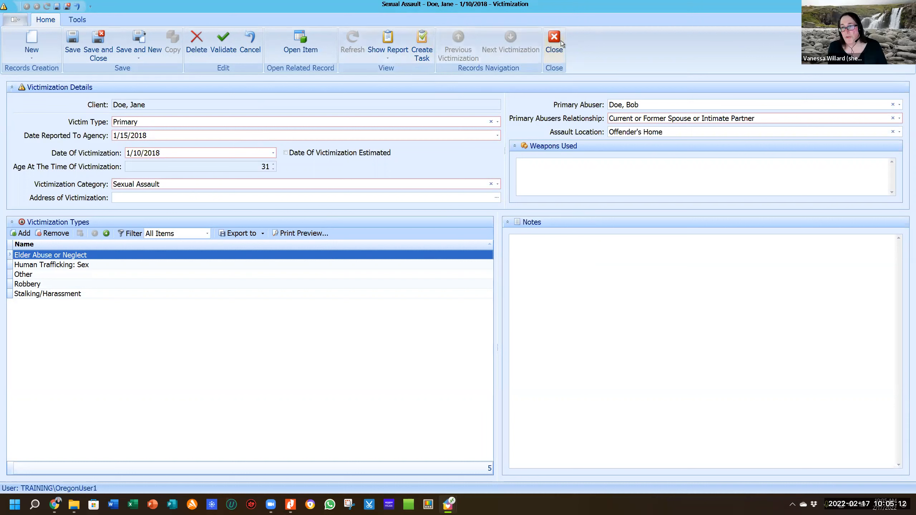
Switch to the Nitro Pro data entry guide, showing page 5.
mouse_move(448, 506)
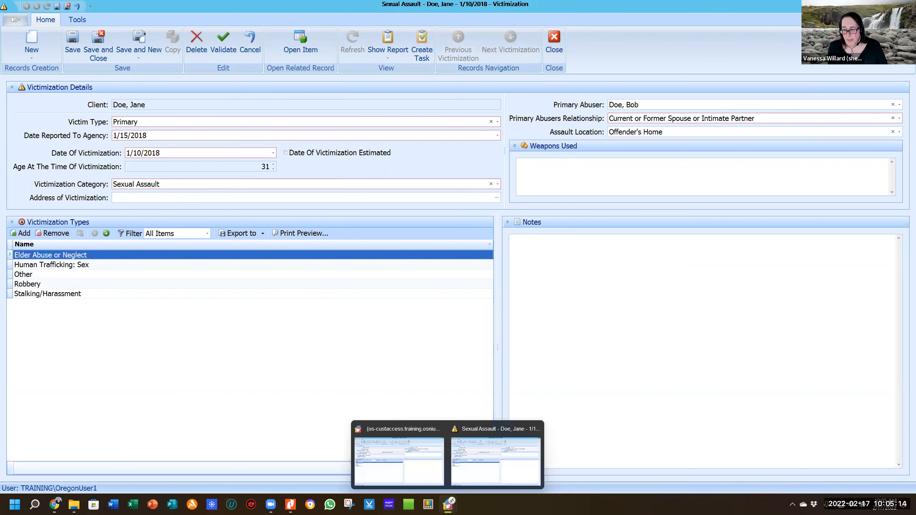
left_click(449, 506)
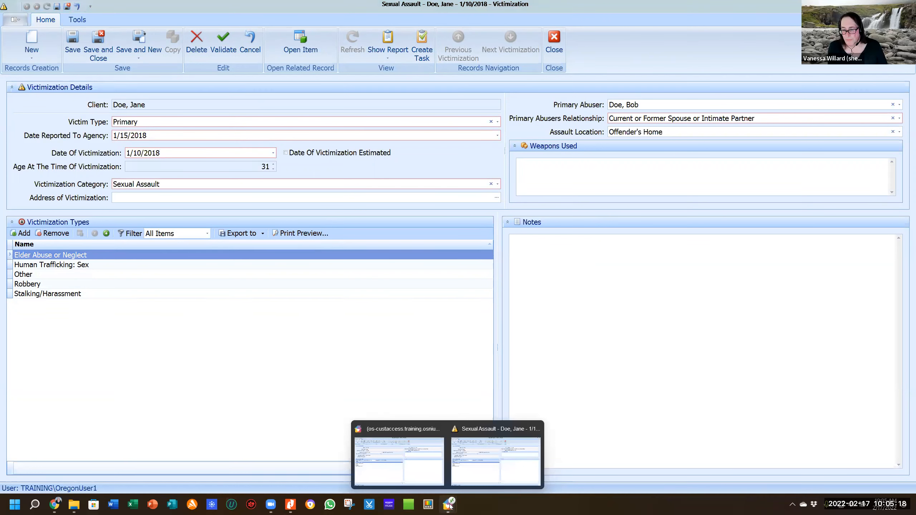
left_click(290, 505)
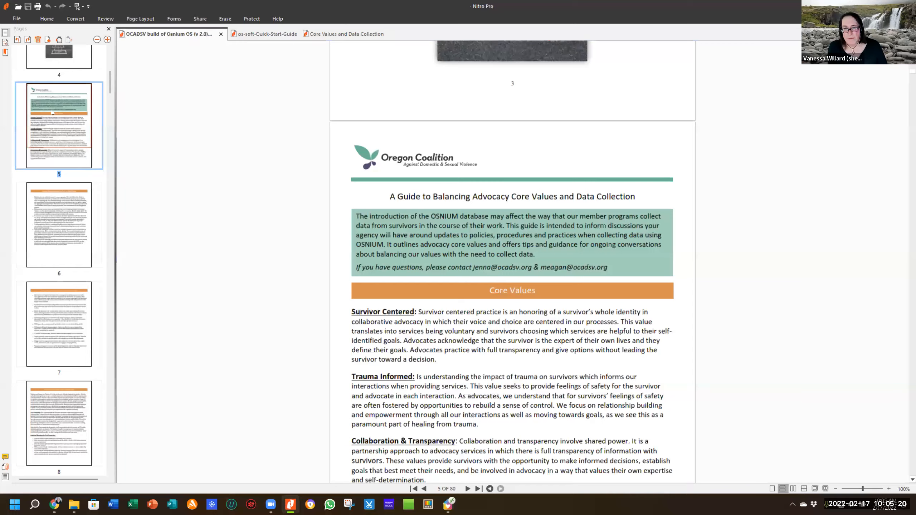
Go through the guide's table of contents to The Power Of Save And Copy section.
scroll(48, 72, "up", 3)
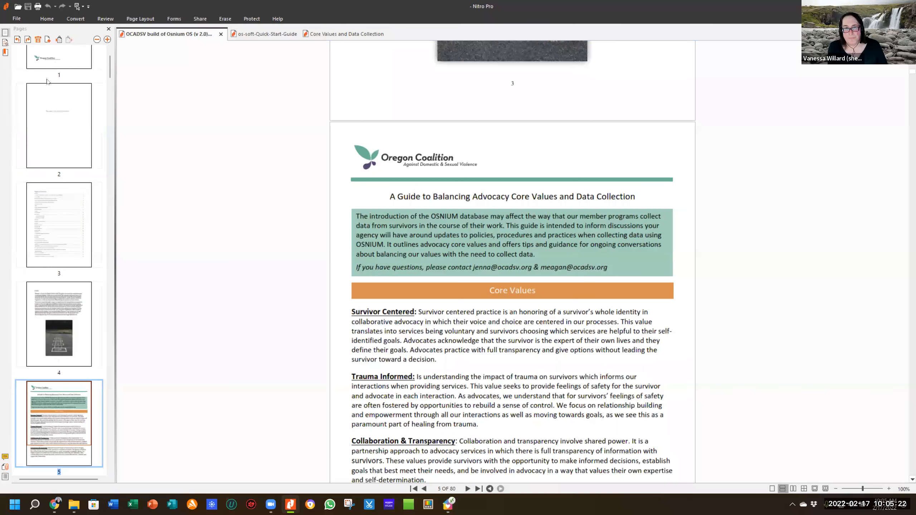
scroll(47, 81, "up", 2)
left_click(48, 99)
left_click(50, 273)
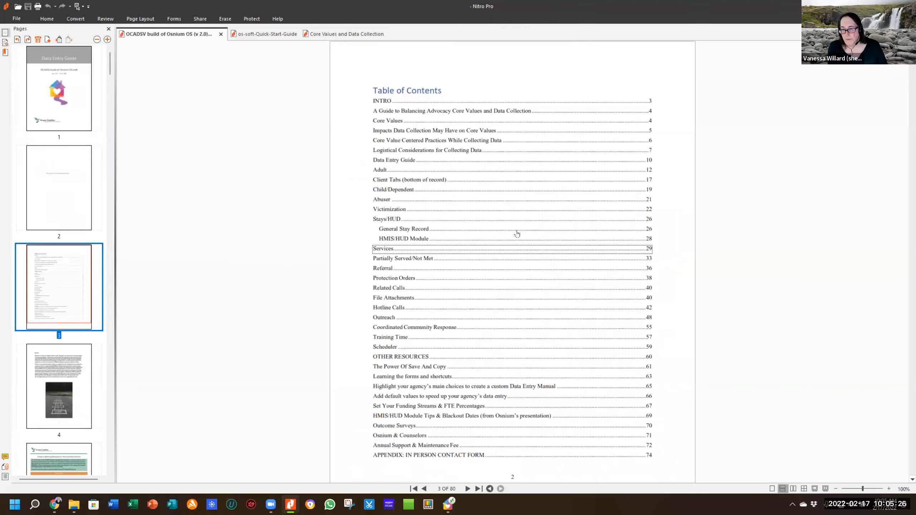
scroll(517, 233, "down", 3)
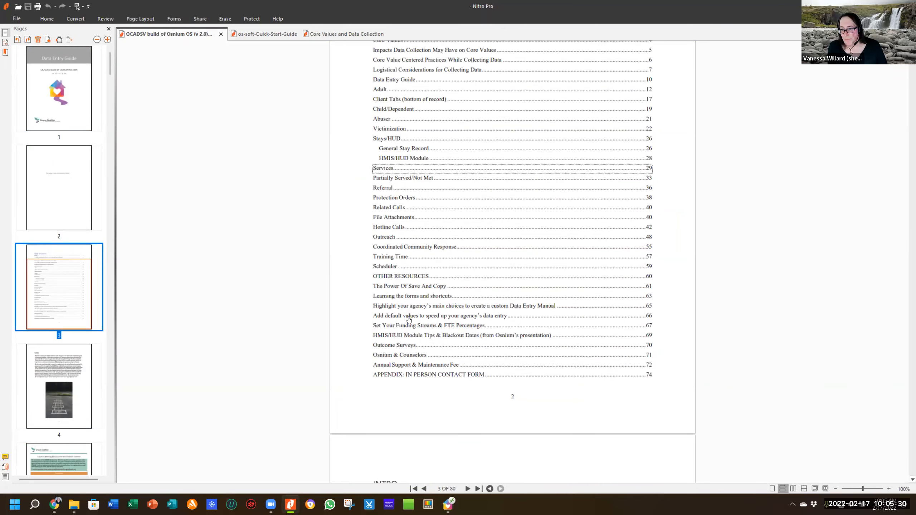
left_click(411, 288)
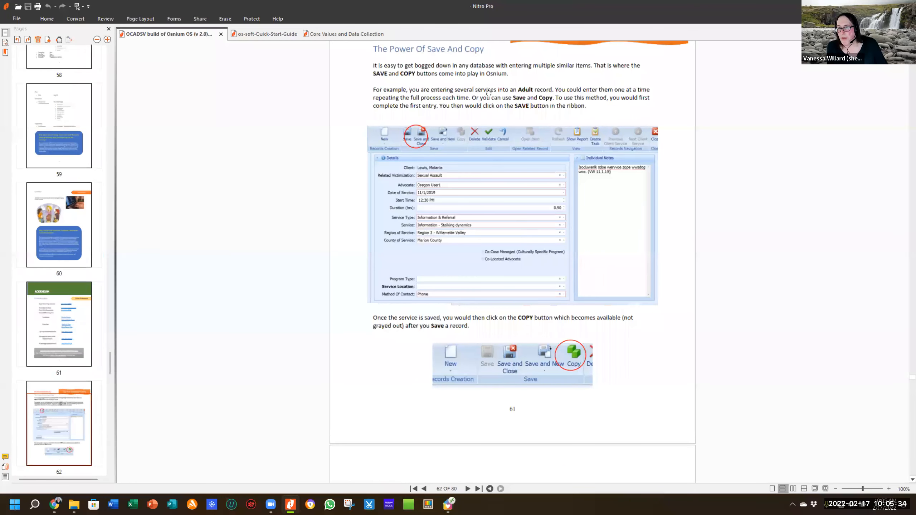
Read pages 61–62 on saving and copying, then return to Osnium.
scroll(489, 93, "down", 2)
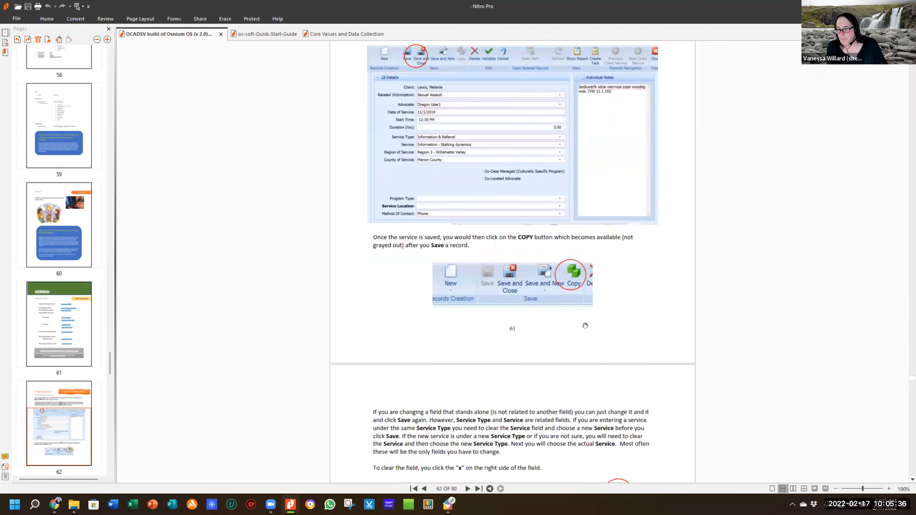
scroll(585, 326, "up", 2)
scroll(675, 299, "up", 1)
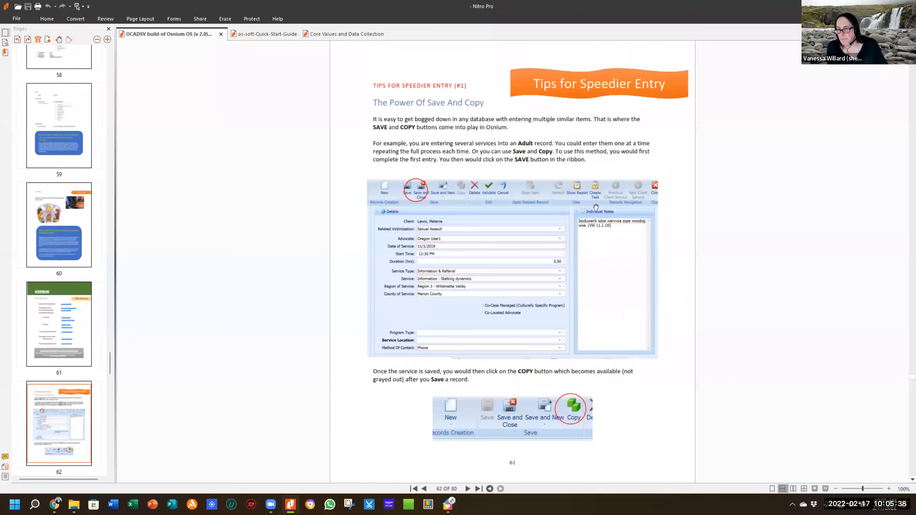
scroll(589, 206, "down", 8)
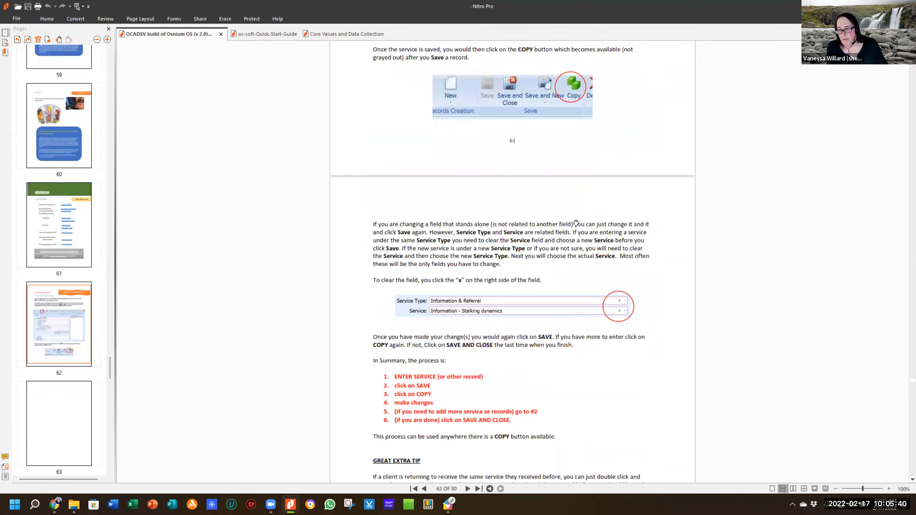
scroll(576, 223, "down", 1)
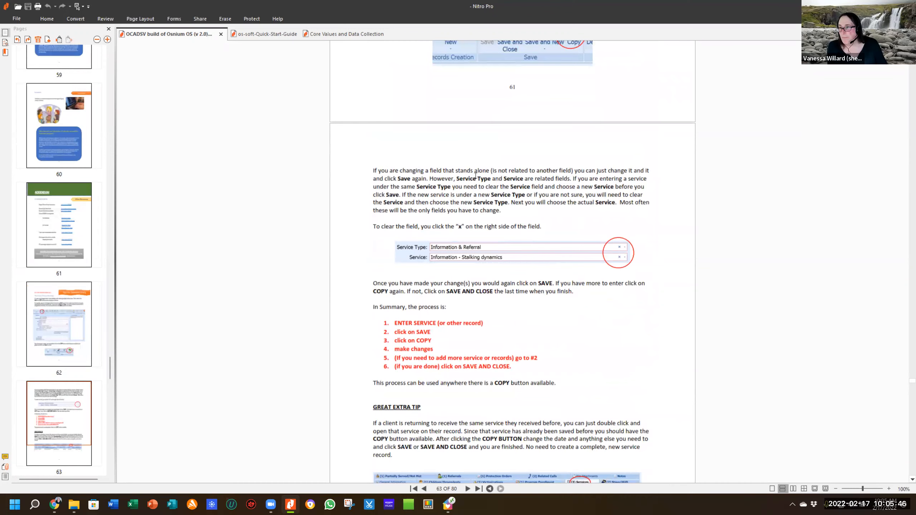
scroll(599, 169, "up", 5)
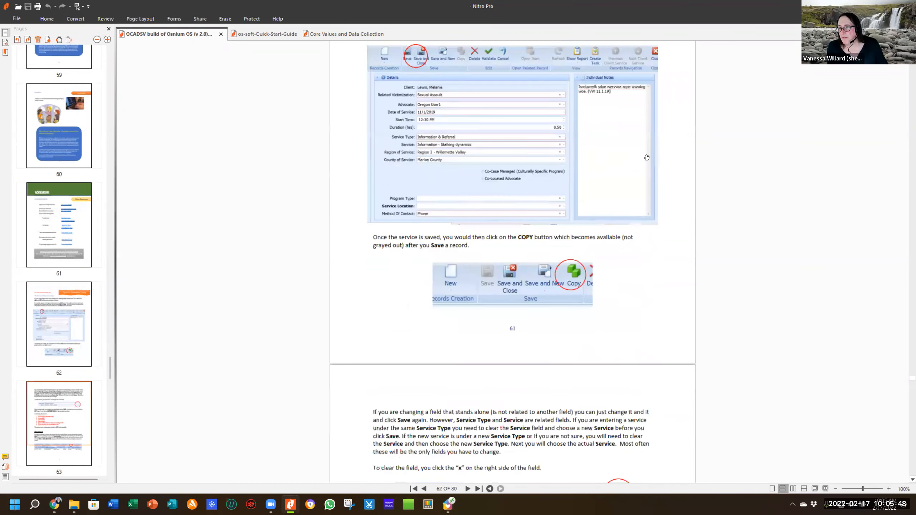
scroll(646, 158, "up", 2)
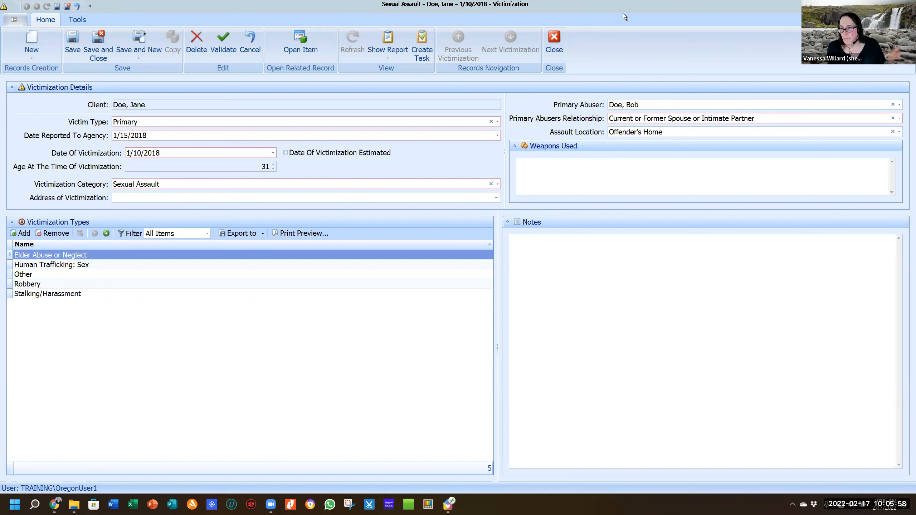
left_click(554, 38)
Discard the unsaved Sexual Assault copy and close the Domestic Violence victimization.
left_click(460, 262)
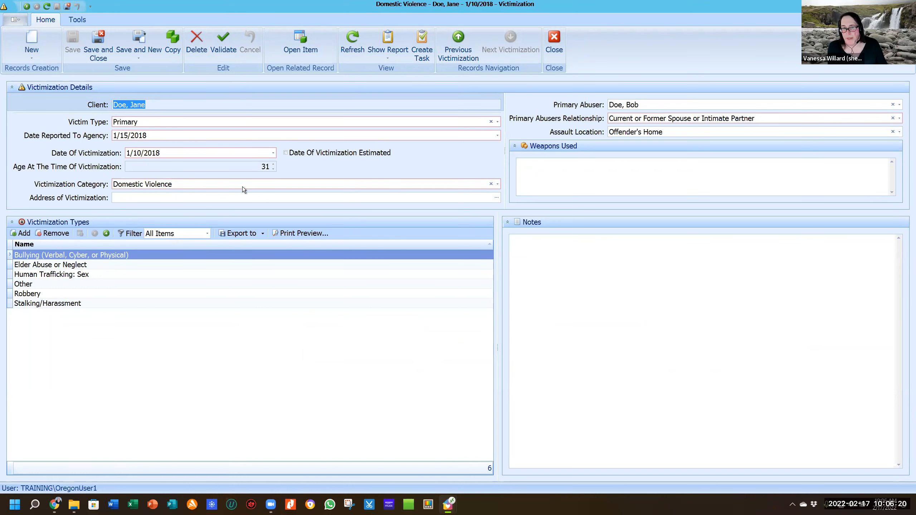
key("Tab")
left_click(554, 39)
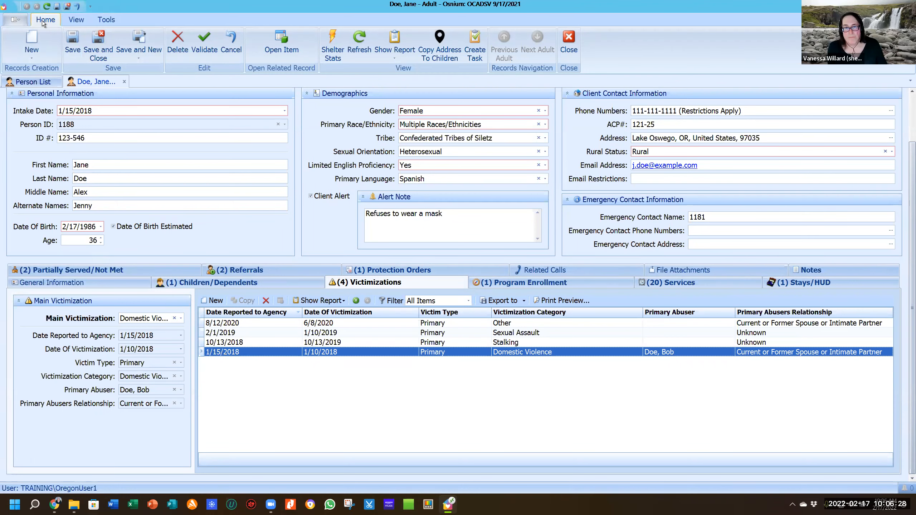
left_click(44, 85)
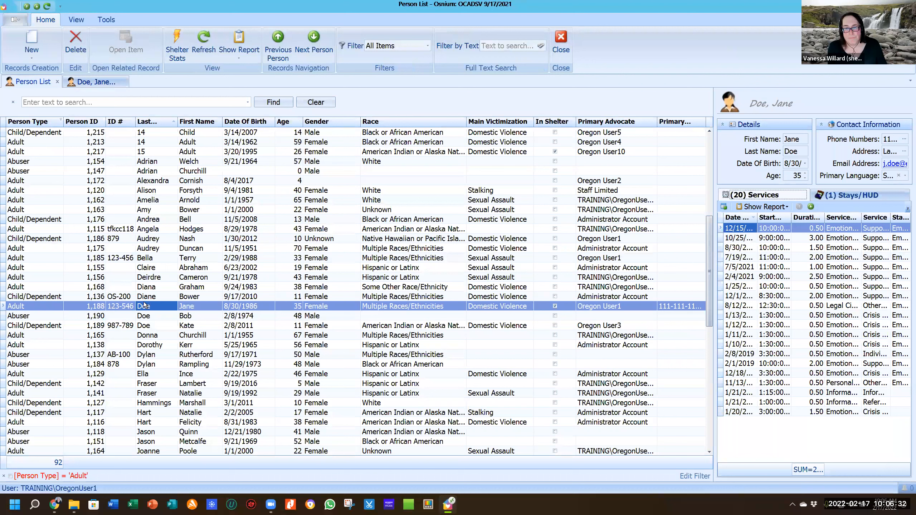
Look over the abuser's record, revisit the client's tab, and return to the Person List.
left_click(122, 318)
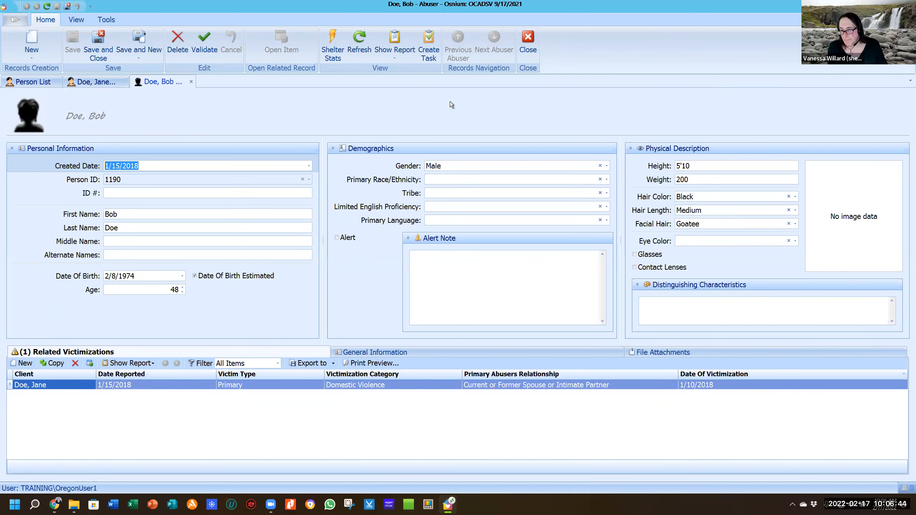
left_click(529, 37)
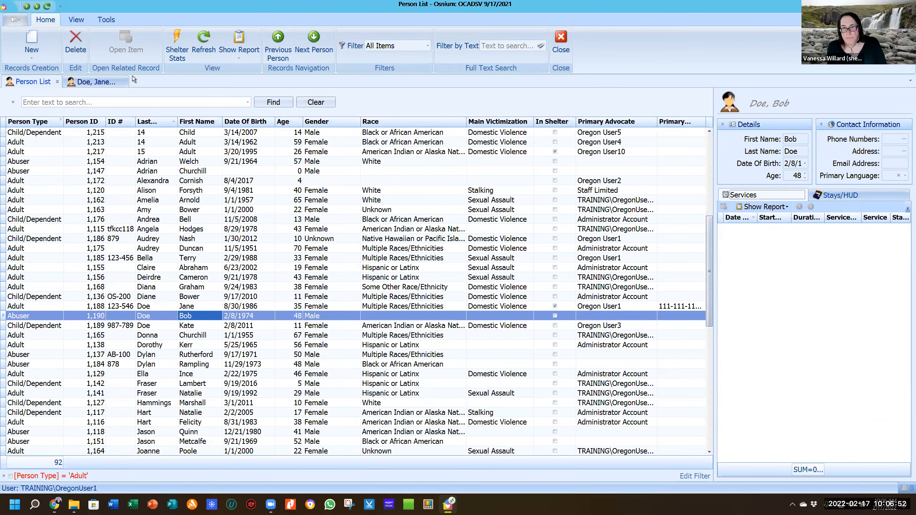
left_click(100, 81)
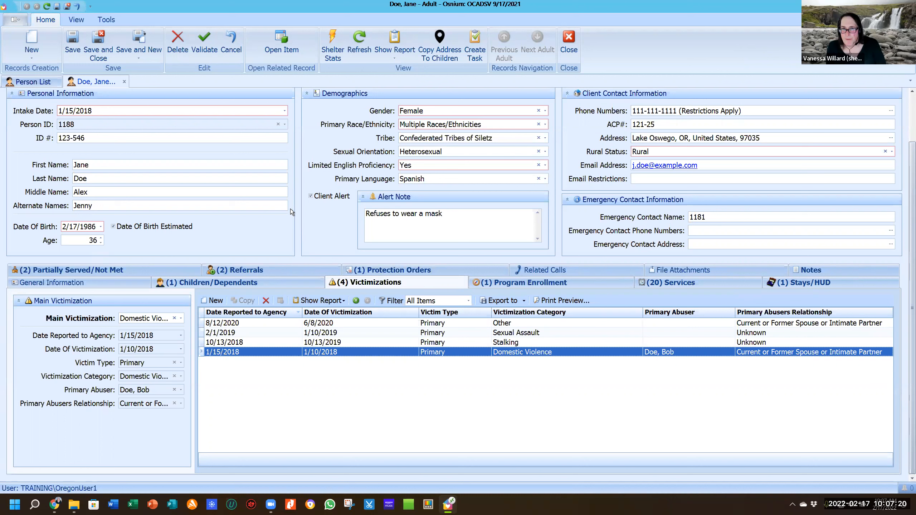
left_click(37, 83)
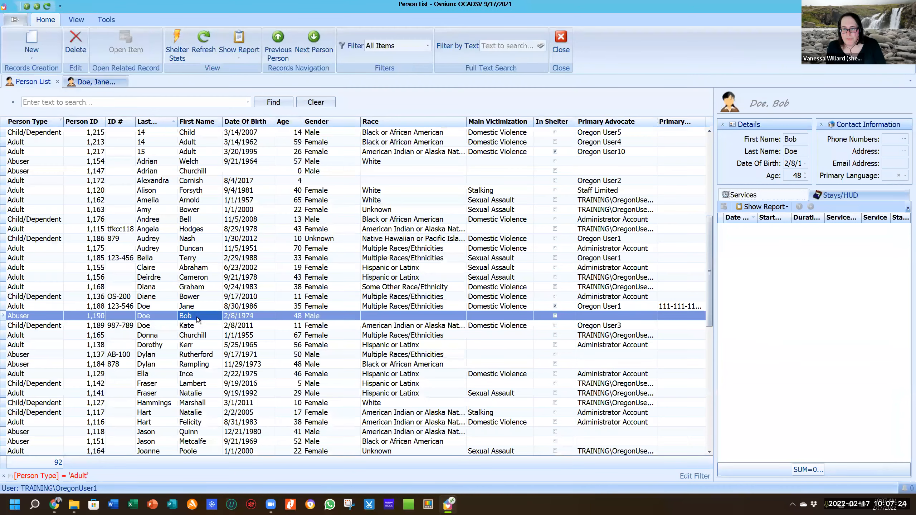
double_click(197, 317)
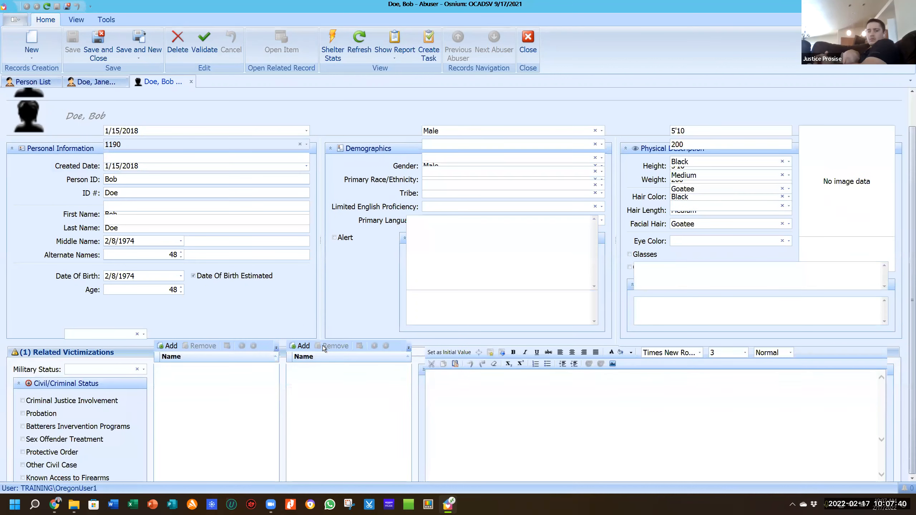
scroll(319, 325, "down", 2)
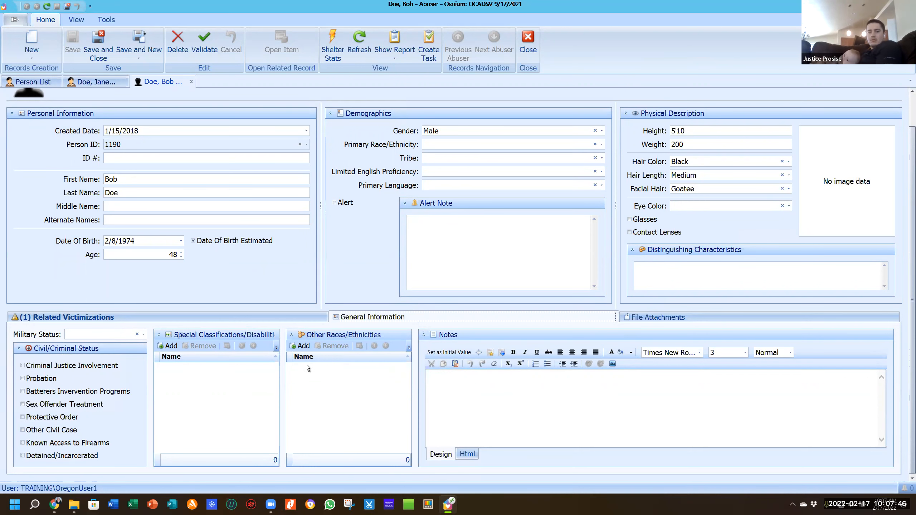
scroll(262, 284, "up", 2)
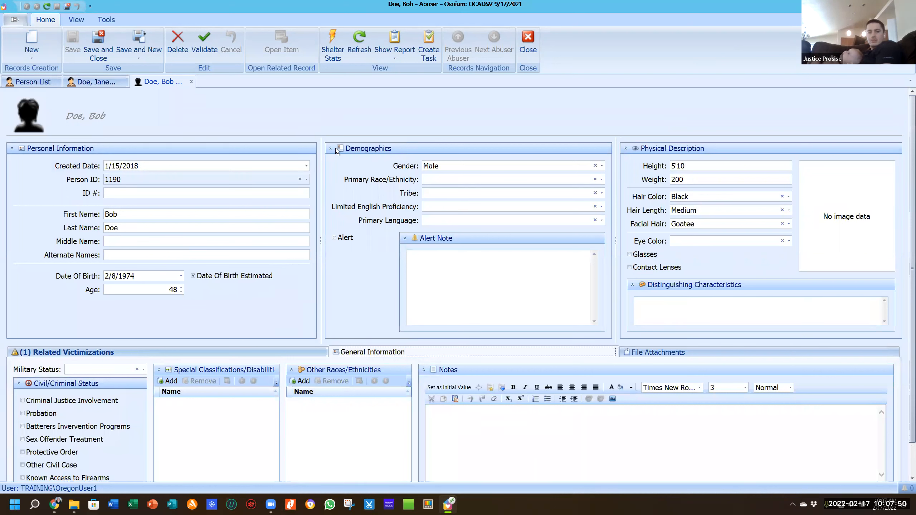
left_click(191, 83)
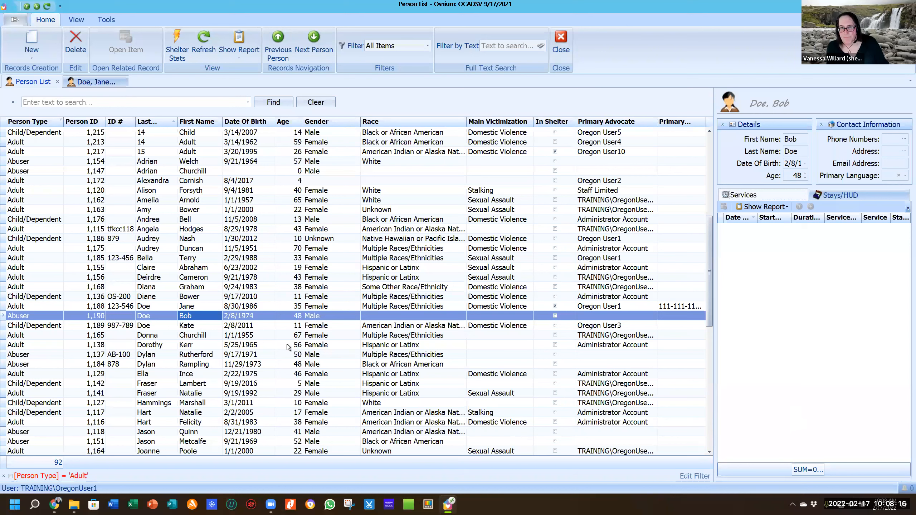
Open the client's program enrollments and create a new blank enrollment.
left_click(98, 84)
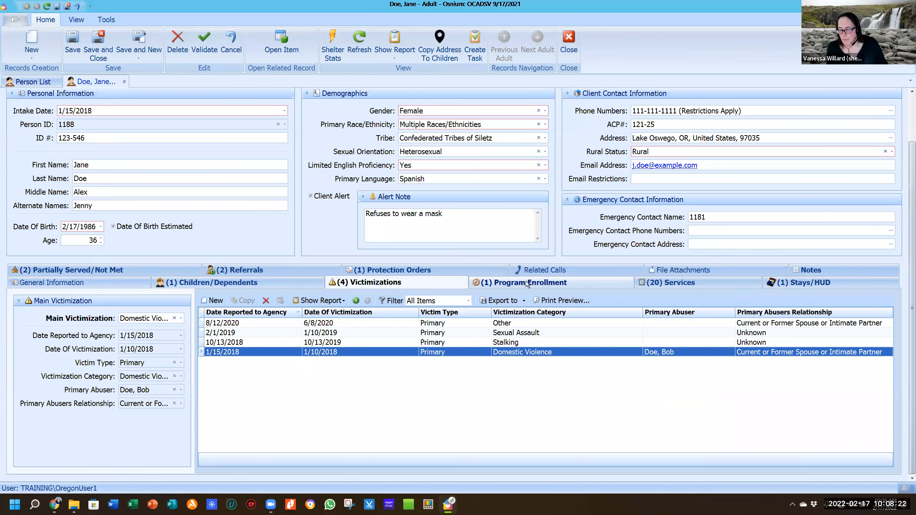
left_click(528, 285)
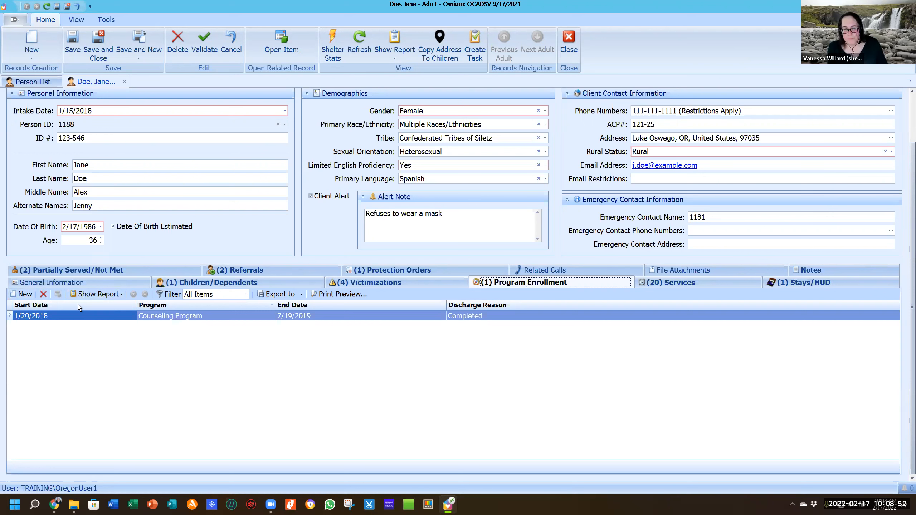
left_click(23, 295)
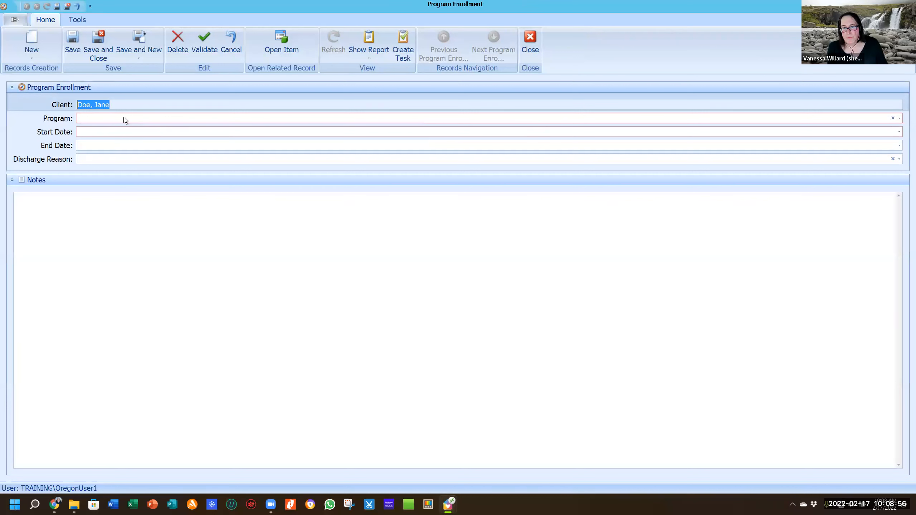
Choose Legal Program as the new enrollment's program.
left_click(124, 119)
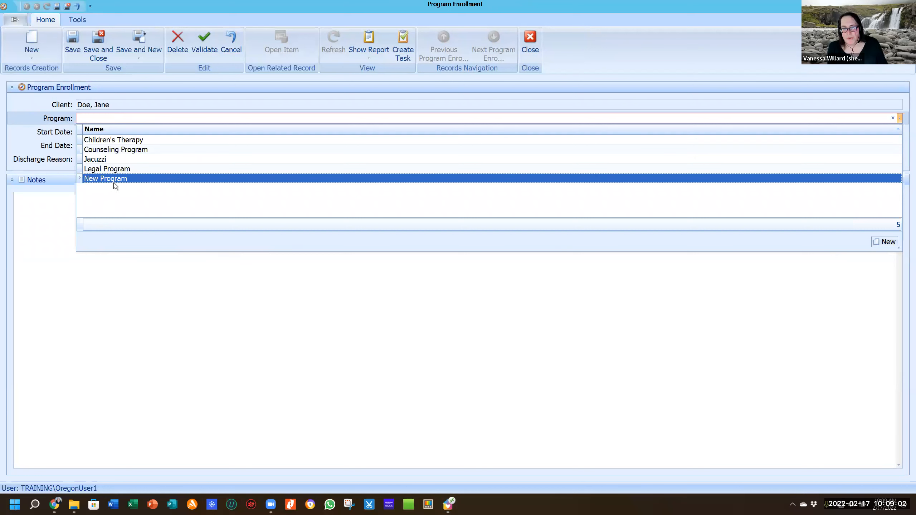
left_click(115, 169)
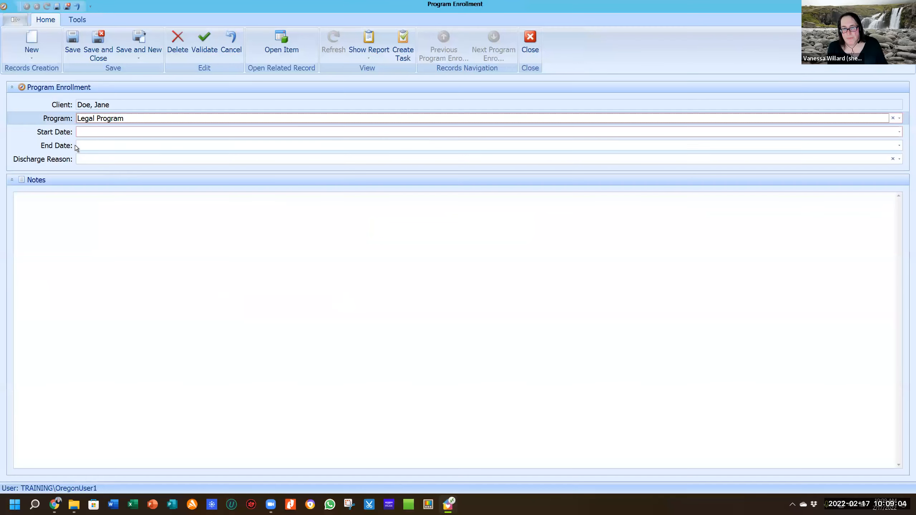
left_click(88, 132)
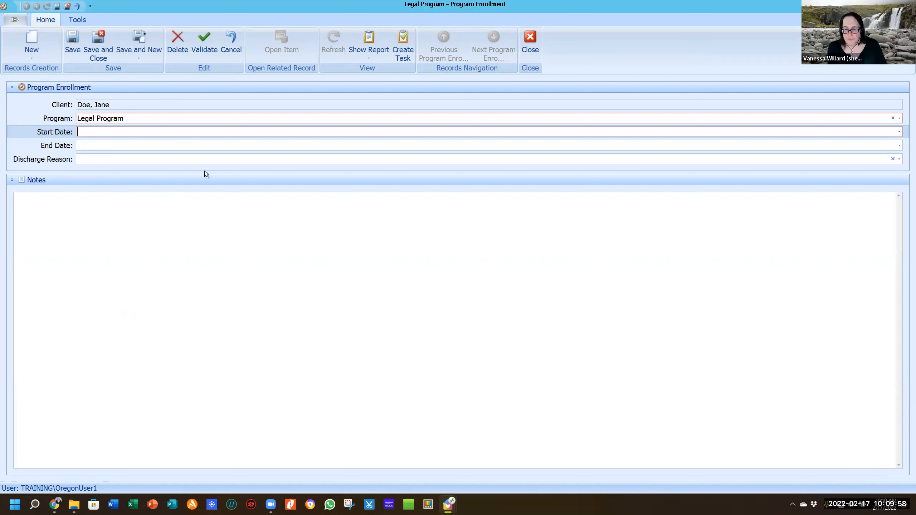
left_click(146, 119)
Leave the program as Jacuzzi, visit both date fields, then close the enrollment without saving.
left_click(249, 165)
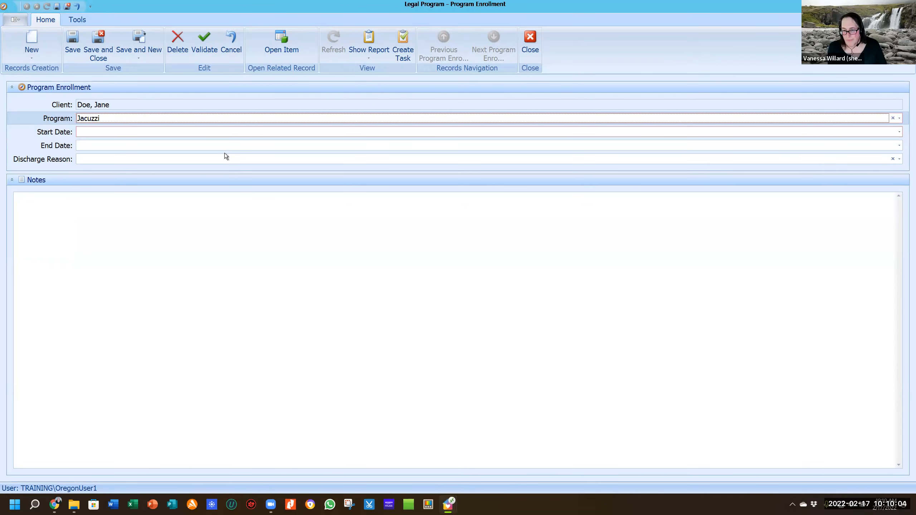
left_click(144, 118)
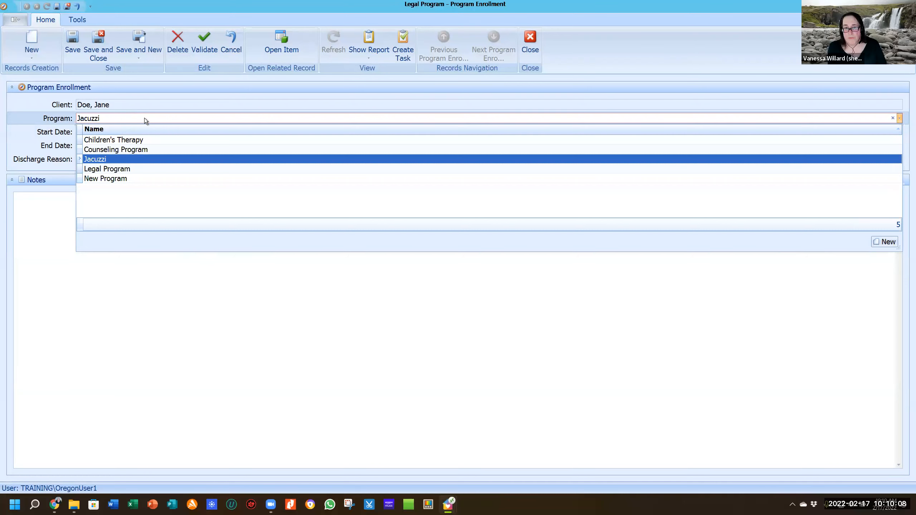
left_click(145, 118)
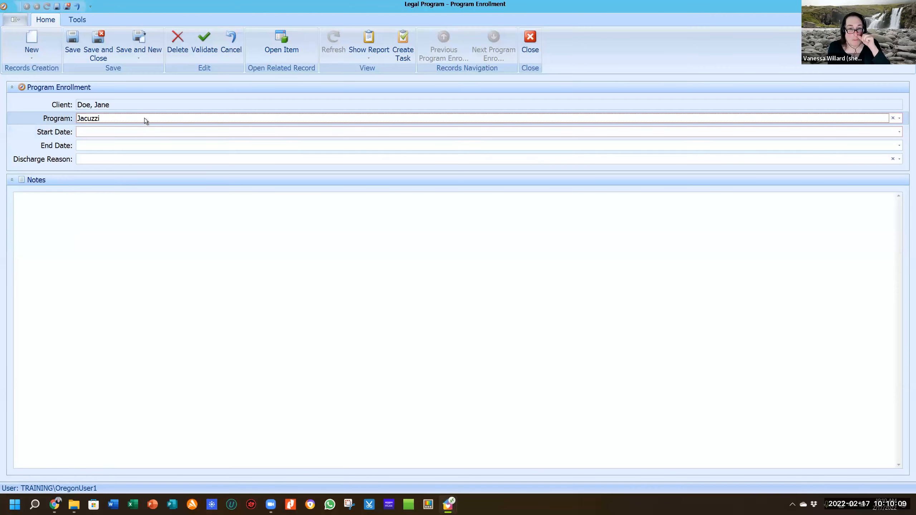
left_click(129, 131)
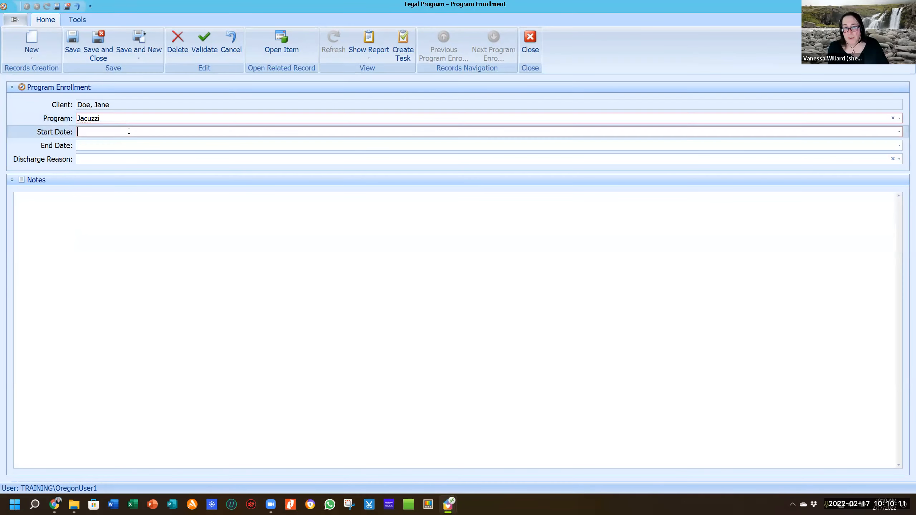
left_click(88, 145)
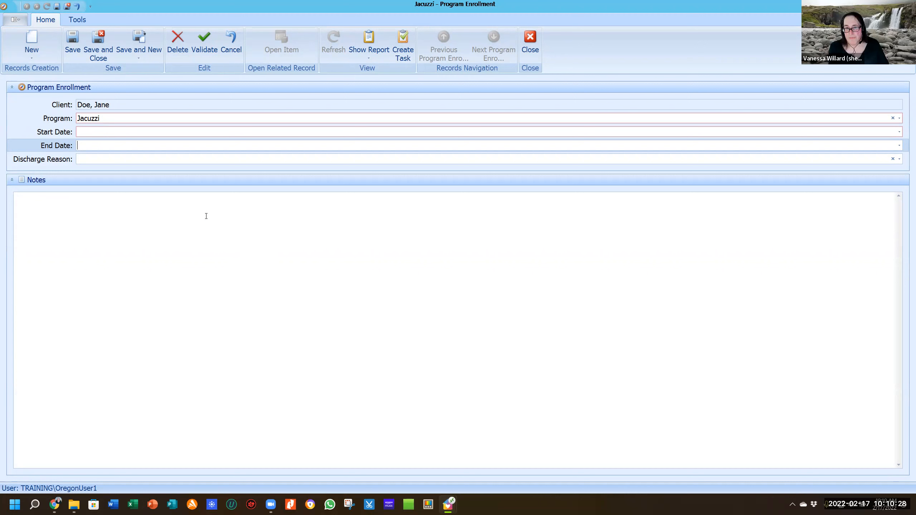
left_click(531, 38)
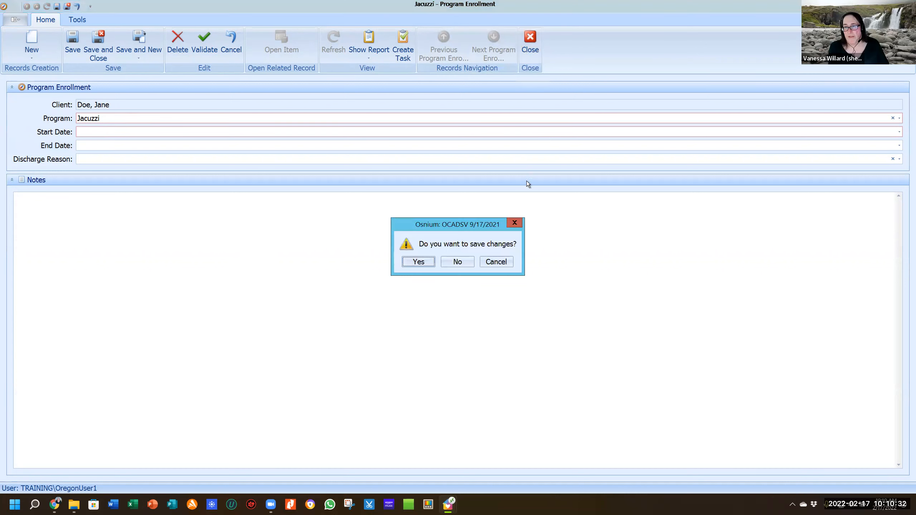
left_click(459, 262)
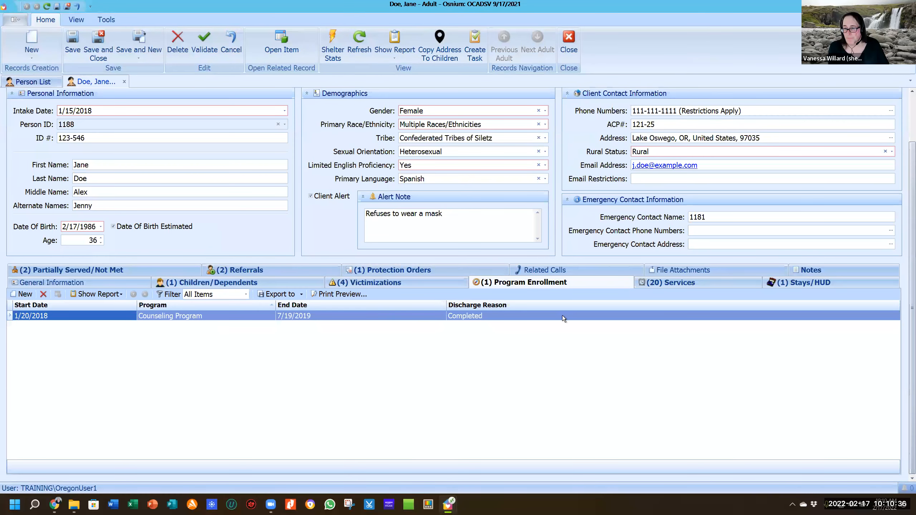
Show the client's 20 service records and begin a new Client Service entry.
left_click(685, 284)
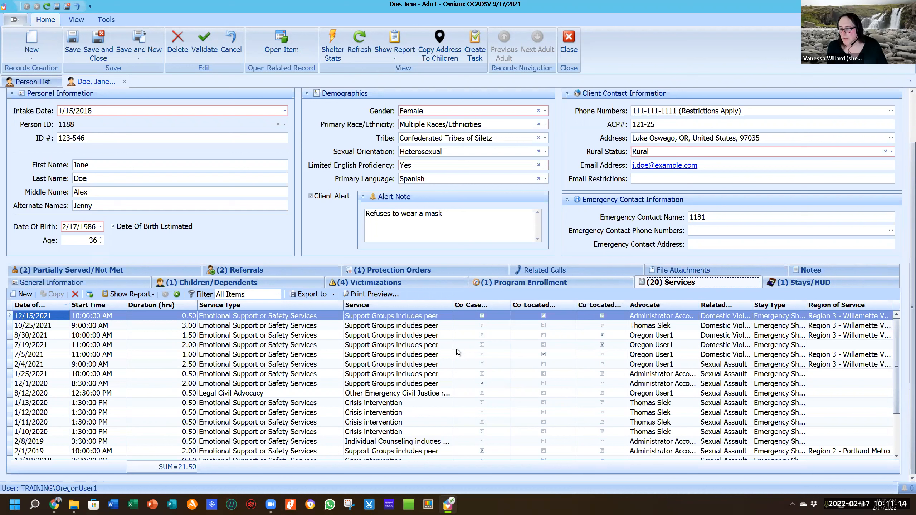
left_click(24, 296)
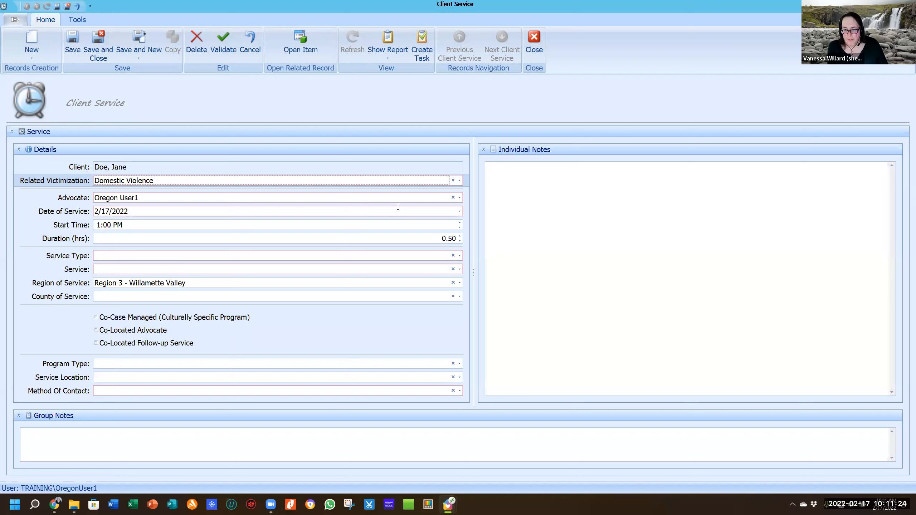
Keep Domestic Violence as the related victimization and leave the current advocate unchanged.
left_click(189, 182)
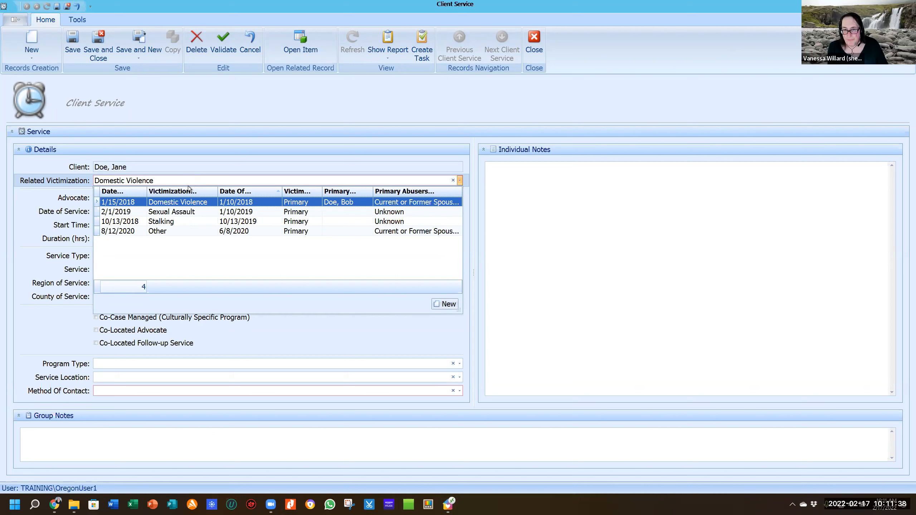
left_click(194, 181)
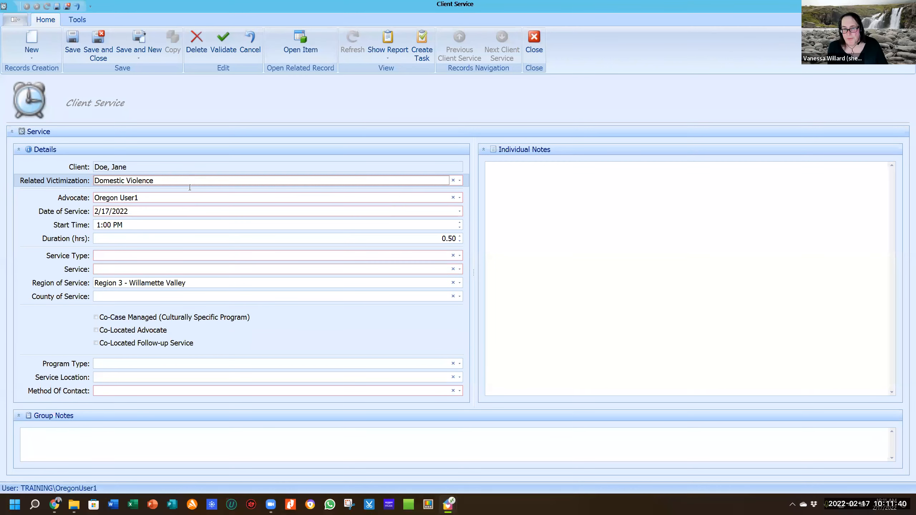
left_click(150, 199)
left_click(156, 200)
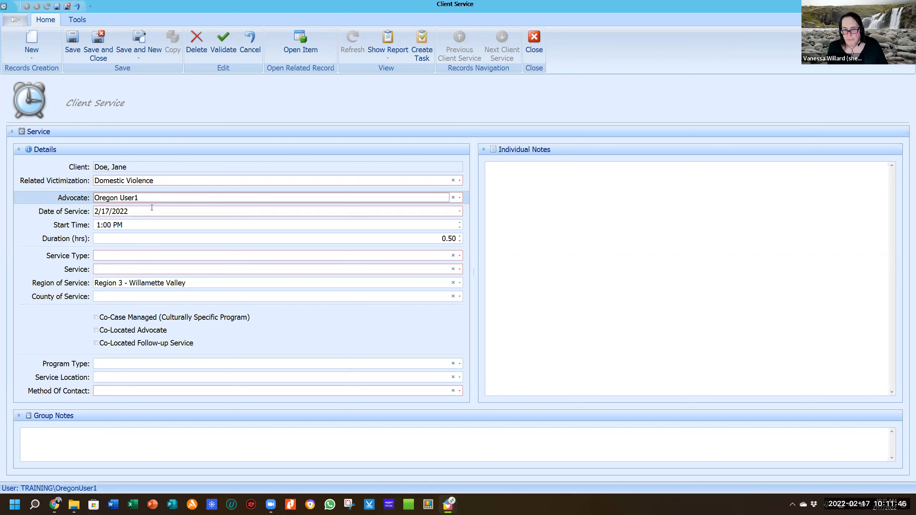
left_click(150, 210)
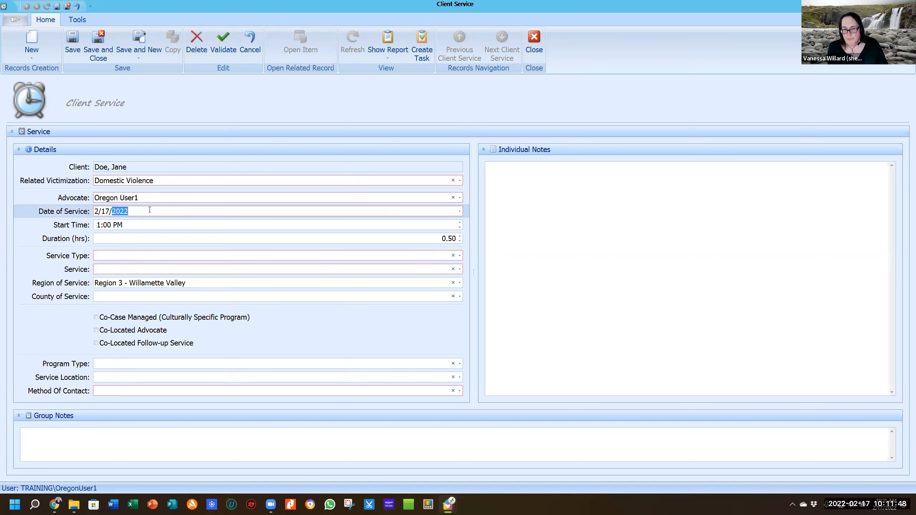
left_click(131, 224)
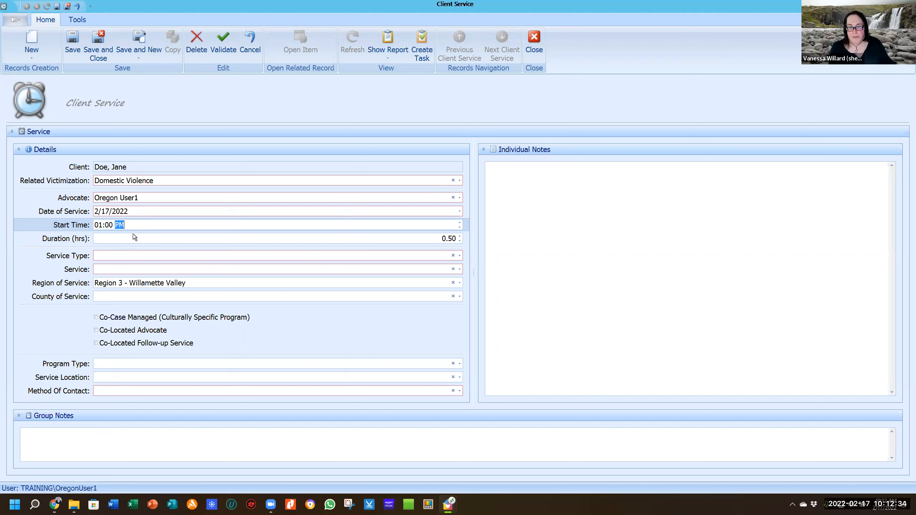
left_click(119, 235)
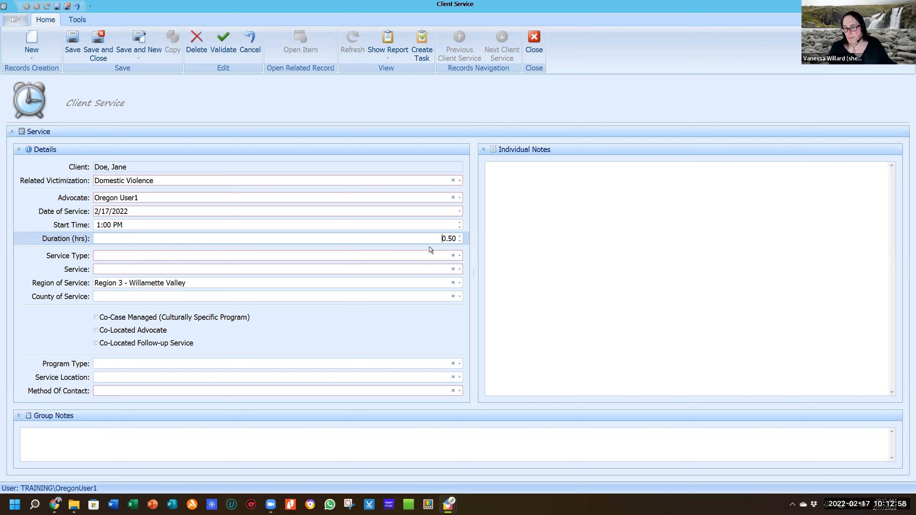
left_click(159, 256)
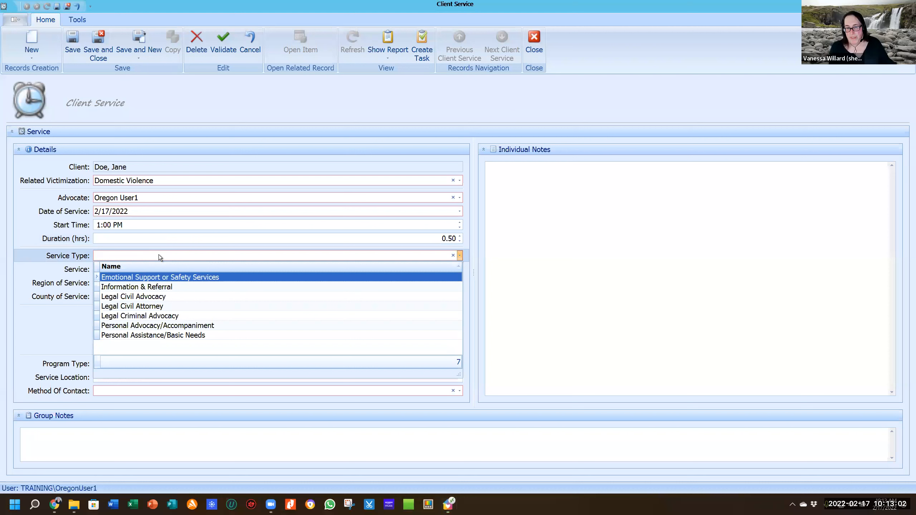
left_click(757, 438)
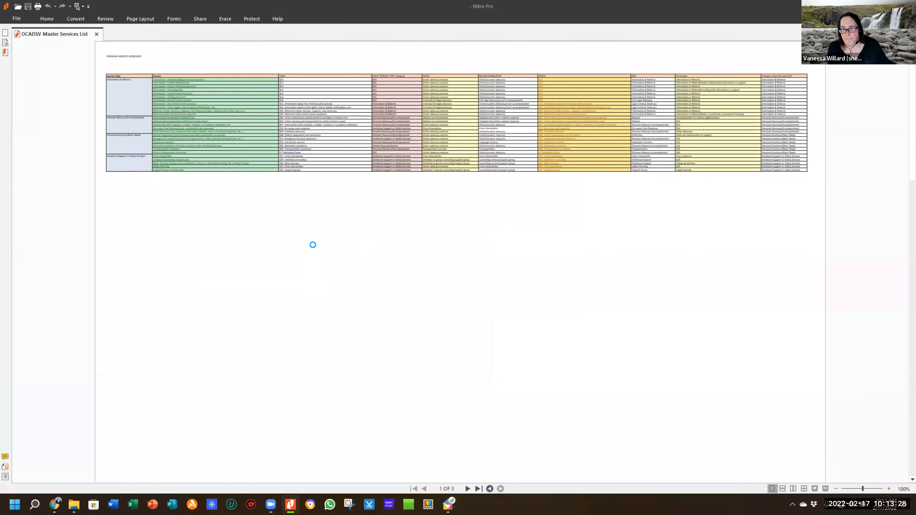
Scroll up in the OCADSV Master Services List to read its service entries and types.
scroll(348, 145, "up", 5)
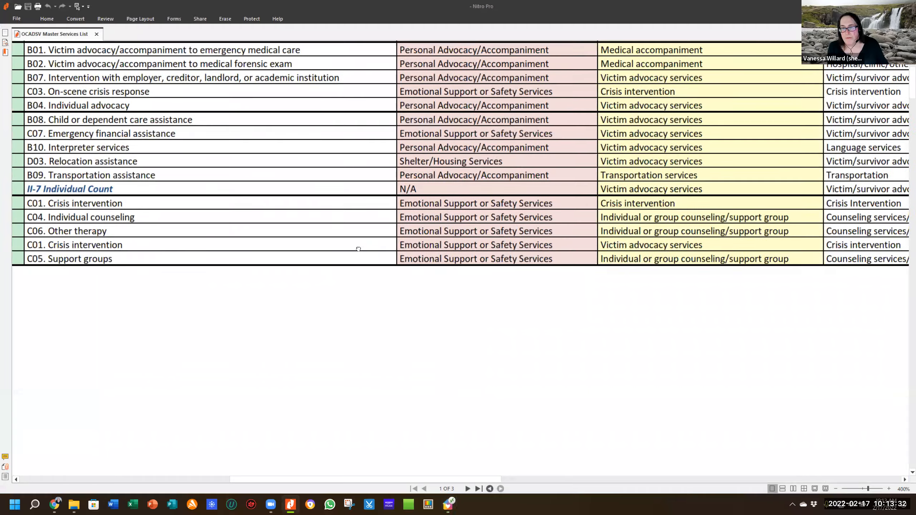
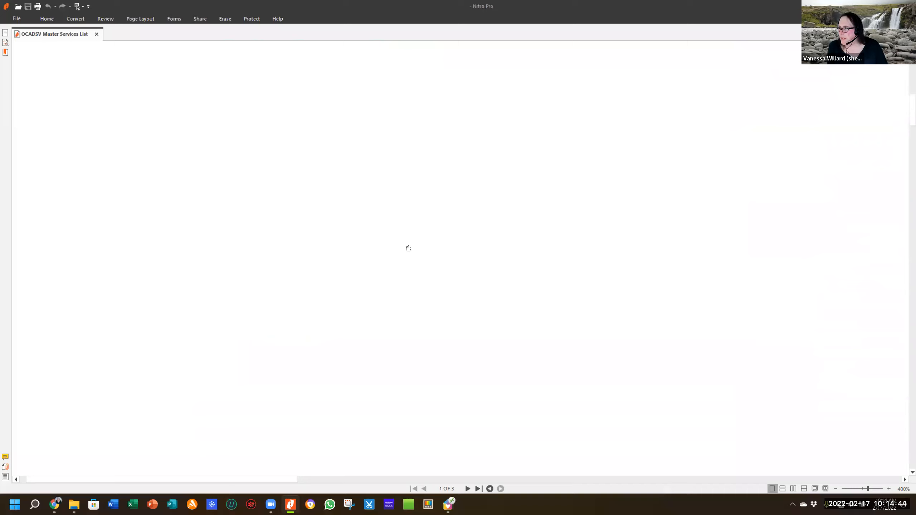
Scroll the OCADSV Master Services List back to the Program Services Worksheet on page 1.
left_click(909, 398)
scroll(708, 247, "up", 5)
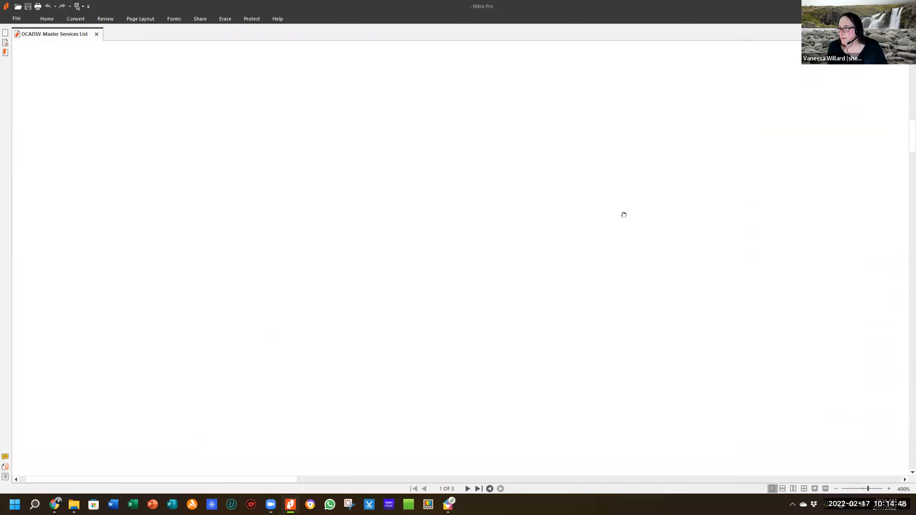
left_click(912, 132)
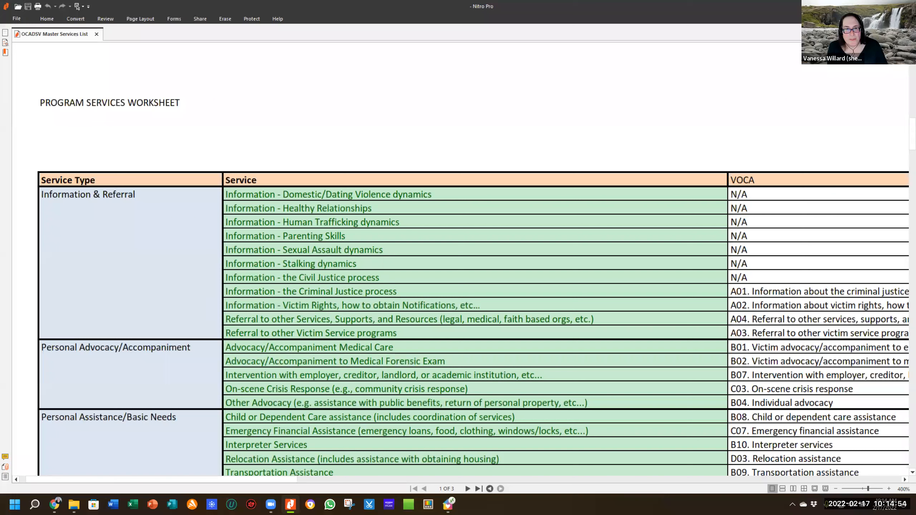
left_click(6, 33)
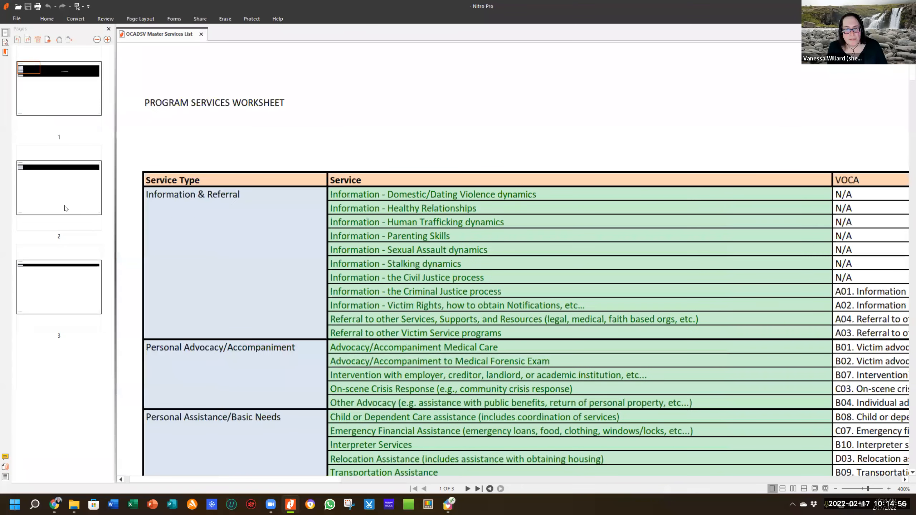
Look over pages 2, 3 and 1 of the Master Services List.
left_click(73, 201)
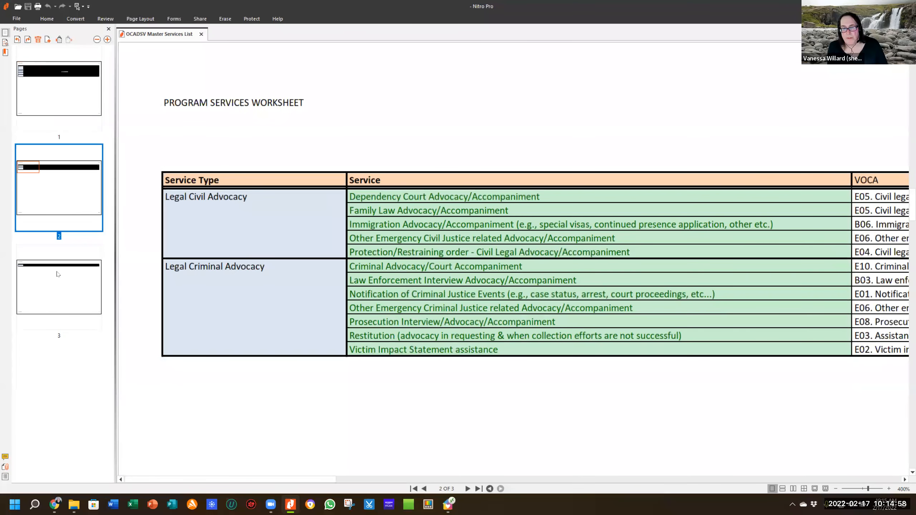
left_click(54, 283)
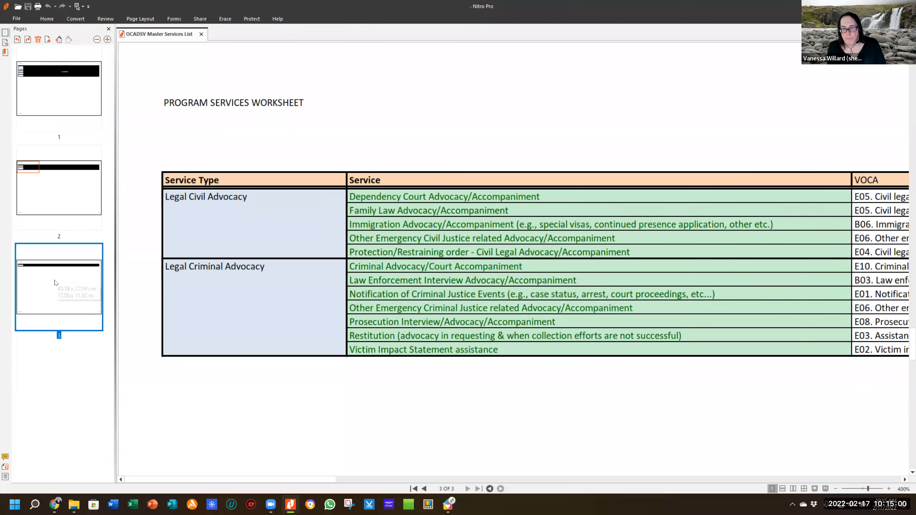
left_click(54, 90)
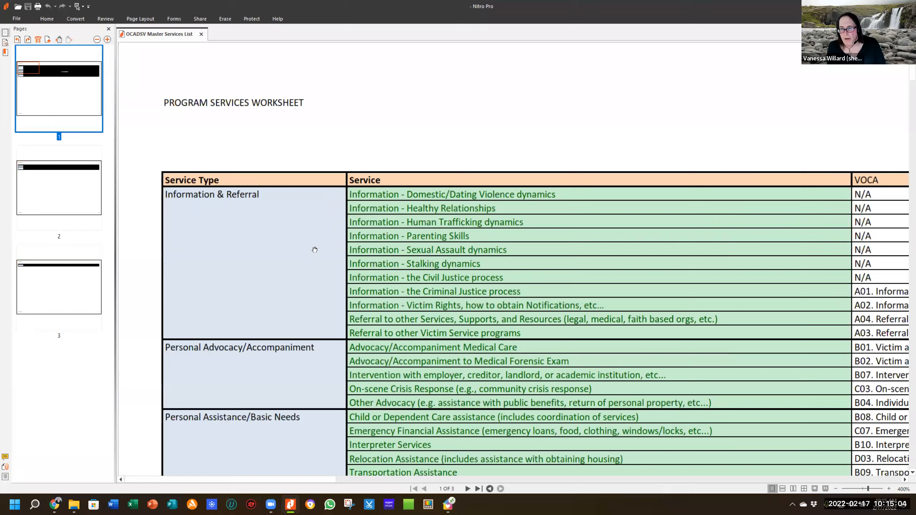
scroll(466, 279, "down", 3)
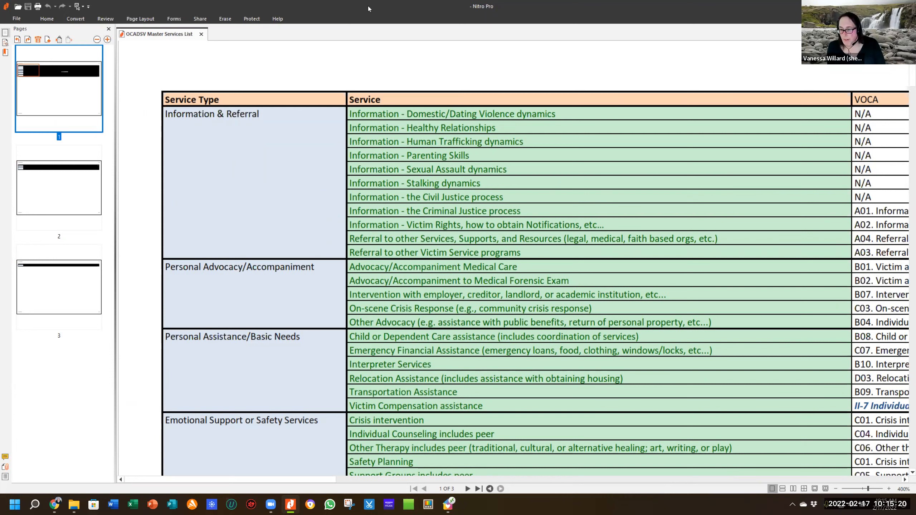
Scroll the services table sideways, then close the Master Services List in Nitro Pro.
left_click(408, 480)
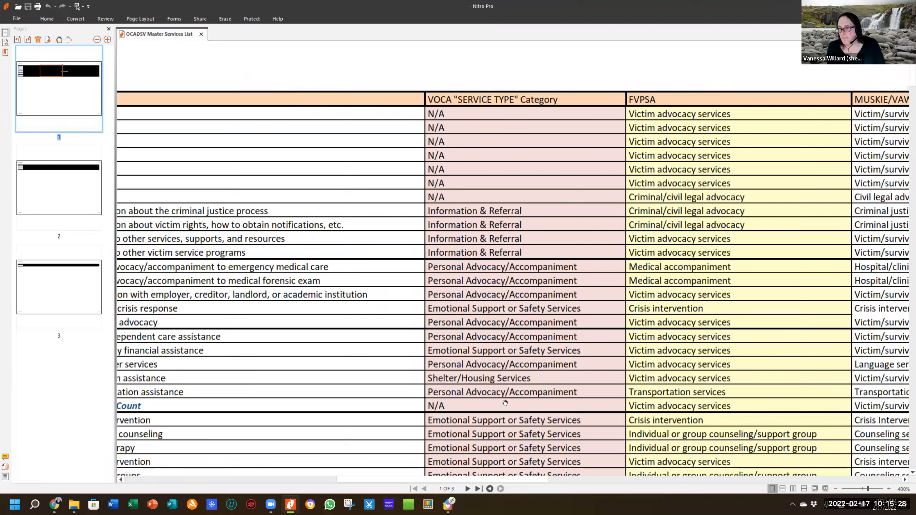
left_click(327, 479)
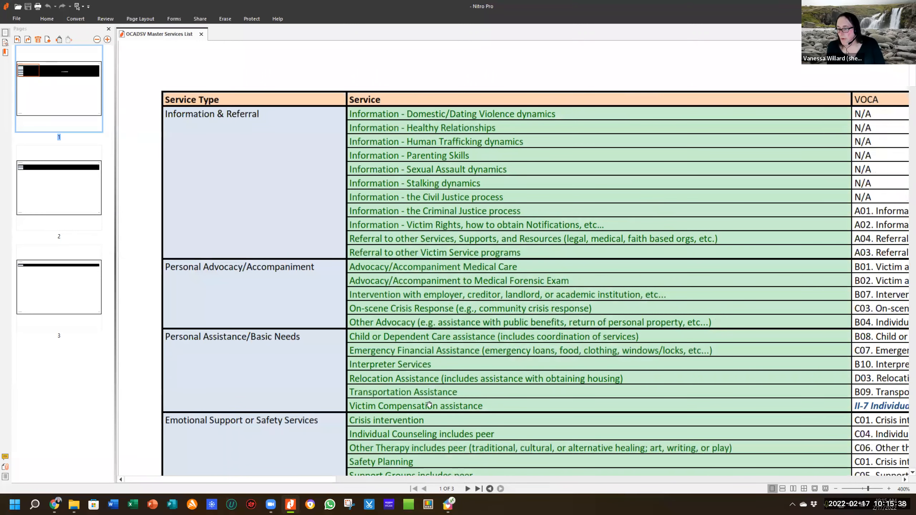
left_click(392, 480)
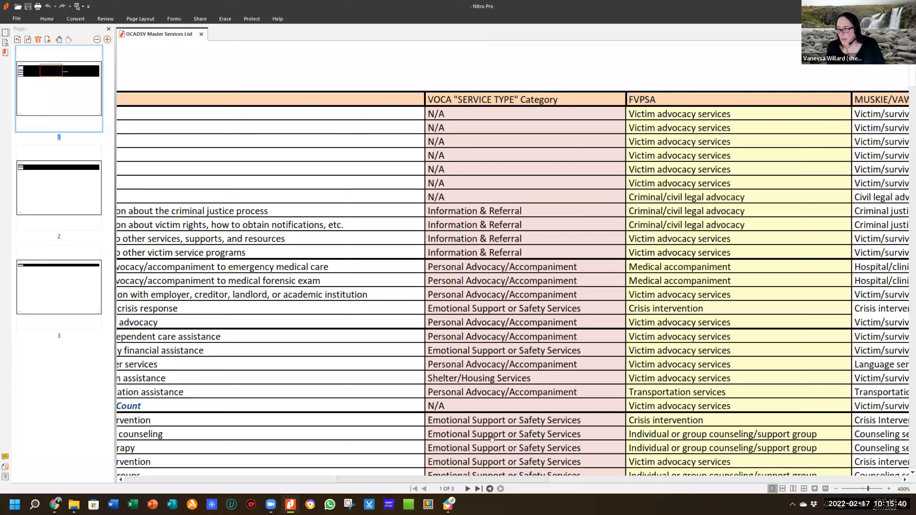
scroll(687, 148, "down", 5)
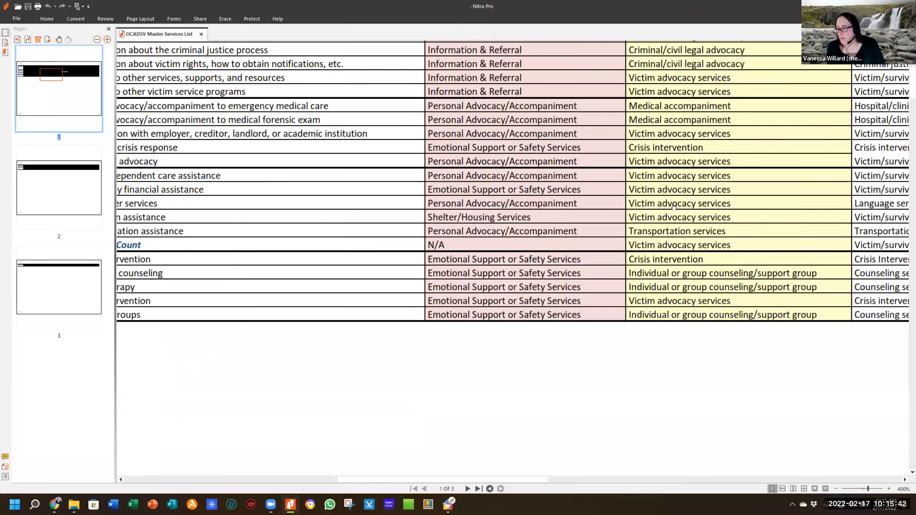
double_click(751, 10)
left_click(757, 48)
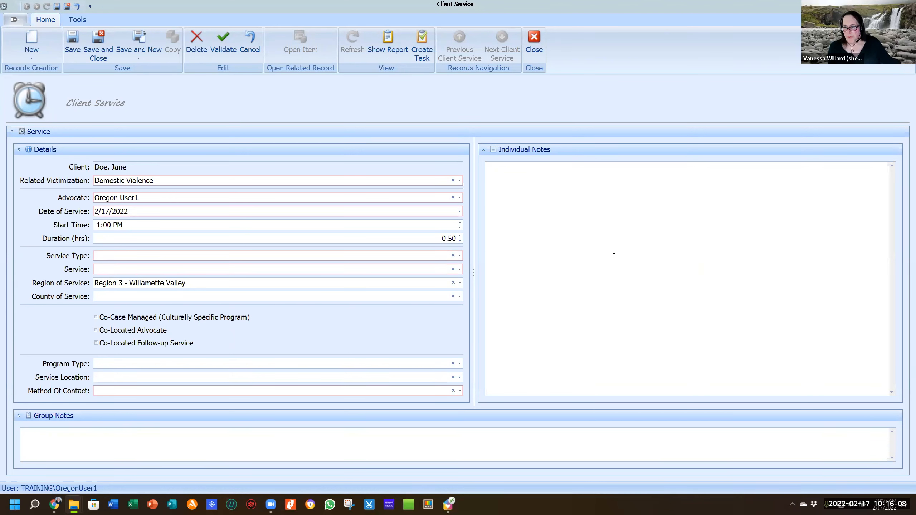
Set Service Type to Emotional Support or Safety Services and Service to Crisis intervention.
left_click(460, 255)
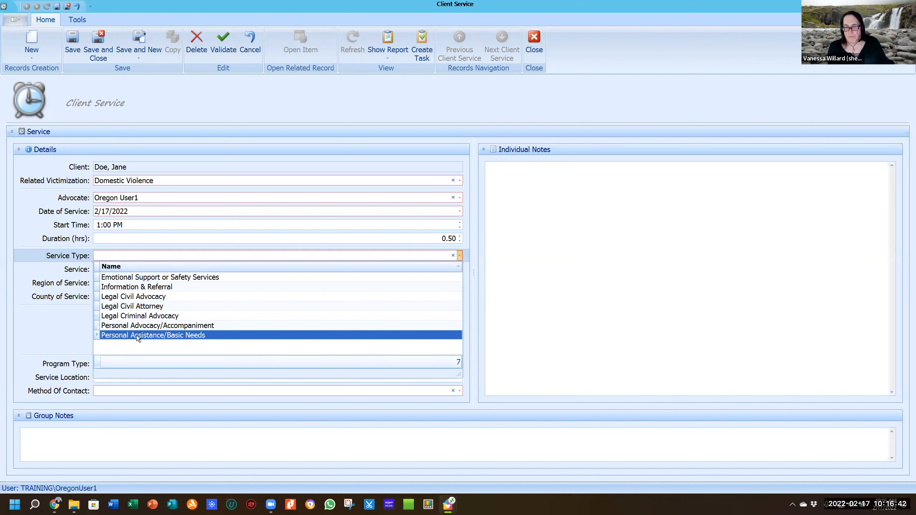
left_click(168, 278)
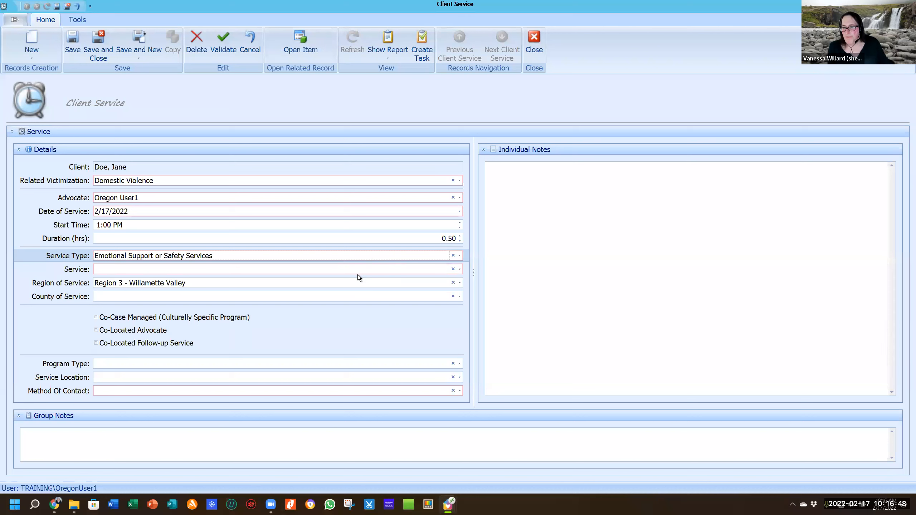
left_click(460, 269)
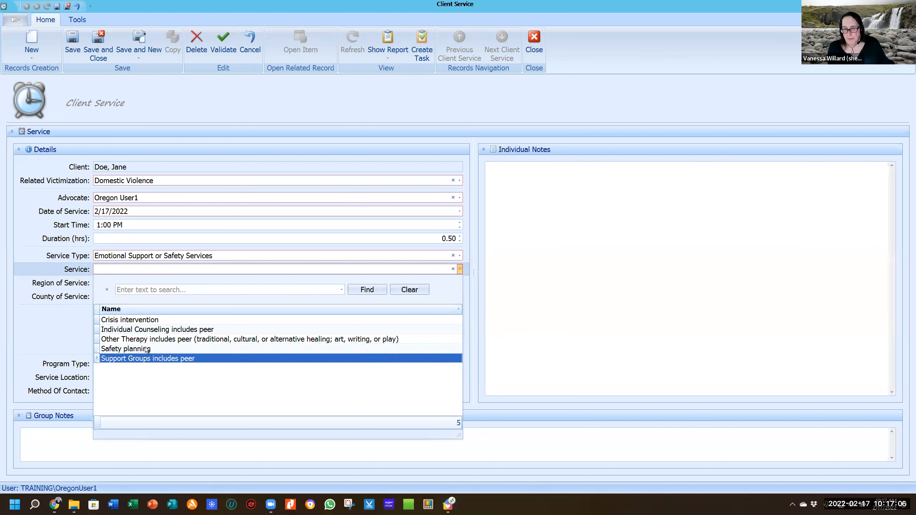
left_click(157, 320)
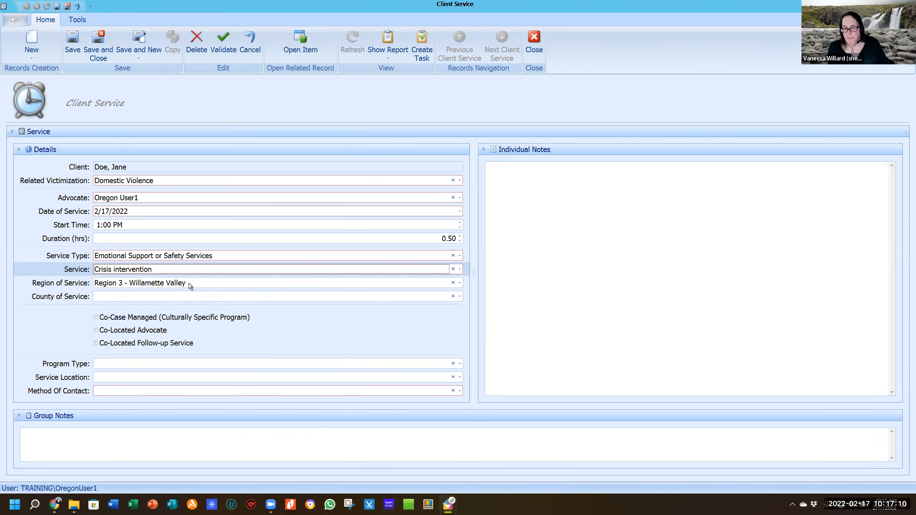
right_click(216, 285)
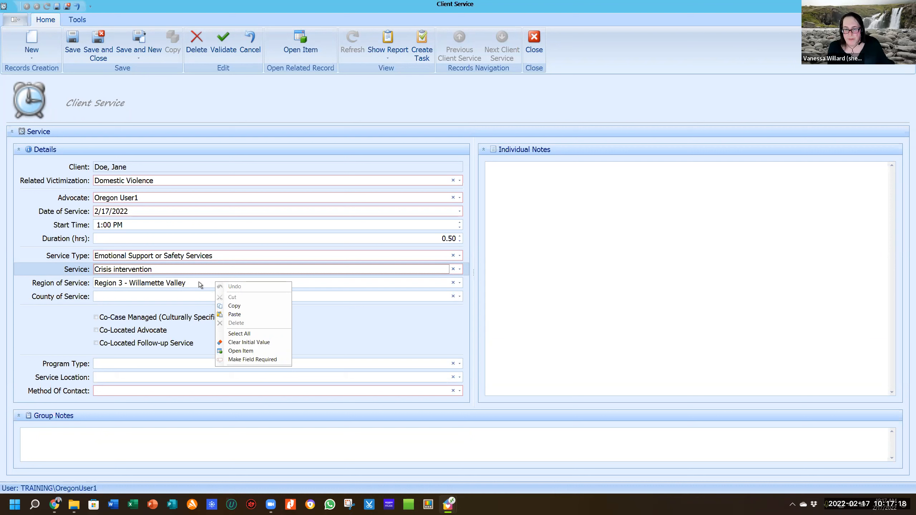
left_click(197, 285)
left_click(198, 284)
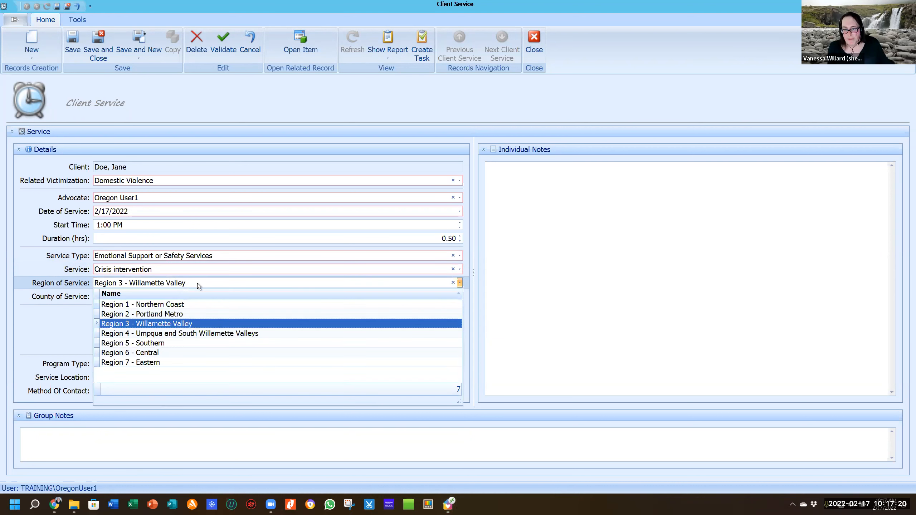
left_click(76, 327)
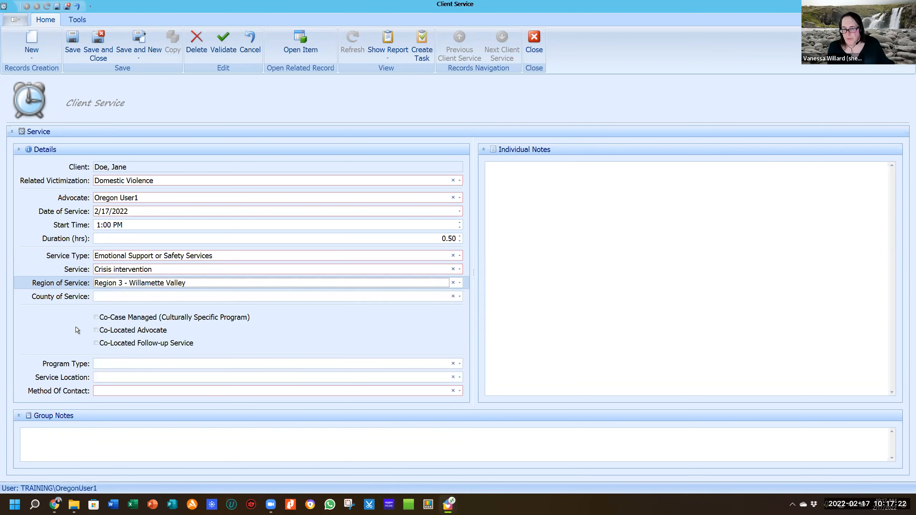
left_click(173, 298)
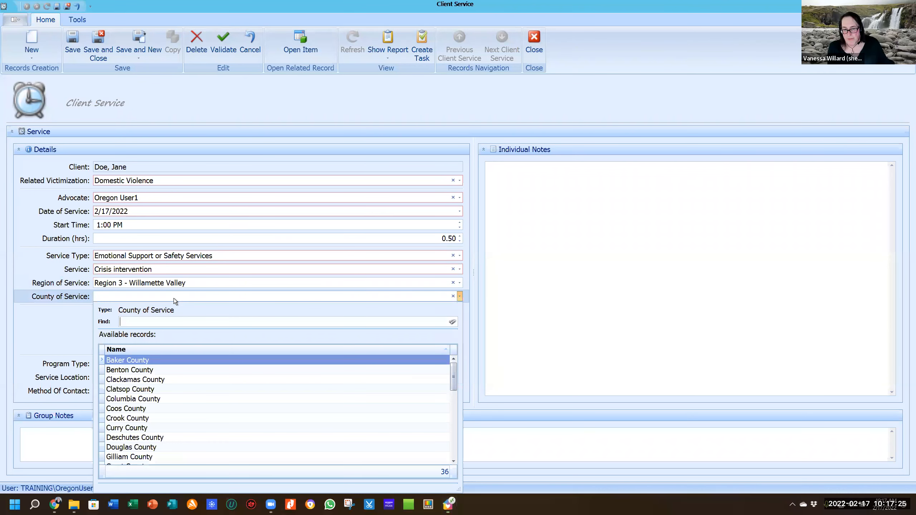
left_click(49, 322)
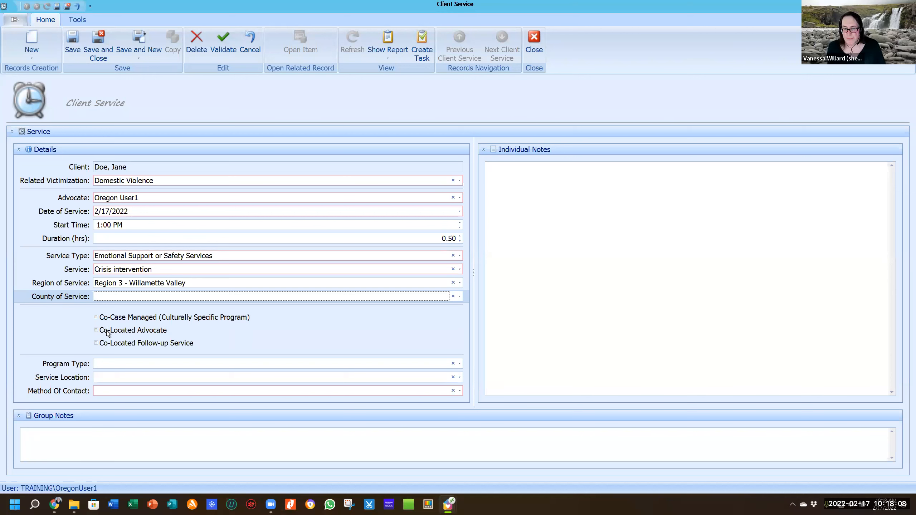
left_click(108, 331)
left_click(109, 332)
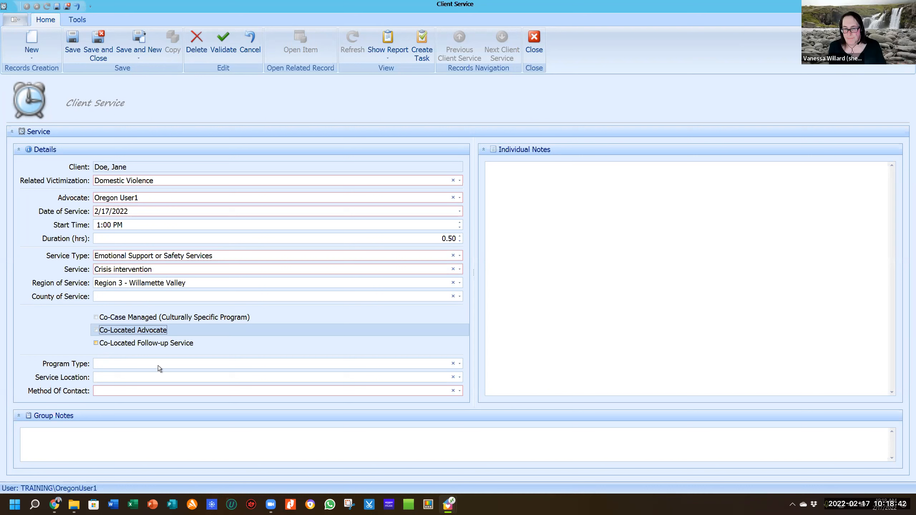
left_click(183, 367)
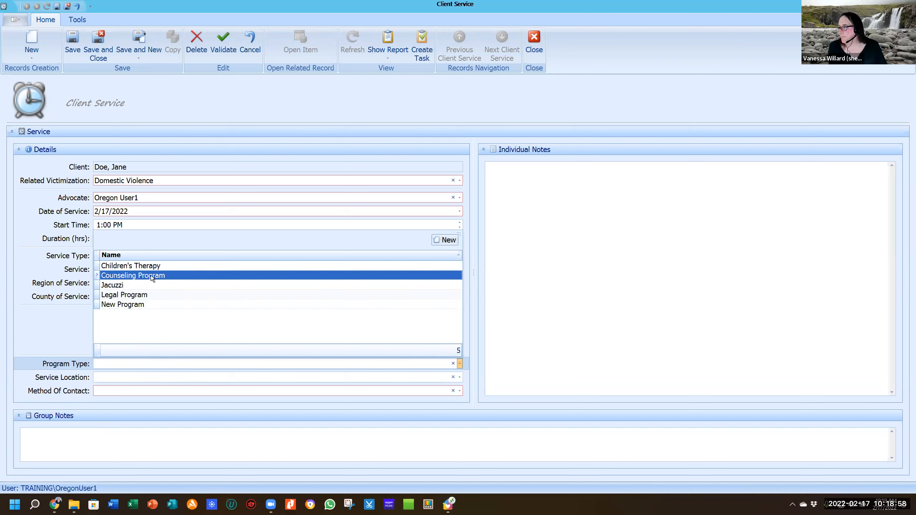
left_click(52, 350)
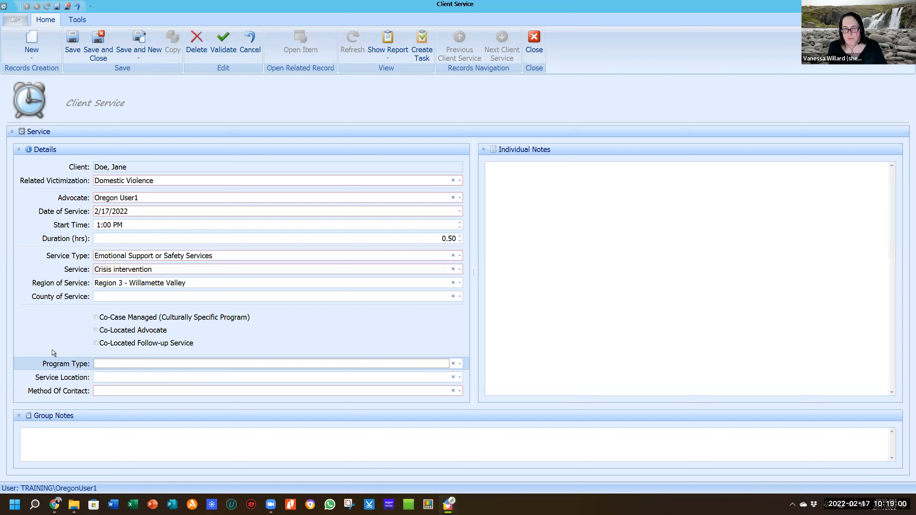
left_click(153, 379)
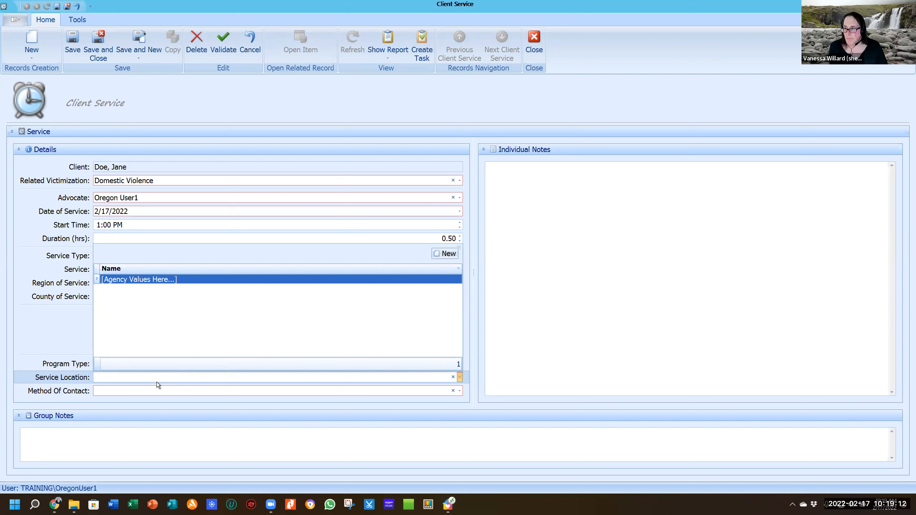
left_click(132, 393)
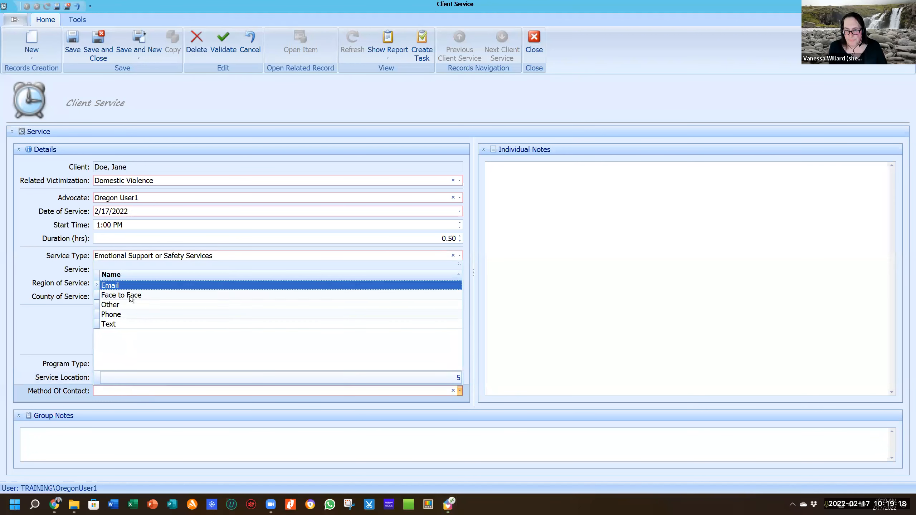
left_click(58, 338)
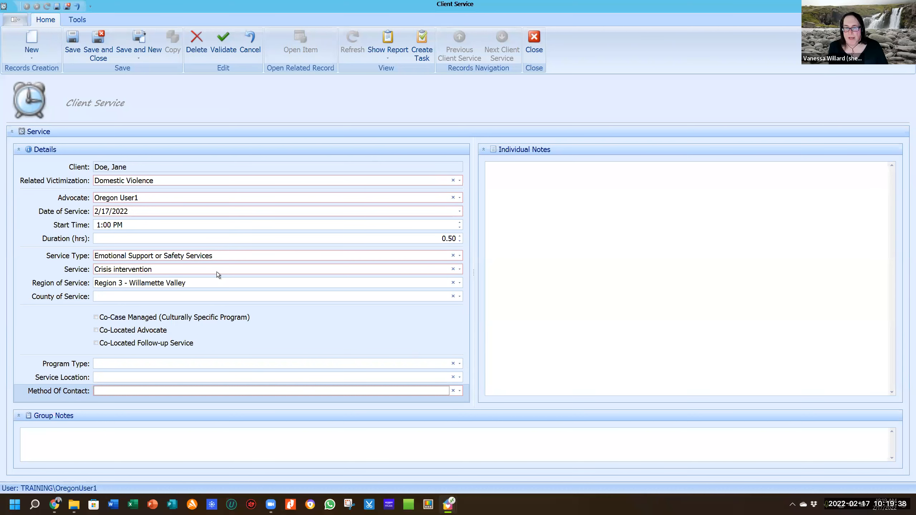
Close the new service without saving, then open and copy the 12/15/2021 service record.
left_click(533, 37)
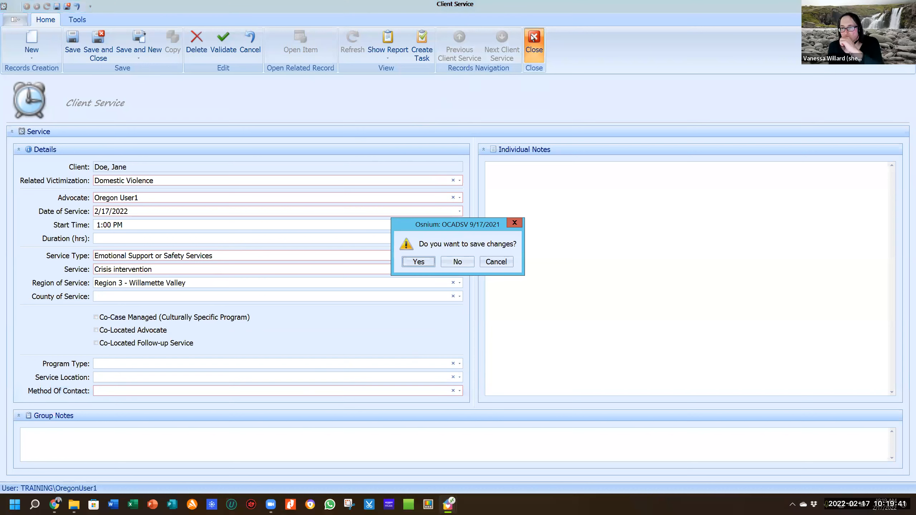
left_click(464, 261)
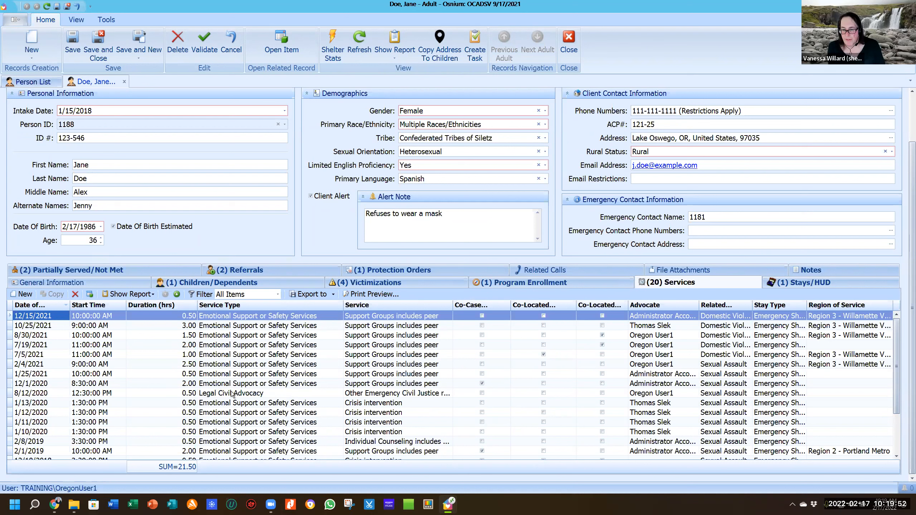
double_click(241, 316)
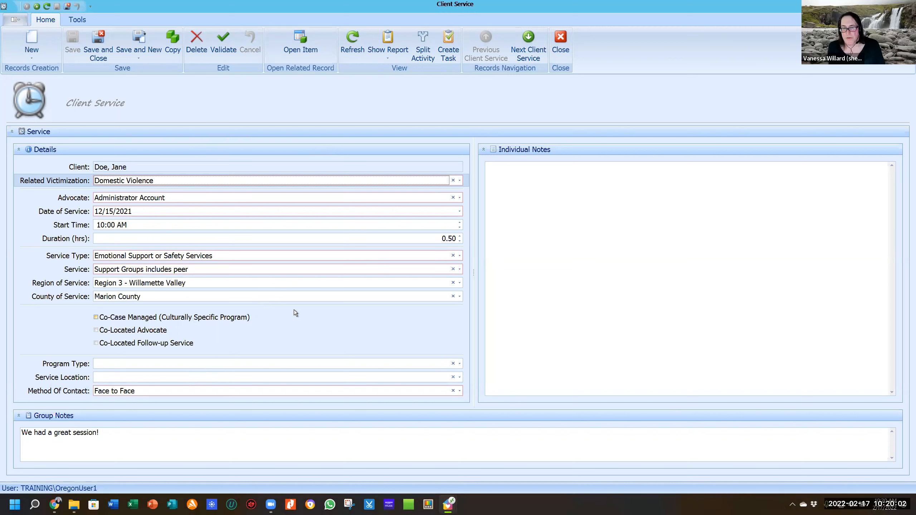
left_click(175, 40)
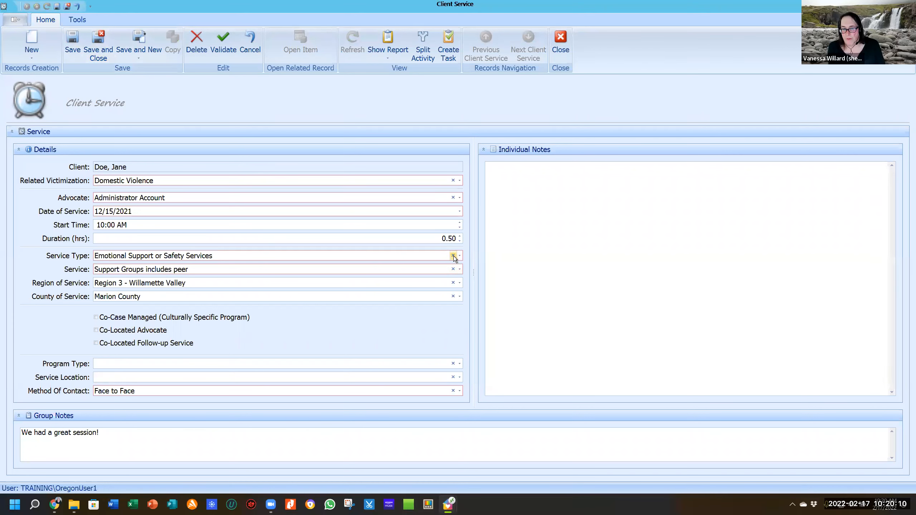
Clear the Service Type and Service values on the copied record and close it.
left_click(454, 256)
left_click(453, 269)
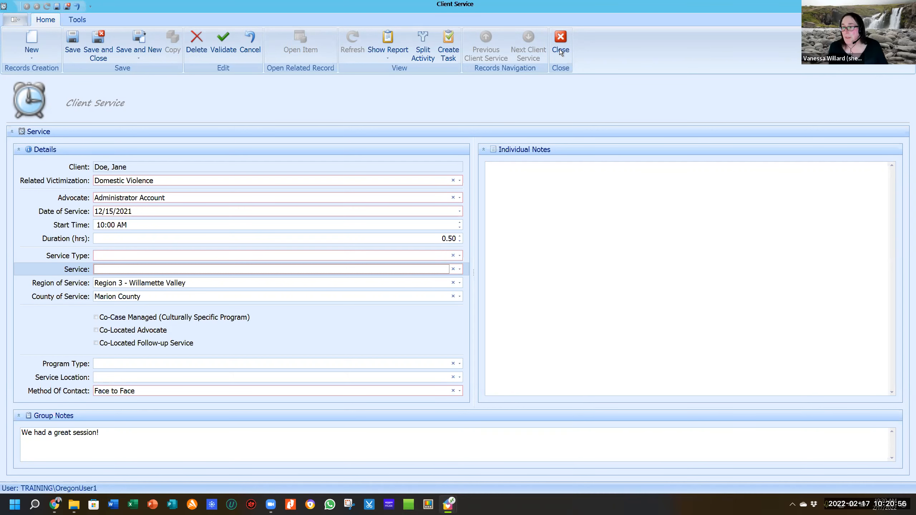
left_click(566, 39)
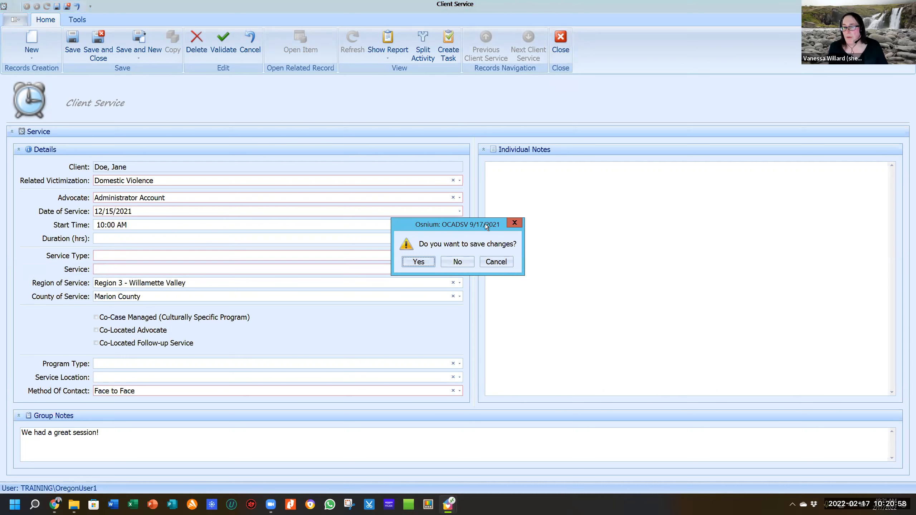
Discard the cleared fields, reopen and copy the 12/15/2021 service, then close it again.
left_click(458, 262)
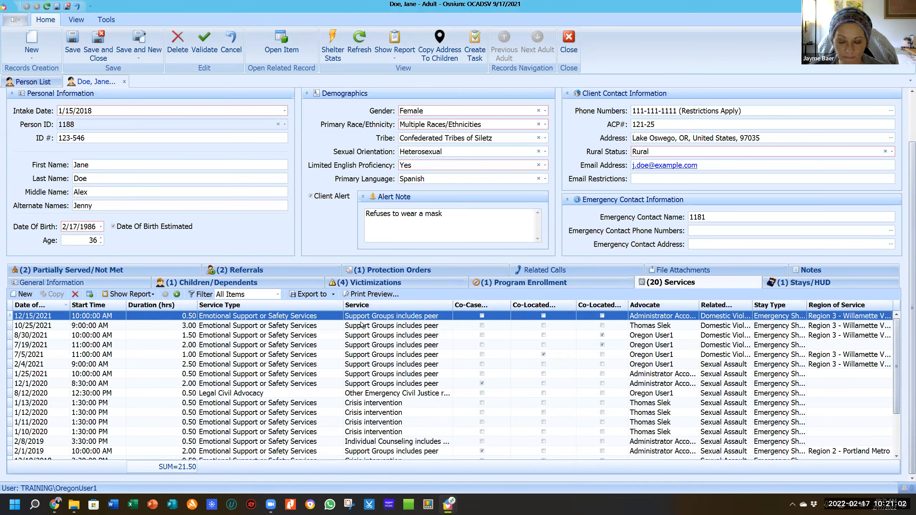
double_click(382, 319)
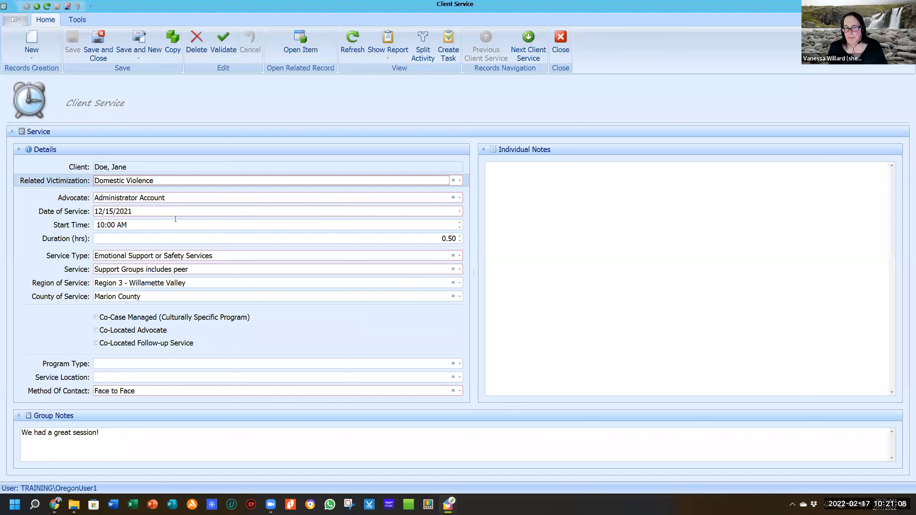
left_click(176, 38)
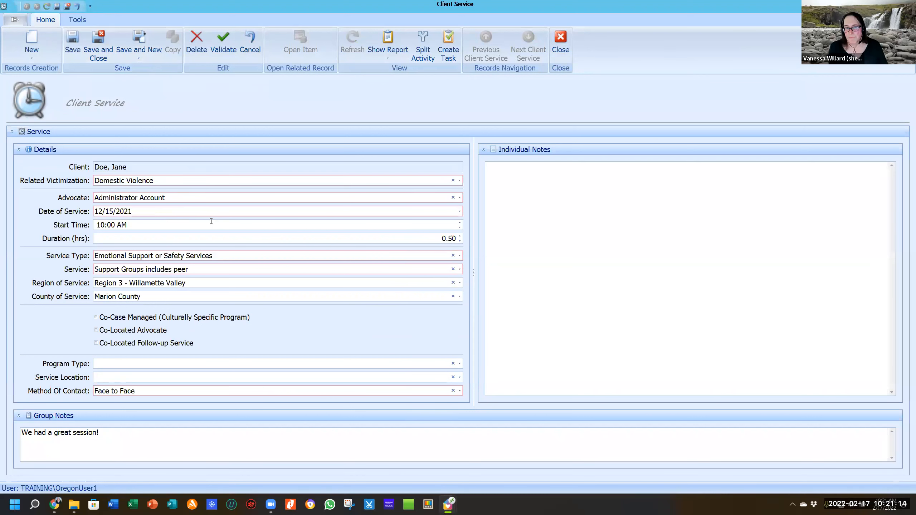
left_click(194, 207)
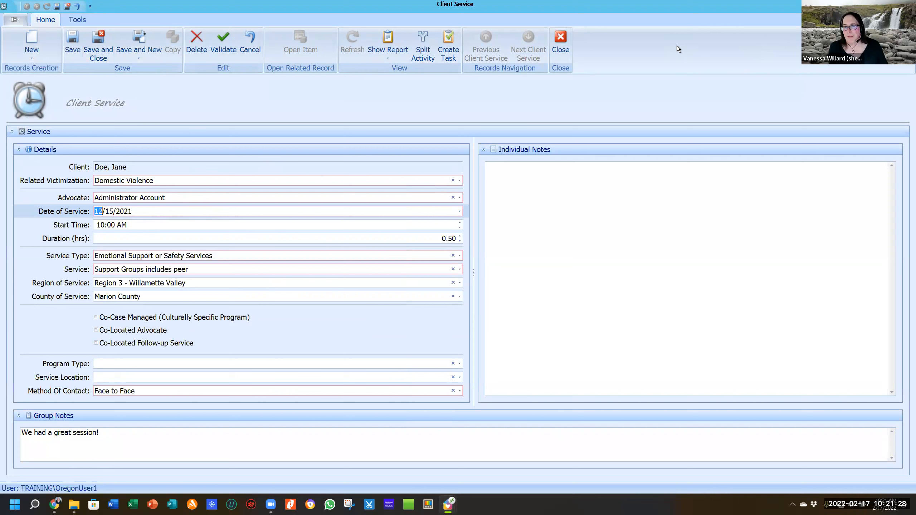
left_click(562, 39)
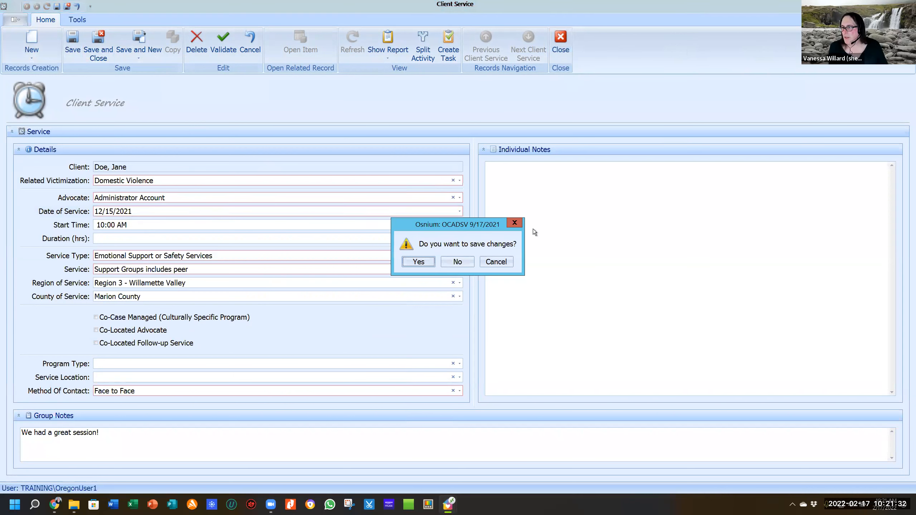
Decline saving, reopen the 12/15/2021 Support Groups includes peer record, and close it unchanged.
left_click(468, 262)
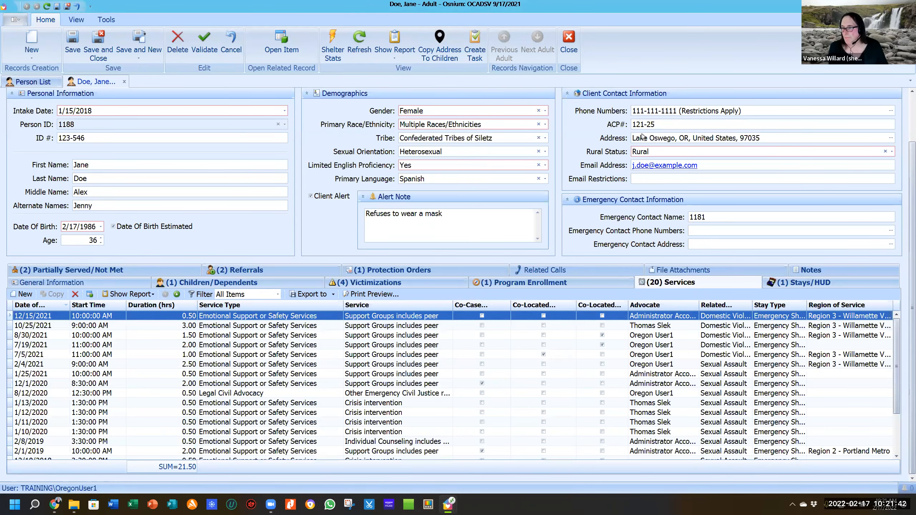
double_click(265, 317)
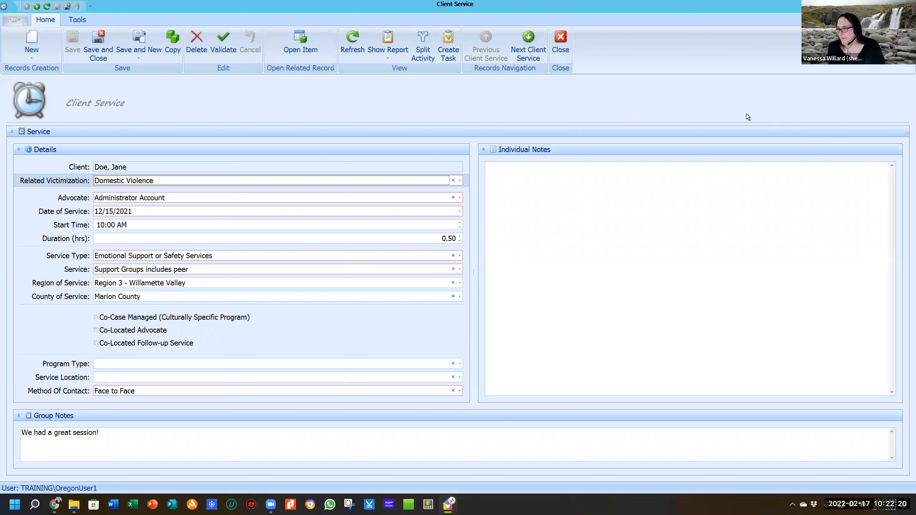
left_click(560, 38)
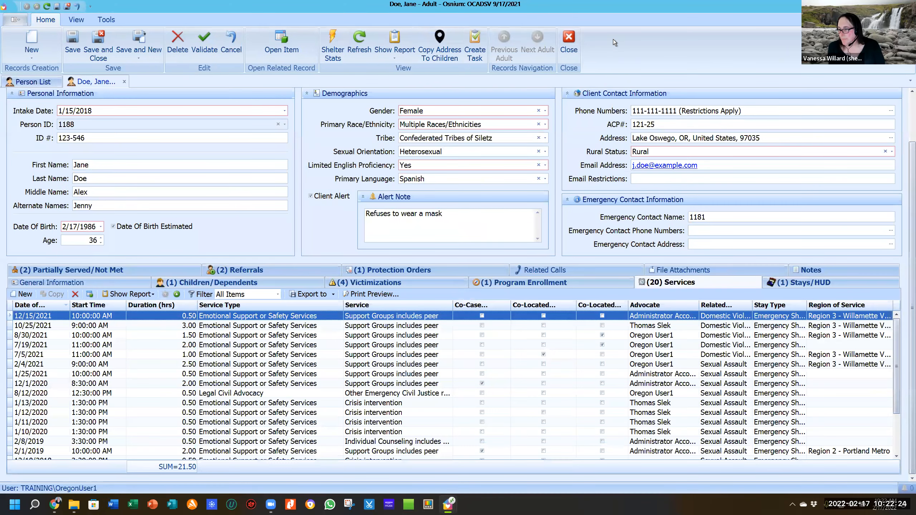
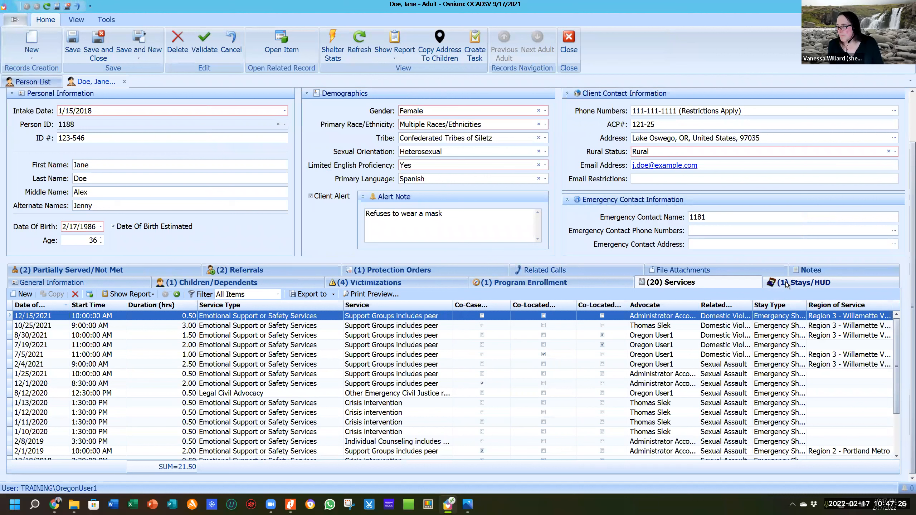
Show the client's Stays/HUD list, which holds her one emergency shelter stay.
left_click(809, 287)
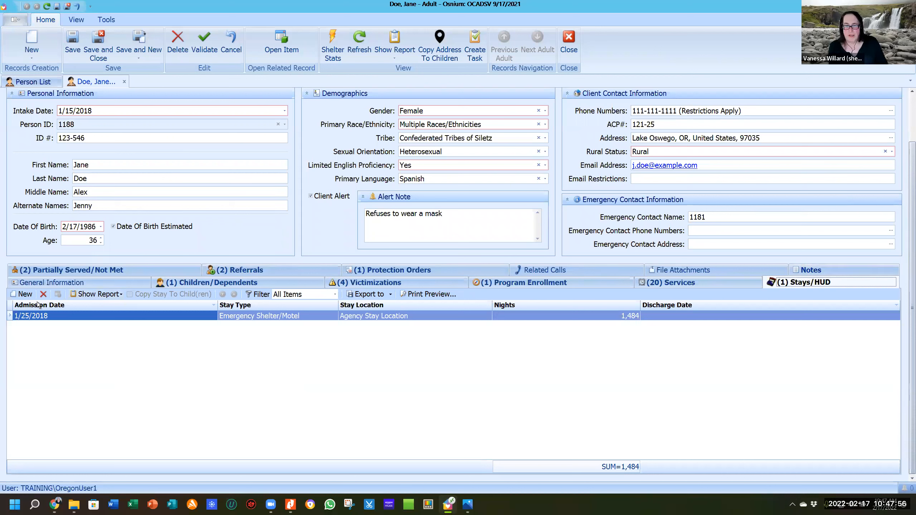
Create a new stay admitted 2/17/2022 at 1:48 PM, type Emergency Shelter/Motel, with no location.
left_click(17, 293)
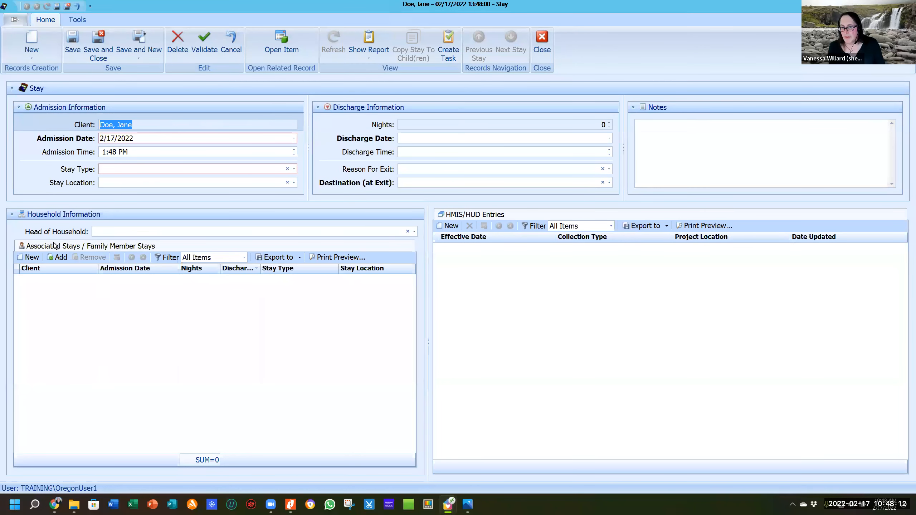
left_click(163, 123)
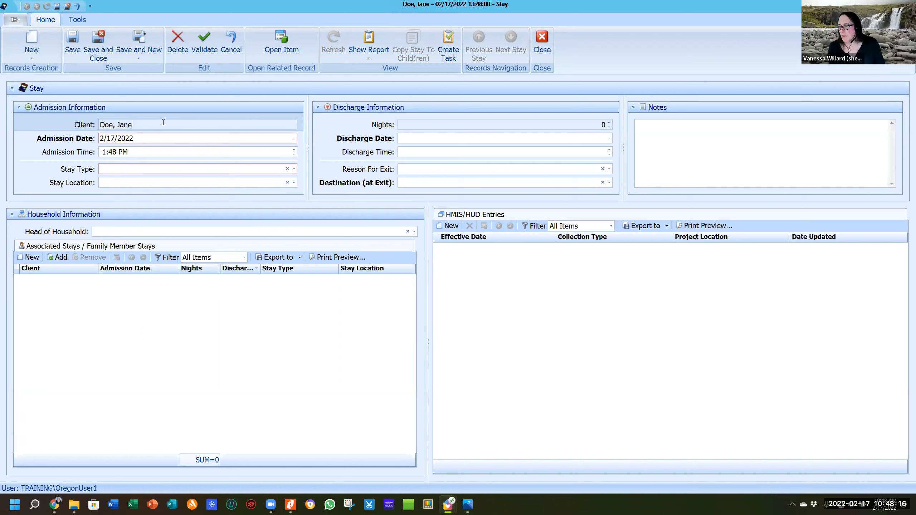
left_click(144, 137)
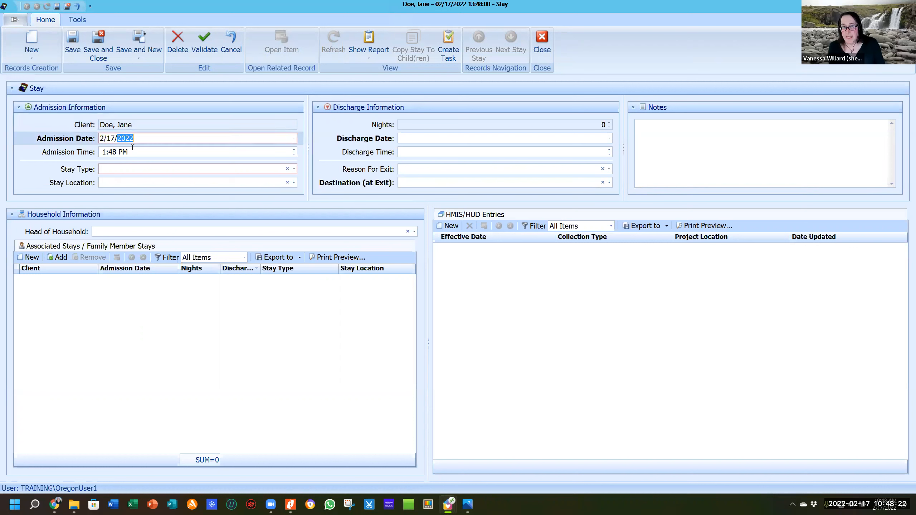
left_click(146, 151)
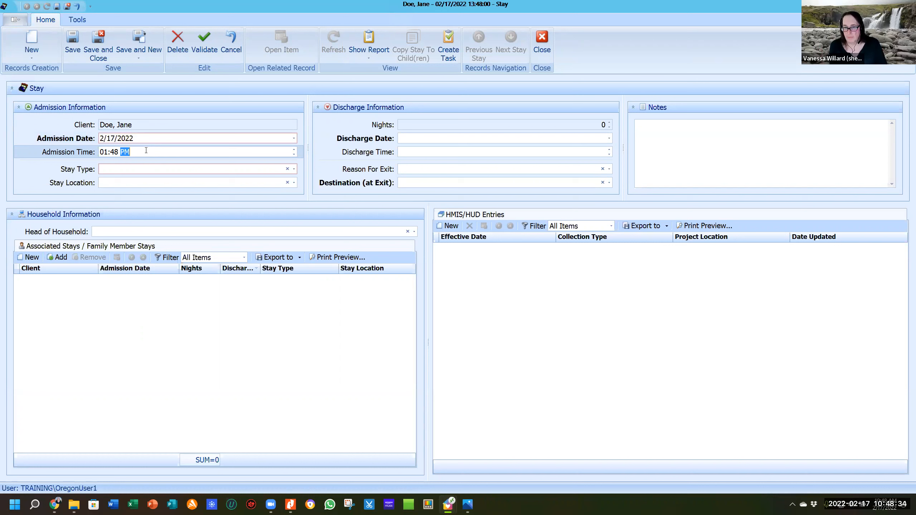
left_click(129, 171)
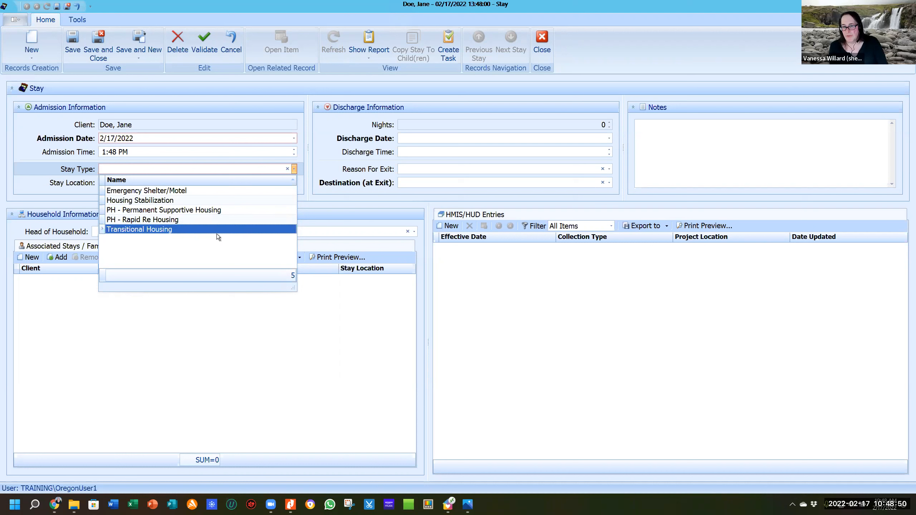
left_click(240, 189)
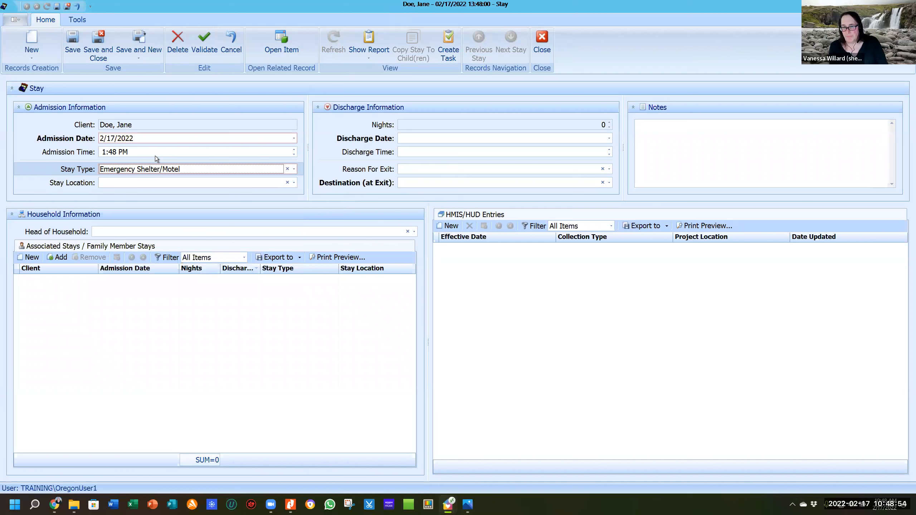
left_click(139, 181)
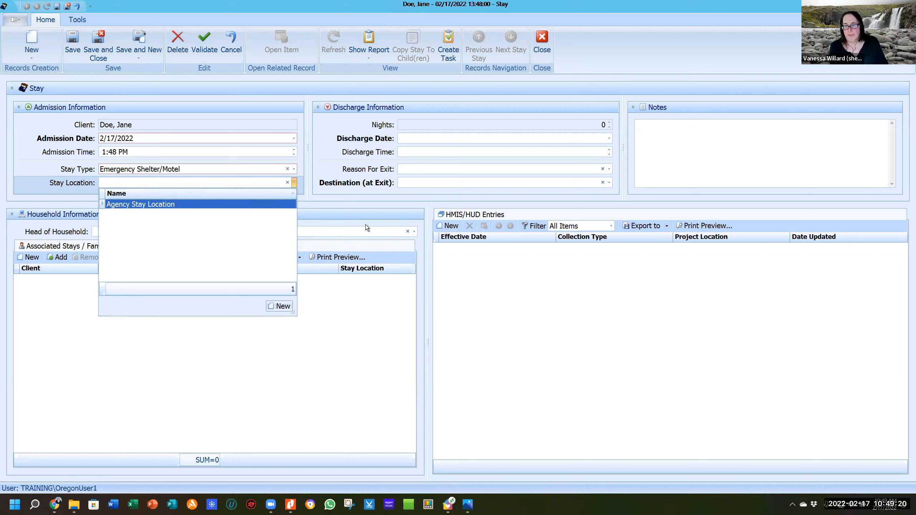
left_click(348, 200)
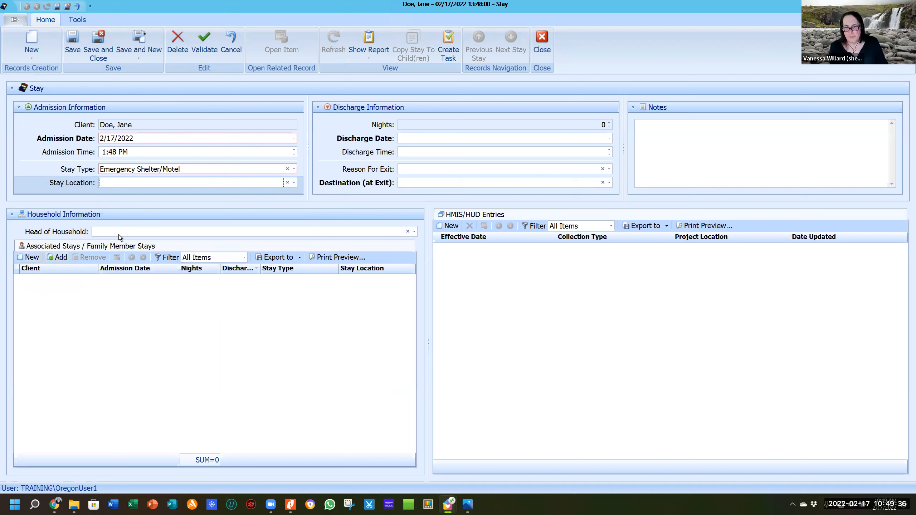
Search 'doe' and associate the family member's 16-night 1/25/2018 Emergency Shelter/Motel stay.
left_click(61, 259)
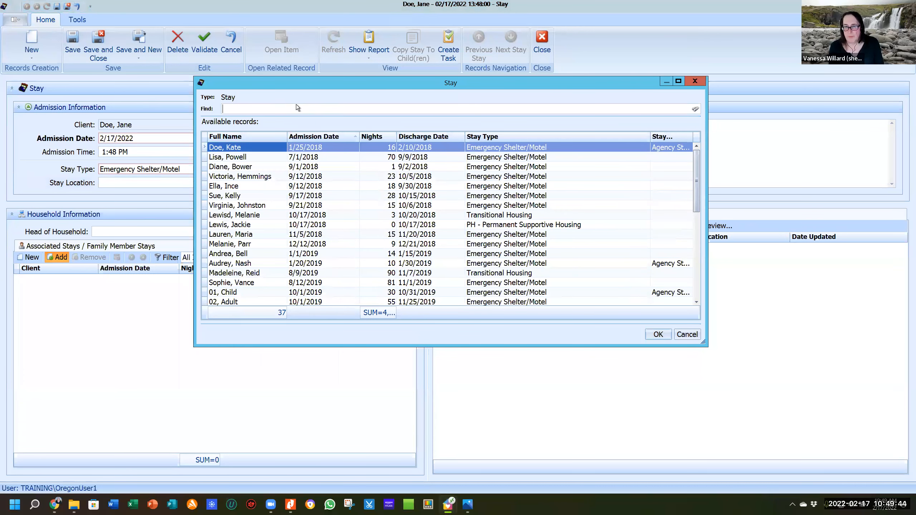
type("doe")
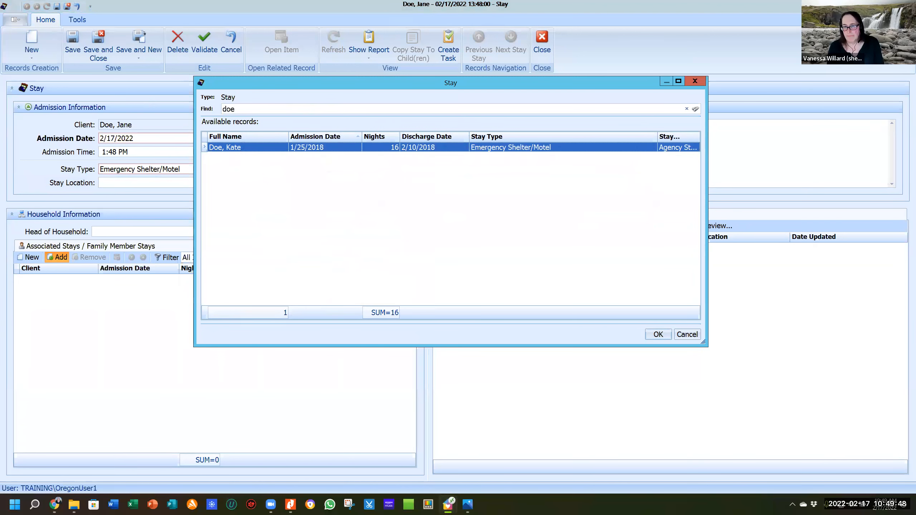
double_click(243, 146)
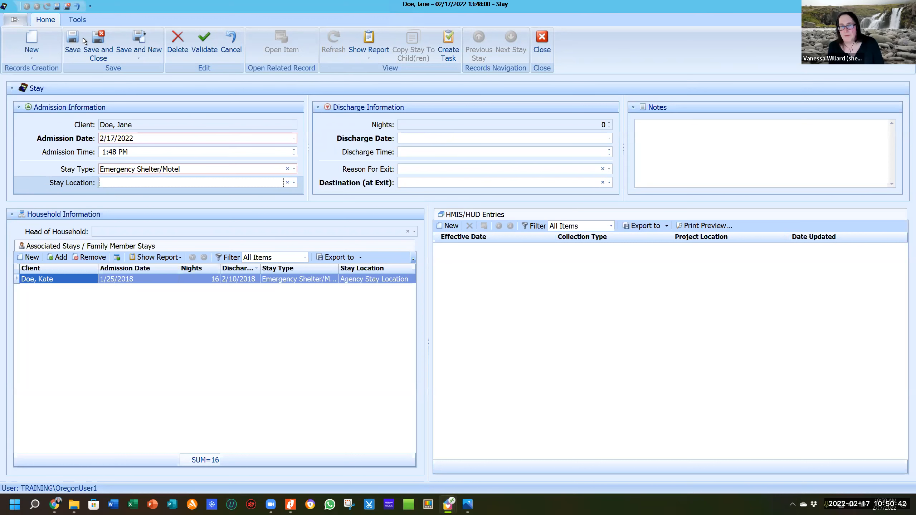
Close the new stay without saving and open the existing 1/25/2018 stay of 1,484 nights.
left_click(546, 41)
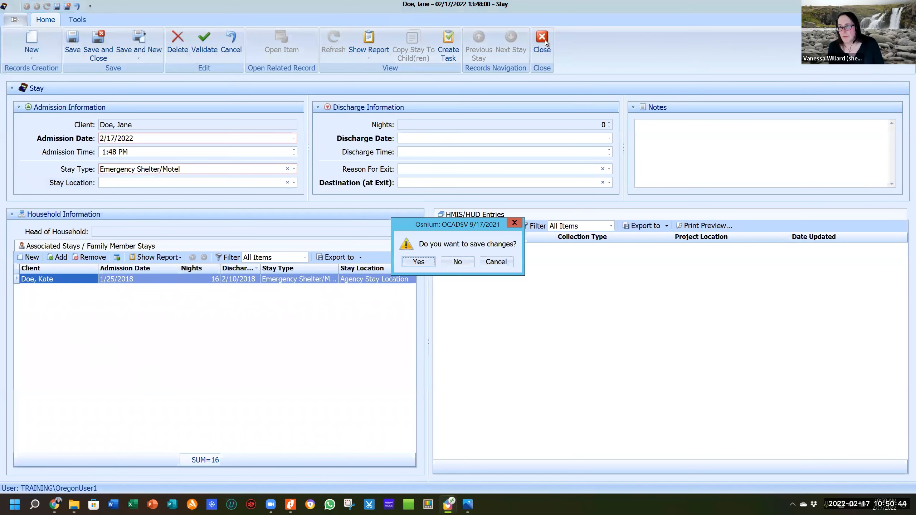
left_click(459, 260)
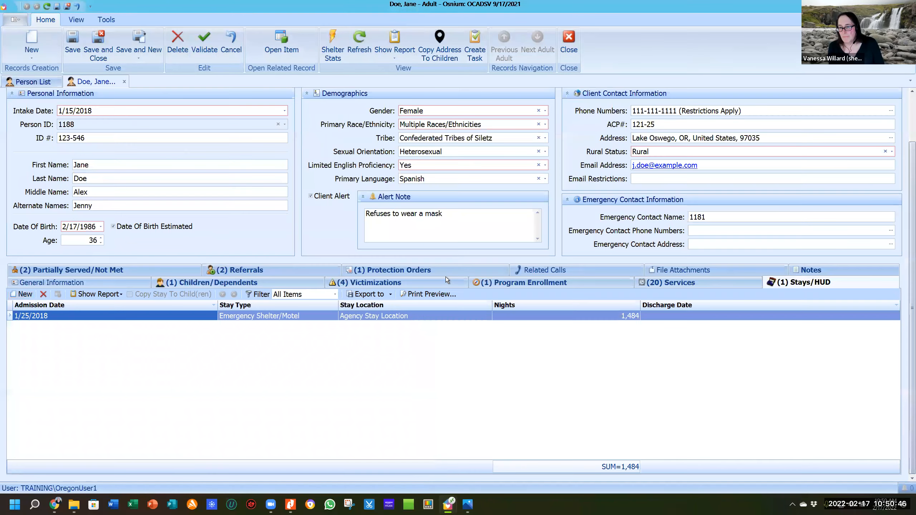
double_click(350, 317)
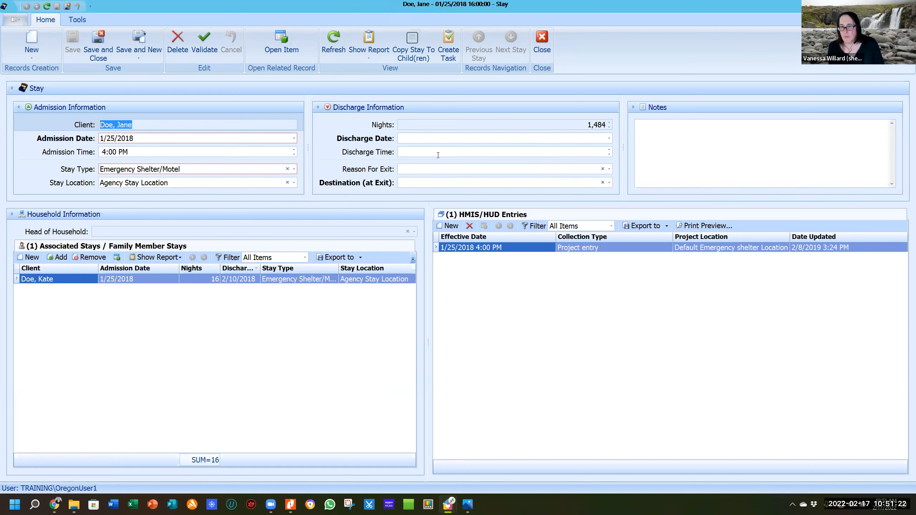
Set the discharge to 1/28/2018 at 4:00 PM, making the stay 3 nights.
left_click(569, 140)
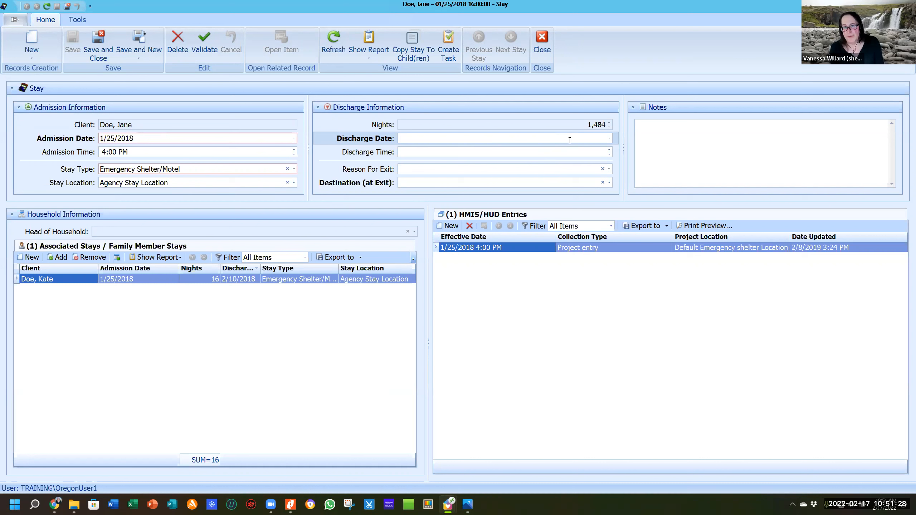
type("1/28/")
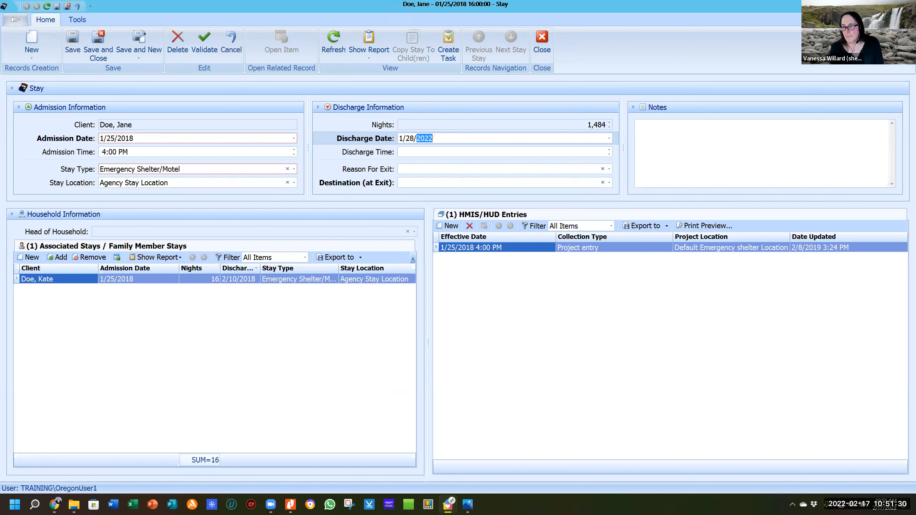
type("2018")
key("Tab")
type("4")
key("Right")
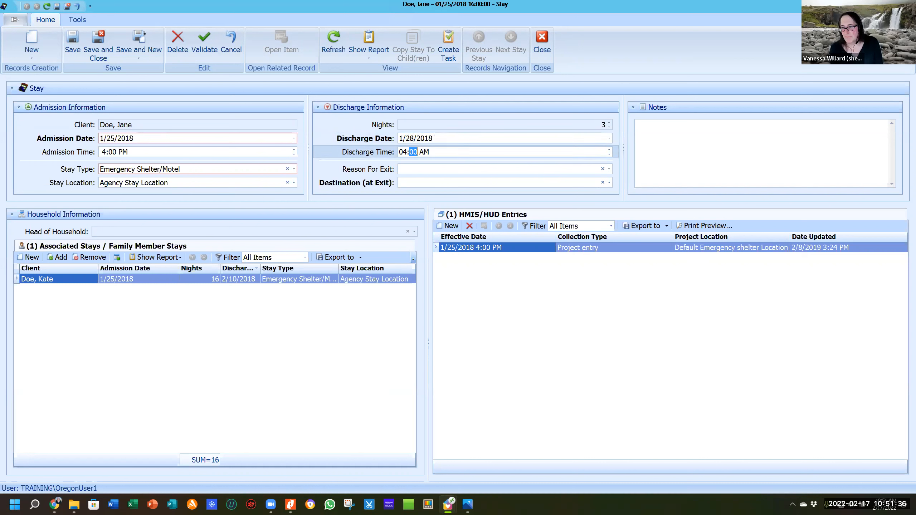
key("Right")
type("p")
key("Tab")
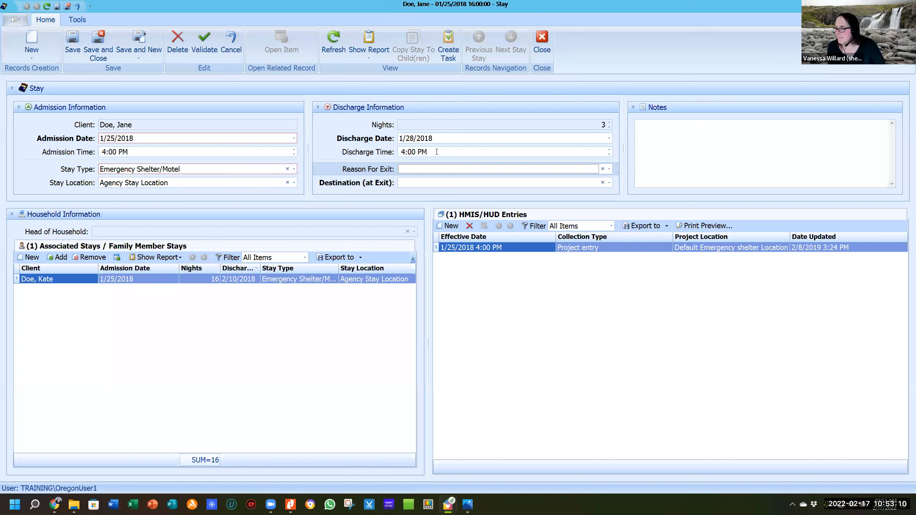
left_click(444, 172)
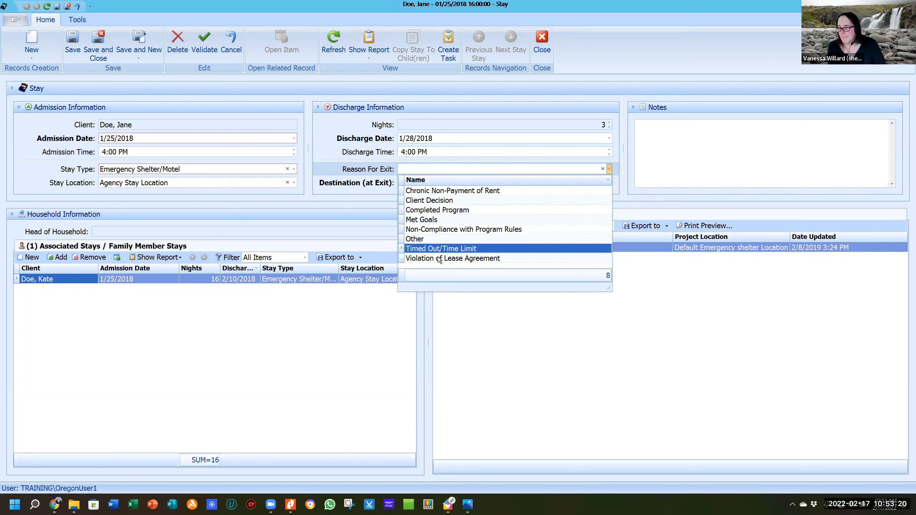
left_click(345, 192)
left_click(419, 183)
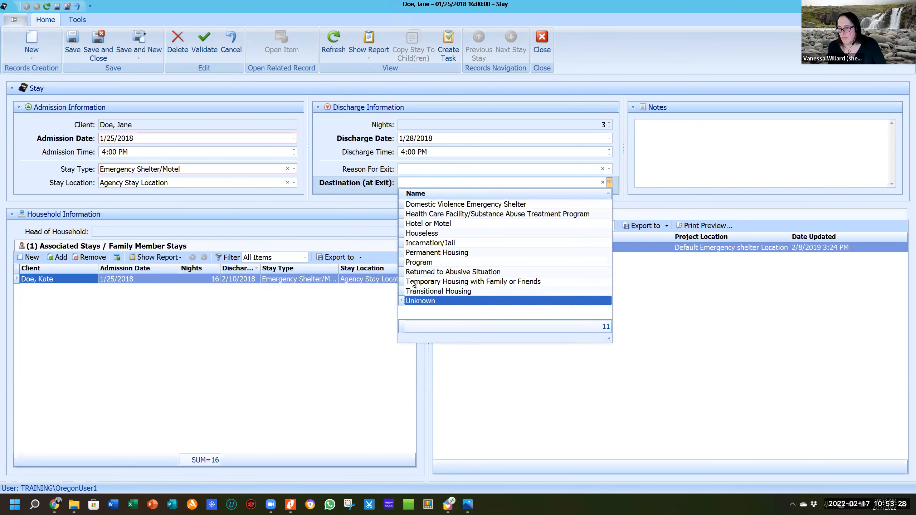
left_click(376, 192)
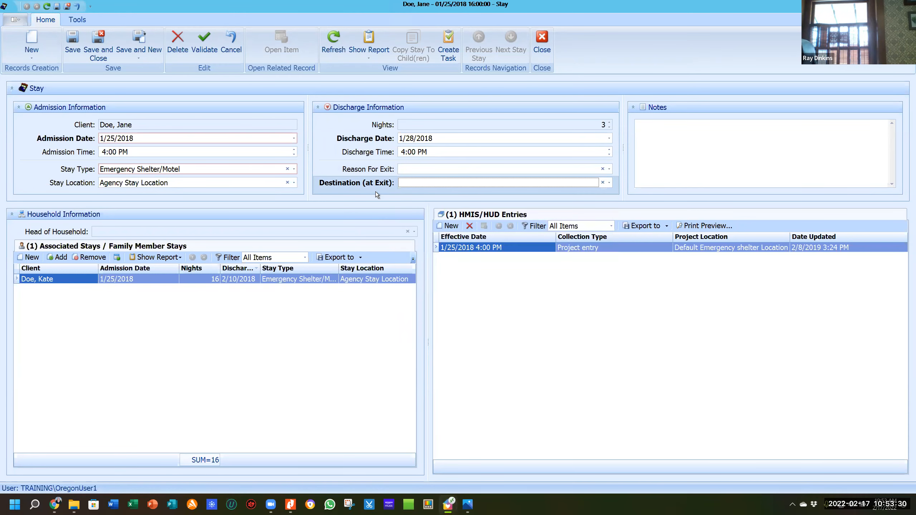
left_click(438, 173)
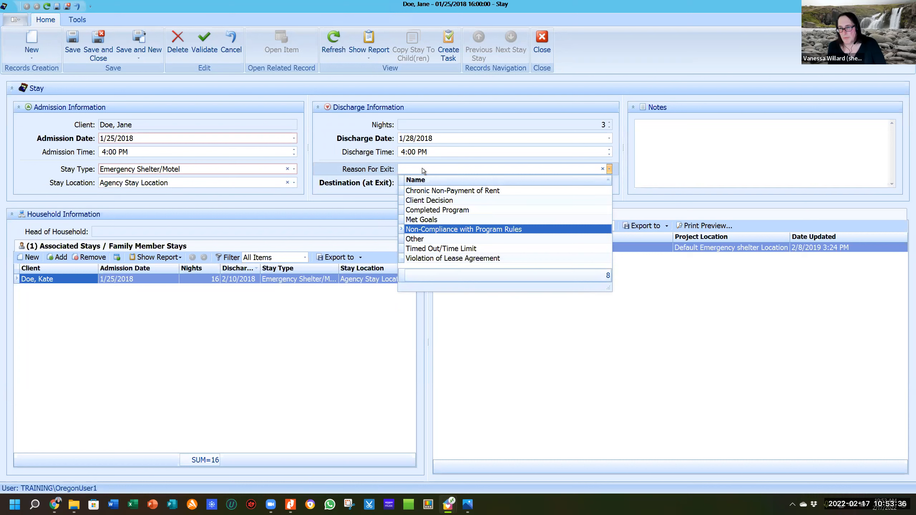
left_click(326, 166)
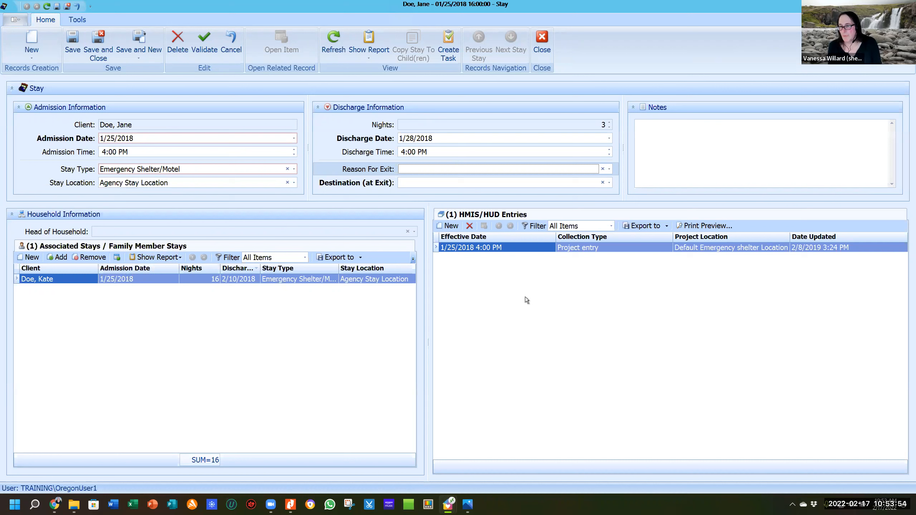
left_click(448, 226)
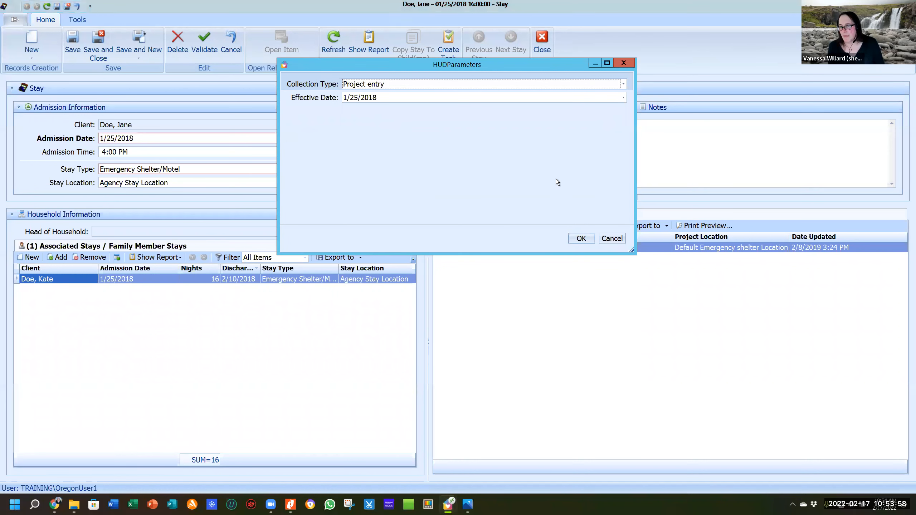
left_click(624, 83)
left_click(574, 240)
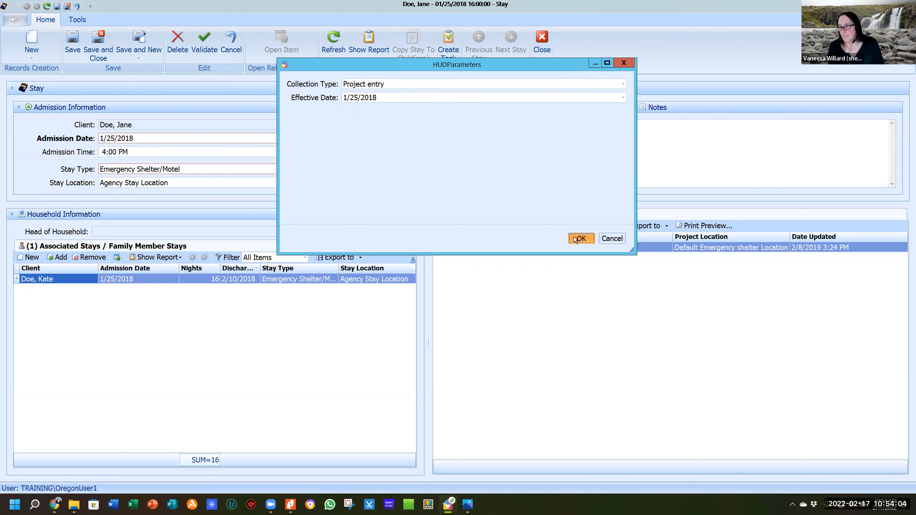
left_click(456, 169)
left_click(583, 241)
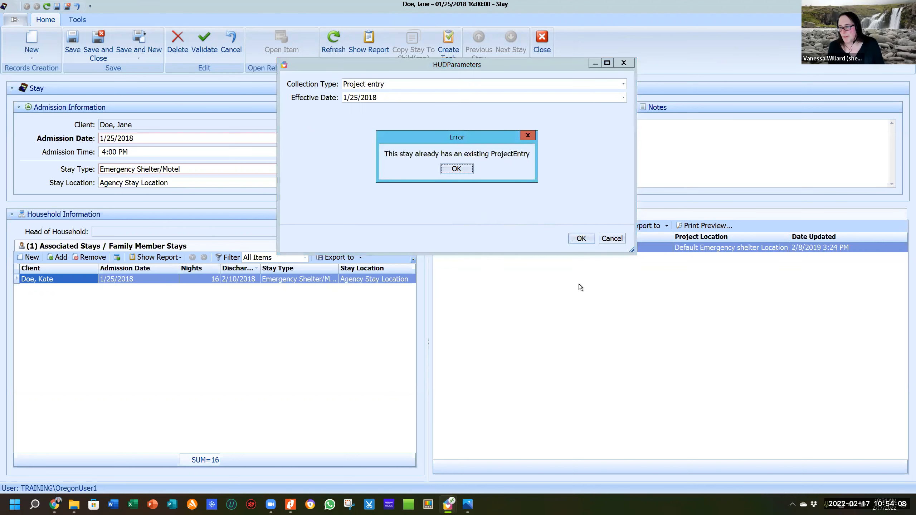
left_click(458, 169)
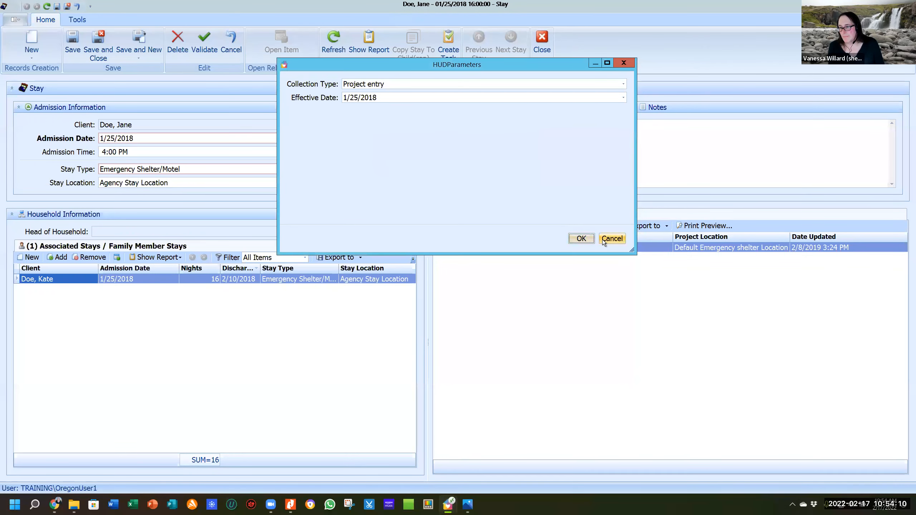
left_click(603, 240)
double_click(556, 250)
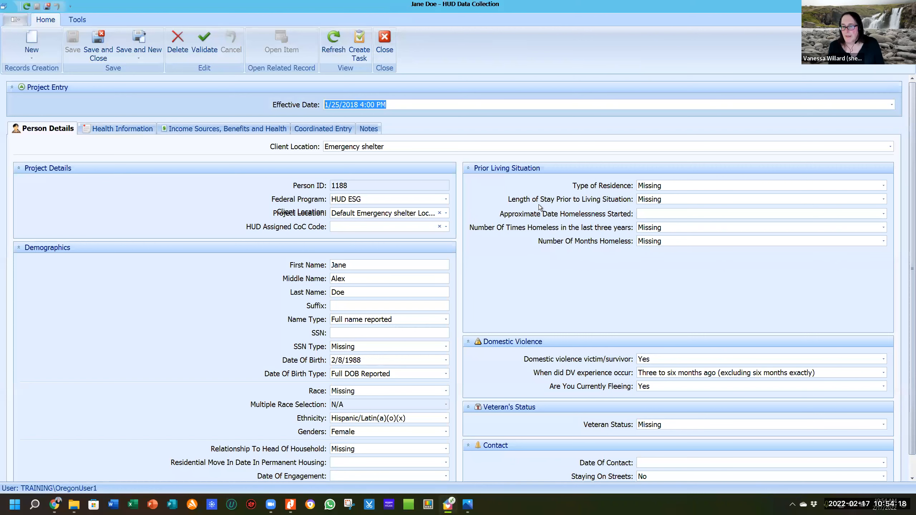
scroll(545, 229, "down", 2)
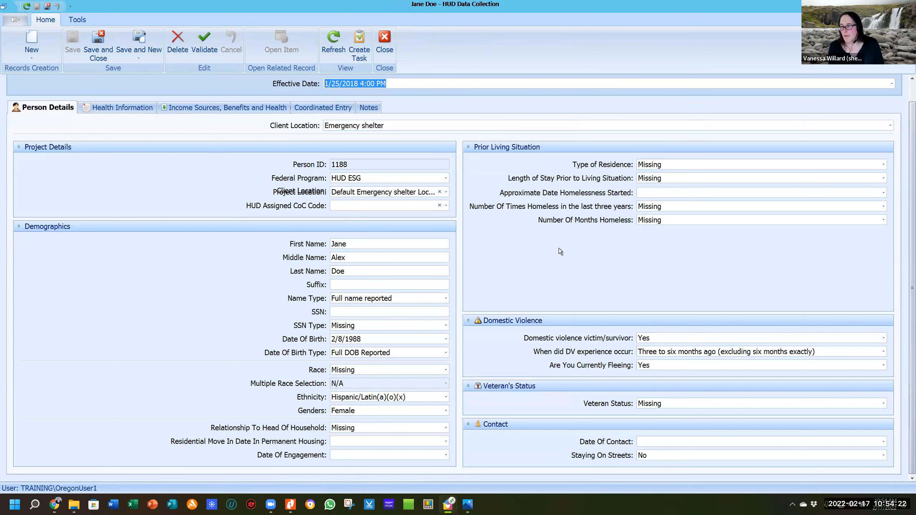
scroll(555, 241, "up", 2)
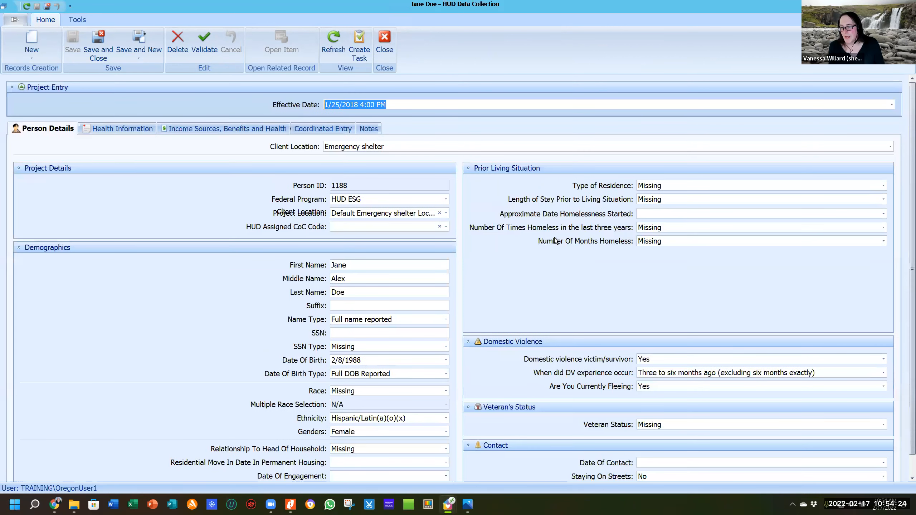
scroll(552, 240, "down", 2)
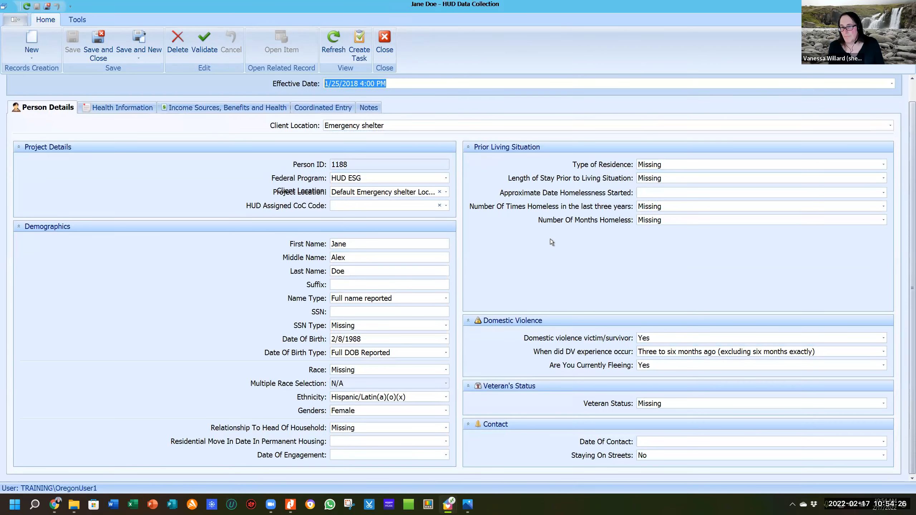
scroll(231, 163, "up", 2)
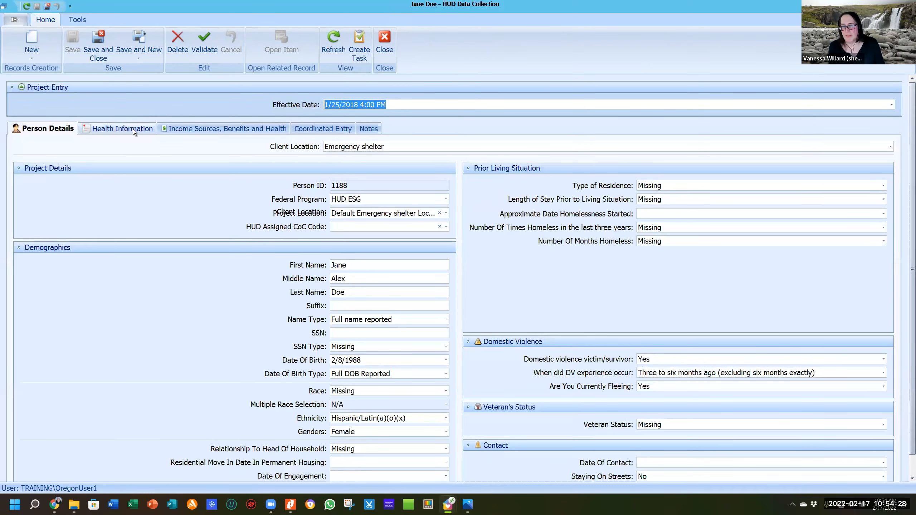
left_click(196, 127)
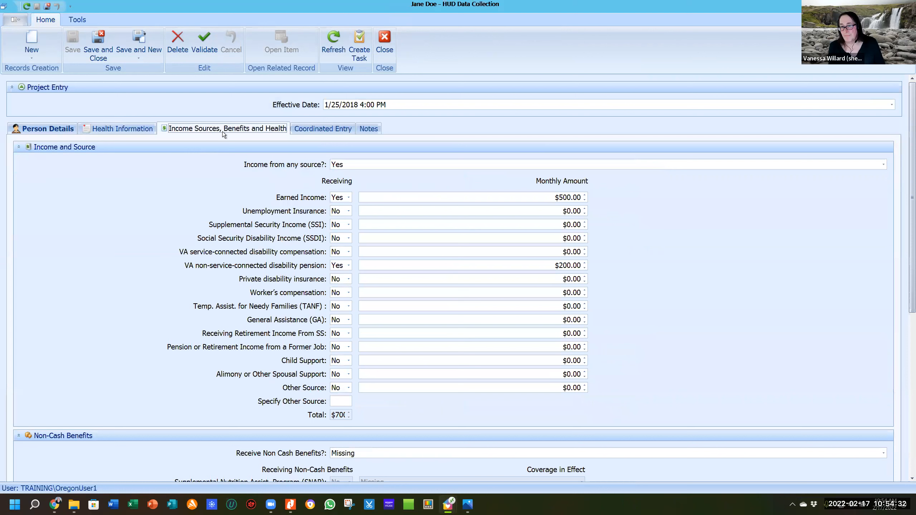
left_click(141, 128)
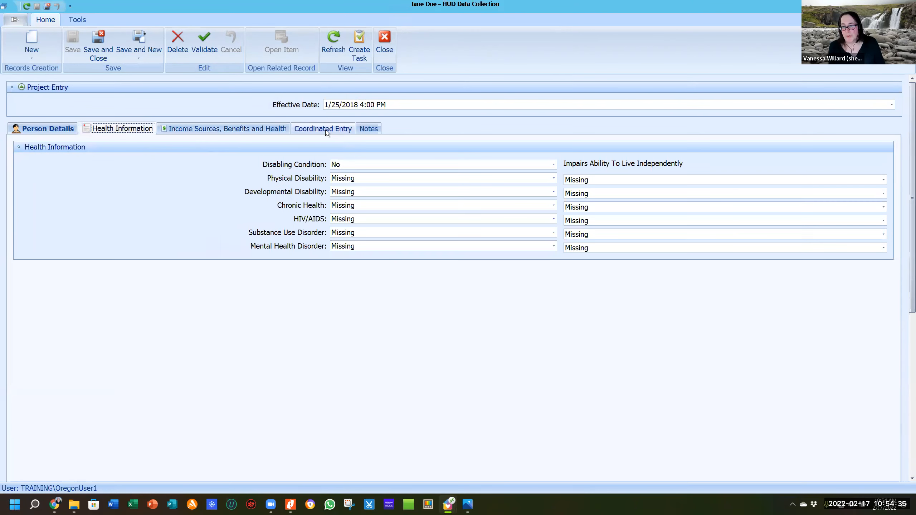
left_click(325, 130)
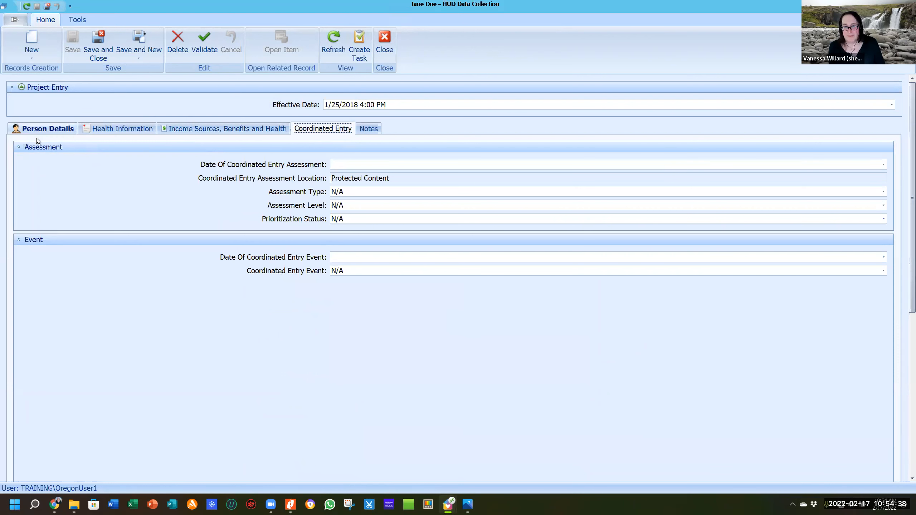
left_click(45, 131)
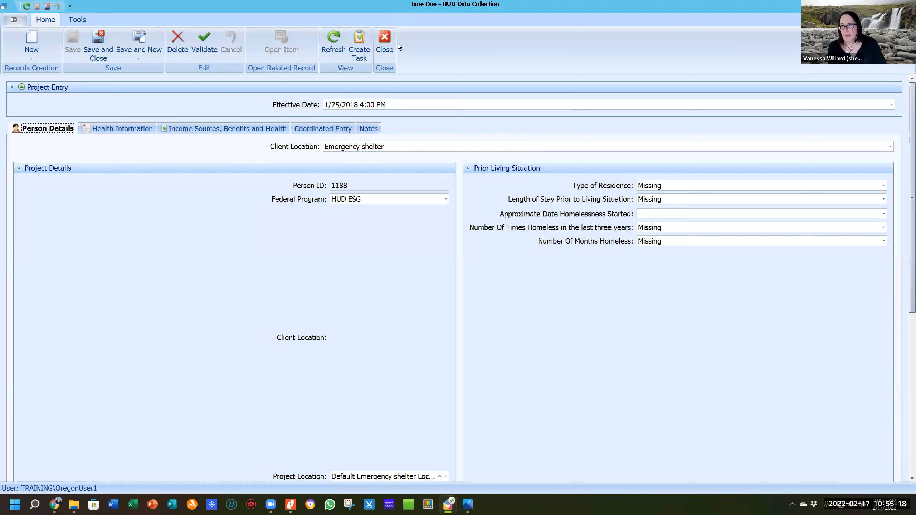
left_click(383, 40)
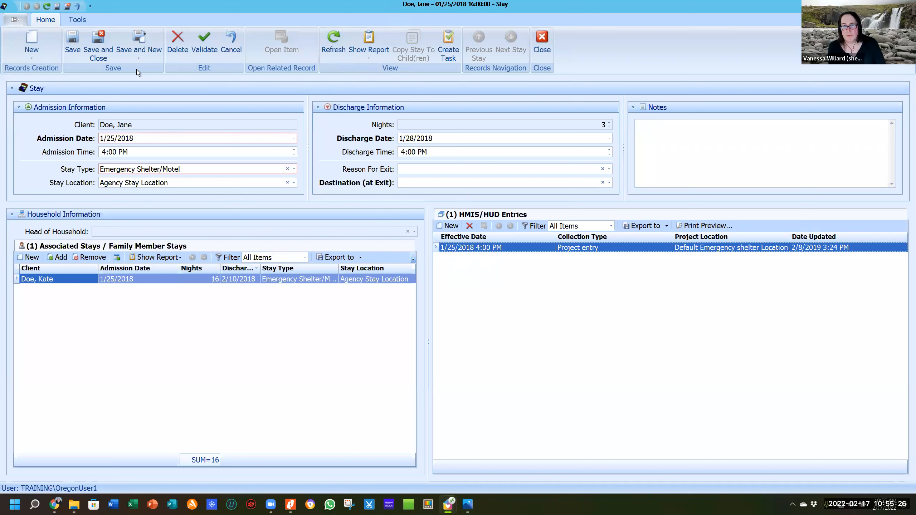
Close the stay without saving, then open another adult client from the Person List.
left_click(546, 35)
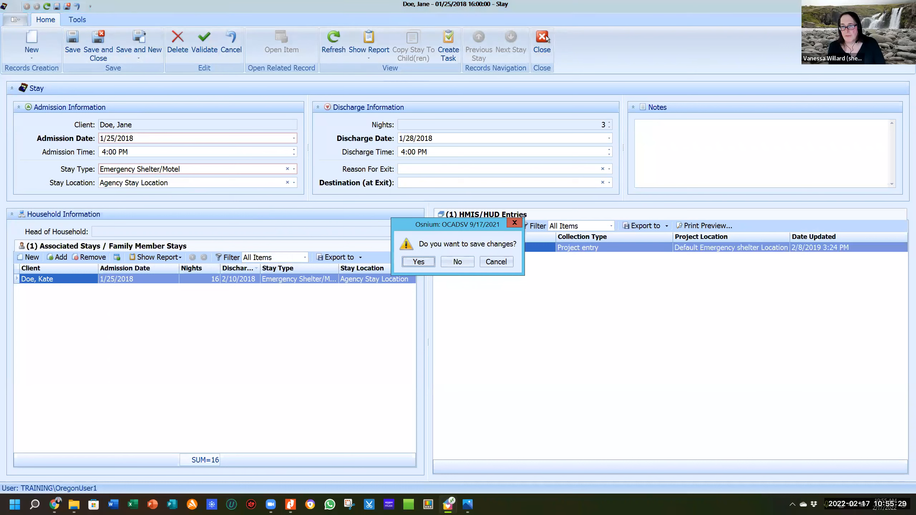
left_click(457, 261)
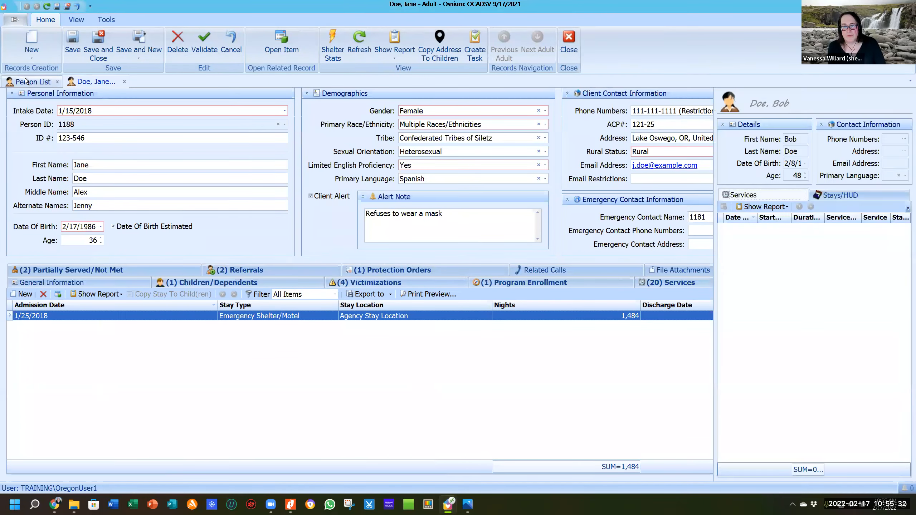
left_click(26, 80)
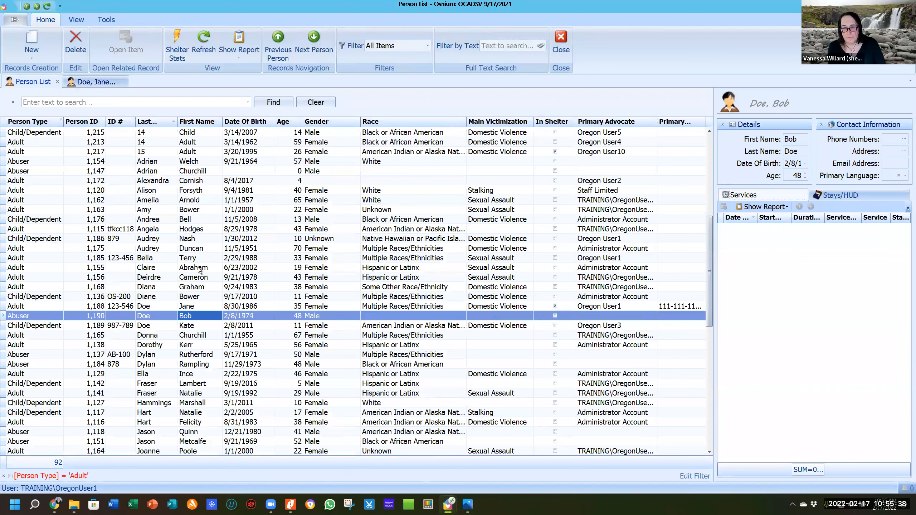
left_click(196, 287)
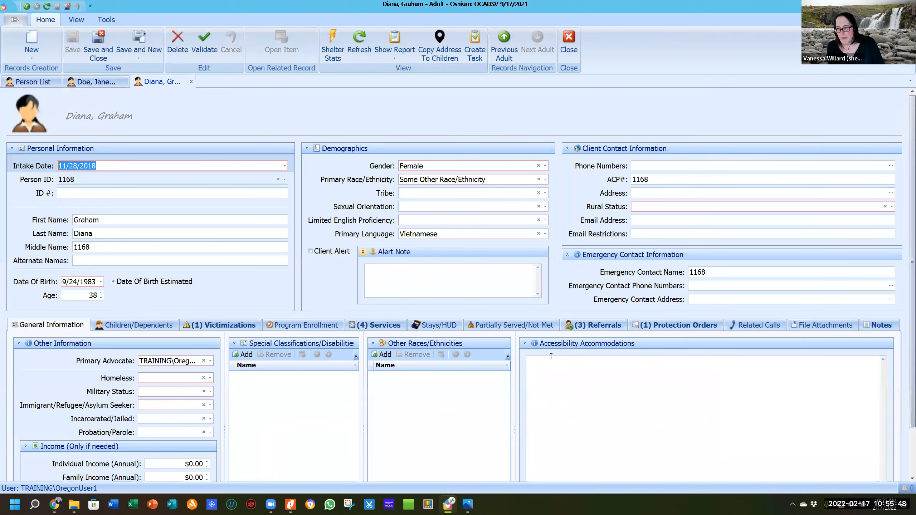
Start a new stay with a Project entry, then abandon the entry after validation errors.
left_click(427, 326)
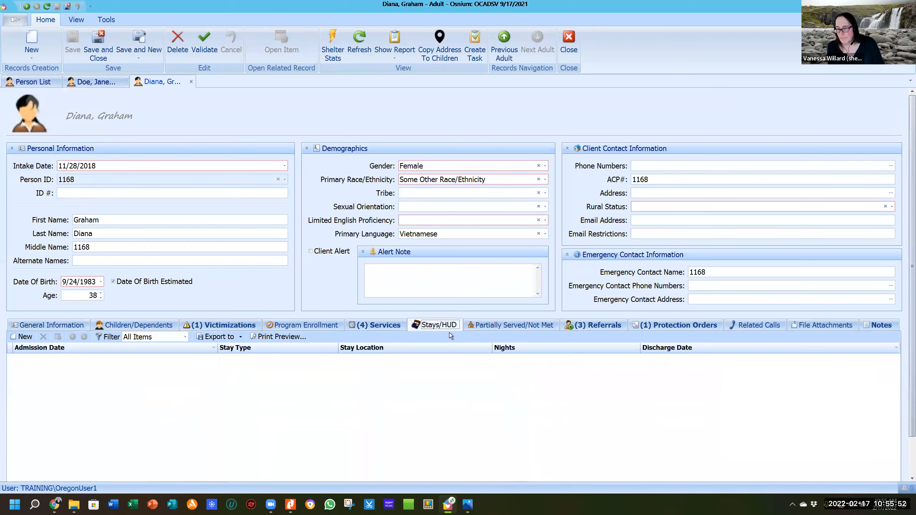
left_click(25, 336)
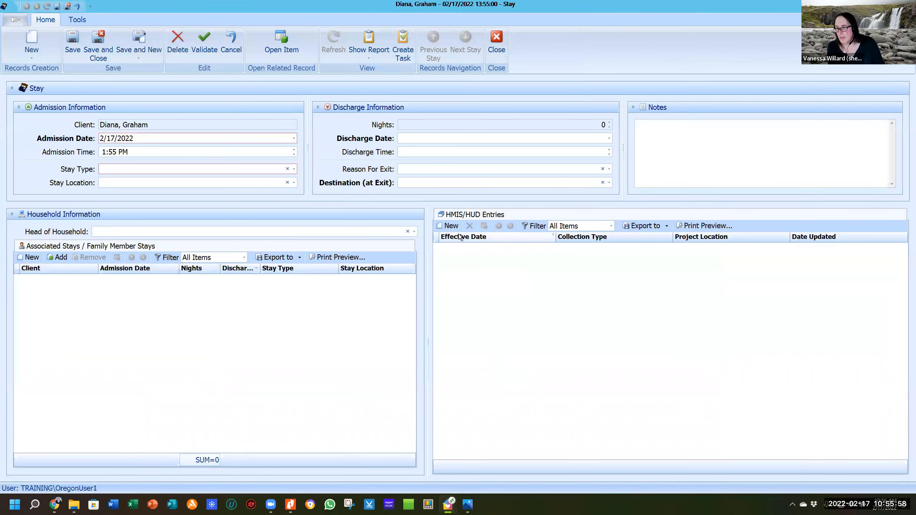
left_click(450, 226)
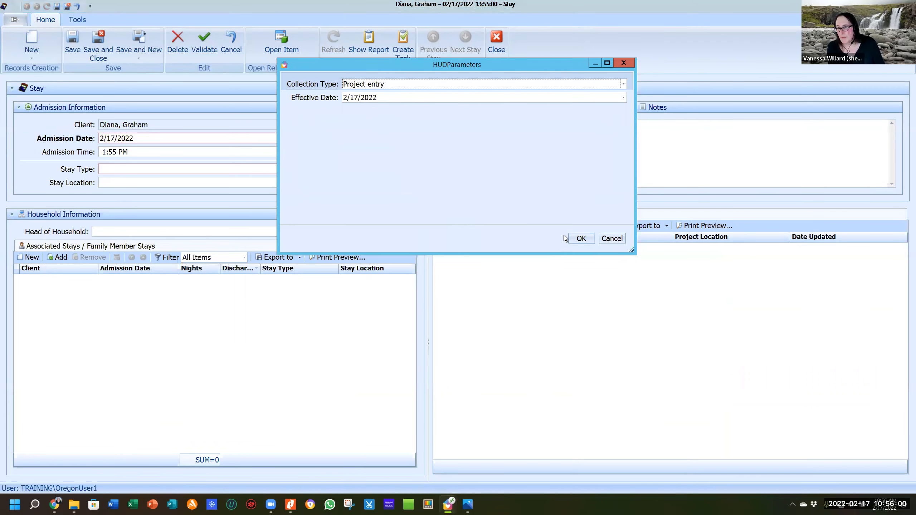
left_click(579, 237)
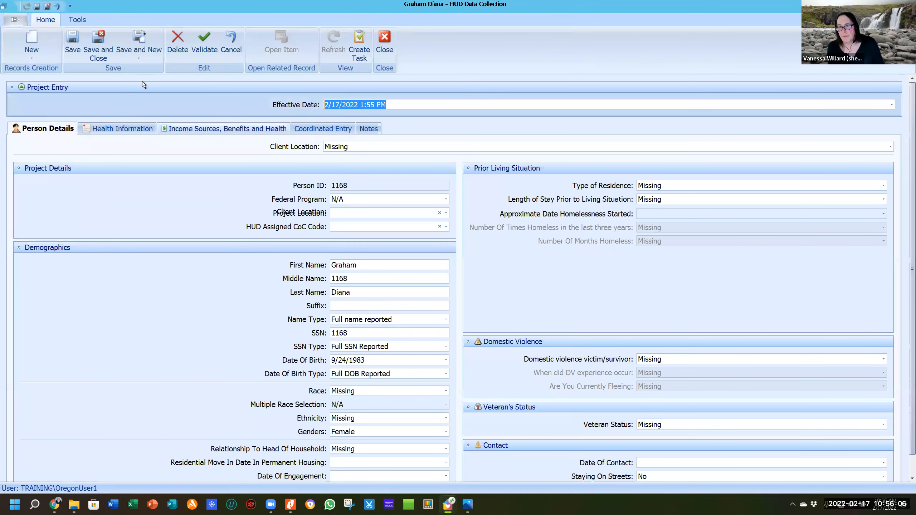
left_click(71, 40)
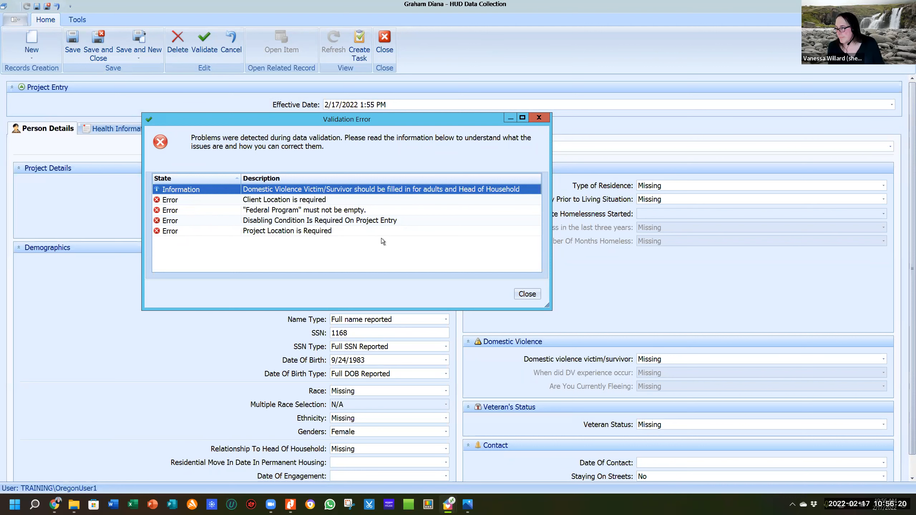
left_click(540, 118)
left_click(385, 42)
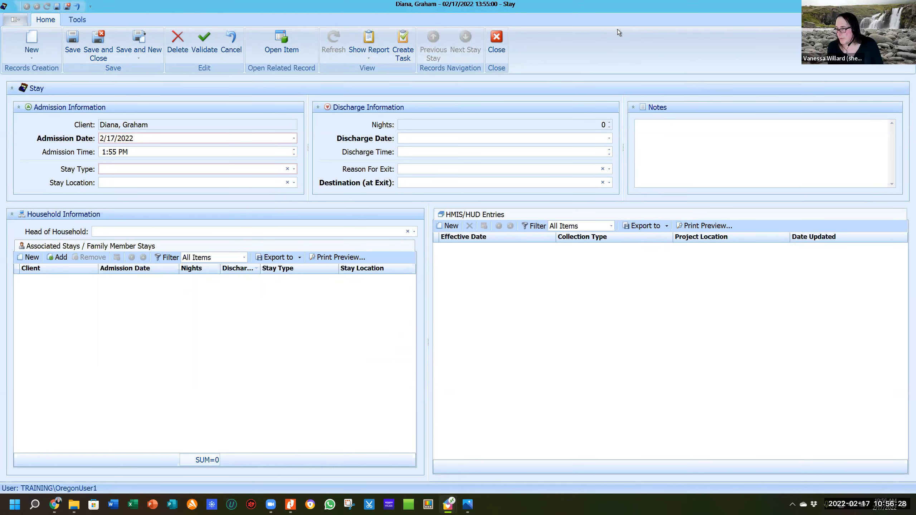
Close the new stay and return to the first client's record and her 1/25/2018 stay.
left_click(501, 38)
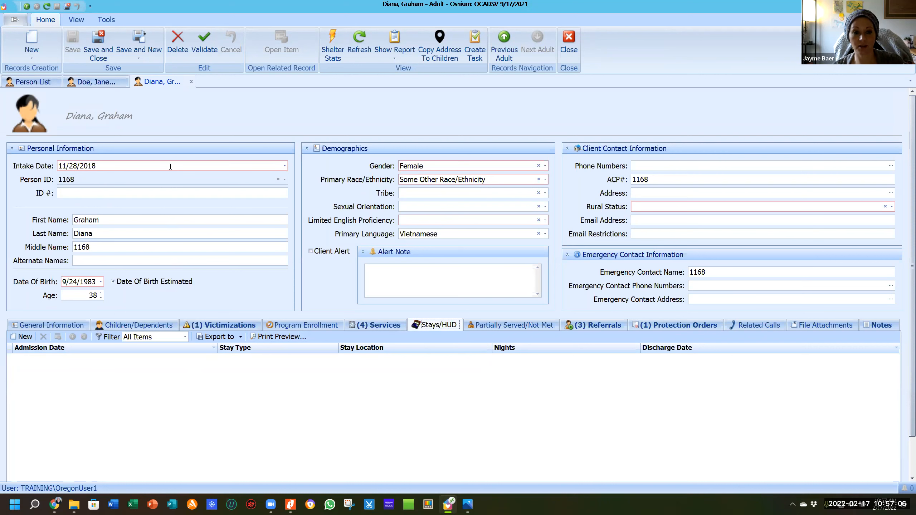
left_click(102, 82)
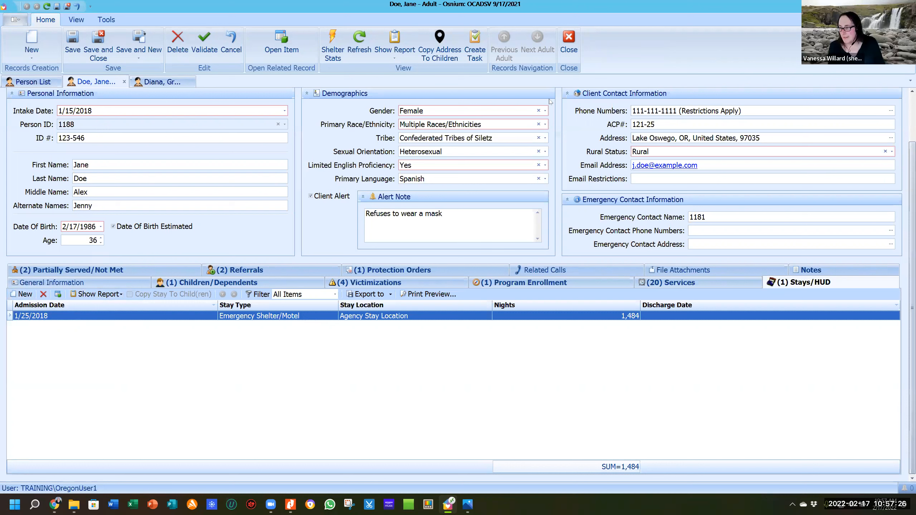
Start a new stay for the client with stay type Emergency Shelter/Motel and no location.
left_click(836, 283)
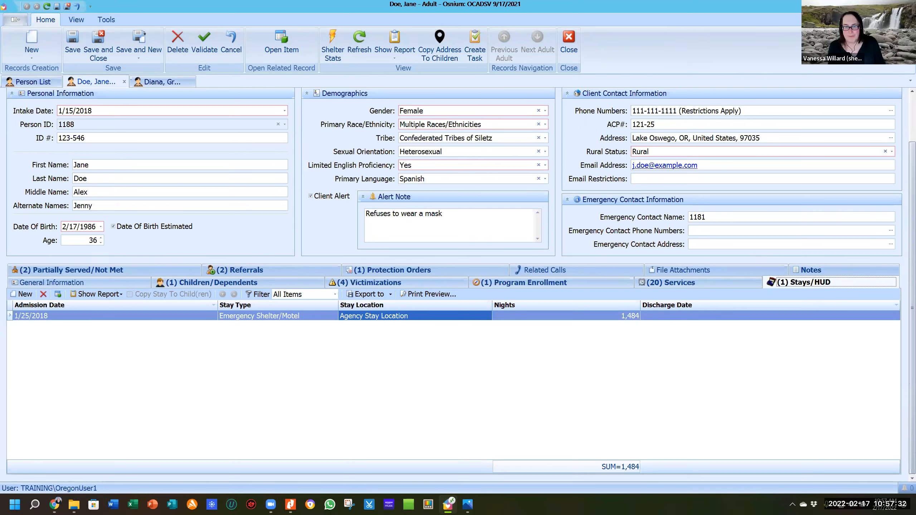
left_click(24, 295)
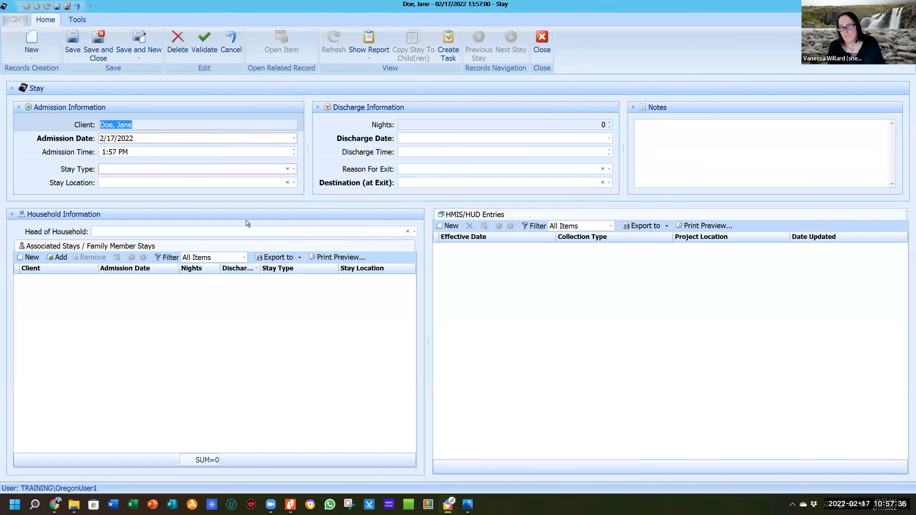
left_click(155, 169)
left_click(135, 219)
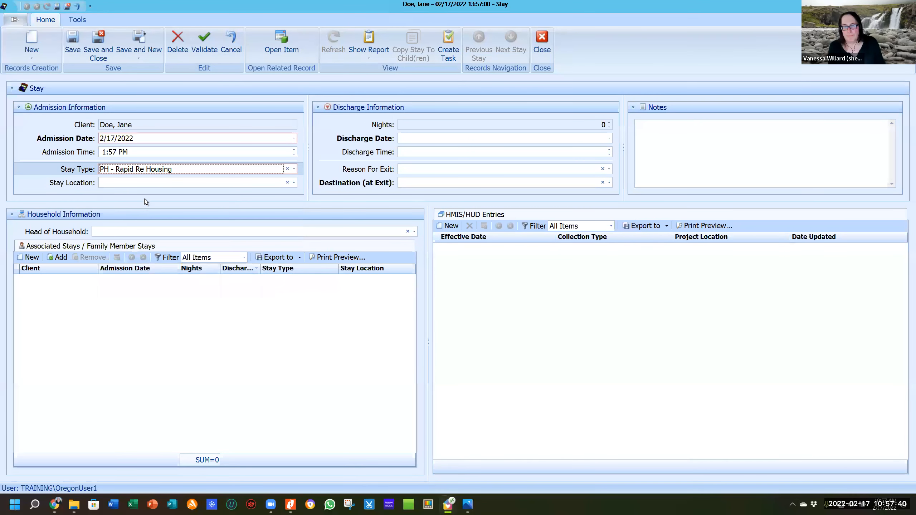
left_click(155, 170)
left_click(146, 190)
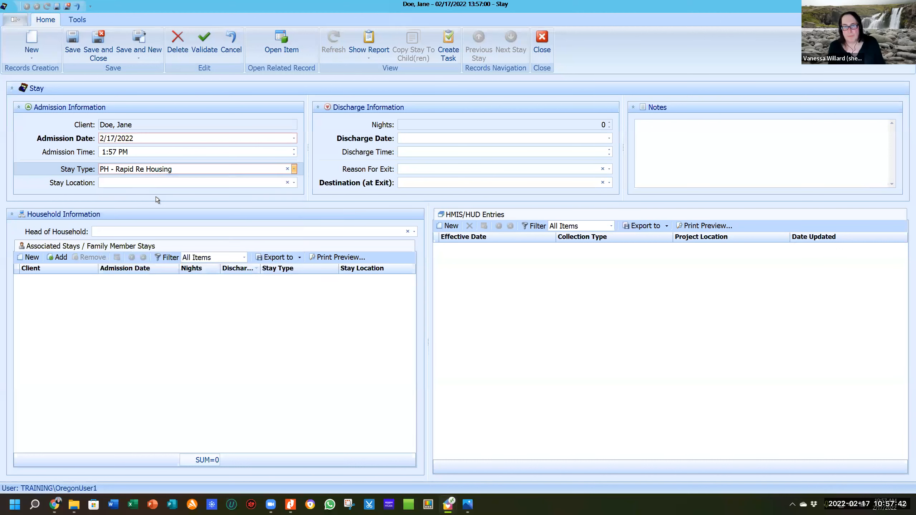
left_click(151, 183)
left_click(174, 185)
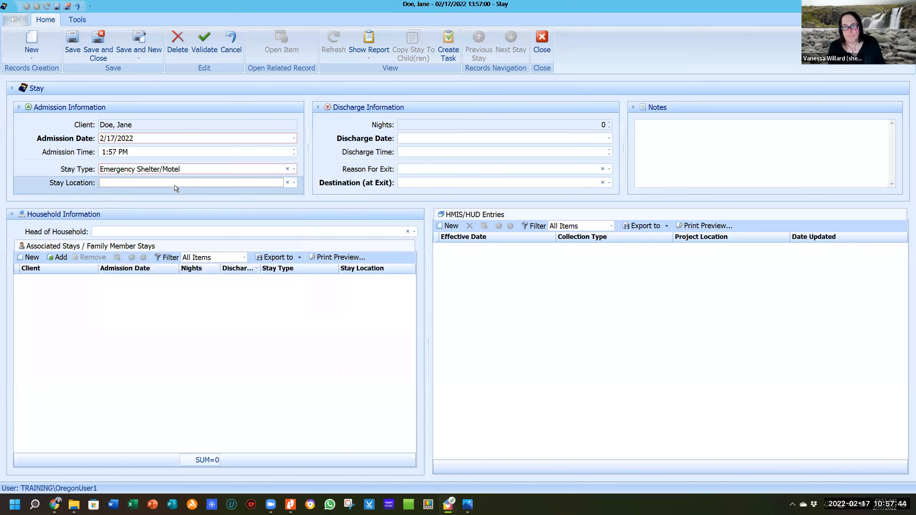
Associate the child's 1/25/2018 stay, save, and copy the stay to her children.
left_click(52, 258)
left_click(245, 148)
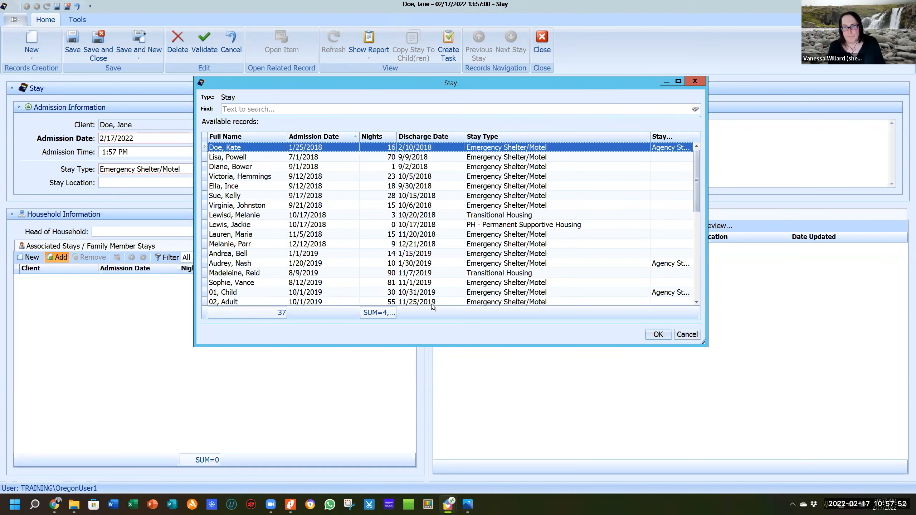
double_click(254, 146)
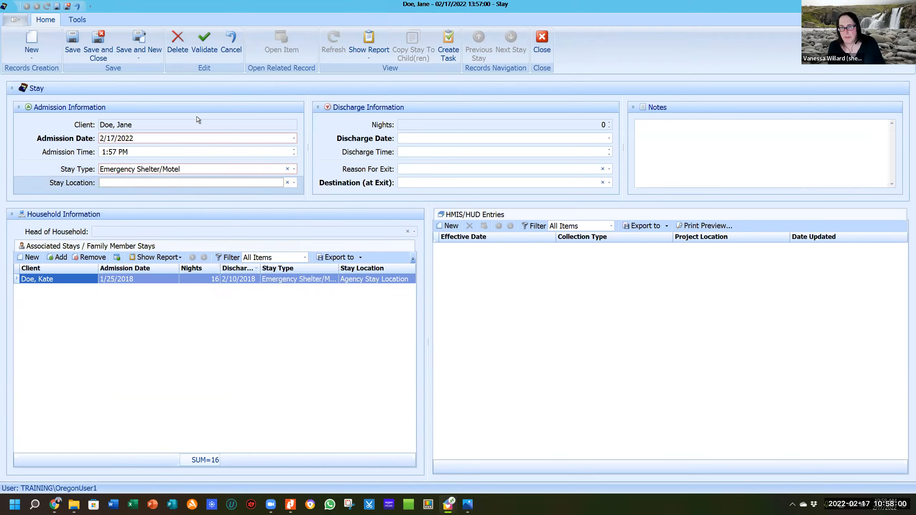
left_click(73, 39)
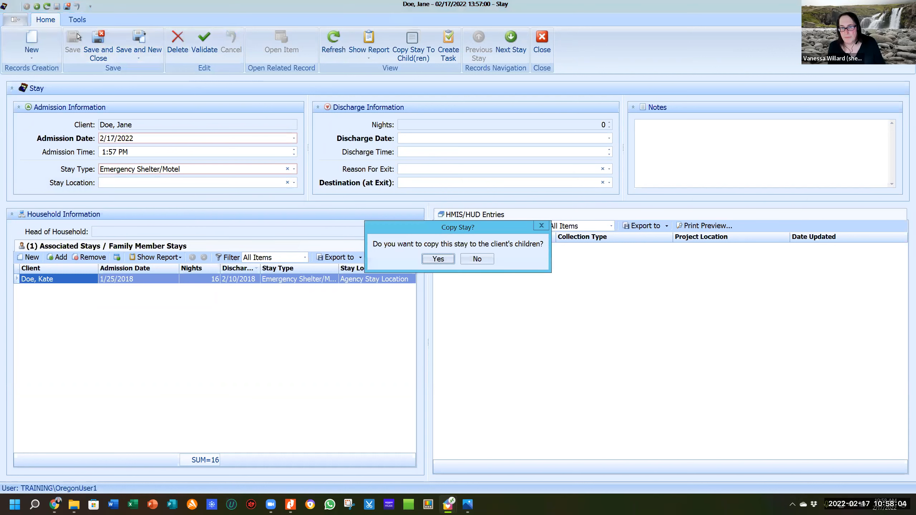
left_click(439, 260)
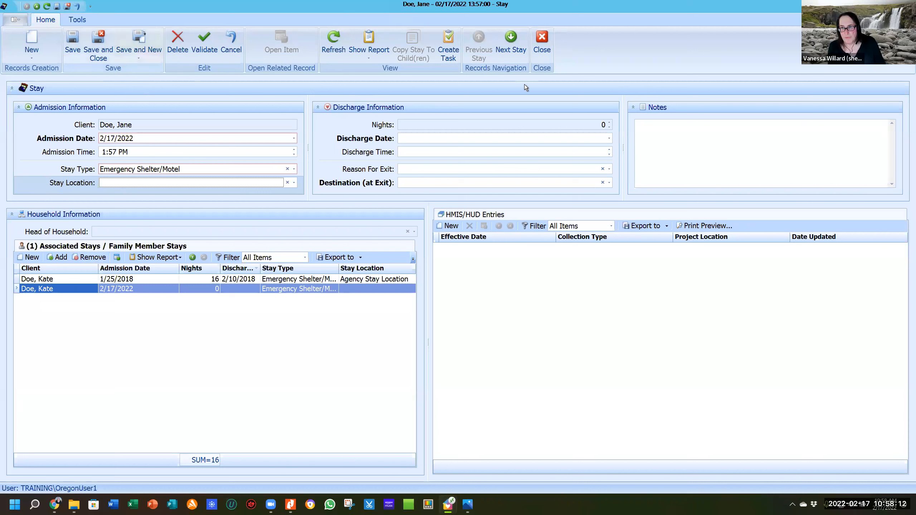
Save and close the new stay, then show the client's Children/Dependents.
left_click(543, 39)
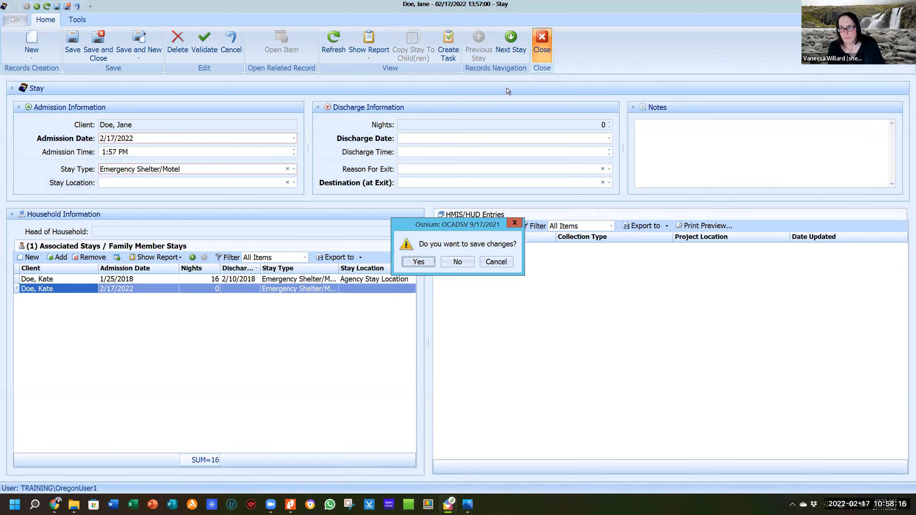
left_click(429, 262)
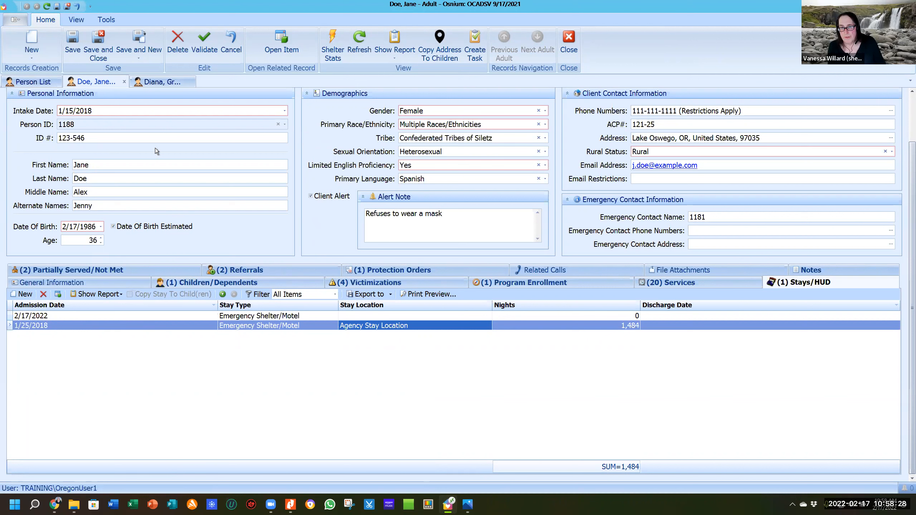
left_click(189, 283)
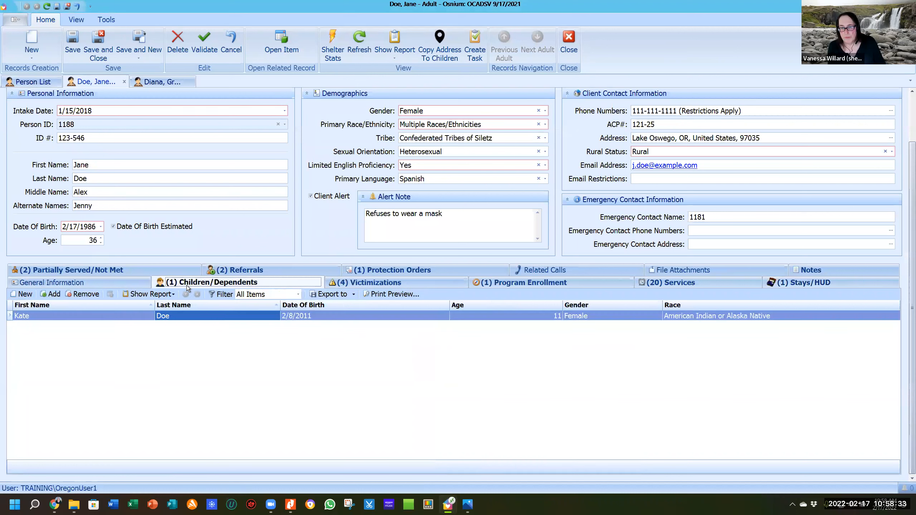
Open the 11-year-old child's record, review her stays, and return to the client's record.
left_click(114, 316)
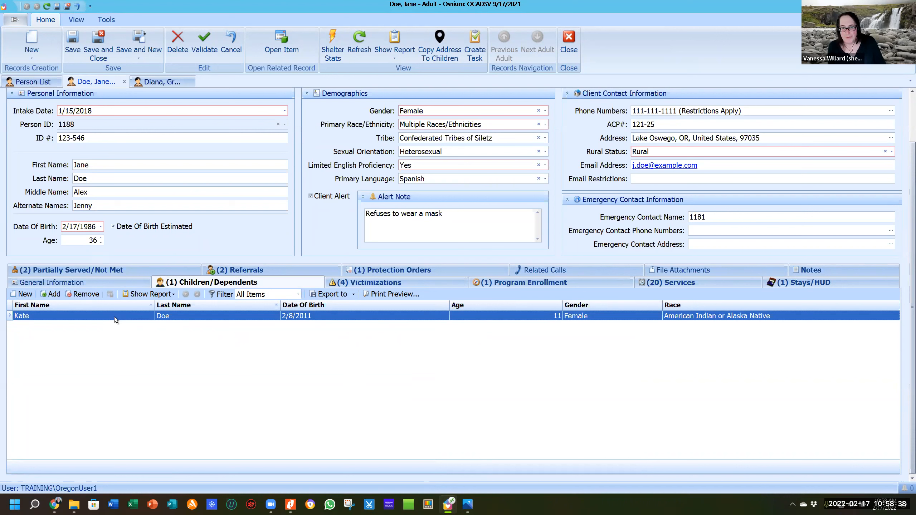
double_click(115, 316)
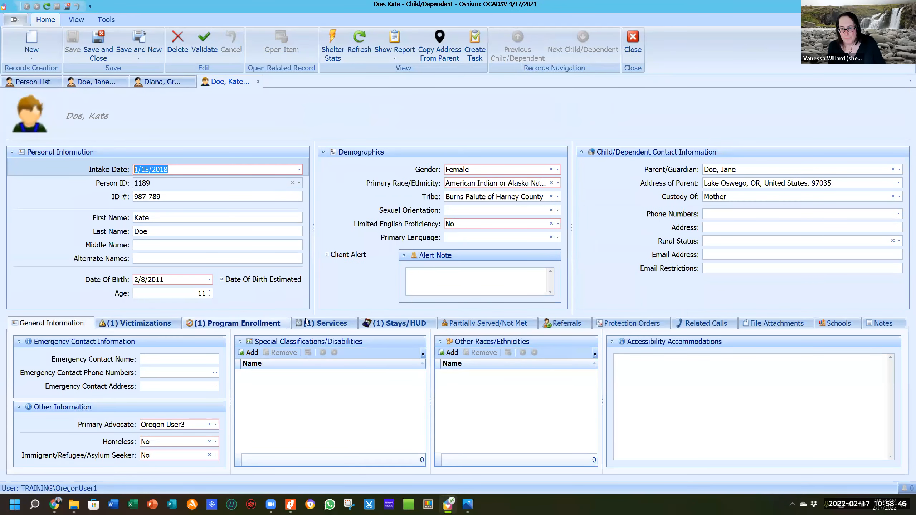
left_click(399, 327)
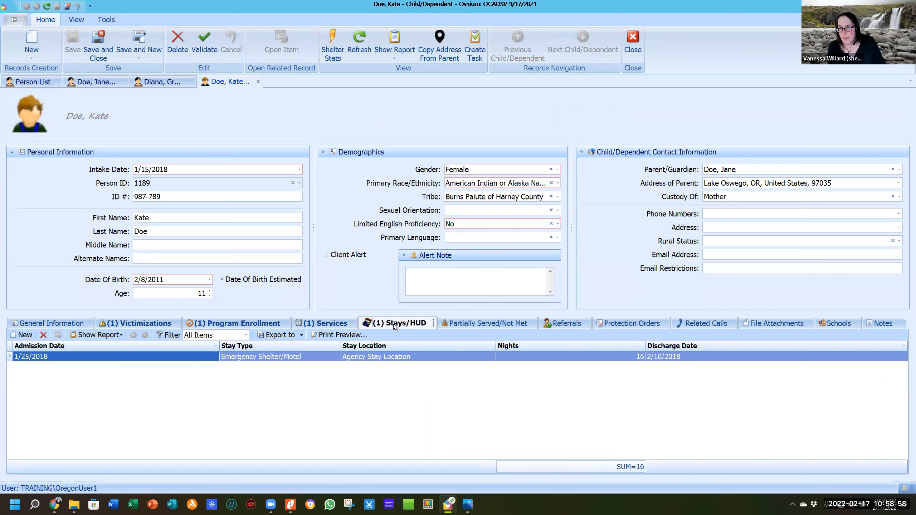
left_click(178, 82)
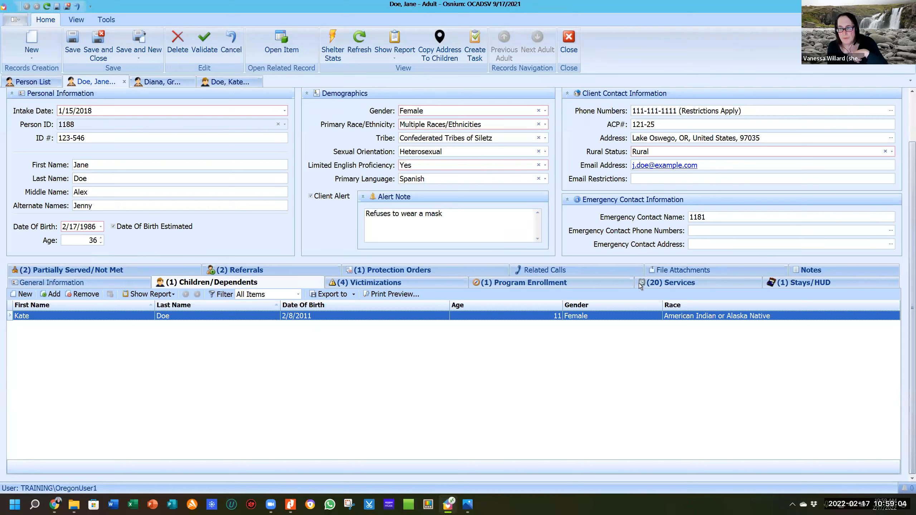
Review the client's stays, select the 2/17/2022 stay, then list her 20 services totalling 21.50 hours.
left_click(800, 283)
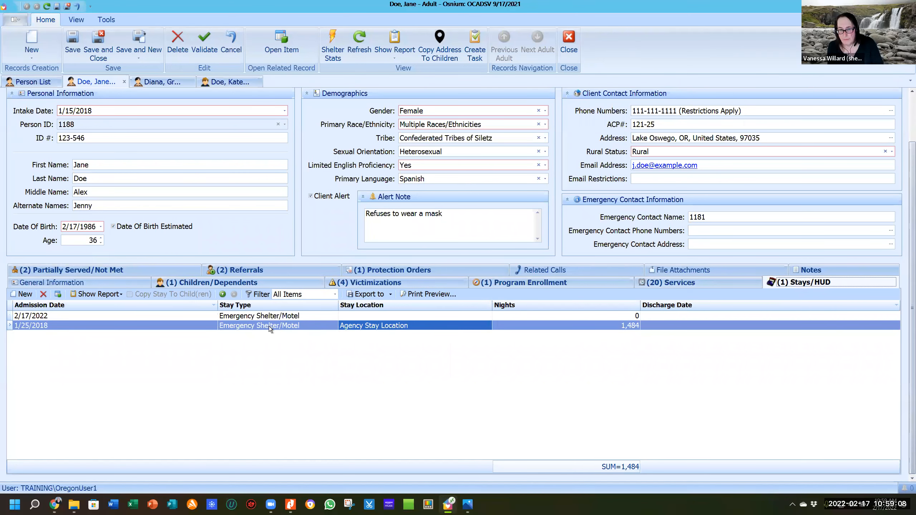
left_click(265, 316)
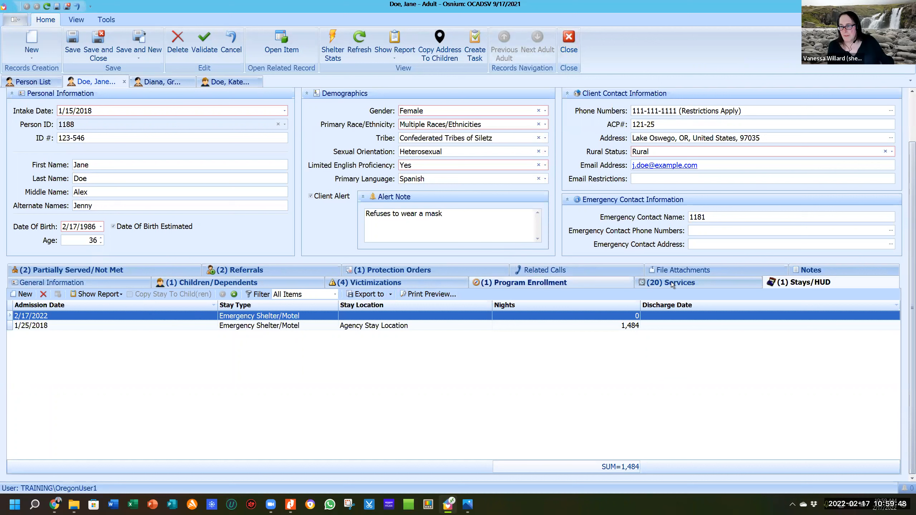
left_click(701, 282)
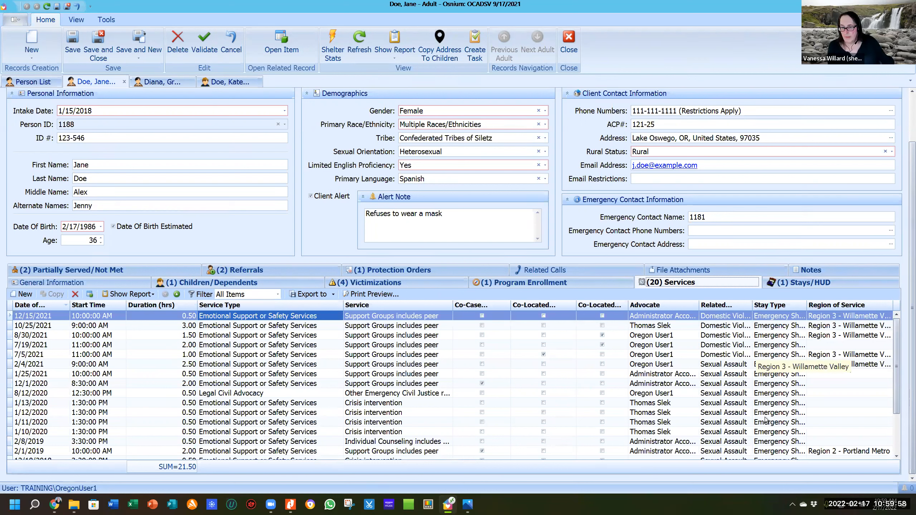
Show the client's Partially Served/Not Met list with its 1/12/2018 and 12/13/2018 Not Served entries.
left_click(113, 271)
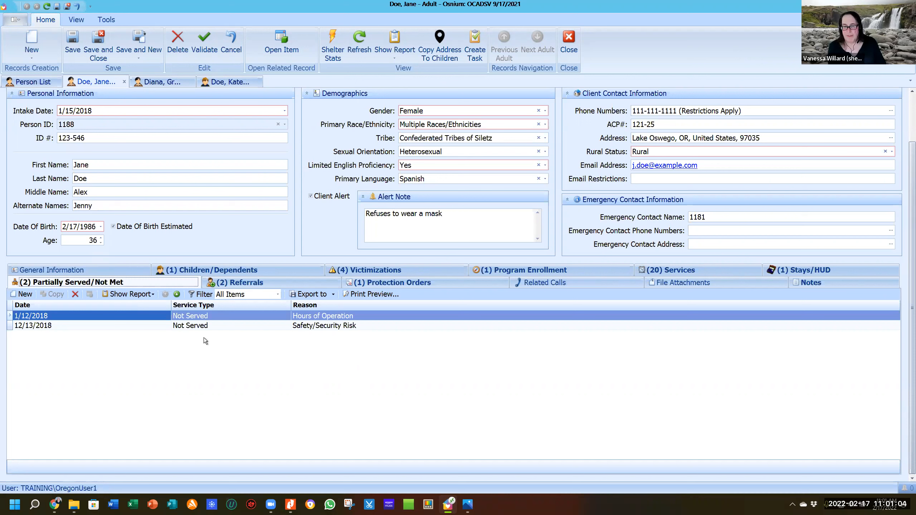
left_click(26, 295)
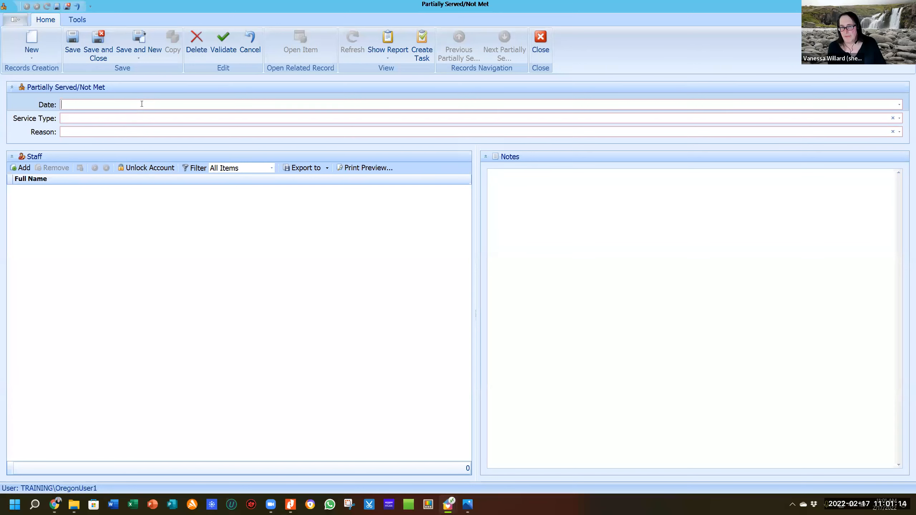
left_click(109, 118)
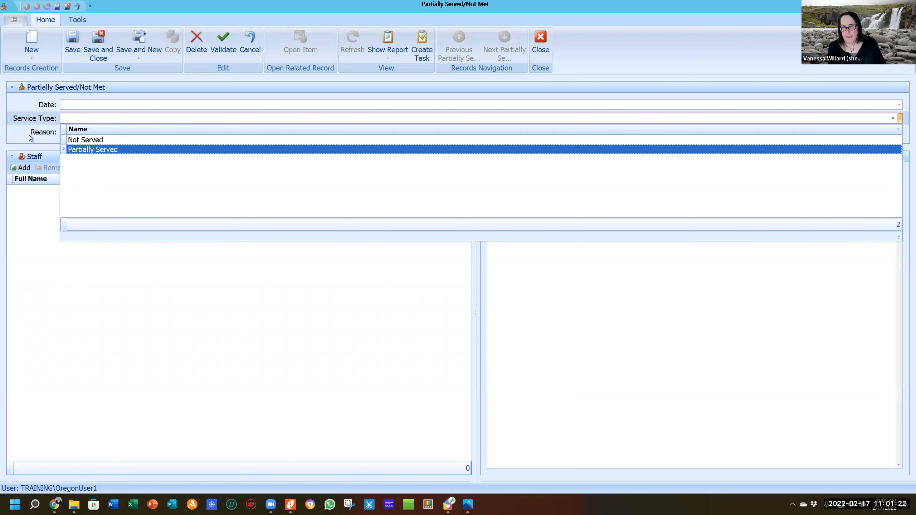
left_click(41, 135)
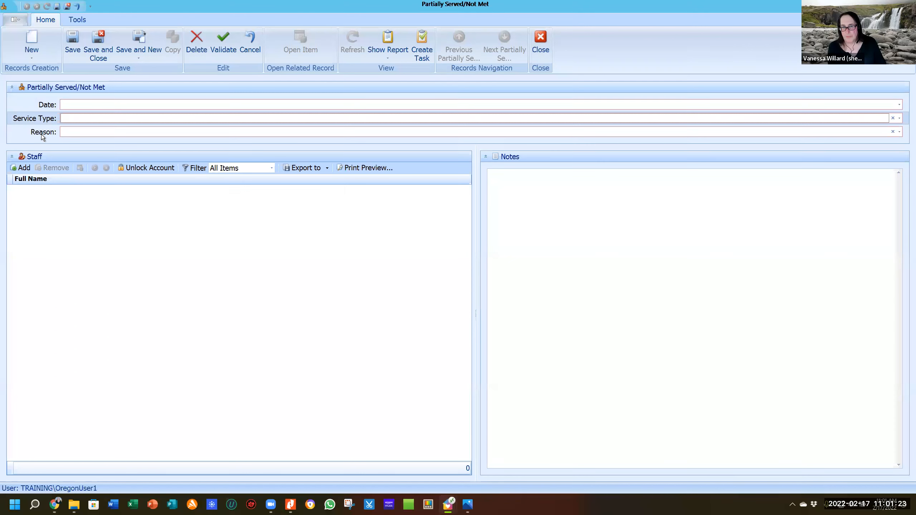
left_click(74, 133)
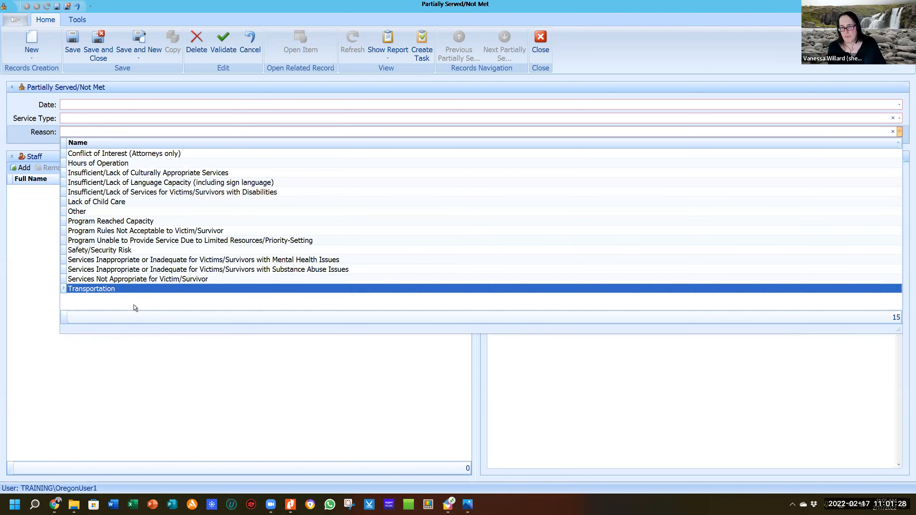
left_click(111, 106)
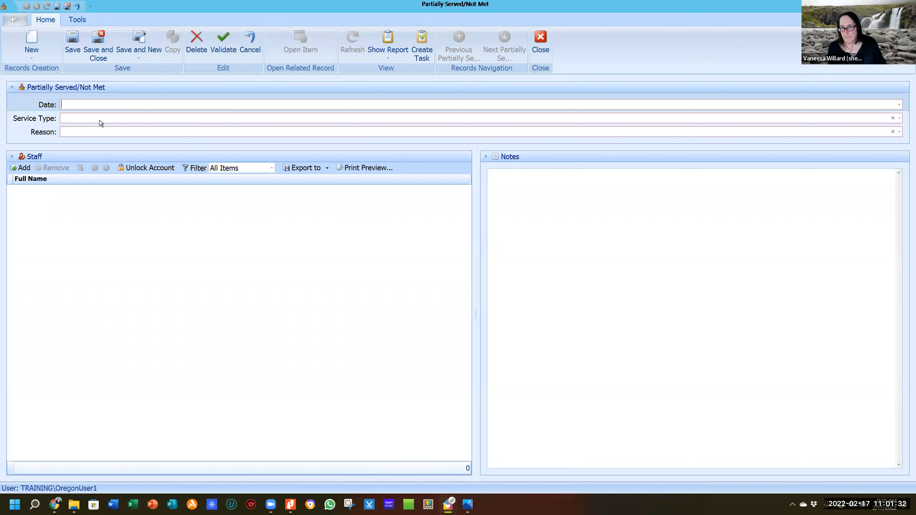
left_click(99, 120)
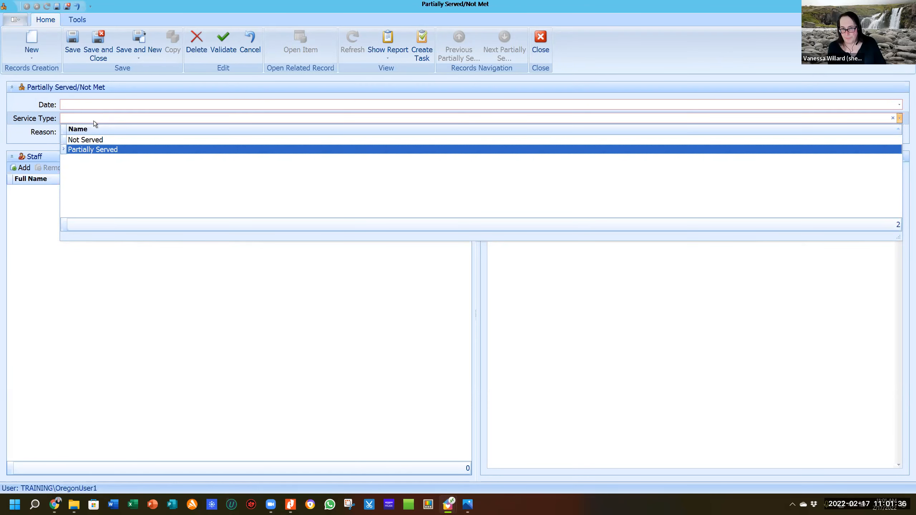
left_click(80, 131)
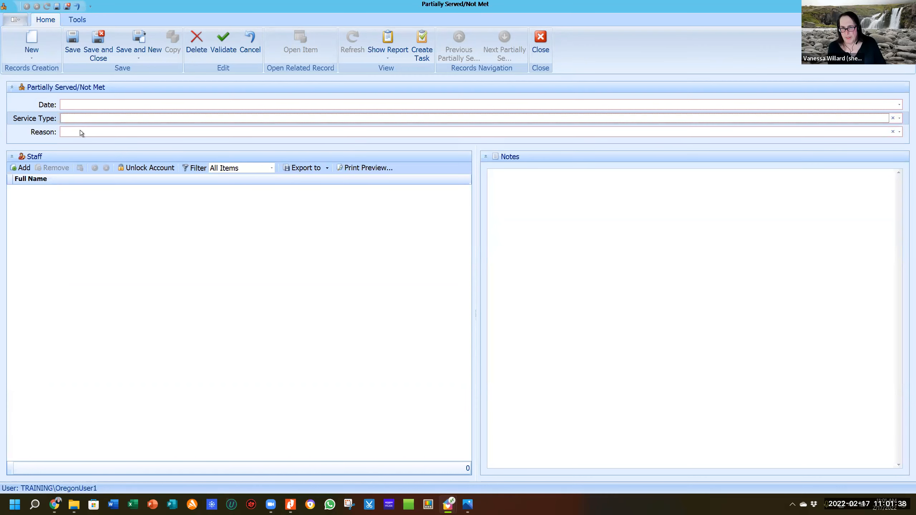
left_click(80, 130)
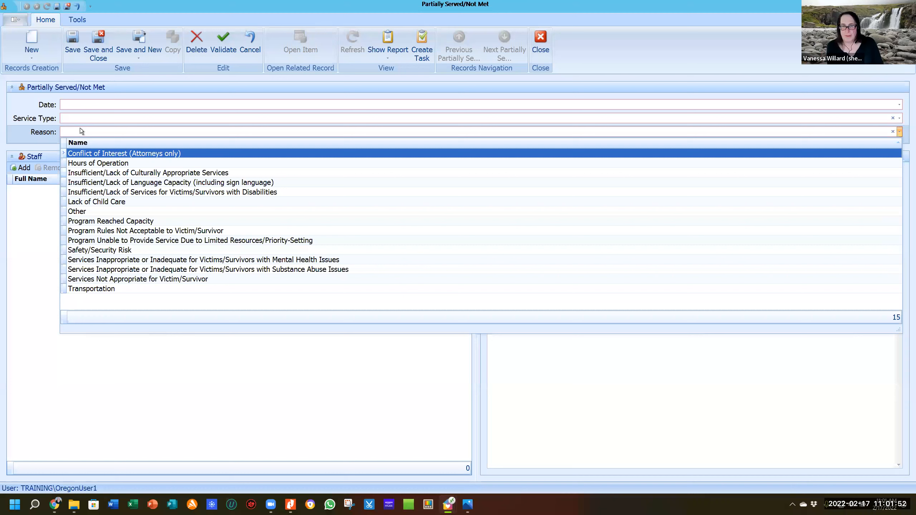
left_click(28, 219)
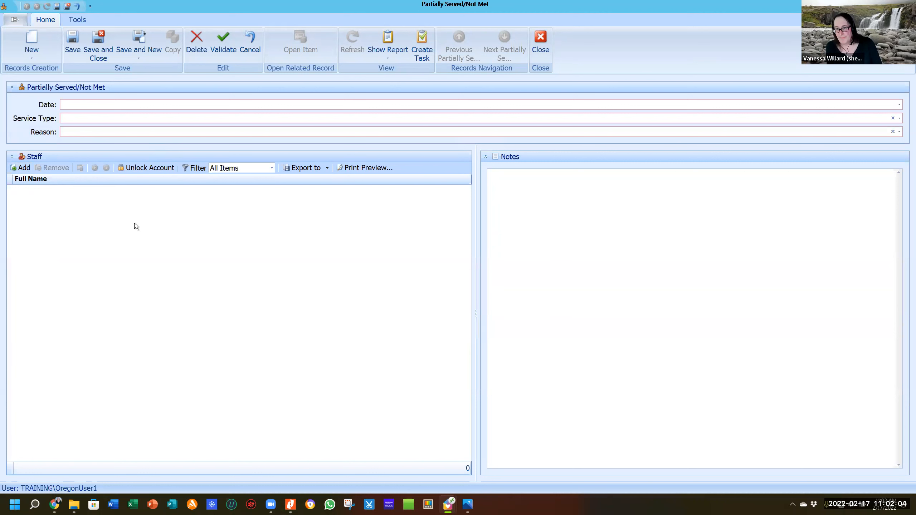
Discard the blank form, then view and close the 12/13/2018 and 1/12/2018 Not Served entries.
left_click(540, 44)
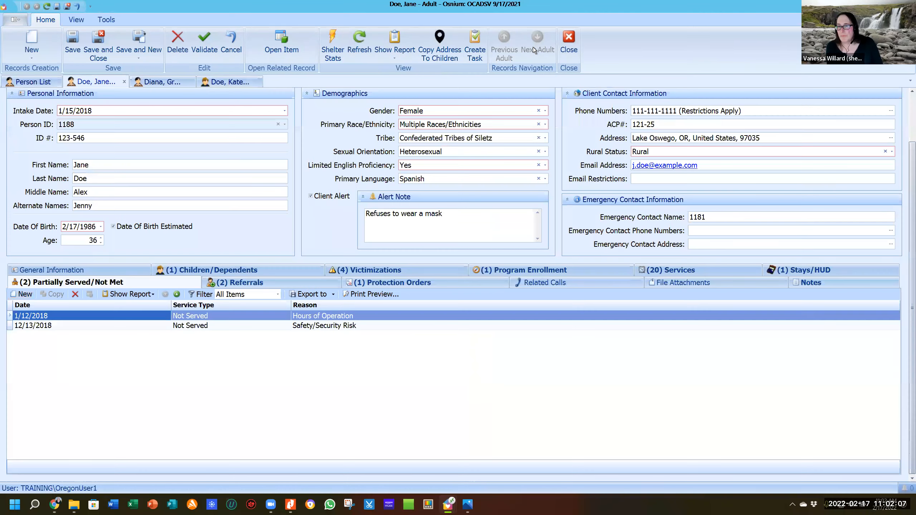
double_click(242, 325)
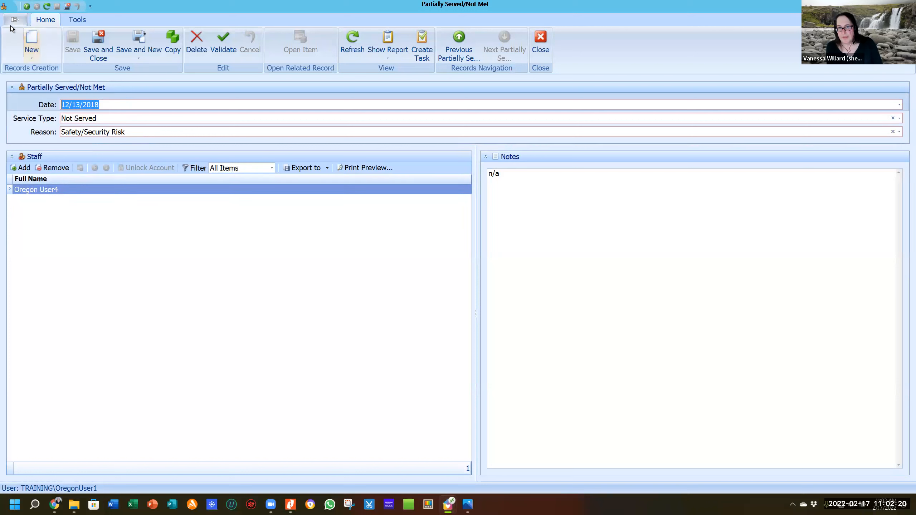
left_click(534, 40)
left_click(229, 315)
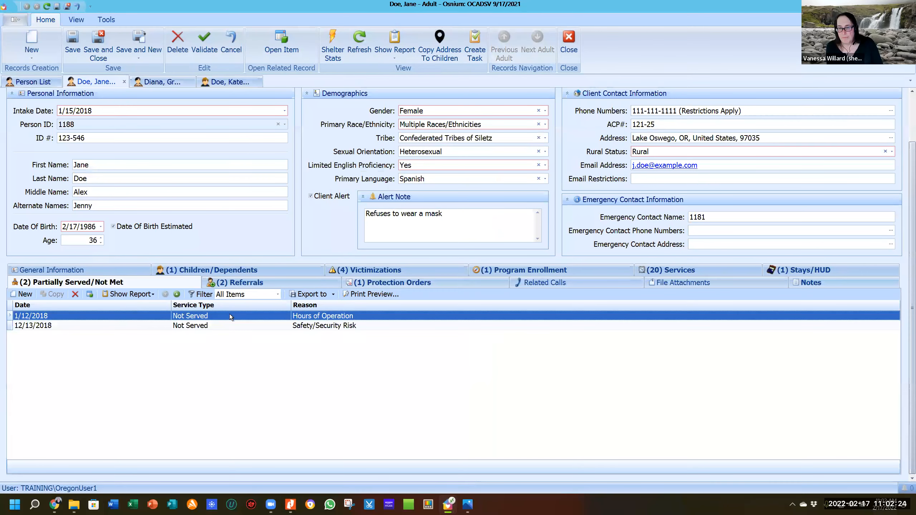
double_click(229, 315)
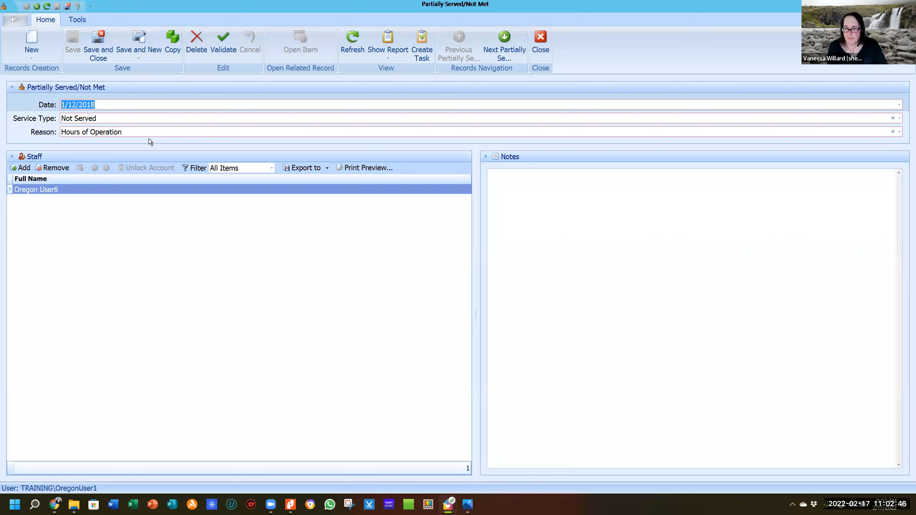
left_click(538, 40)
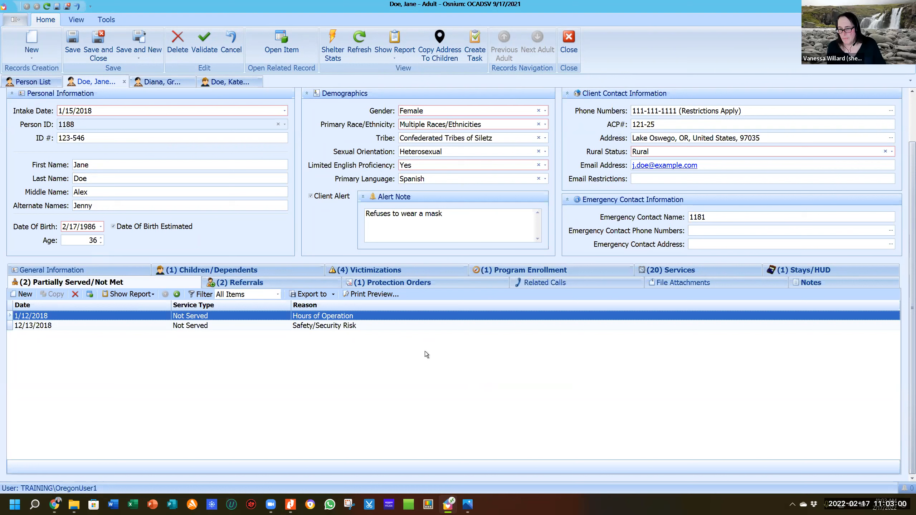
From the client's Referrals list (Court and Housing, 1/20/2018), start a new referral dated 2/17/2022.
left_click(302, 284)
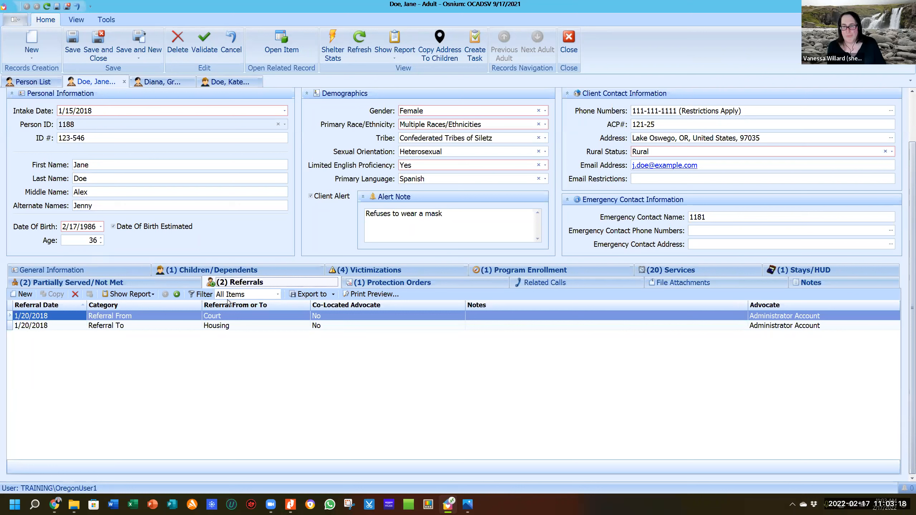
left_click(23, 294)
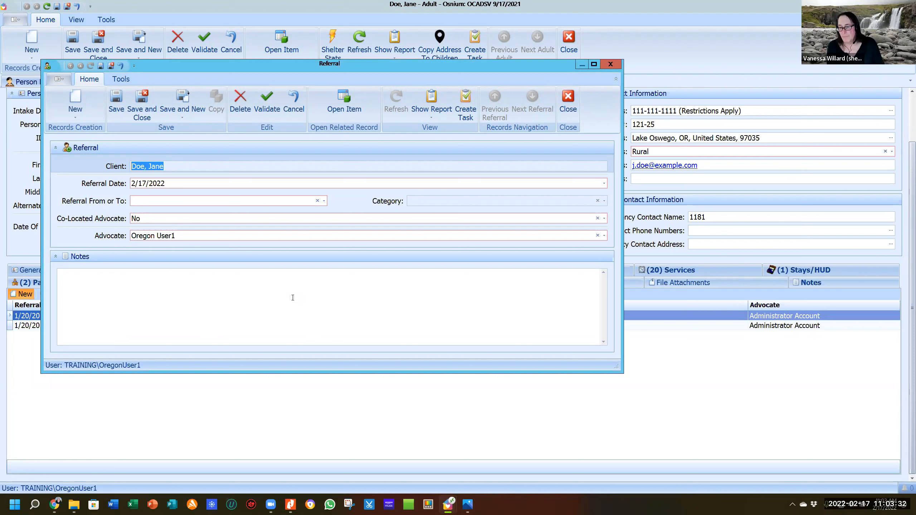
Maximize the referral form and set Referral To to DHS Child welfare staff.
left_click(594, 64)
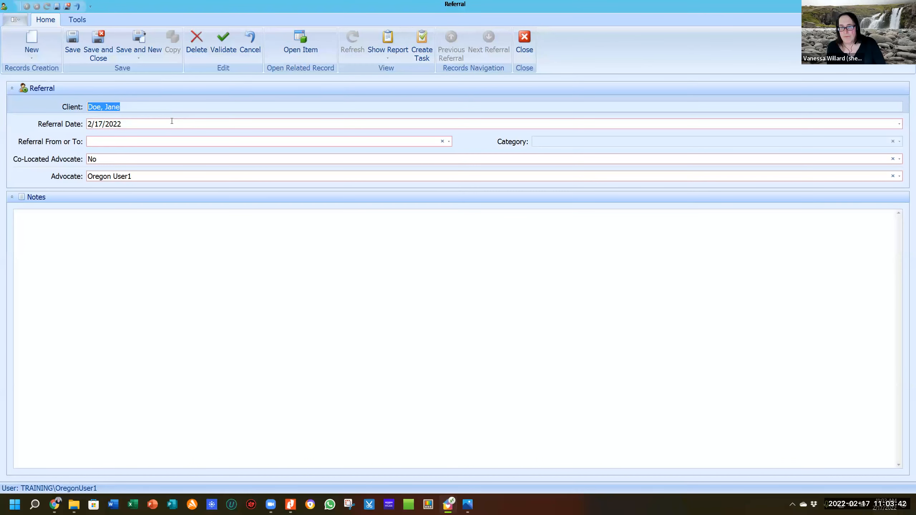
left_click(153, 143)
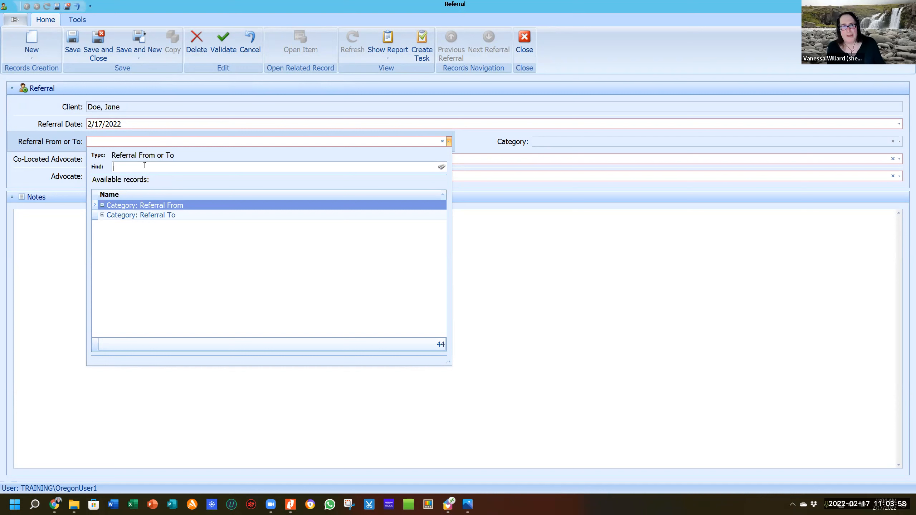
left_click(158, 215)
left_click(163, 213)
double_click(163, 213)
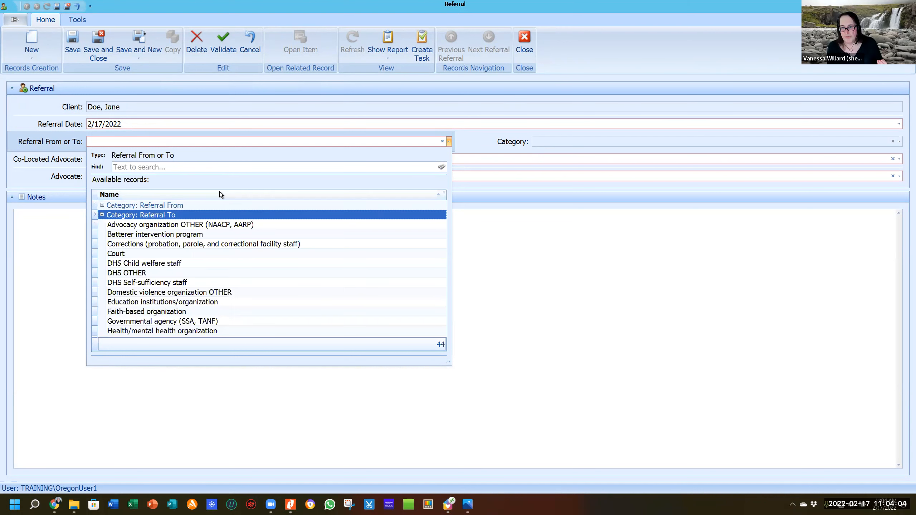
left_click(173, 264)
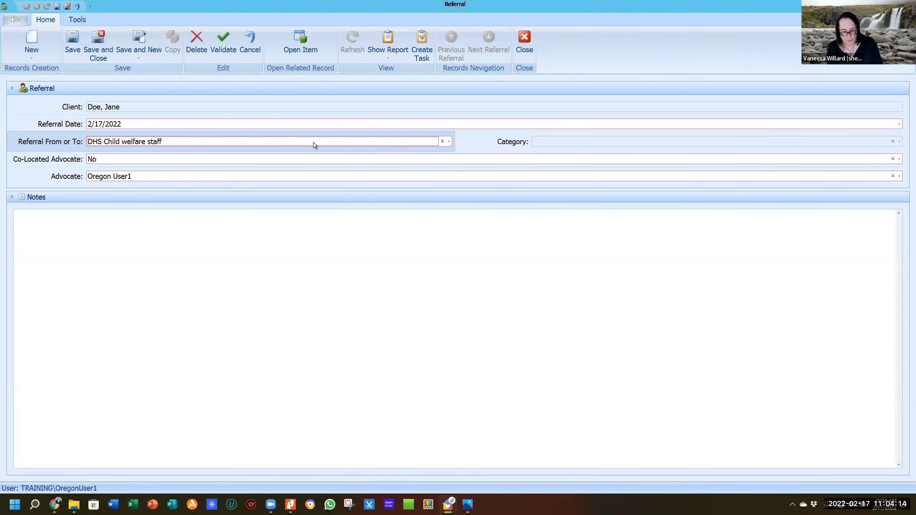
key("Tab")
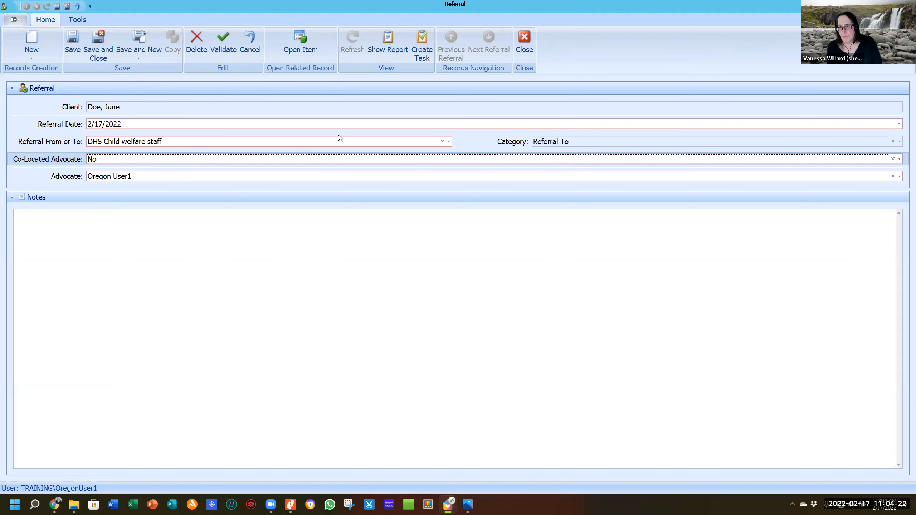
Set Co-Located Advocate to Yes and close the referral form.
left_click(204, 160)
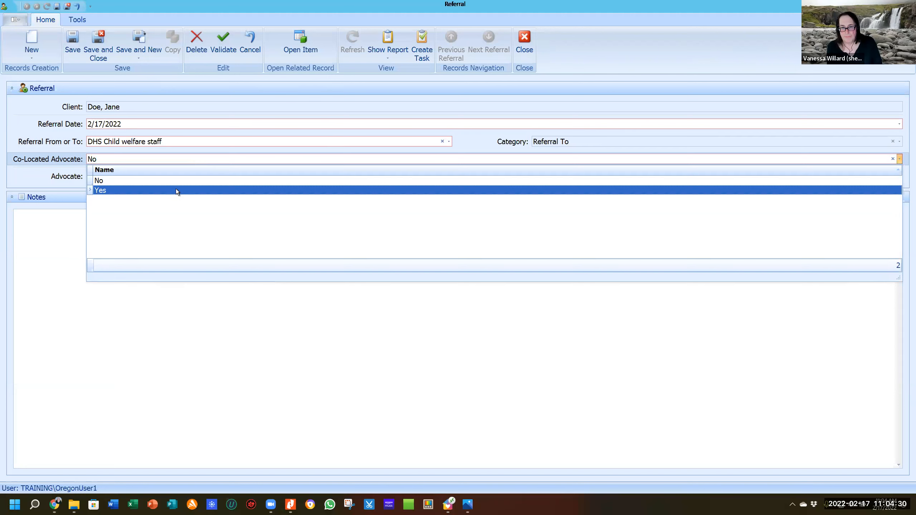
left_click(221, 190)
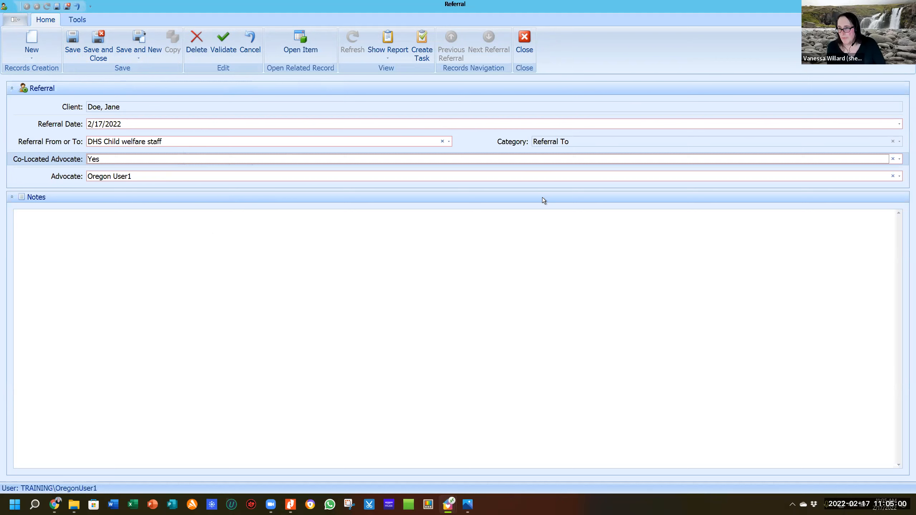
left_click(522, 38)
Discard the unsaved referral and show the client's protection orders, listing one Temporary Order - Extreme Risk PO.
left_click(455, 261)
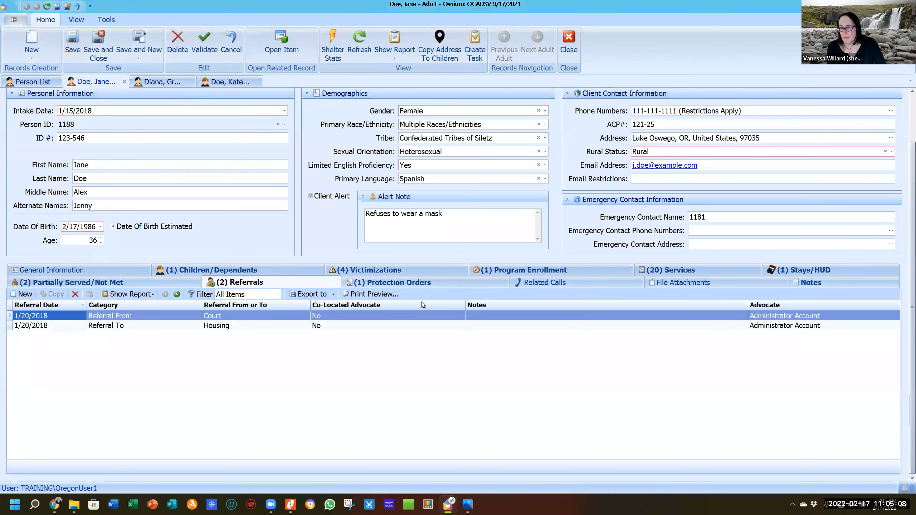
left_click(415, 285)
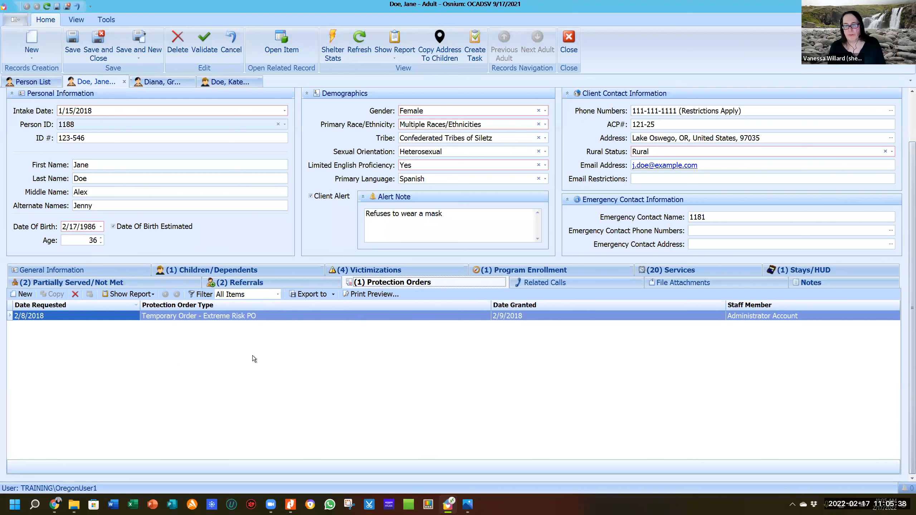
Start a new protection order, look over its types and date fields, then close it unsaved.
left_click(21, 294)
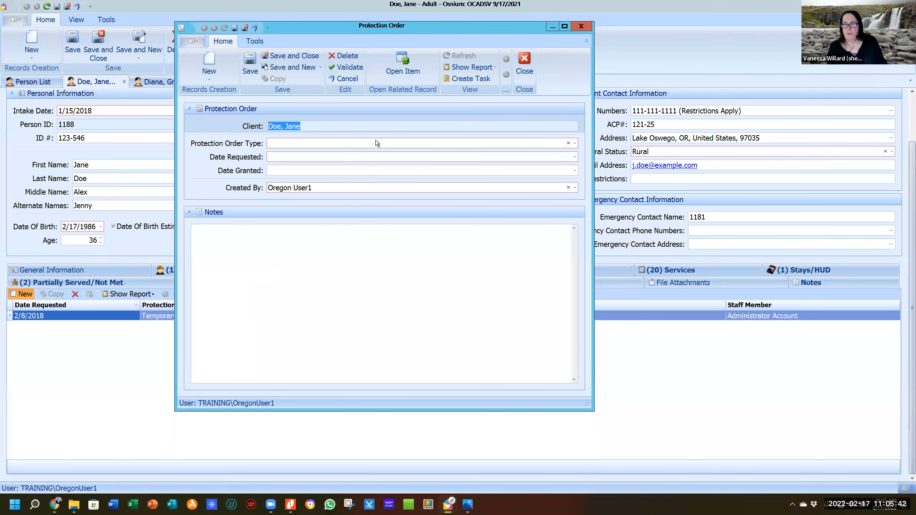
left_click(364, 142)
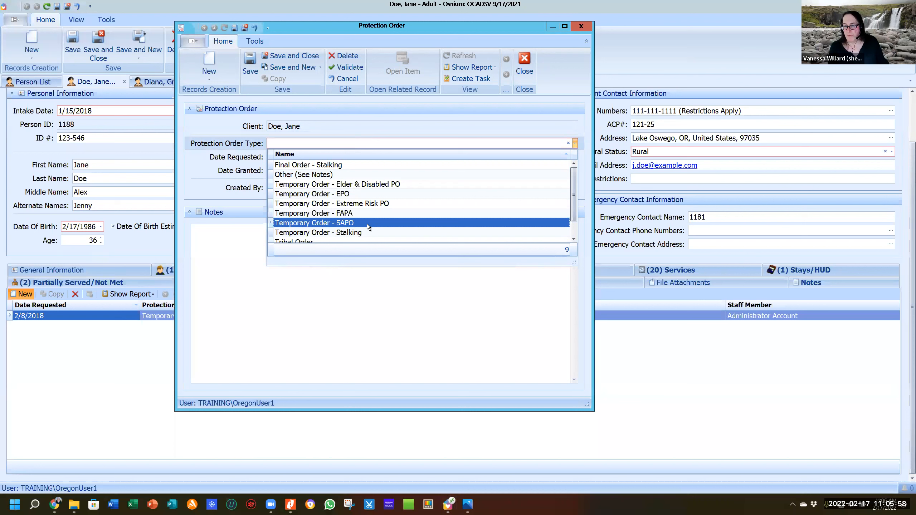
scroll(387, 219, "down", 1)
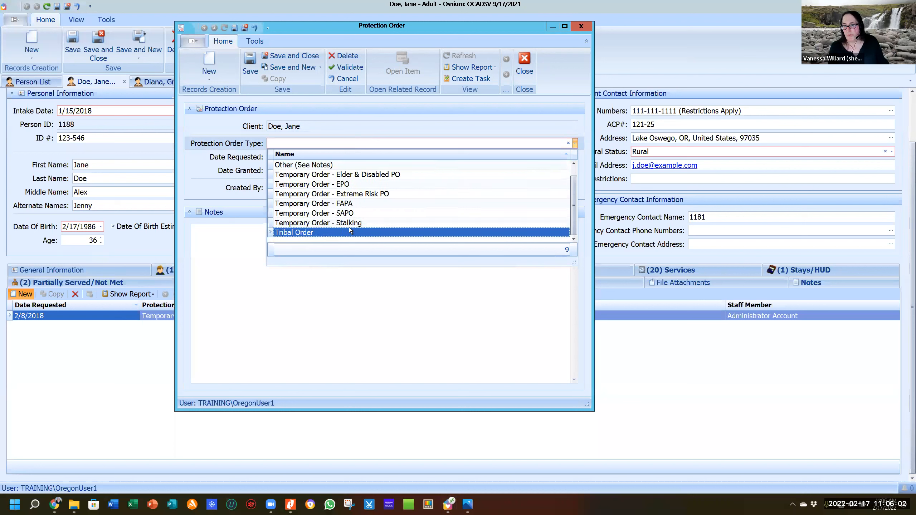
scroll(349, 229, "up", 1)
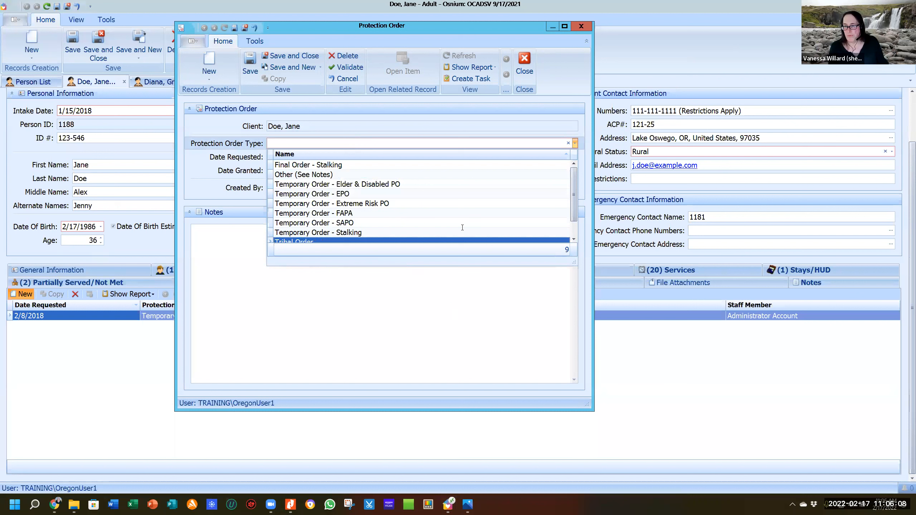
left_click(463, 115)
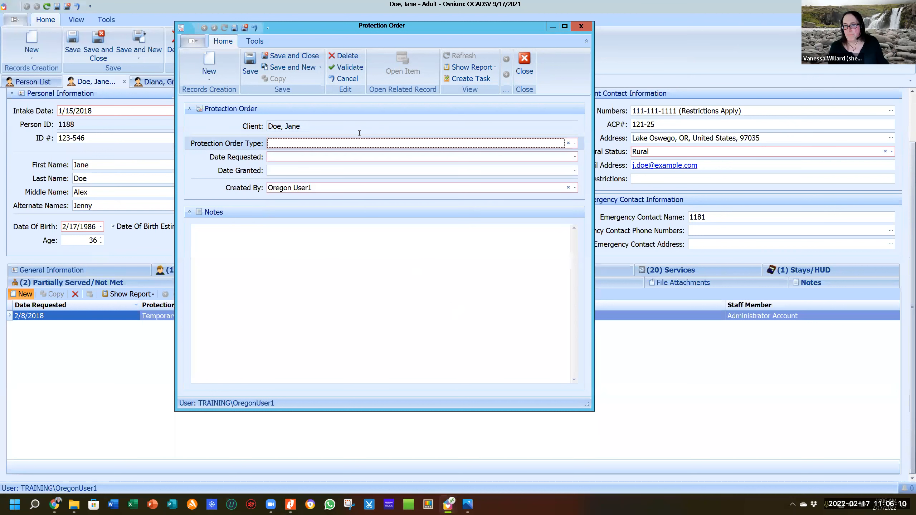
left_click(326, 157)
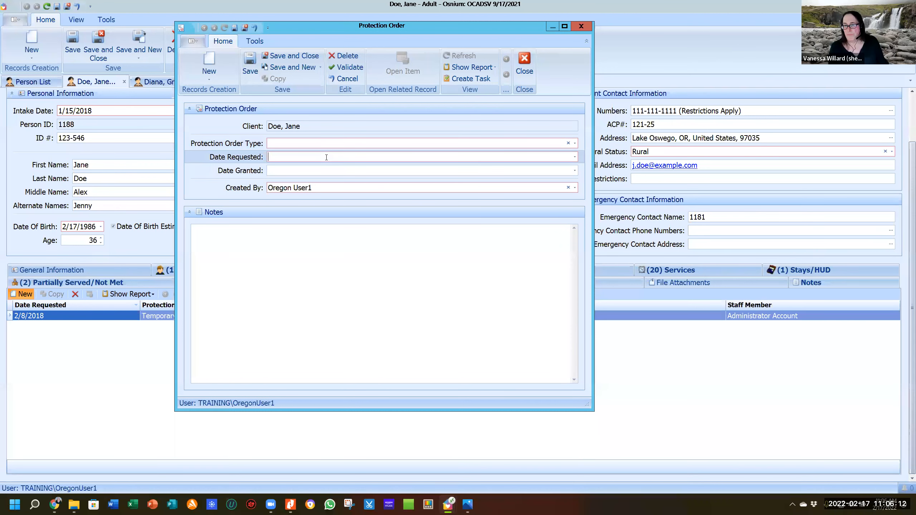
left_click(317, 170)
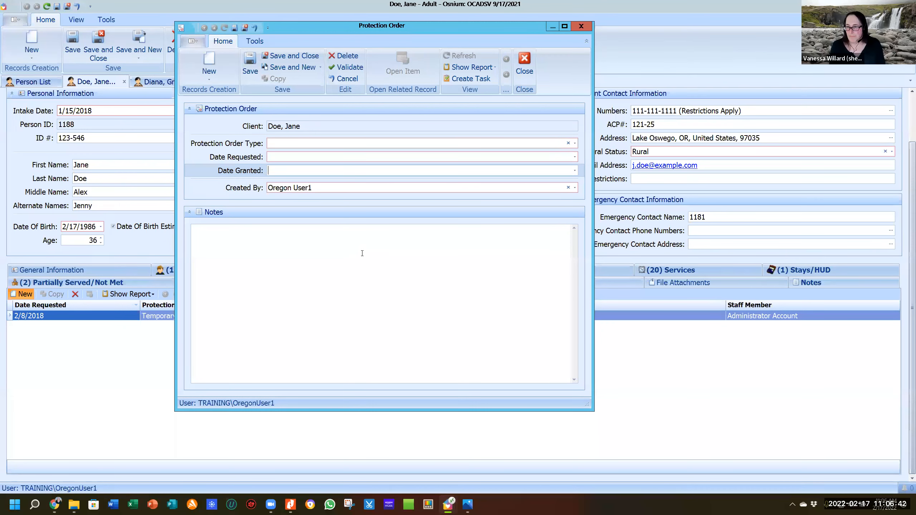
left_click(527, 59)
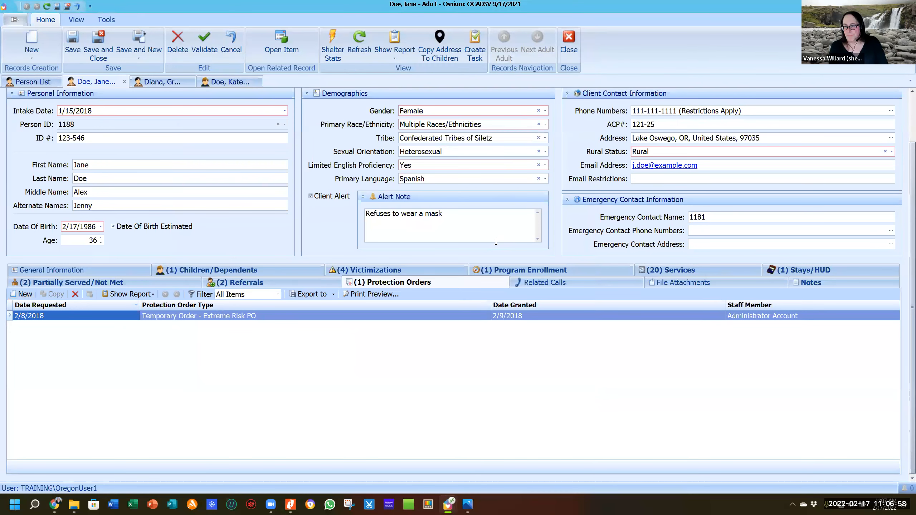
Show the client's empty Related Calls list, opening and then closing a new Hotline Call.
left_click(567, 283)
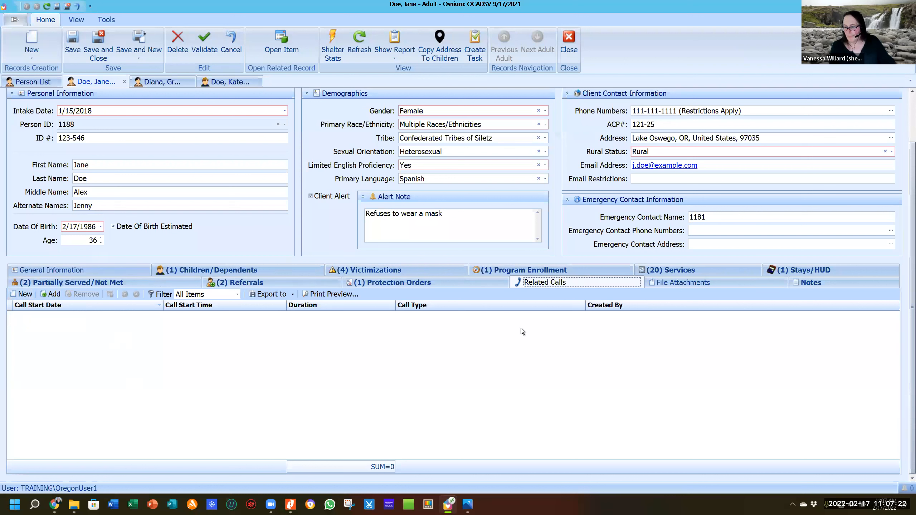
left_click(25, 295)
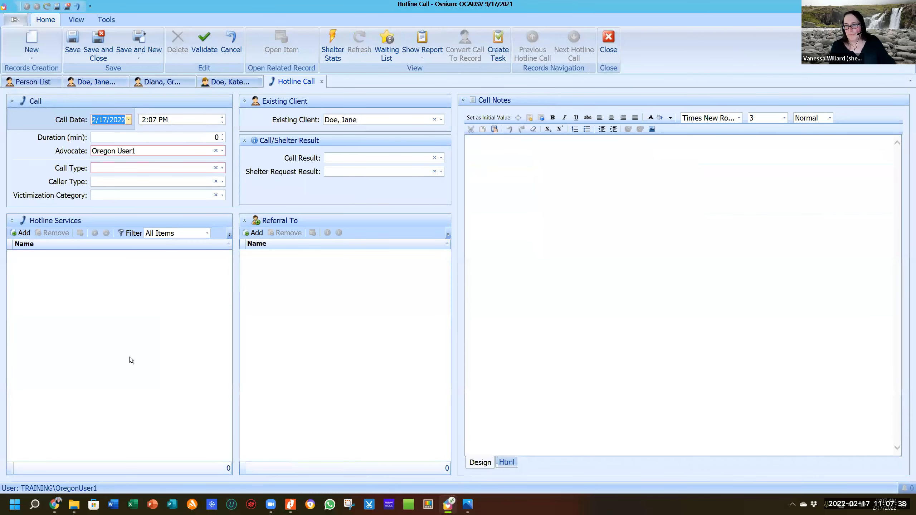
left_click(322, 83)
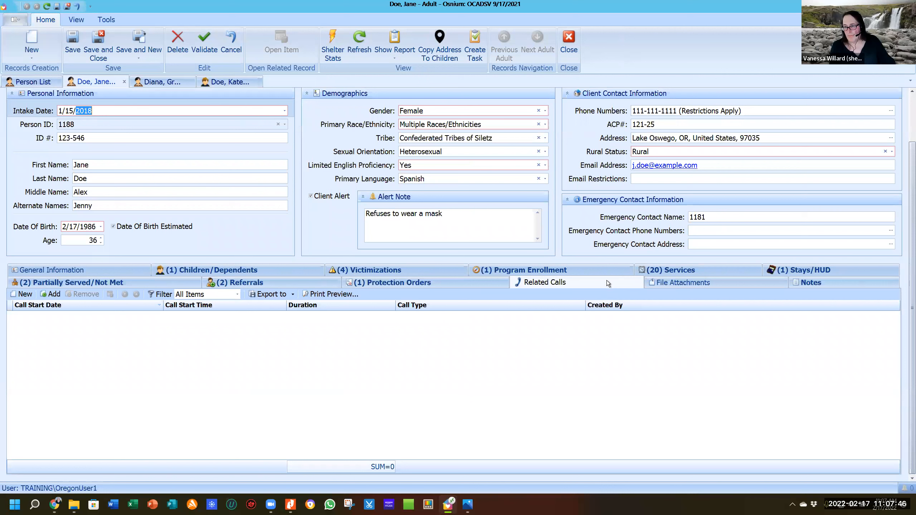
Start a new file attachment dated 2/17/2022 and look at the attachment types without choosing one.
left_click(713, 284)
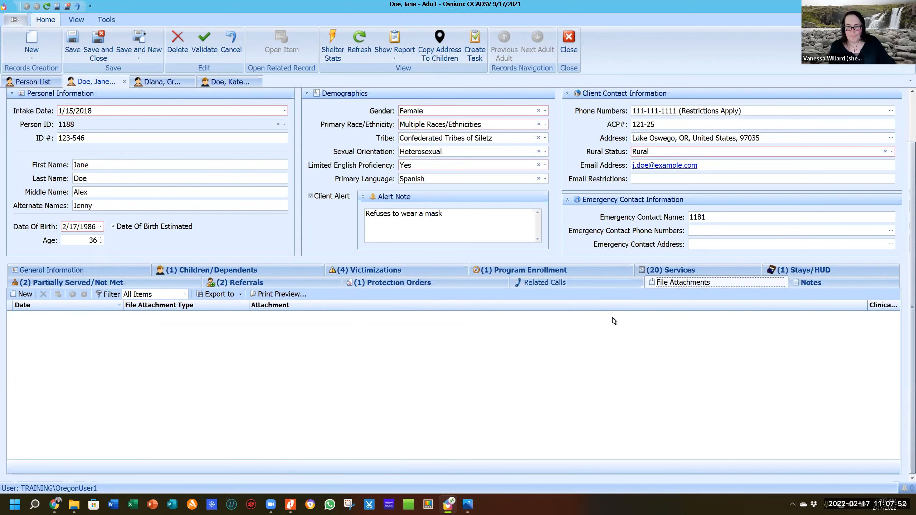
left_click(26, 294)
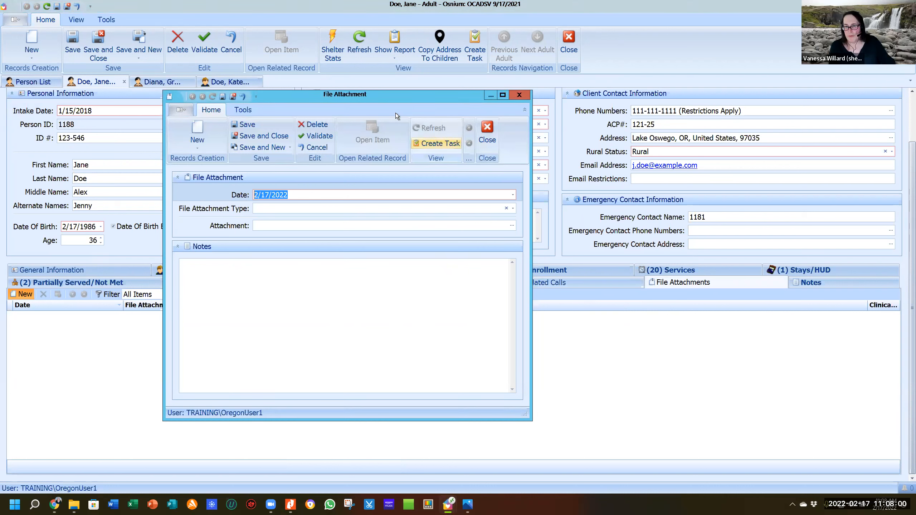
left_click(515, 209)
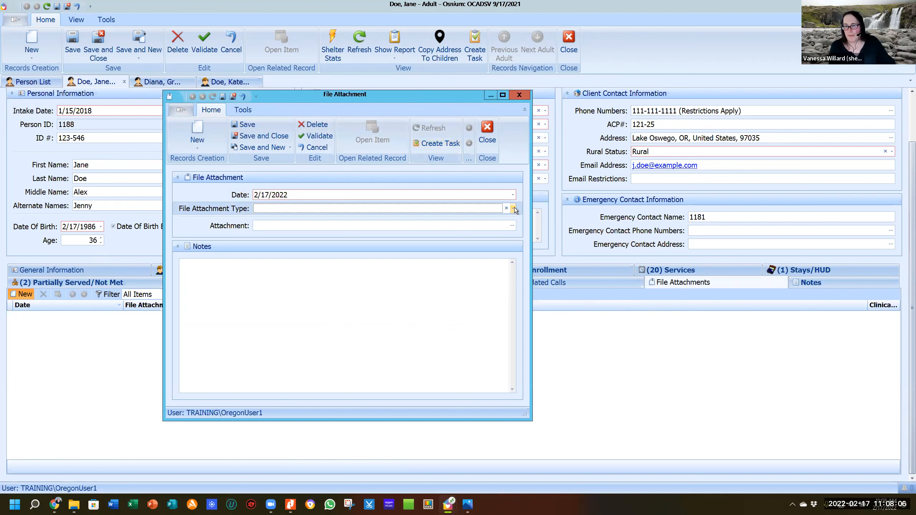
left_click(514, 210)
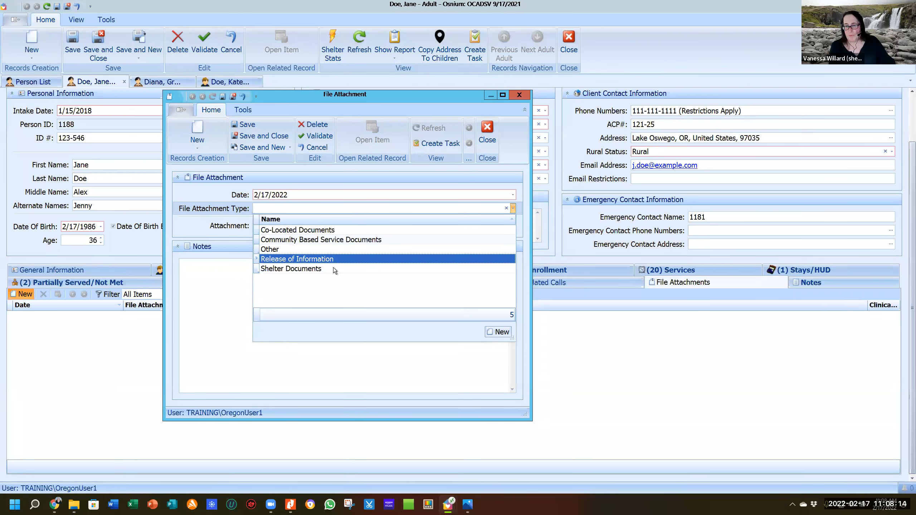
left_click(193, 223)
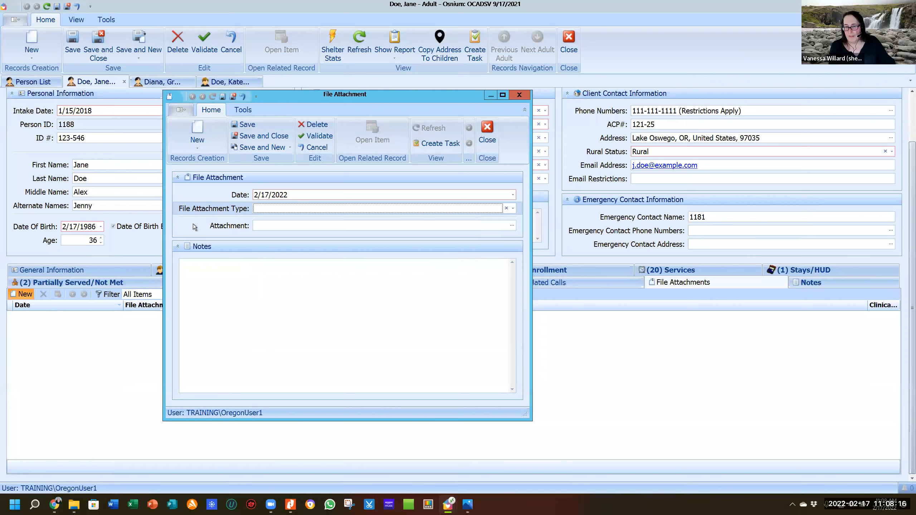
Try browsing for a file, dismiss the Restrictions error, cancel, and close the attachment form unsaved.
left_click(296, 226)
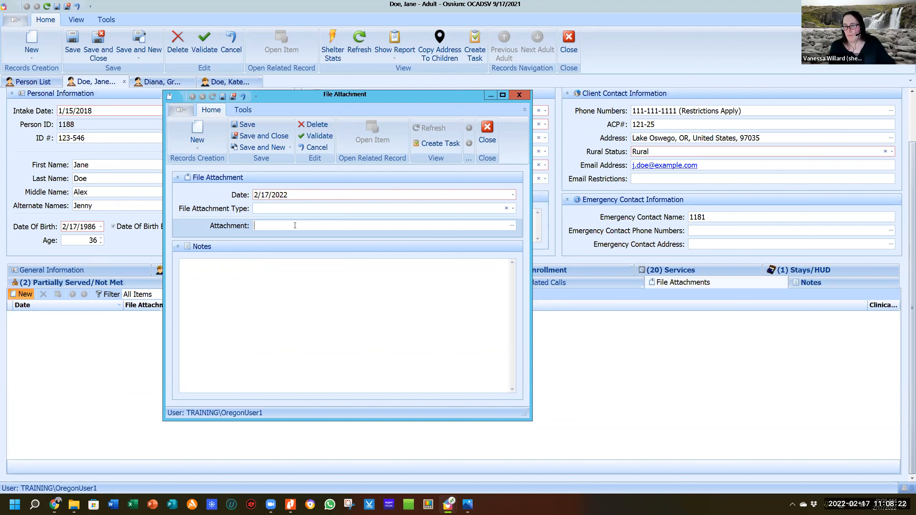
double_click(294, 225)
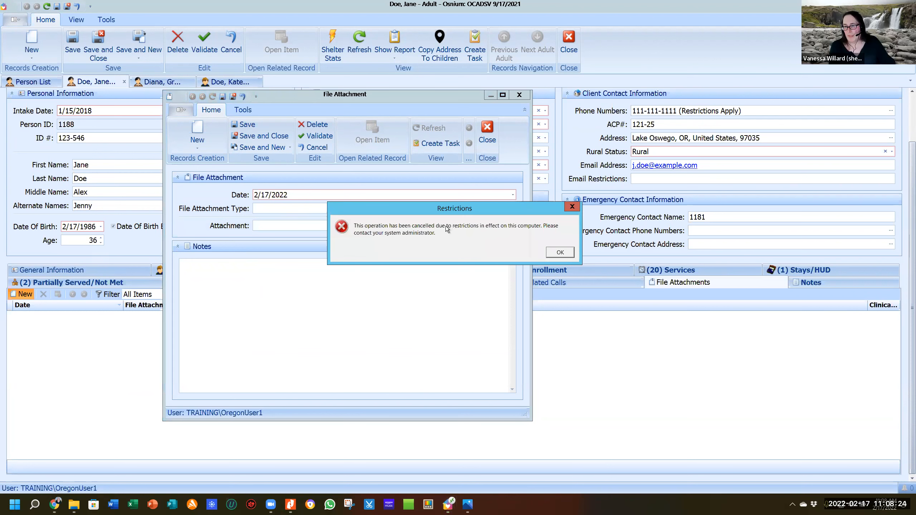
left_click(561, 253)
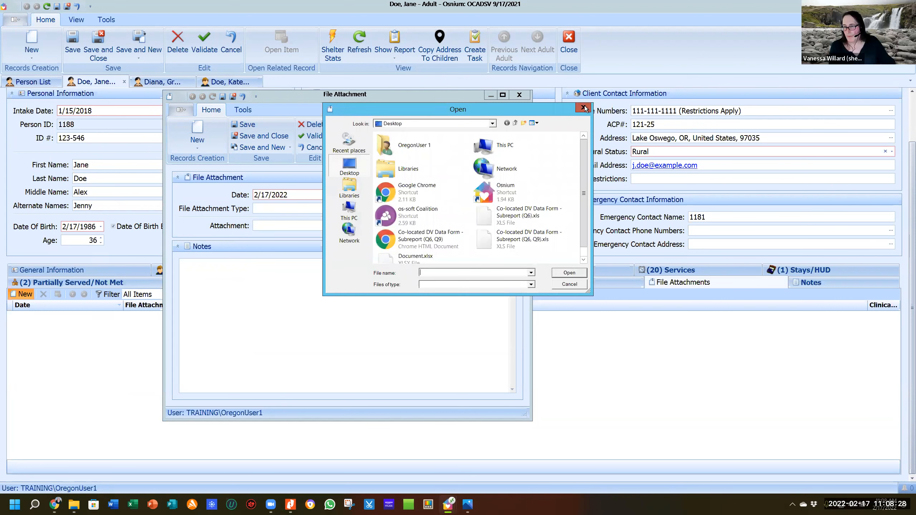
left_click(584, 107)
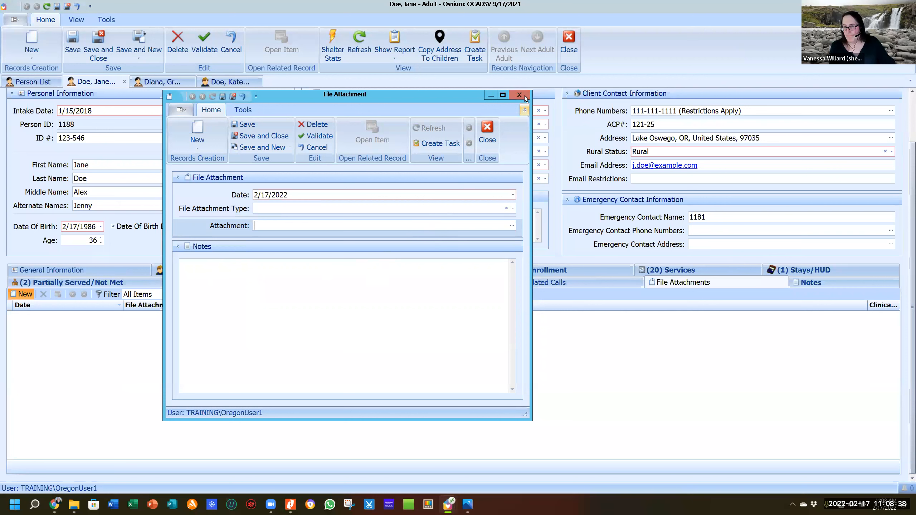
left_click(488, 127)
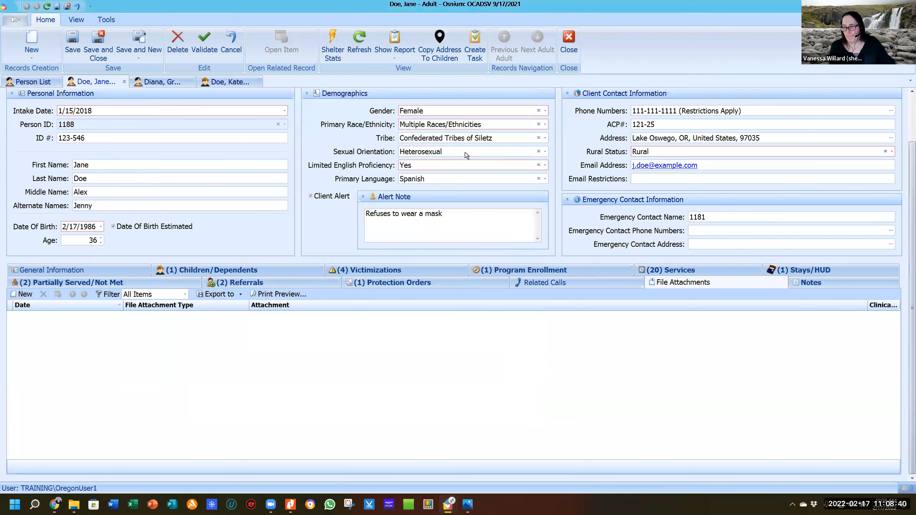
View the client's notes, then close all three open client records without saving changes.
left_click(827, 283)
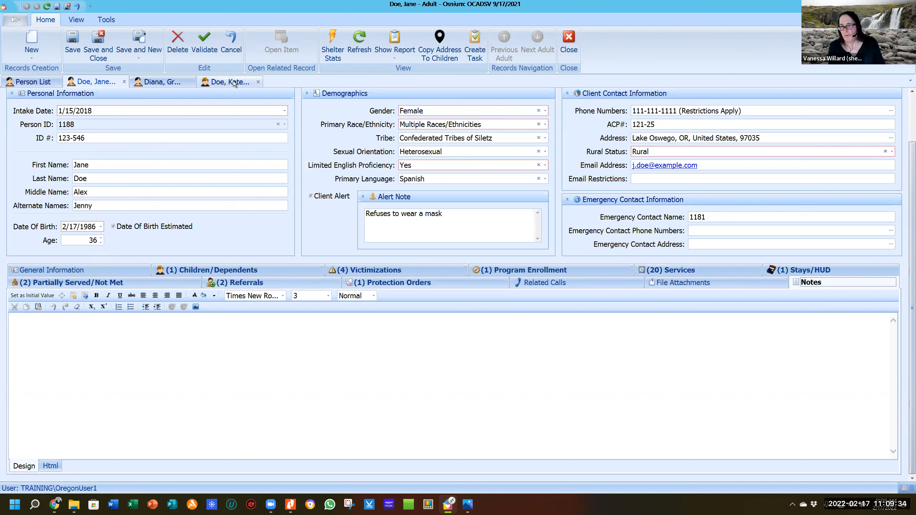
left_click(258, 83)
left_click(191, 83)
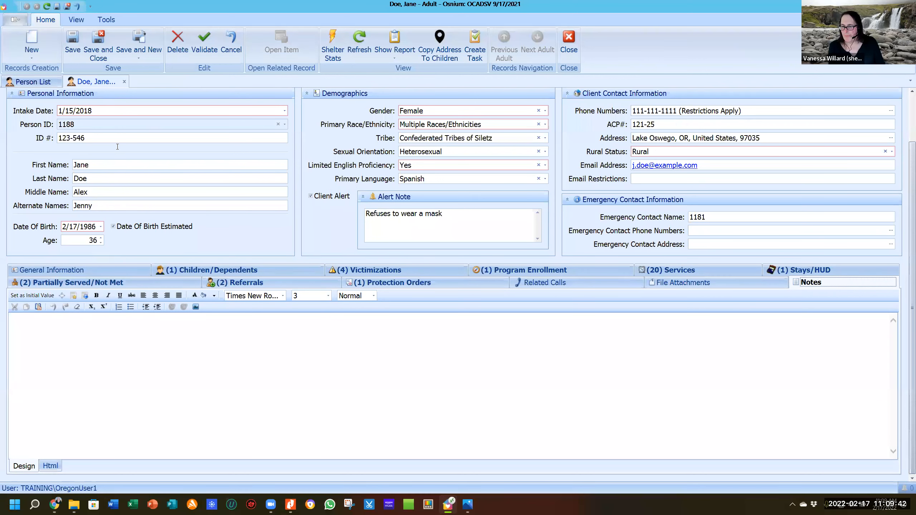
left_click(124, 82)
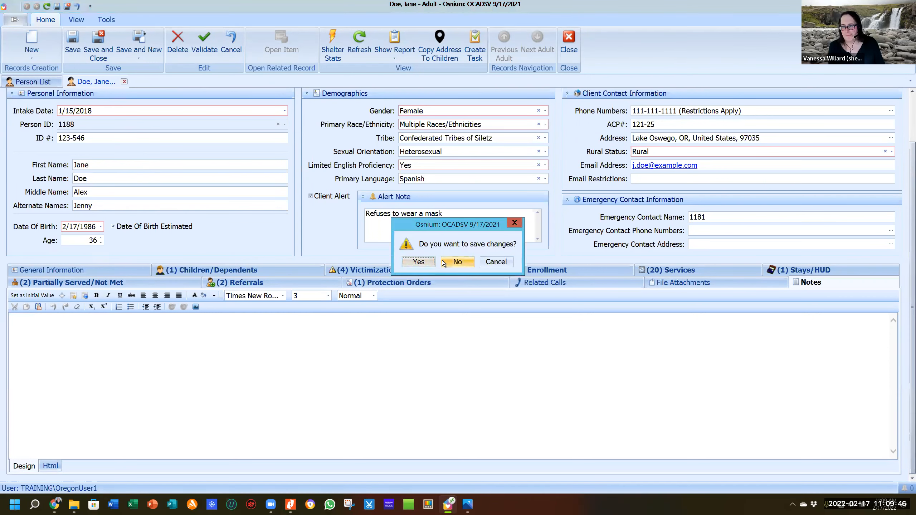
left_click(461, 261)
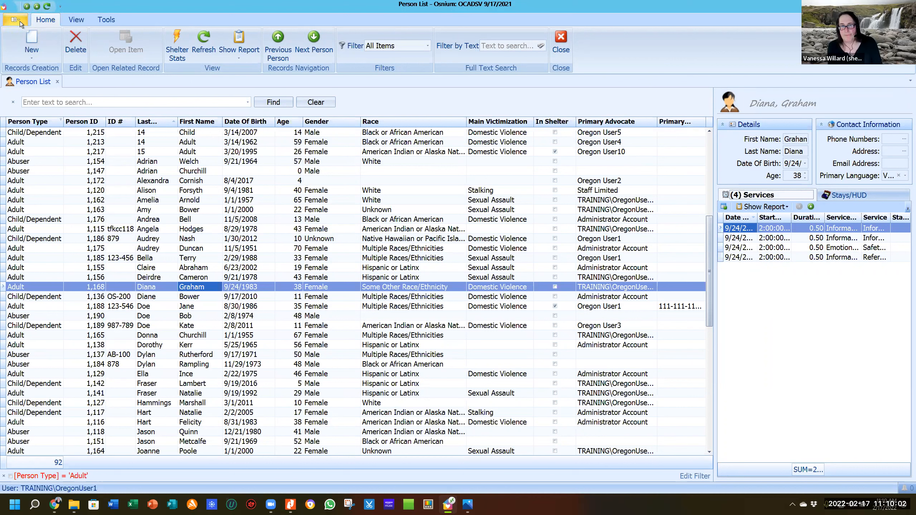
Go to Hotline Calls, check the call list, and return to the new call dated 2/17/2022, 2:10 PM.
left_click(20, 22)
left_click(35, 70)
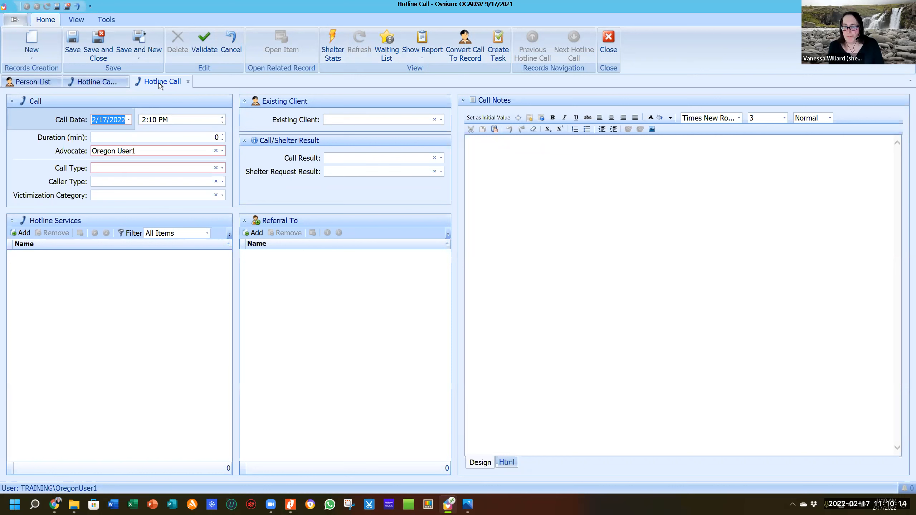
left_click(104, 83)
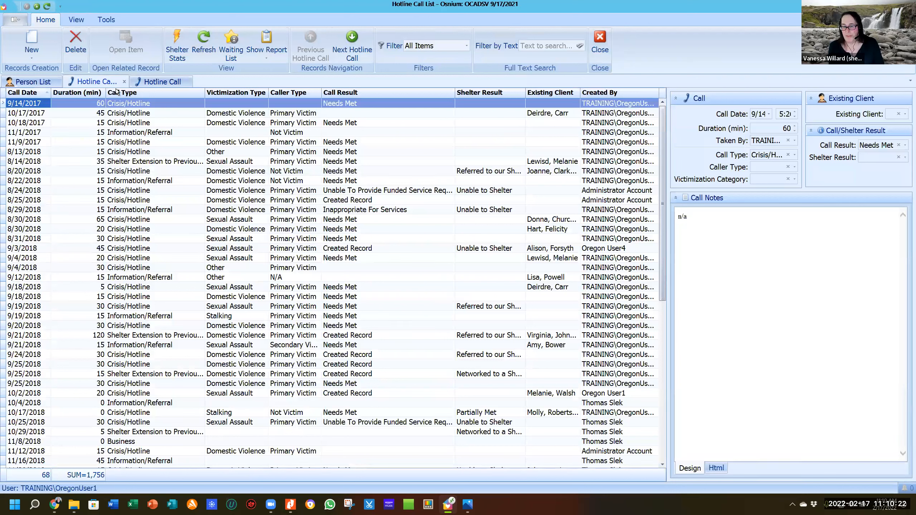
left_click(153, 81)
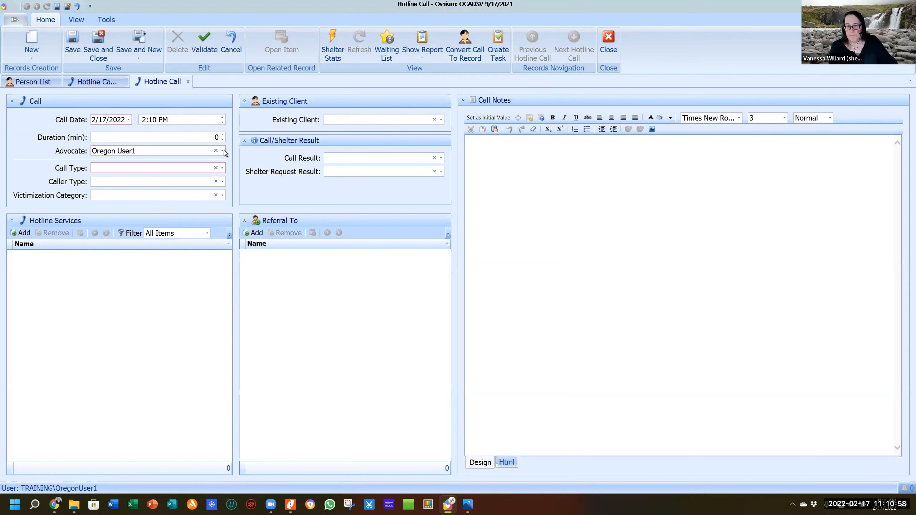
Set Call Type to Crisis/Hotline, Caller Type to Primary Victim, and Victimization Category to Domestic Violence.
left_click(223, 169)
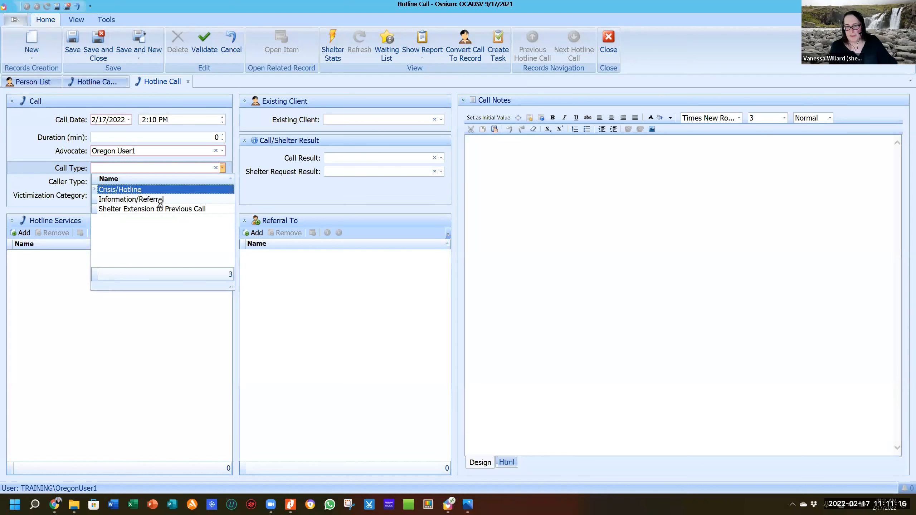
left_click(119, 189)
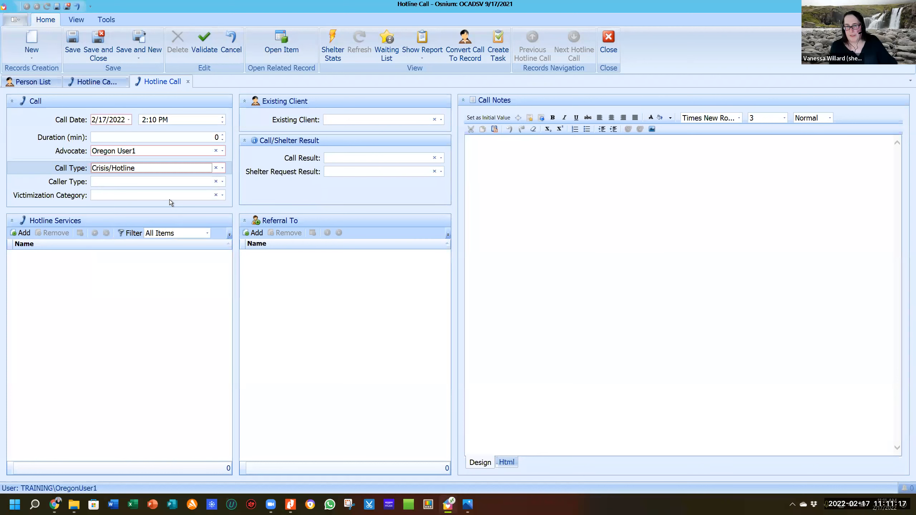
left_click(222, 182)
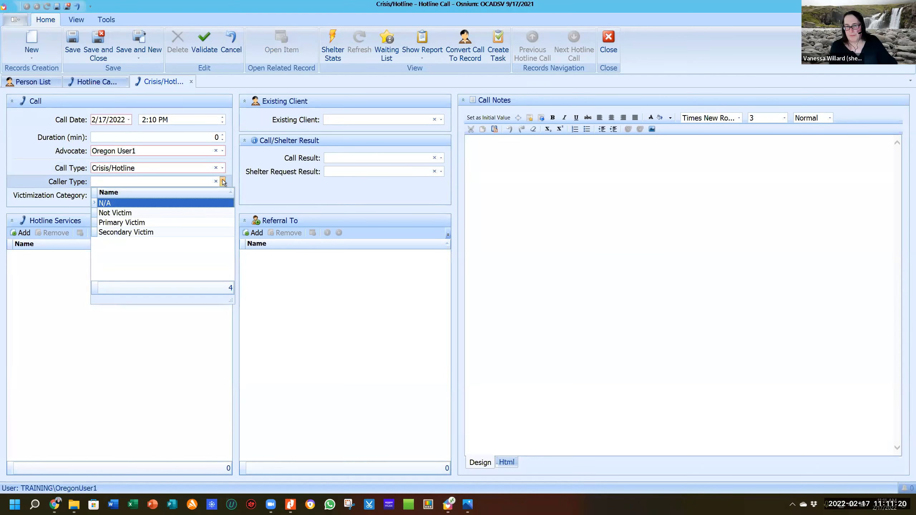
left_click(169, 222)
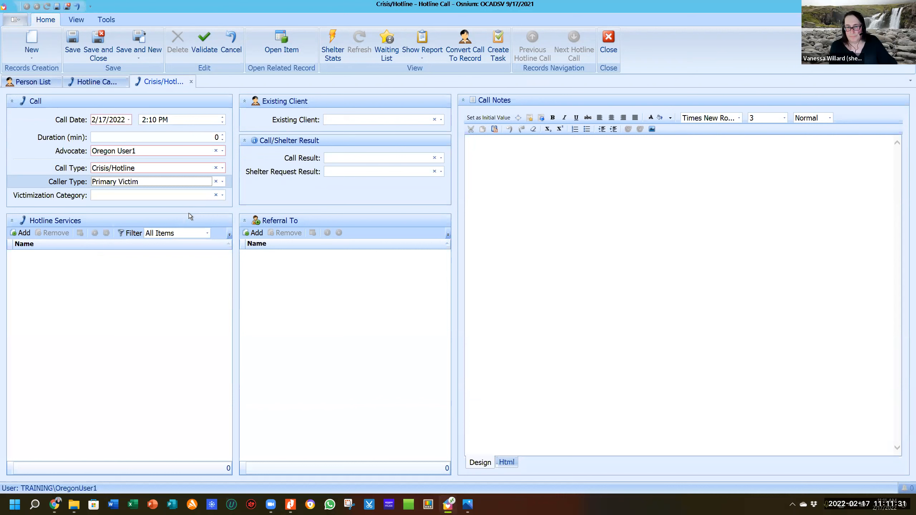
left_click(222, 195)
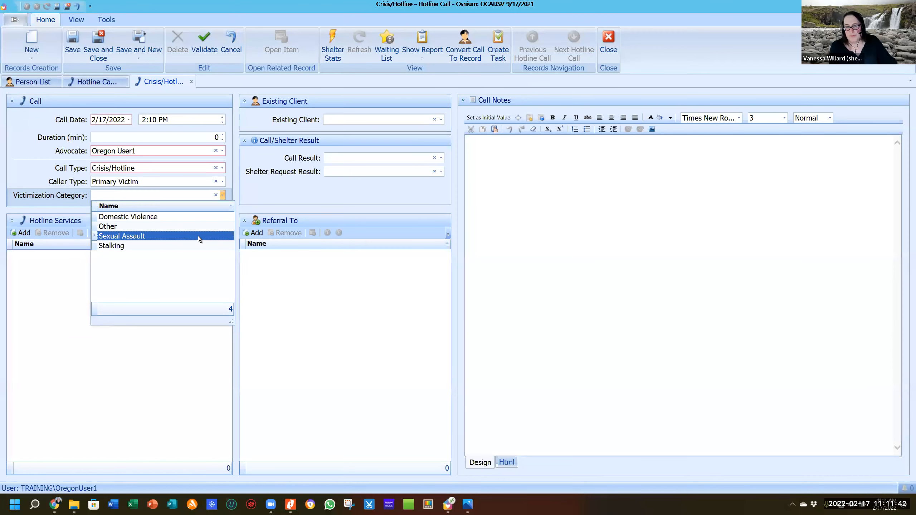
left_click(207, 216)
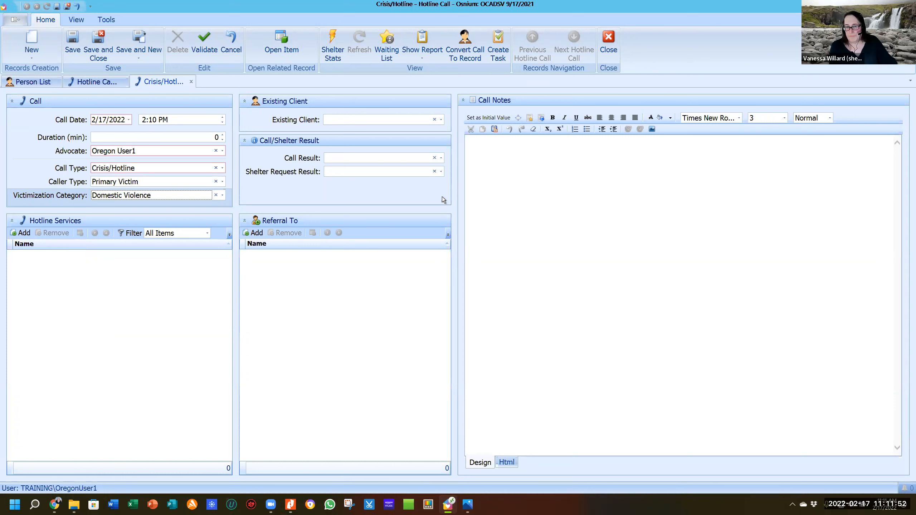
Leave Call Result and Shelter Request Result empty, then open the Existing Client lookup.
left_click(442, 158)
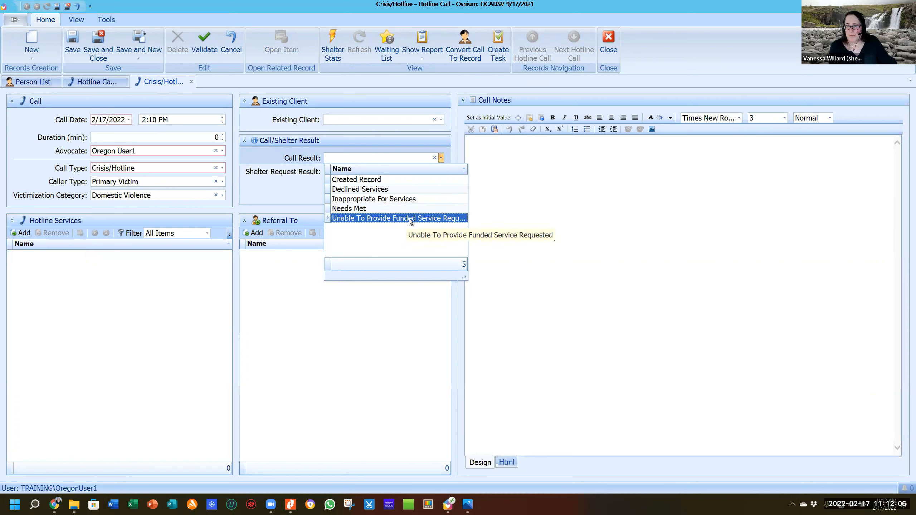
left_click(278, 193)
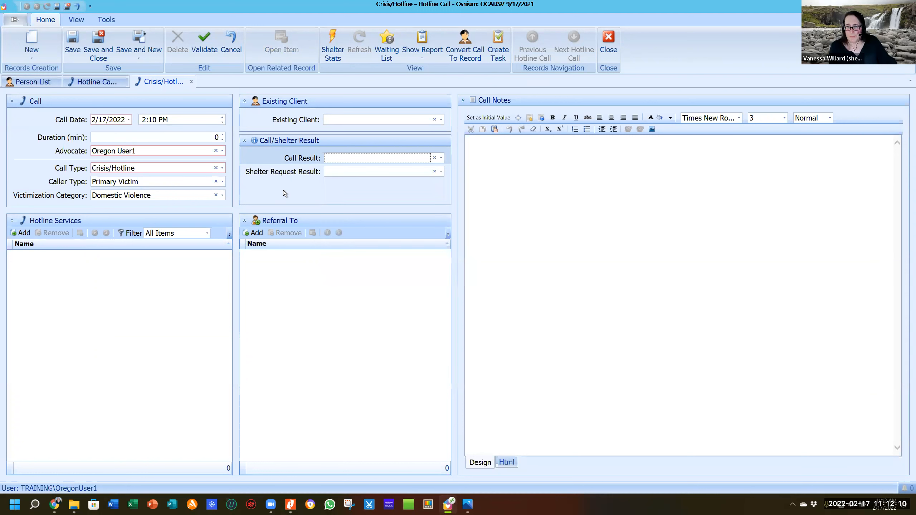
left_click(442, 172)
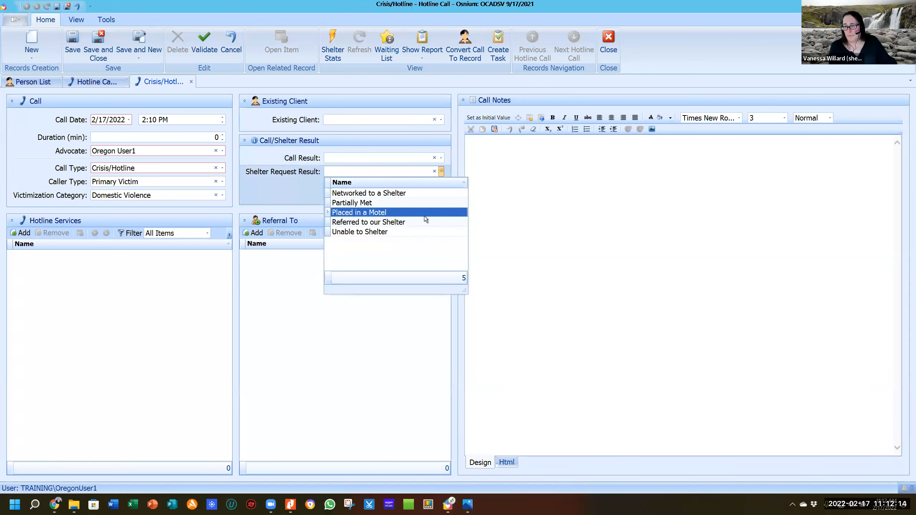
left_click(277, 183)
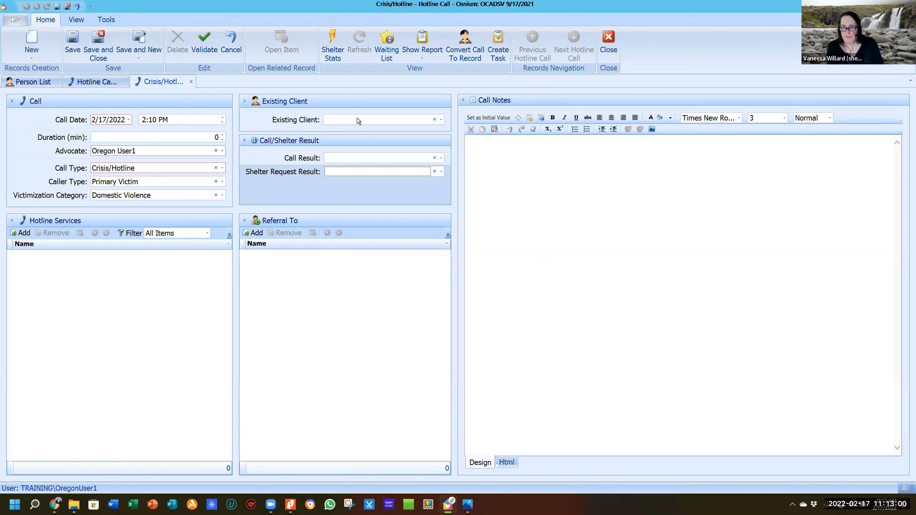
left_click(441, 120)
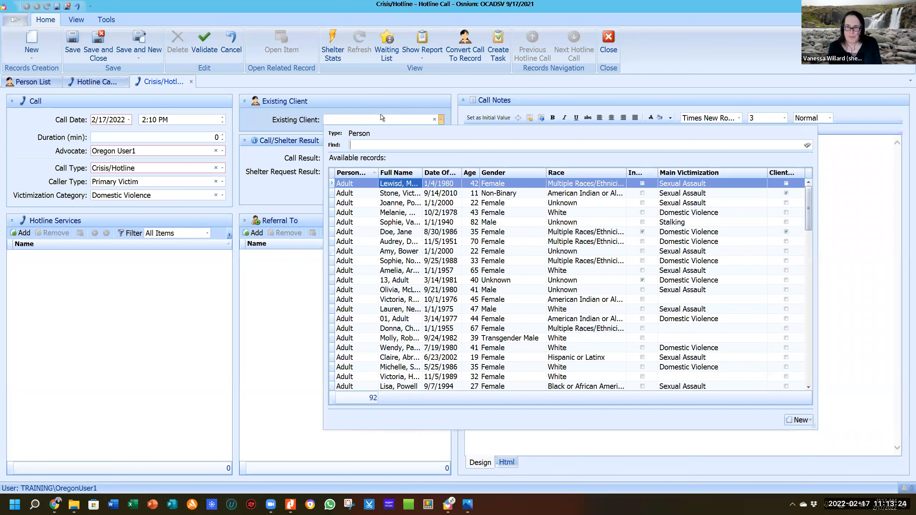
Search the person records for the client by name, link the match, then clear the Existing Client field.
left_click(370, 121)
type("ja")
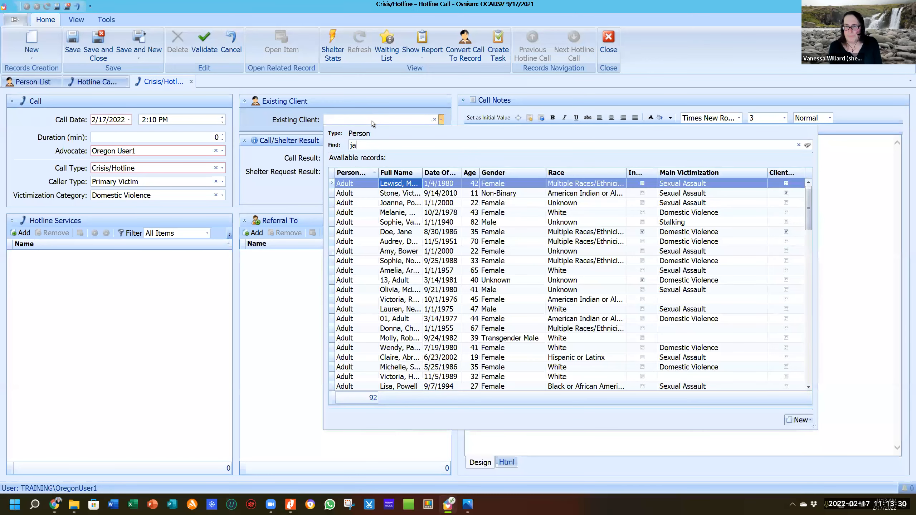
type("ndne doe")
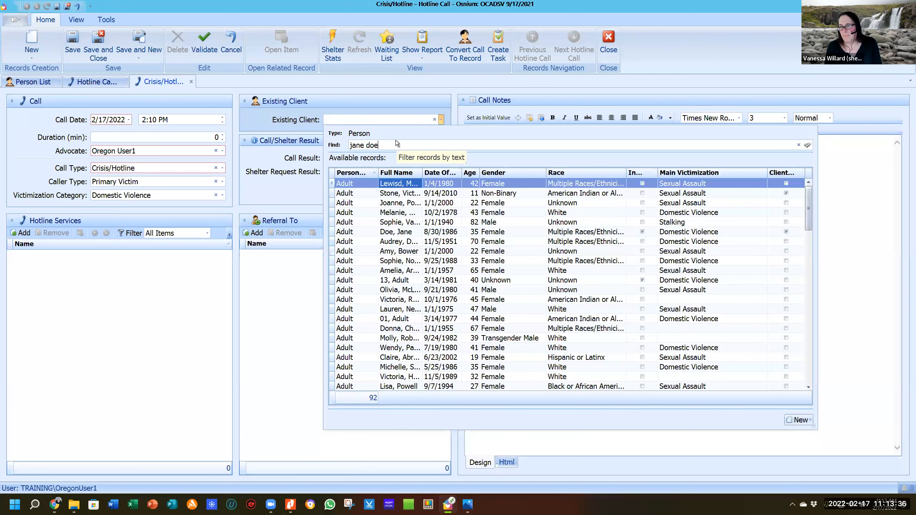
key("Return")
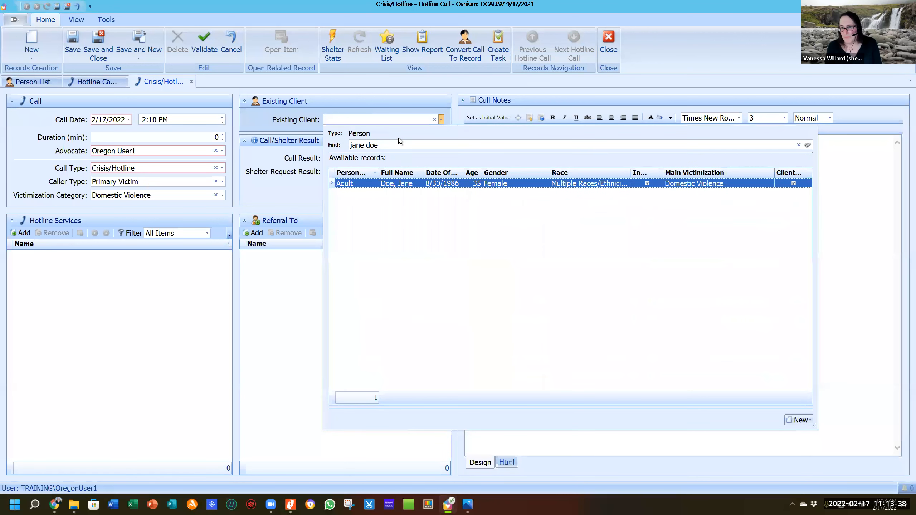
double_click(397, 183)
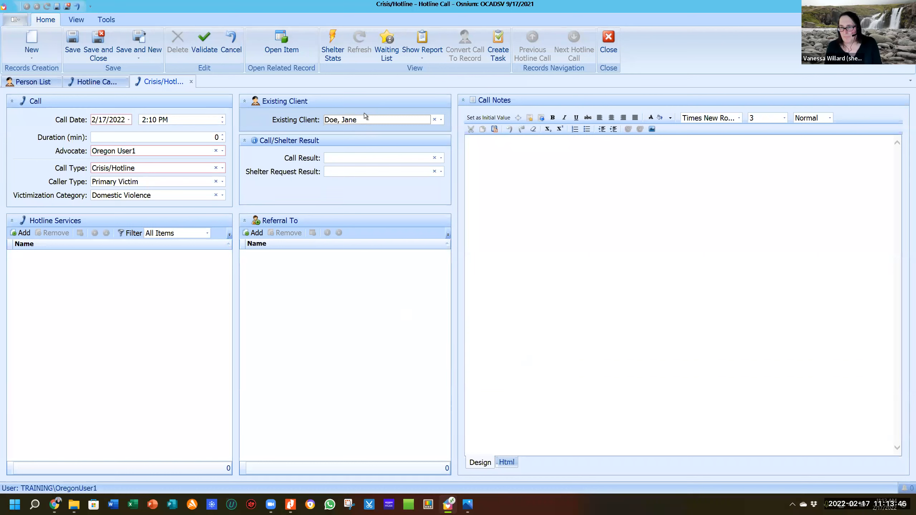
left_click(435, 120)
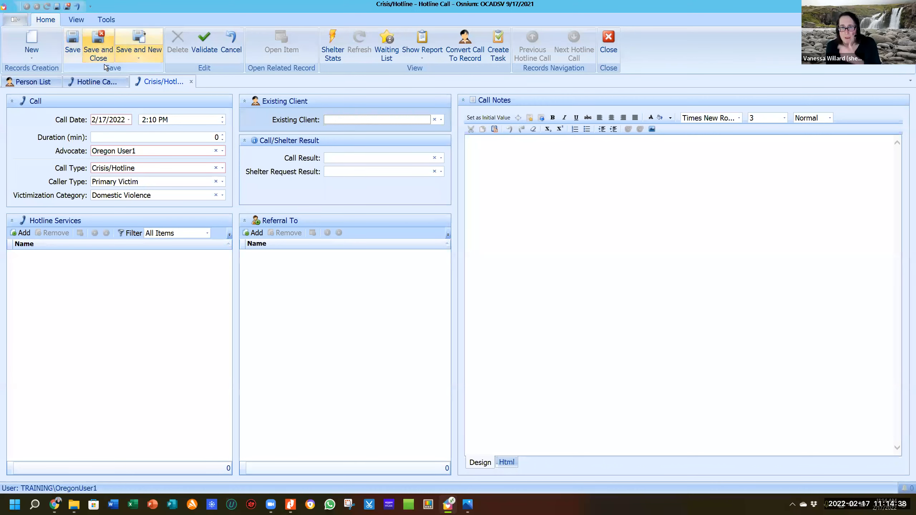
Correct the zero-minute duration to 30 minutes, save the call, and request conversion to a record.
left_click(77, 52)
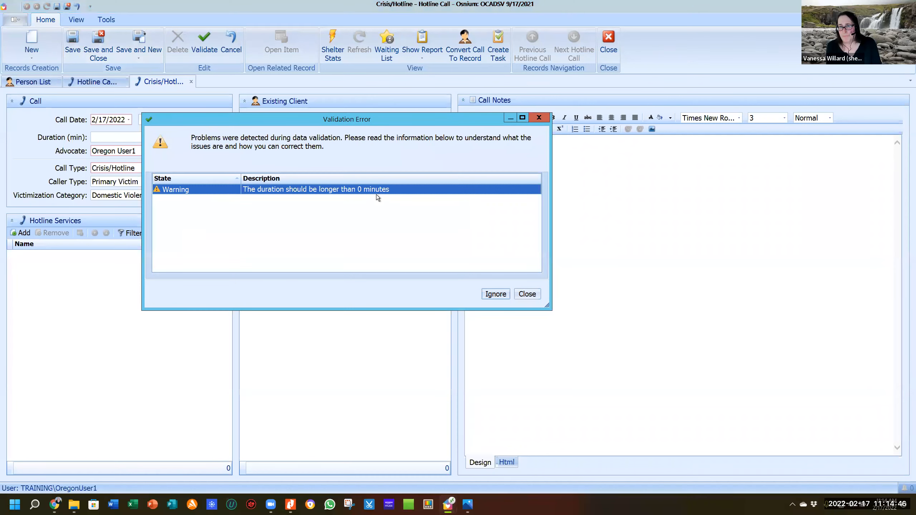
left_click(526, 294)
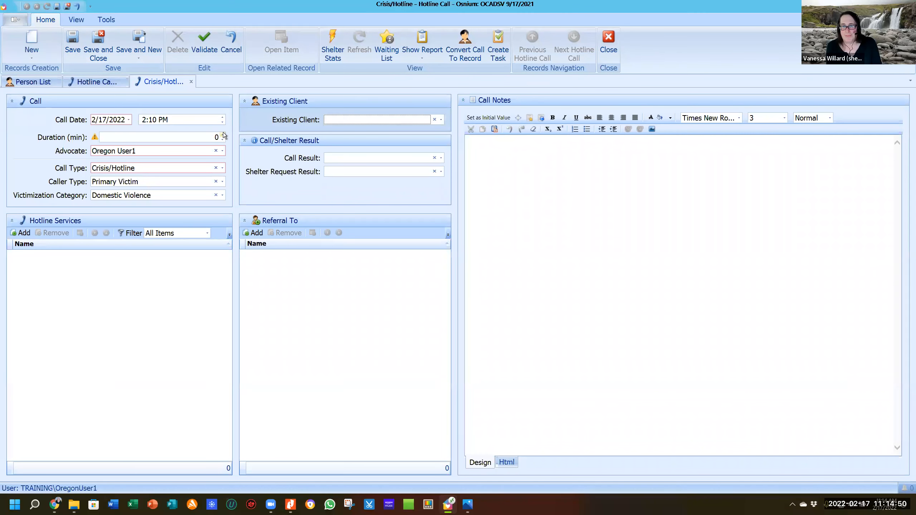
left_click(223, 137)
type("45")
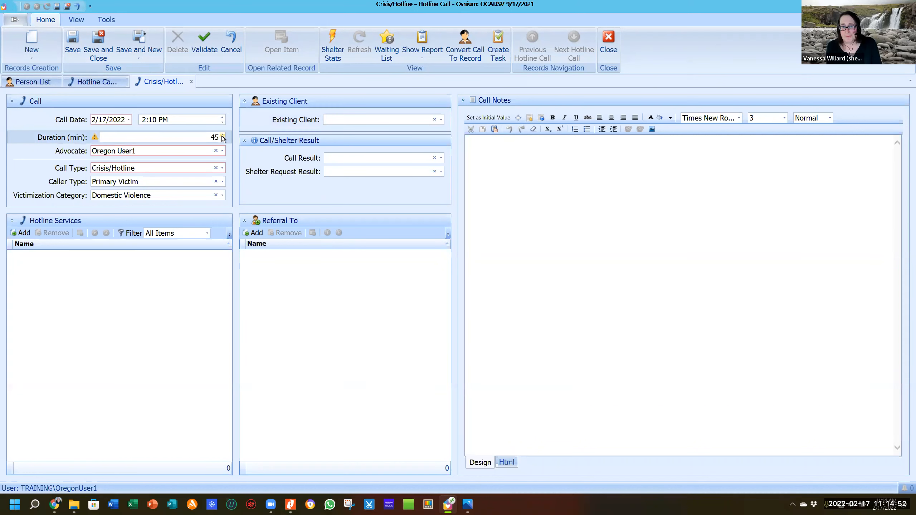
left_click(222, 140)
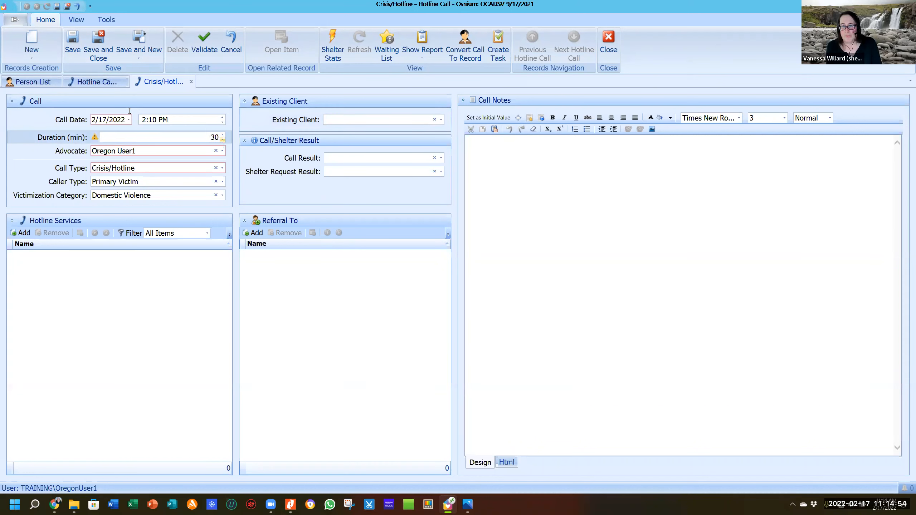
left_click(72, 48)
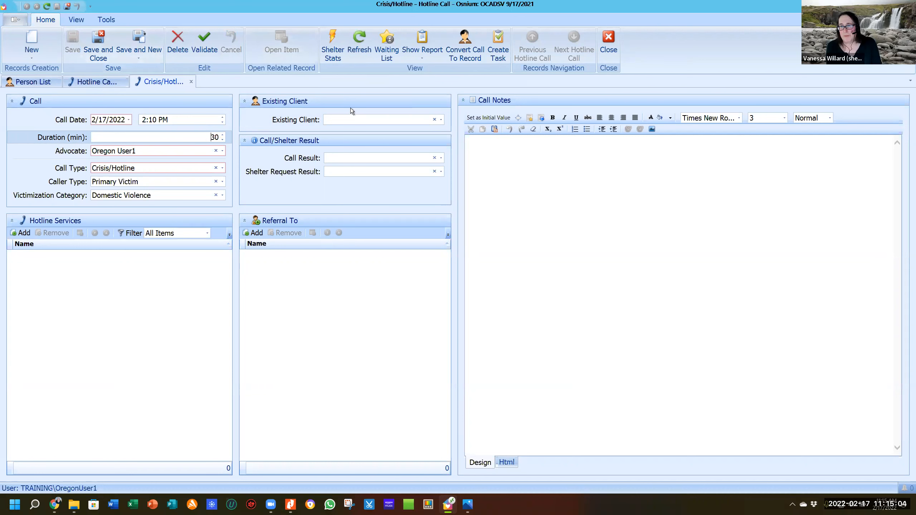
left_click(471, 43)
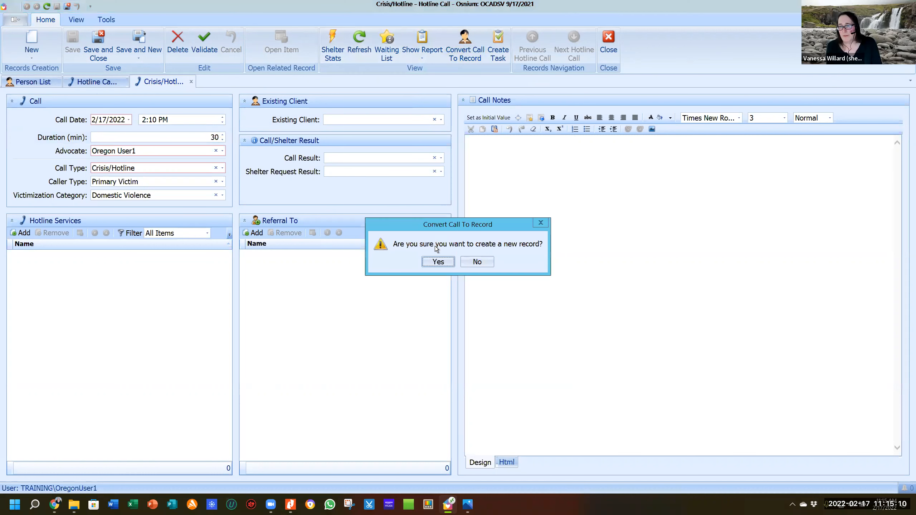
Confirm conversion and create a new client, then close that Adult form without saving.
left_click(437, 262)
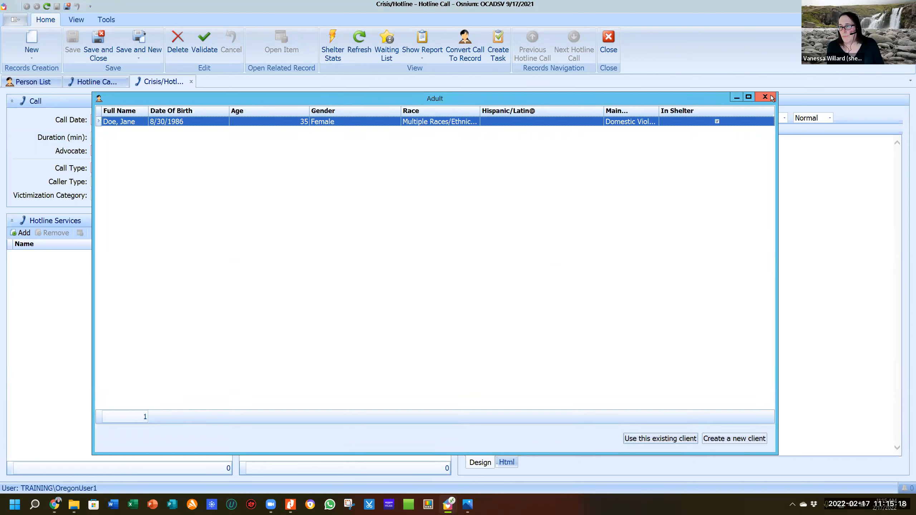
left_click(742, 439)
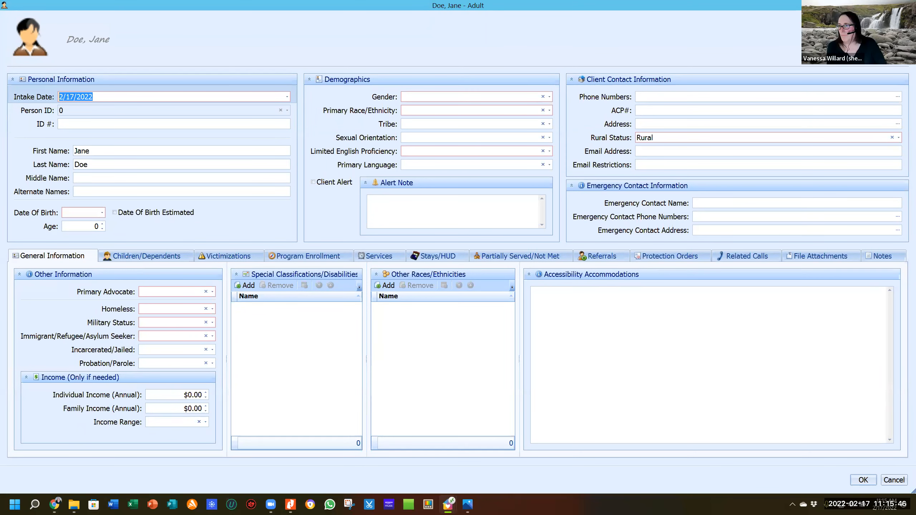
left_click(907, 4)
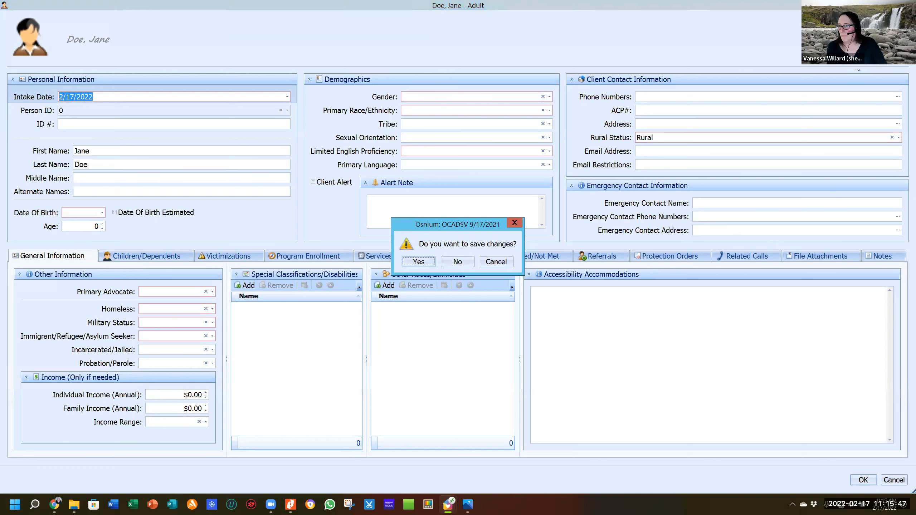
left_click(457, 261)
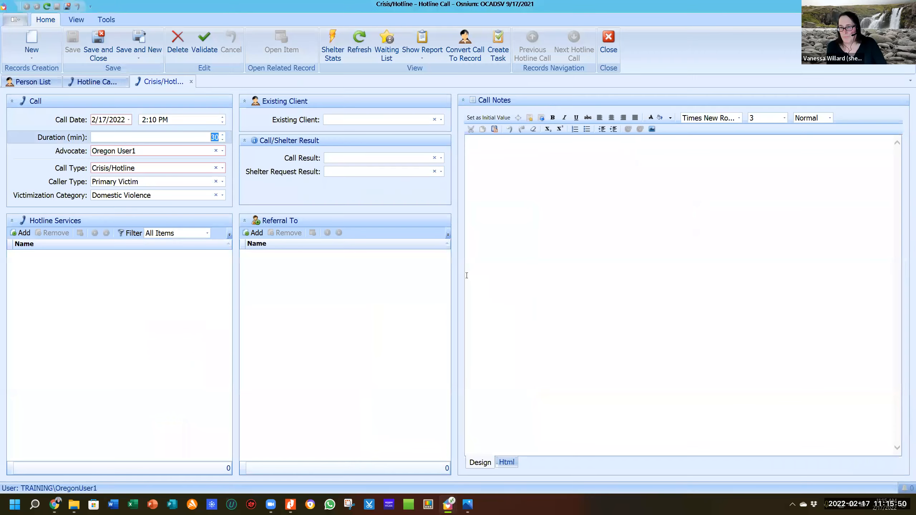
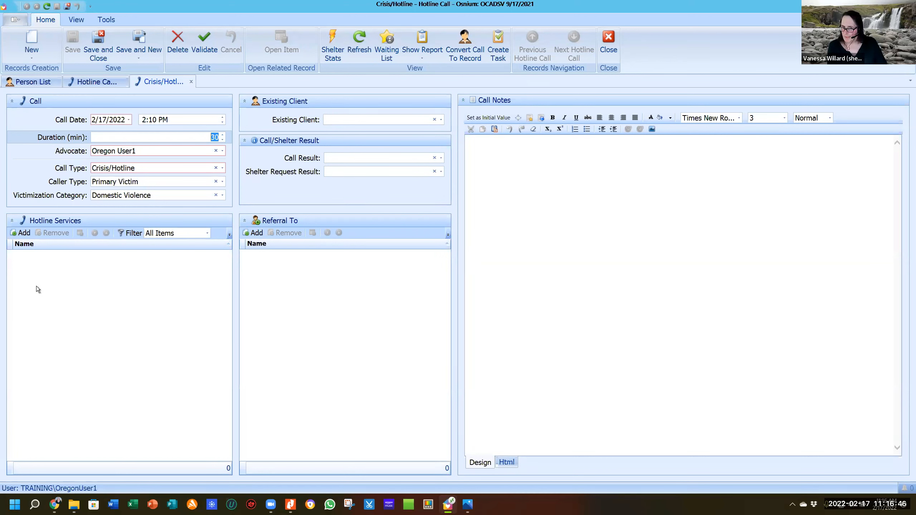
Add Crisis intervention and Safety Planning from Emotional Support or Safety Services to Hotline Services.
left_click(25, 235)
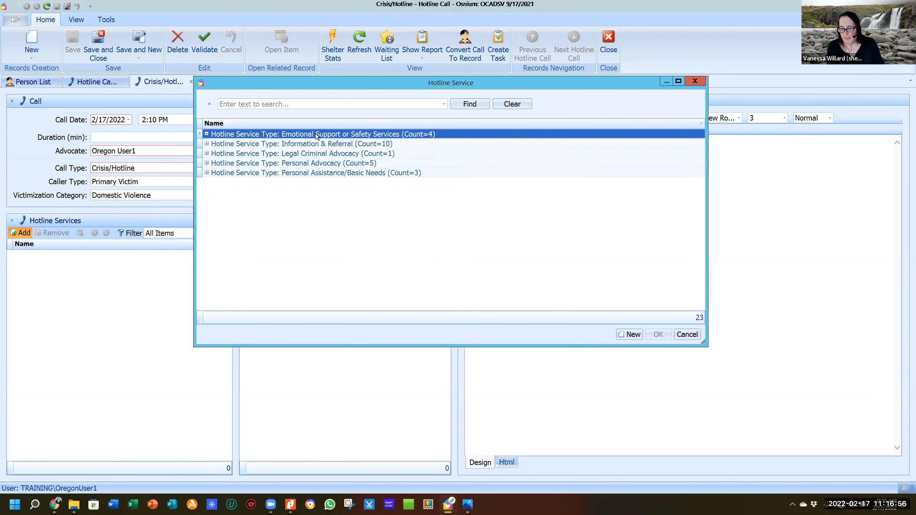
double_click(316, 135)
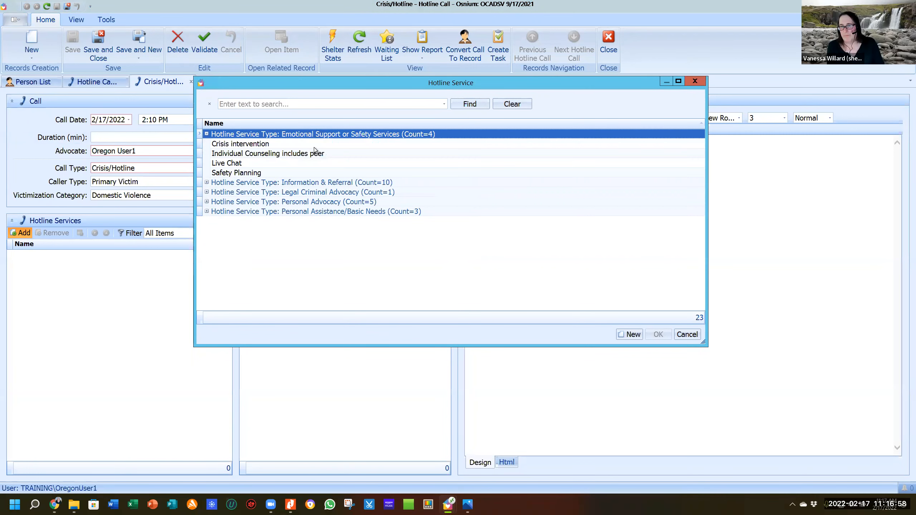
left_click(261, 144)
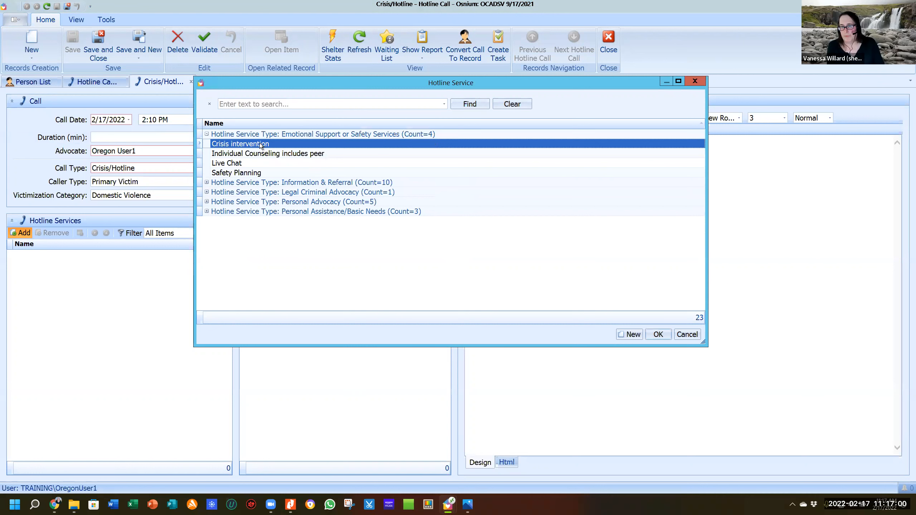
left_click(254, 173, "ctrl")
left_click(669, 333)
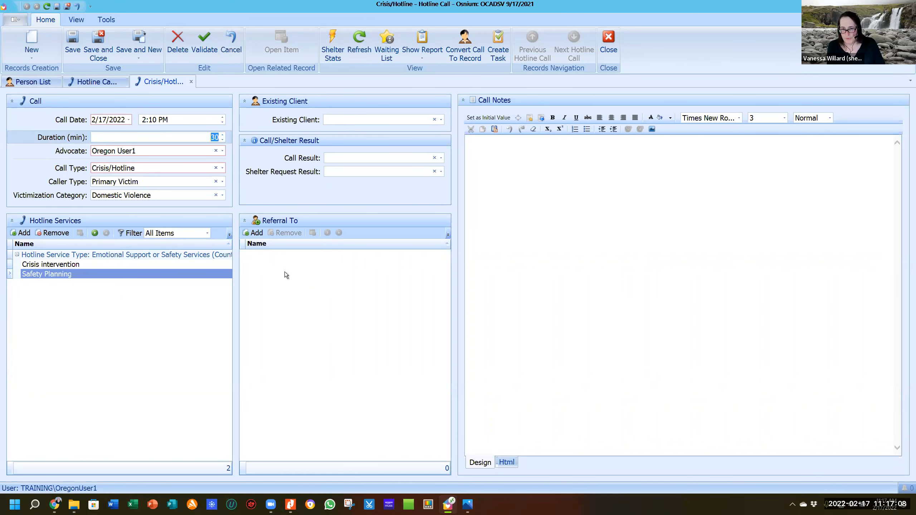
Add a Health/mental health organization referral under Referral To.
left_click(259, 234)
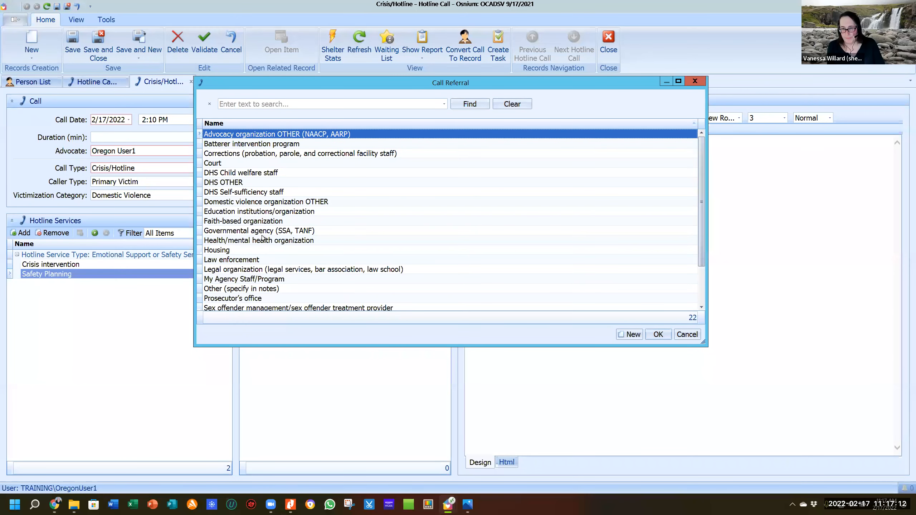
left_click(268, 242)
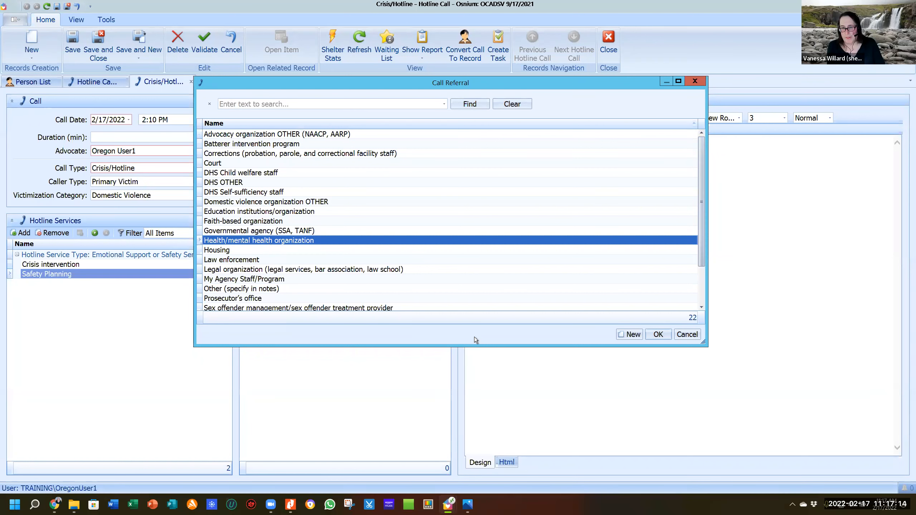
left_click(657, 335)
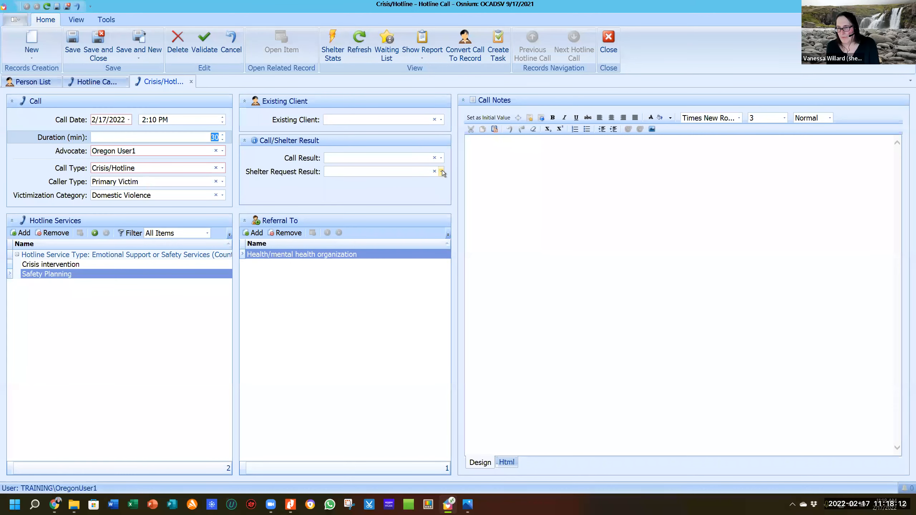
Choose Needs Met as the Call Result and leave Shelter Request Result unselected.
left_click(438, 162)
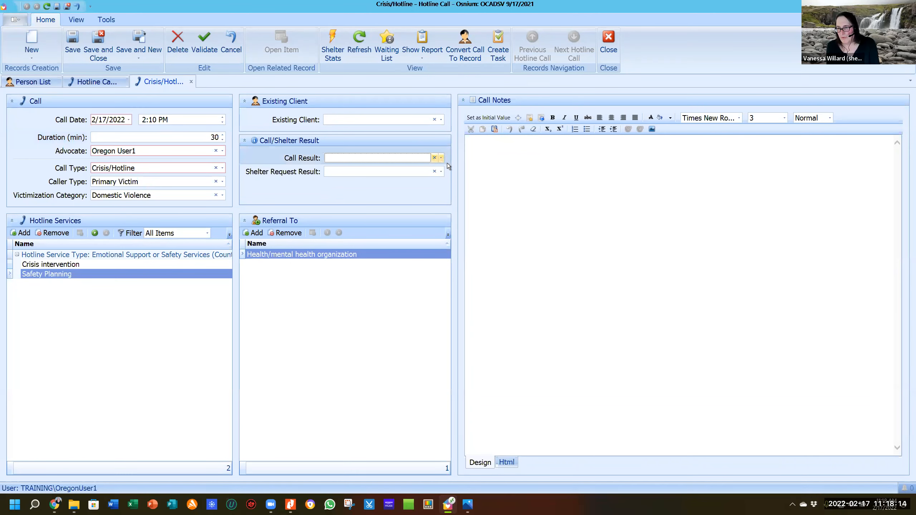
left_click(442, 159)
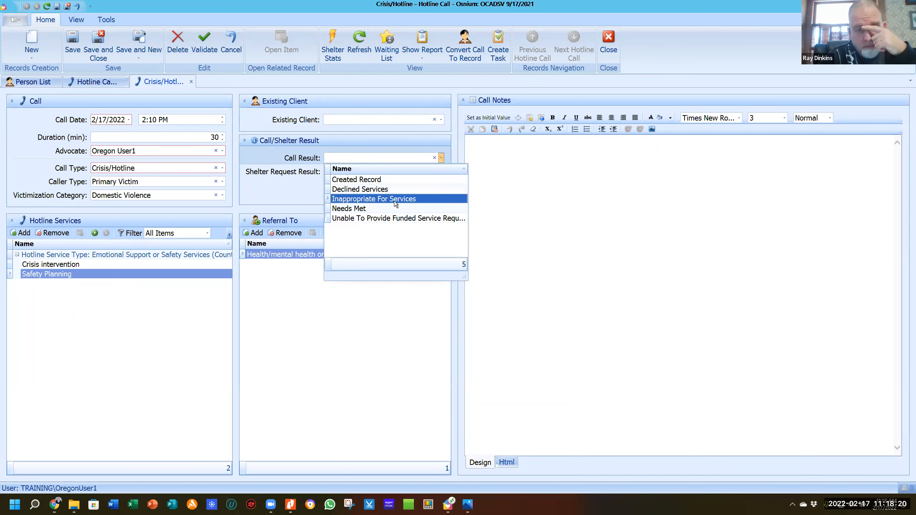
left_click(387, 209)
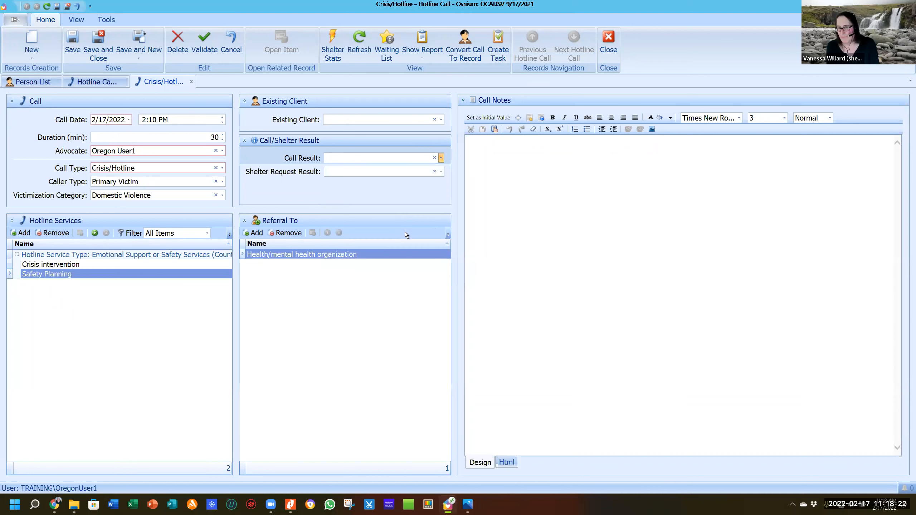
left_click(441, 172)
left_click(441, 172)
left_click(441, 172)
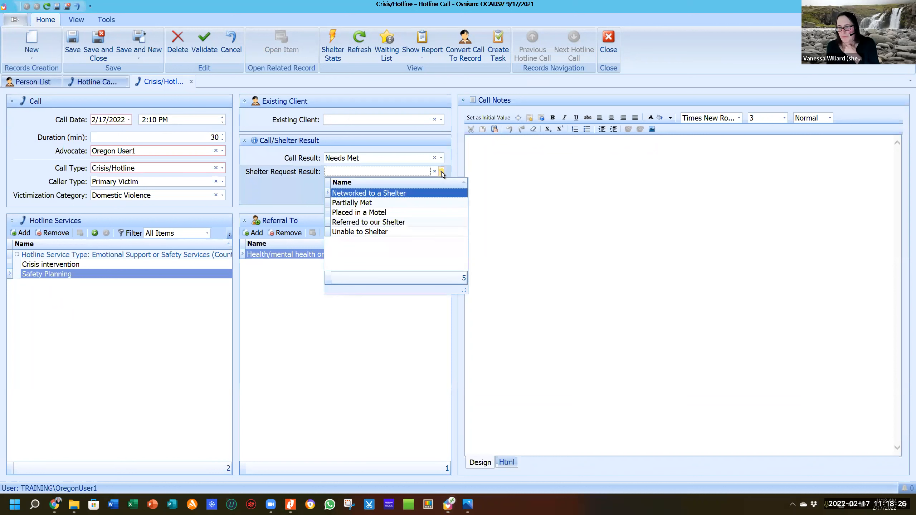
left_click(293, 195)
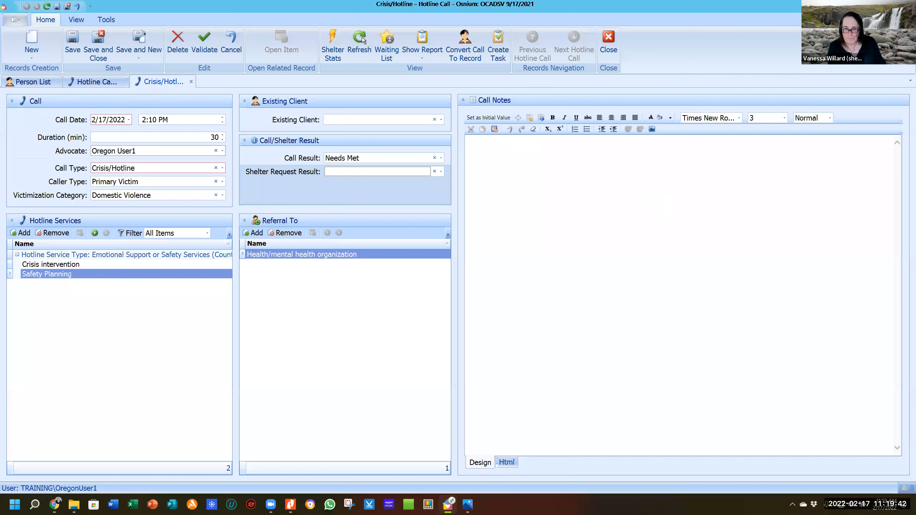
left_click(222, 169)
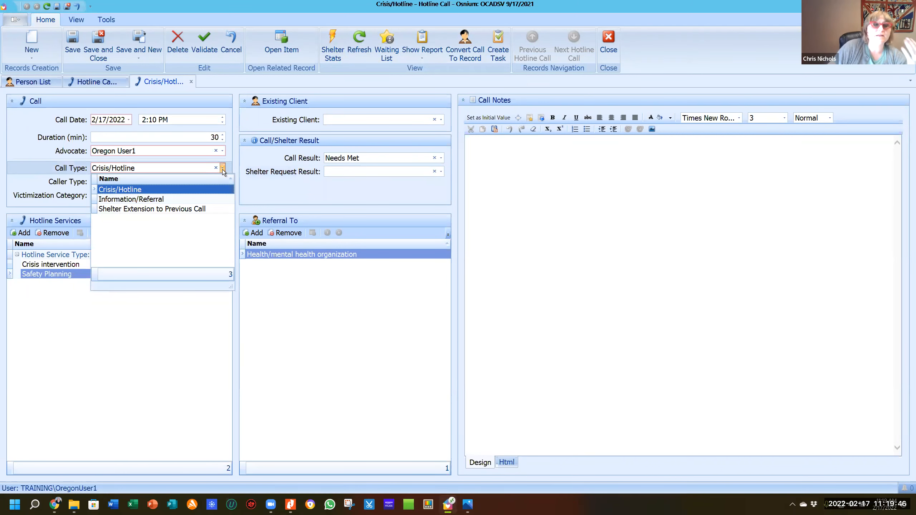
left_click(222, 168)
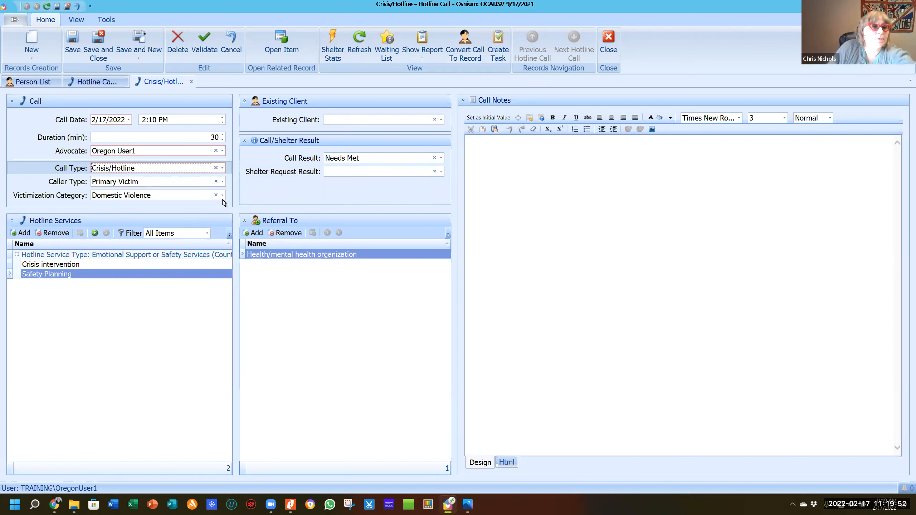
left_click(223, 182)
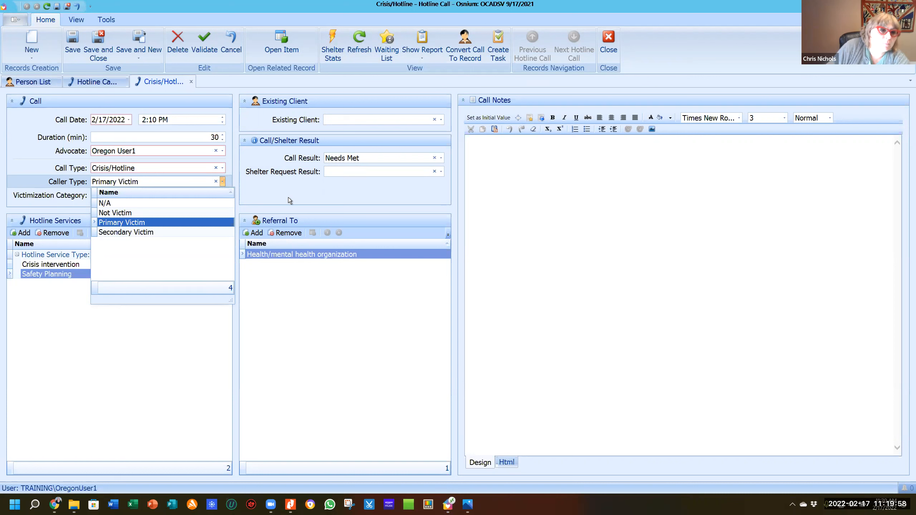
left_click(242, 186)
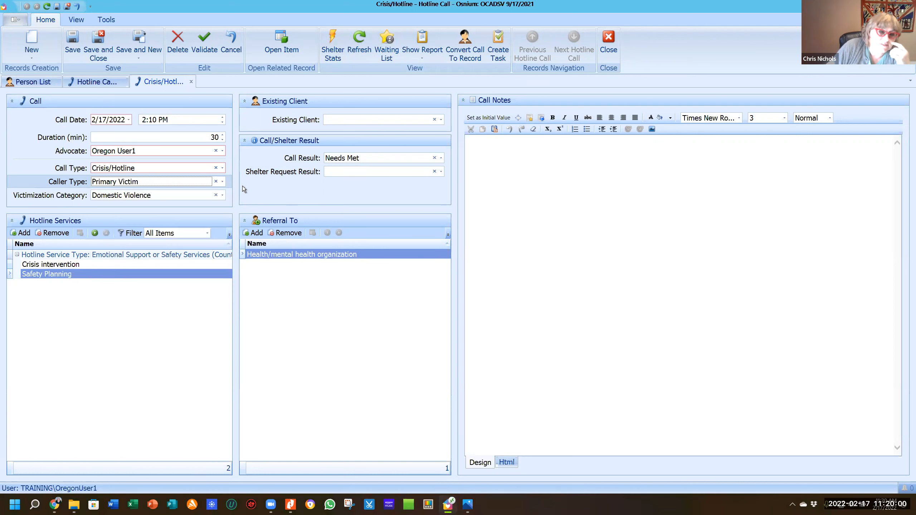
left_click(223, 195)
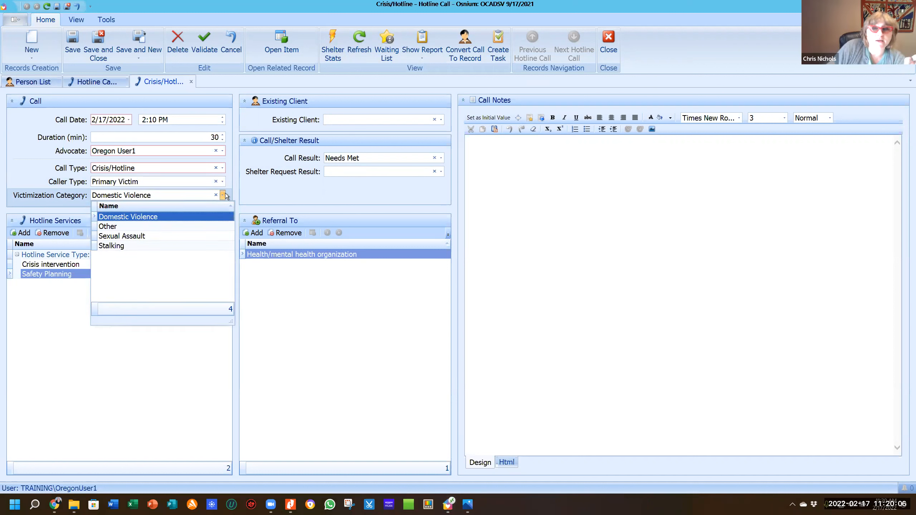
left_click(254, 196)
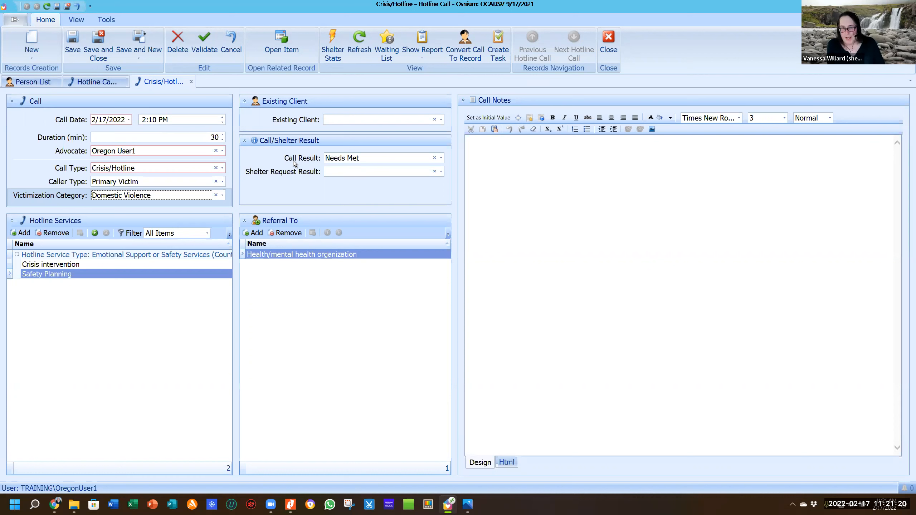
left_click(223, 169)
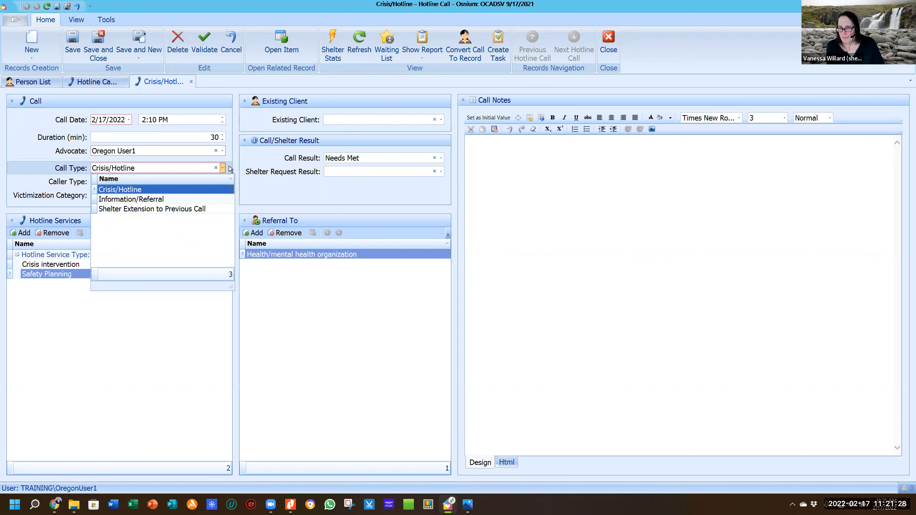
left_click(229, 169)
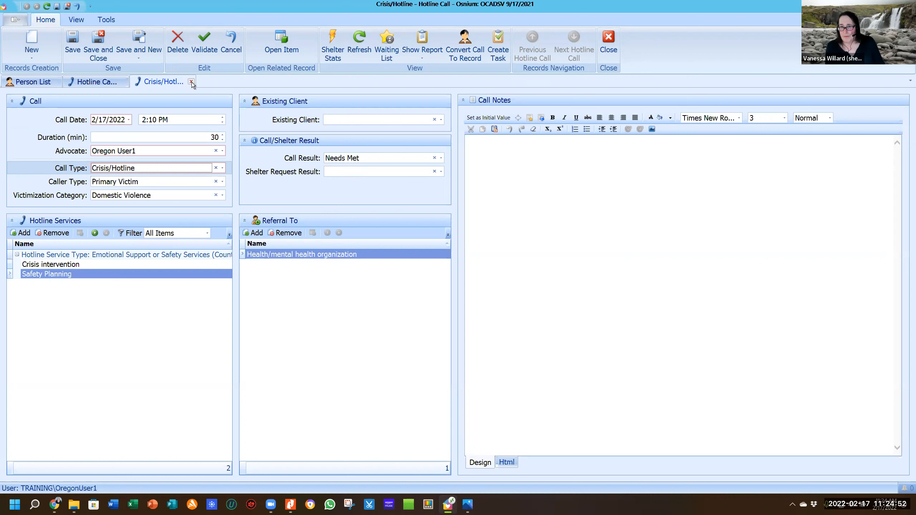
Close the Crisis/Hotline tab, answering No to saving changes.
left_click(191, 82)
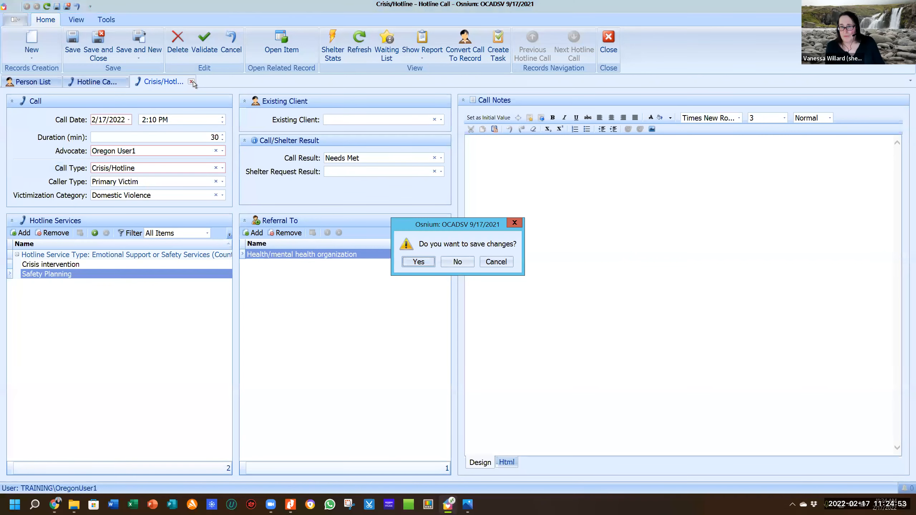
left_click(450, 262)
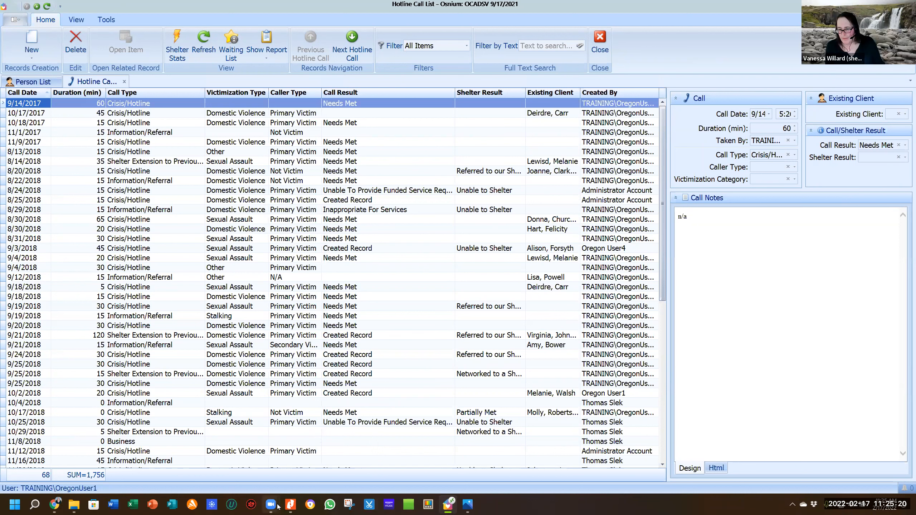
mouse_move(274, 506)
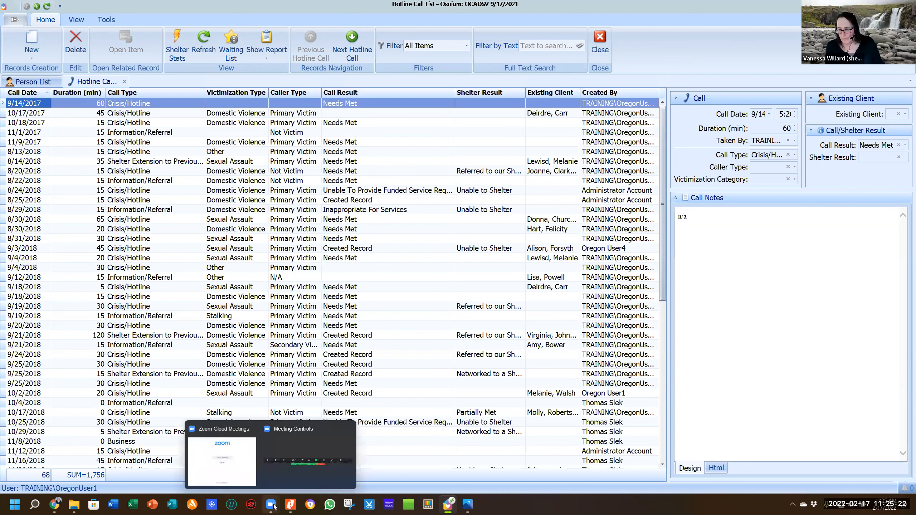
left_click(137, 104)
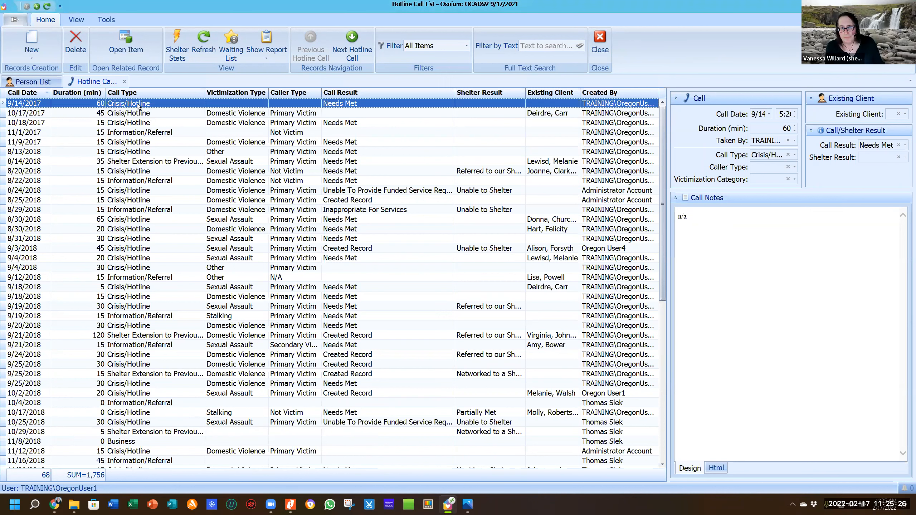
double_click(138, 103)
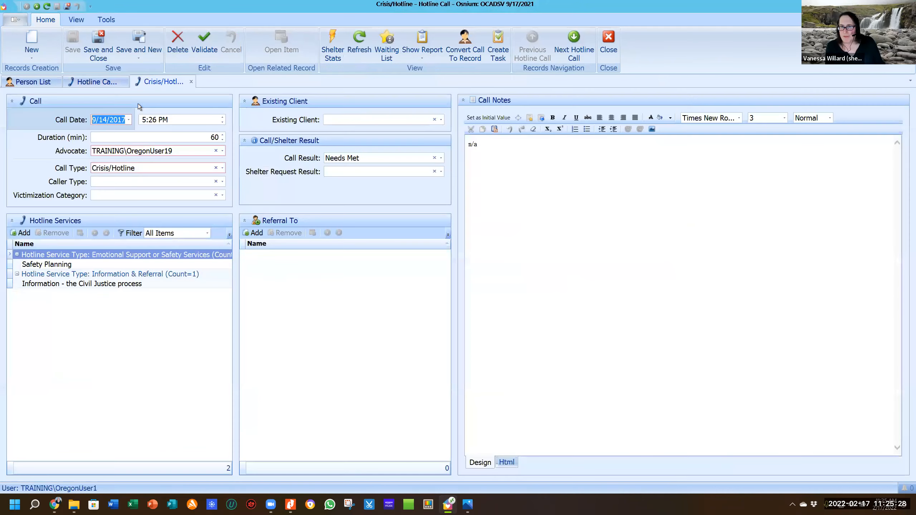
left_click(224, 195)
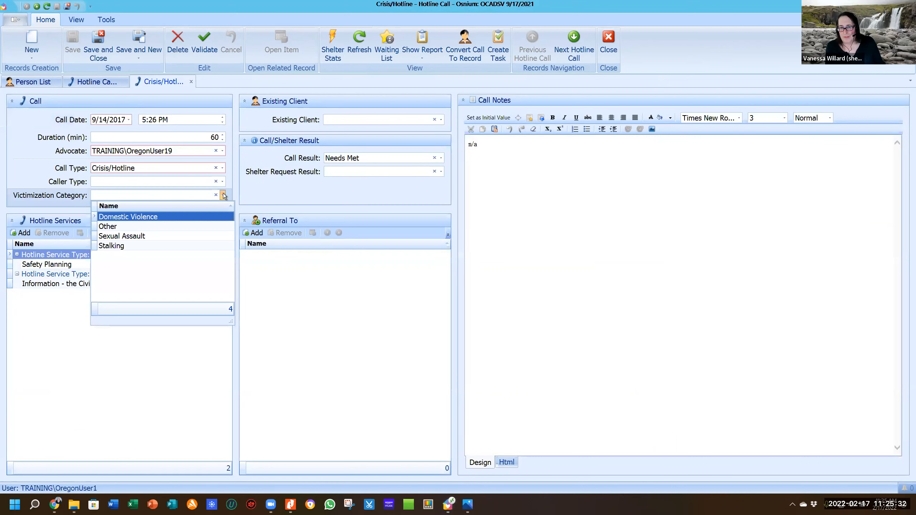
left_click(224, 182)
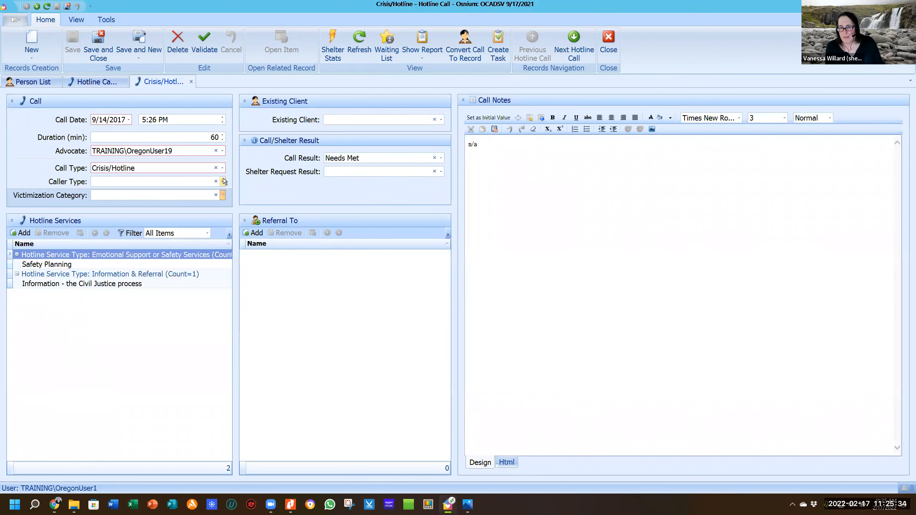
left_click(223, 181)
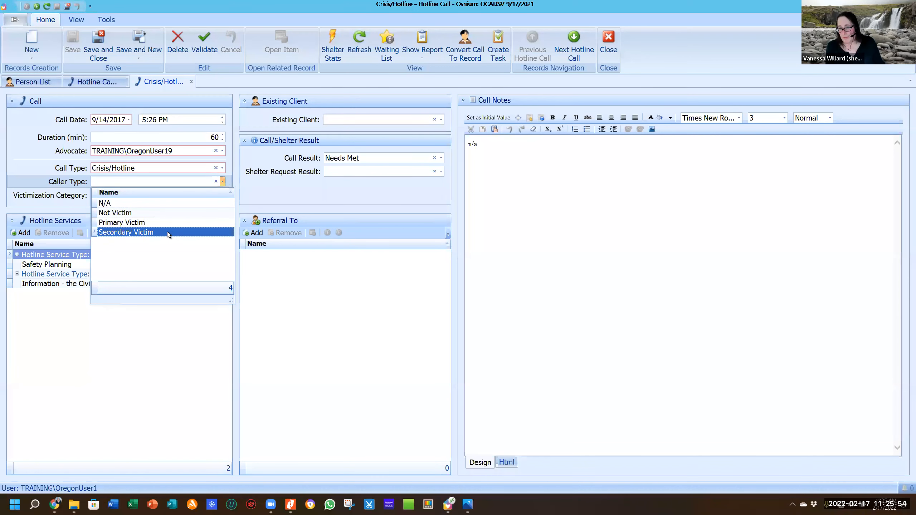
left_click(359, 196)
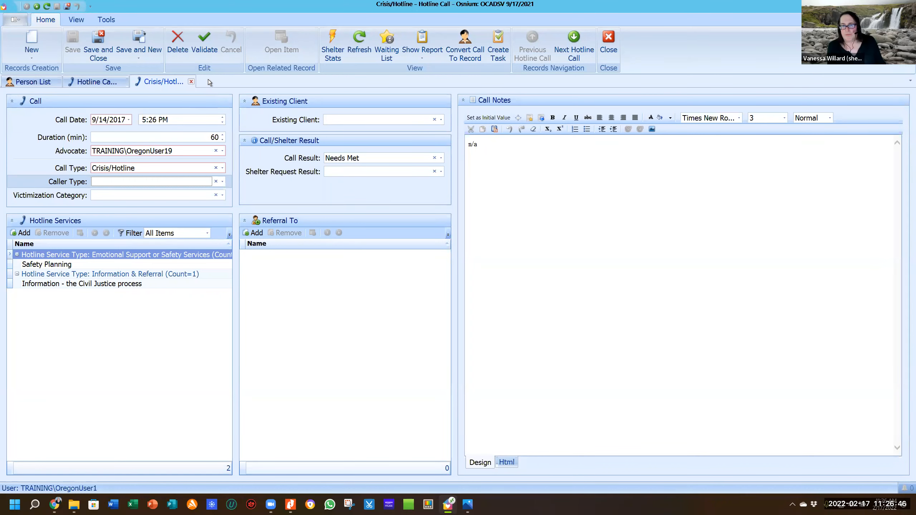
Close the Crisis/Hotline and Hotline Call List tabs, then go to Staff Activities > Outreach.
left_click(191, 82)
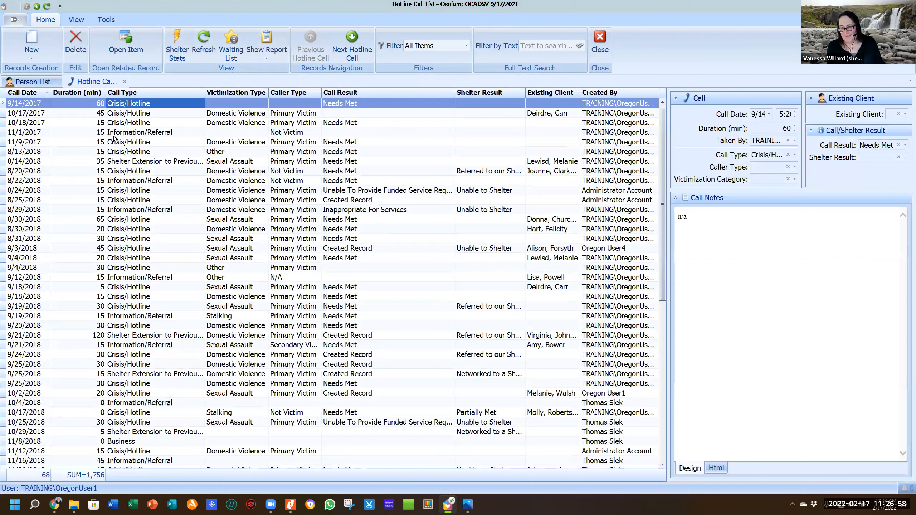
left_click(124, 83)
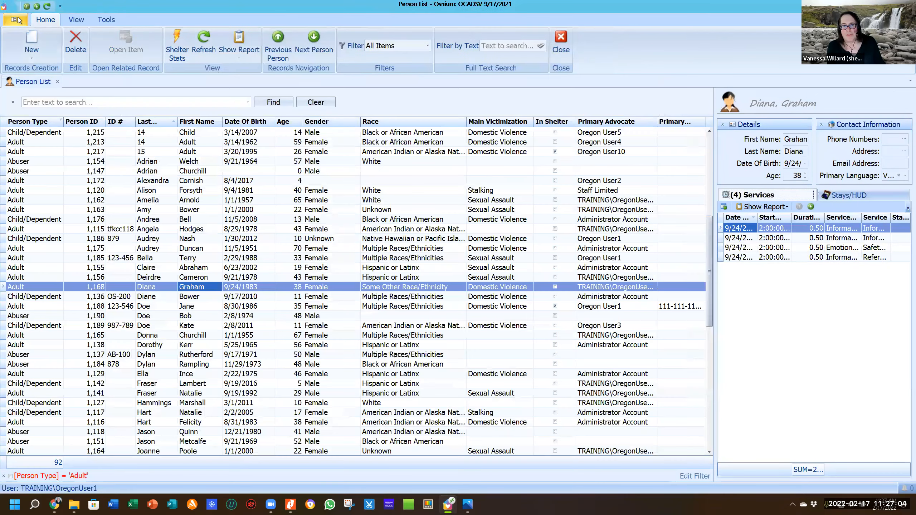
left_click(18, 20)
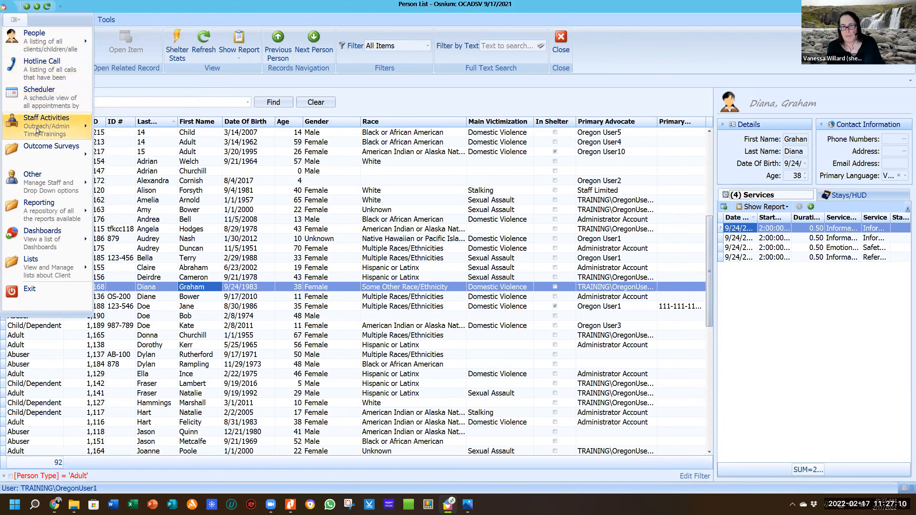
mouse_move(37, 130)
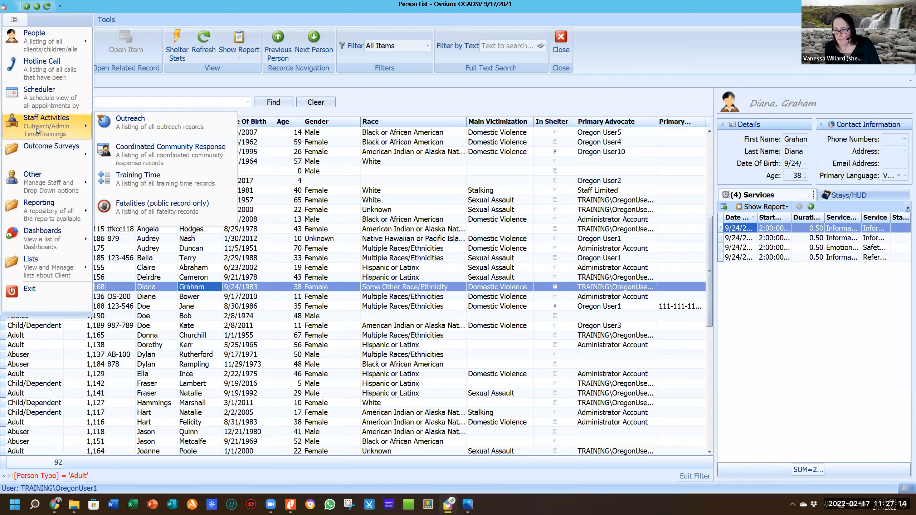
left_click(154, 129)
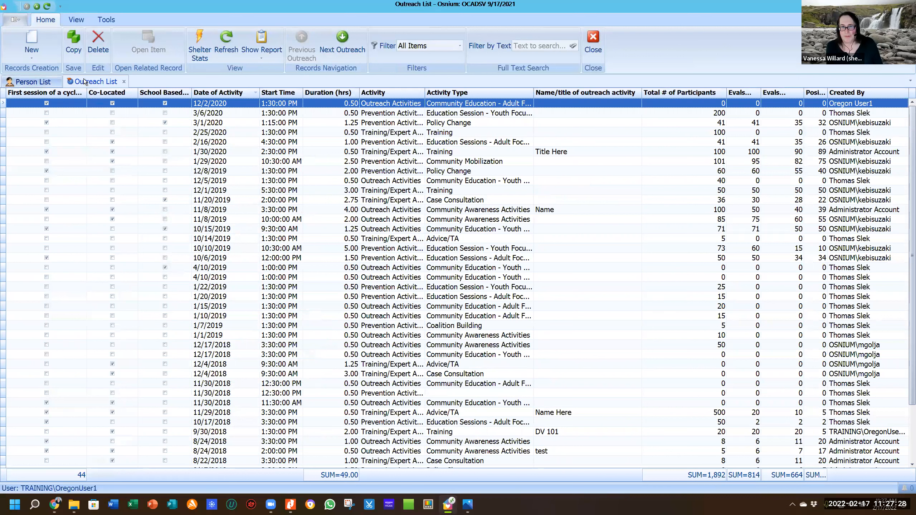
Create a new Outreach record with Training/Expert Advice, date 2/17/2022, and Case Consultation type.
left_click(33, 50)
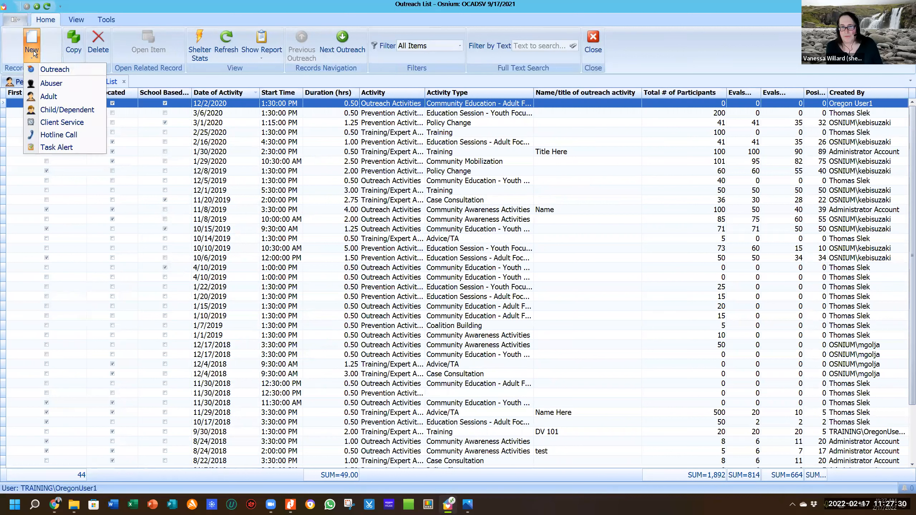
left_click(54, 69)
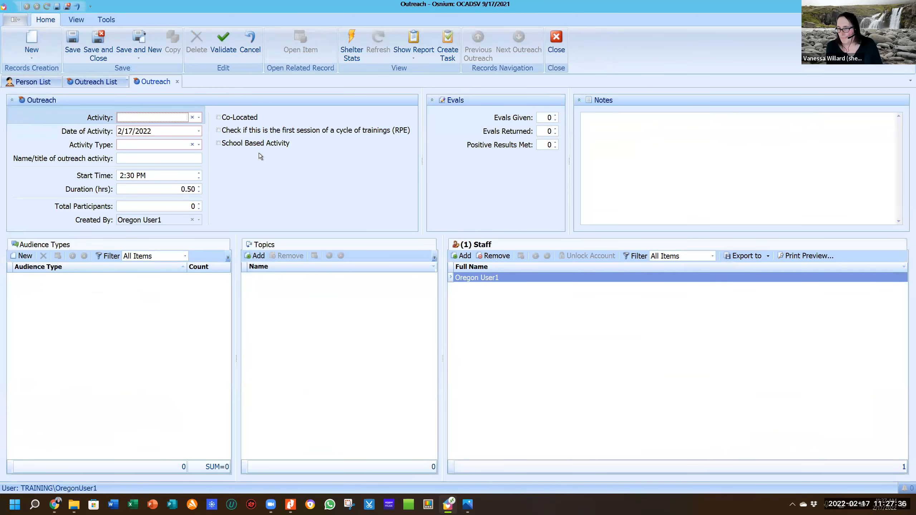
left_click(198, 118)
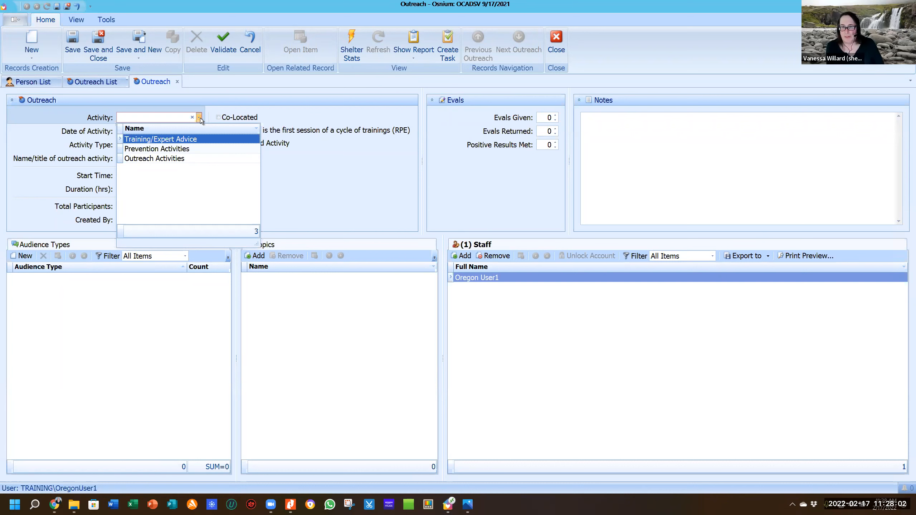
left_click(188, 139)
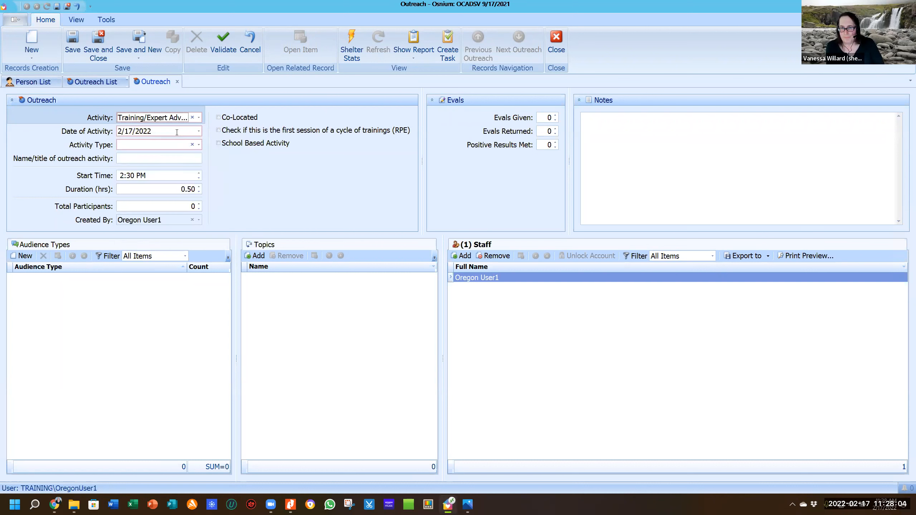
left_click(198, 132)
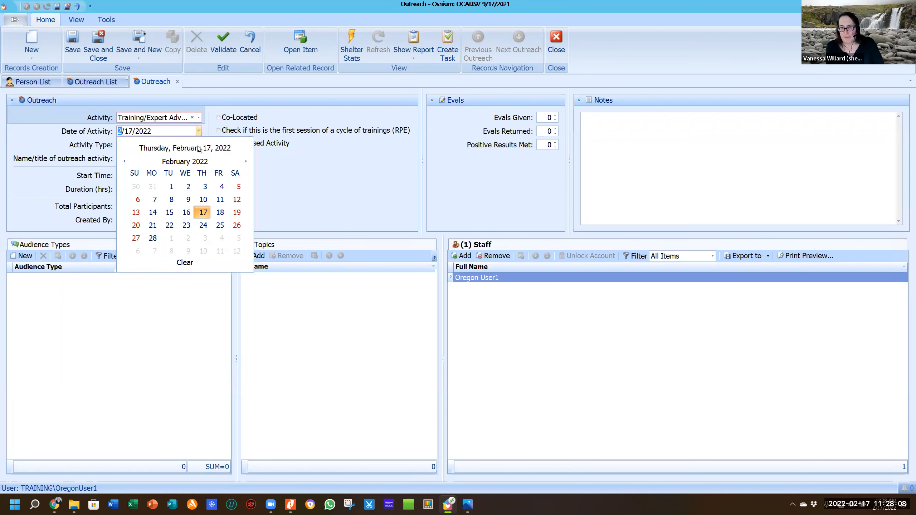
left_click(306, 177)
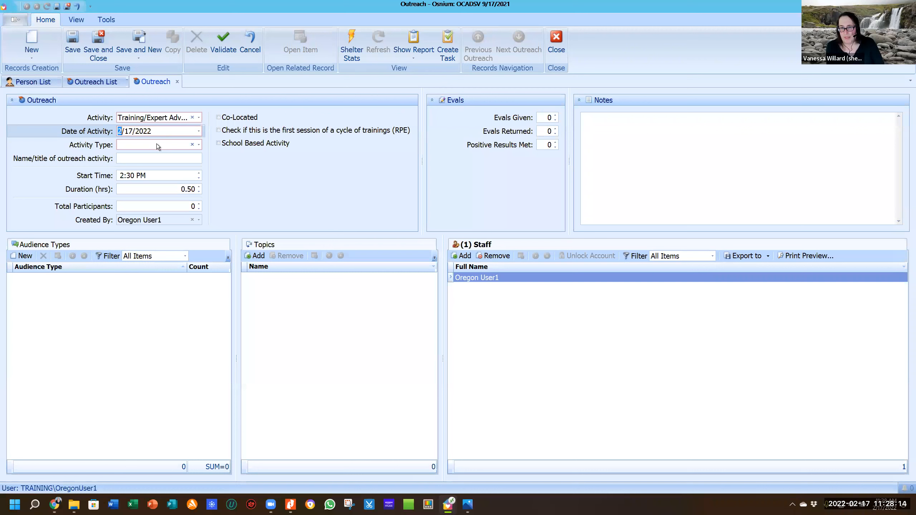
left_click(198, 145)
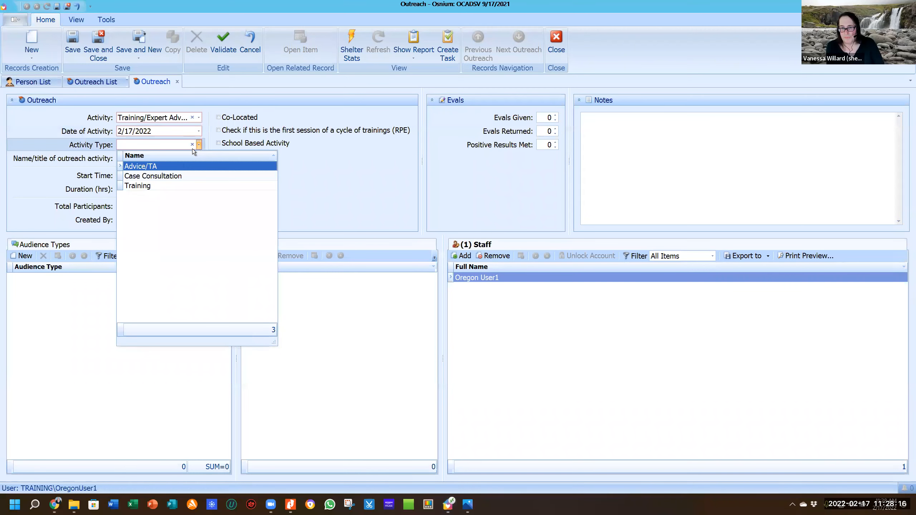
left_click(165, 177)
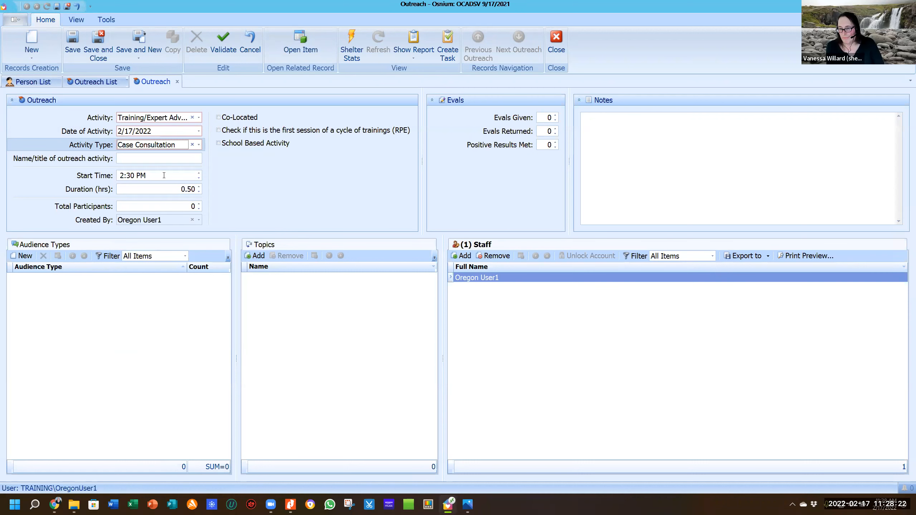
left_click(150, 155)
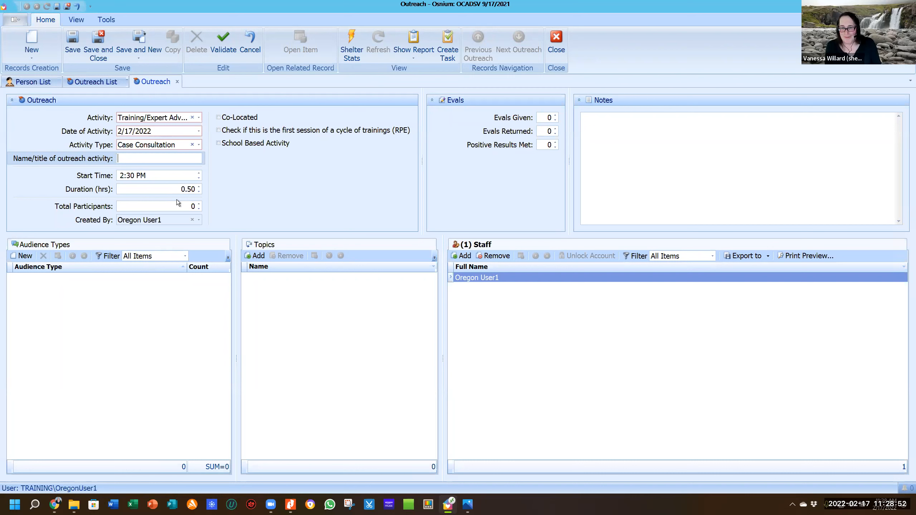
Enter 23 in Total Participants and tick the Co-Located checkbox.
left_click(185, 207)
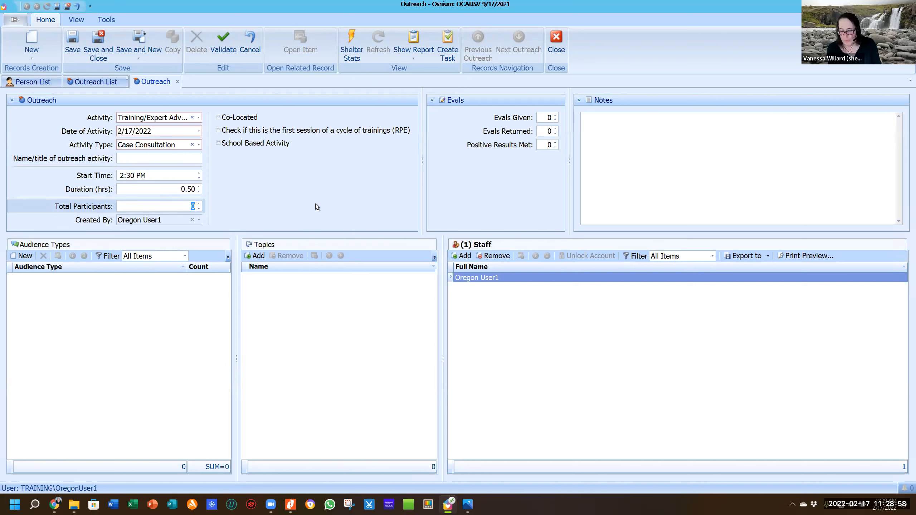
type("24")
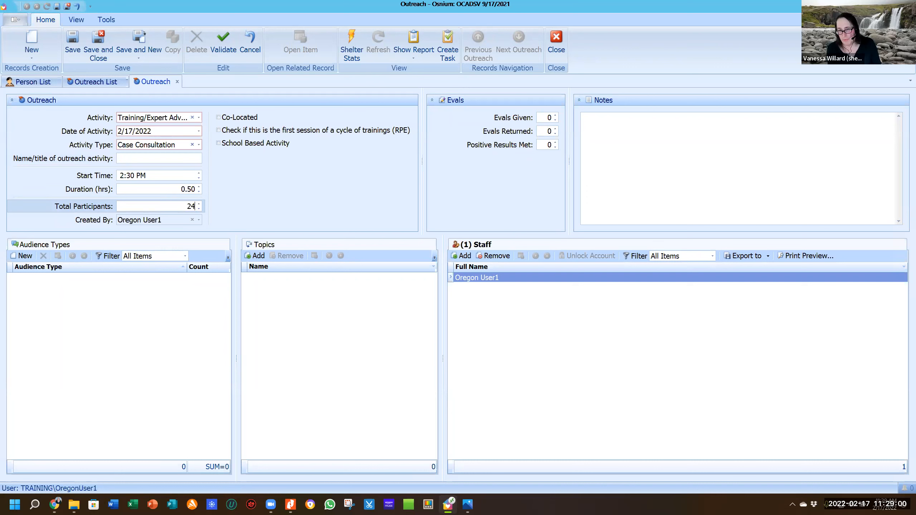
key("BackSpace")
type("3")
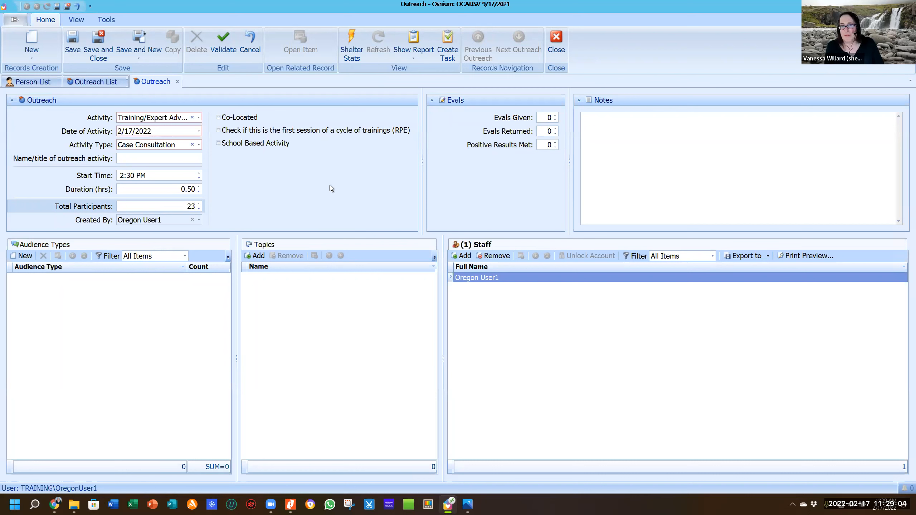
left_click(219, 119)
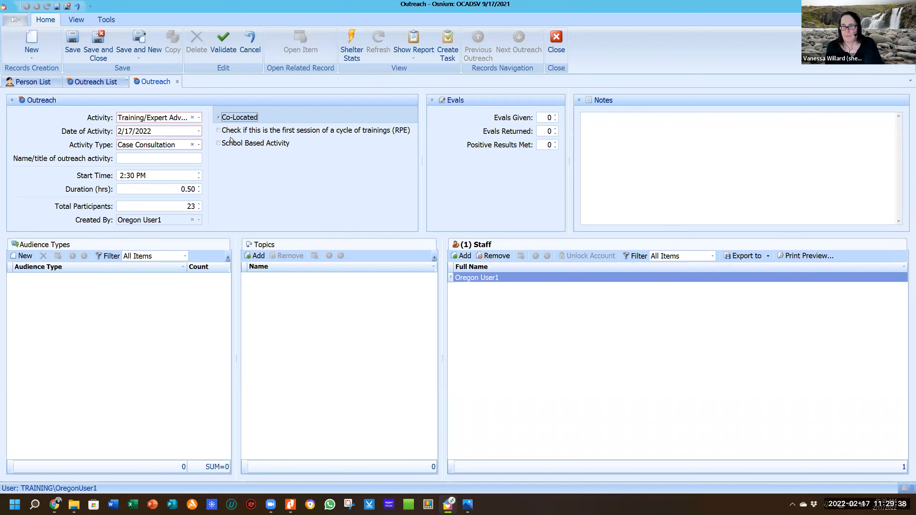
left_click(218, 144)
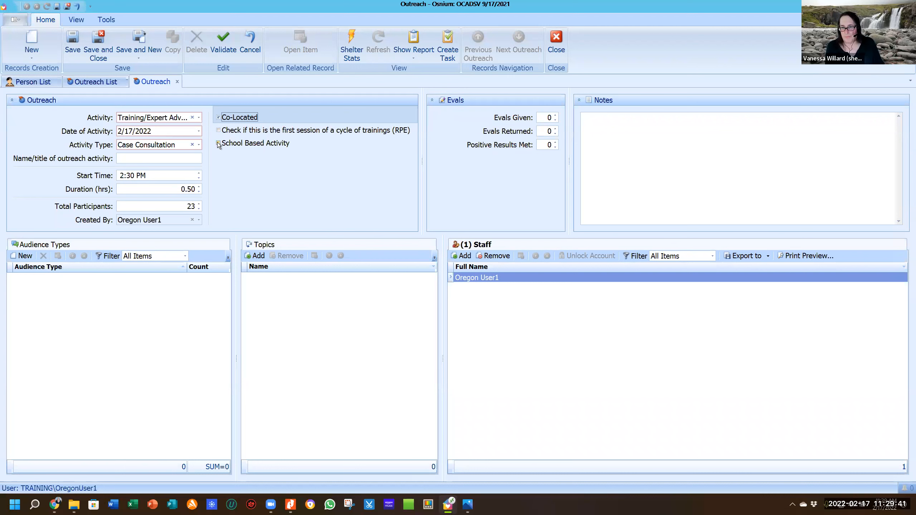
left_click(218, 118)
left_click(219, 143)
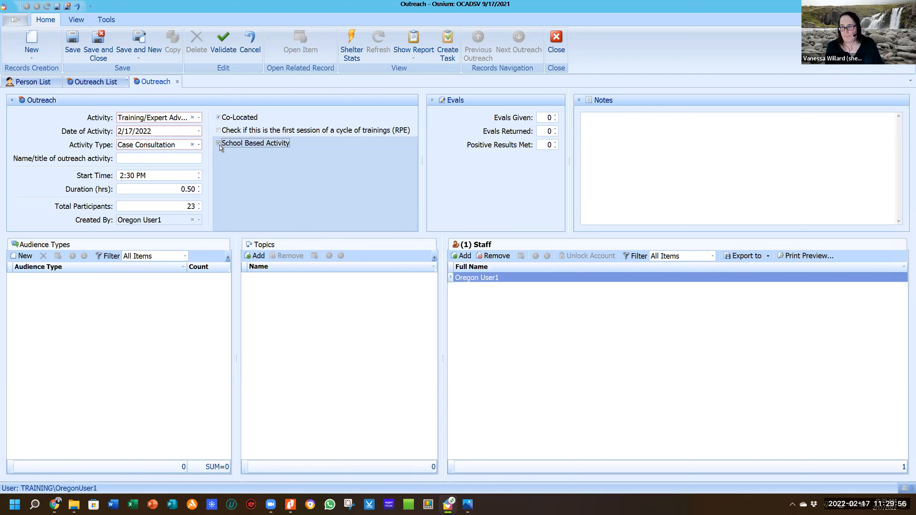
Fill in Evals Given 50, Evals Returned 49 and Positive Results Met 1.
left_click(545, 116)
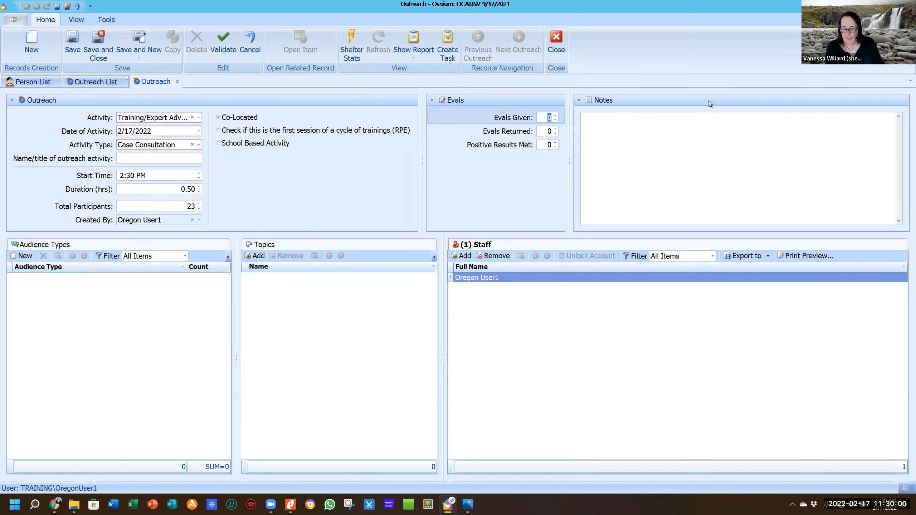
type("50")
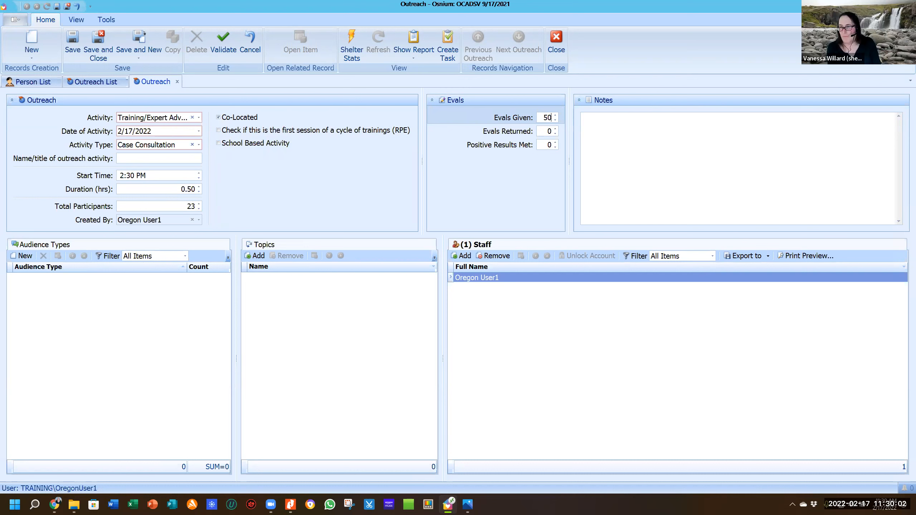
key("Tab")
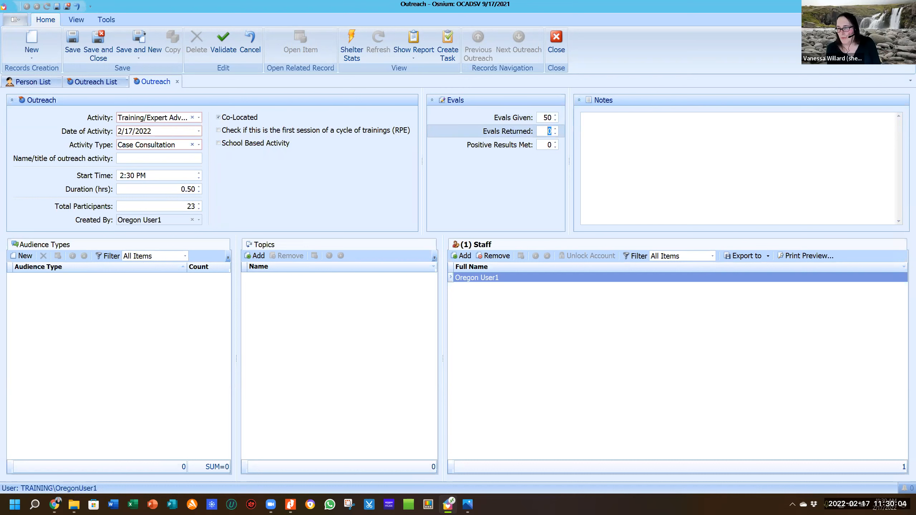
type("49")
key("Tab")
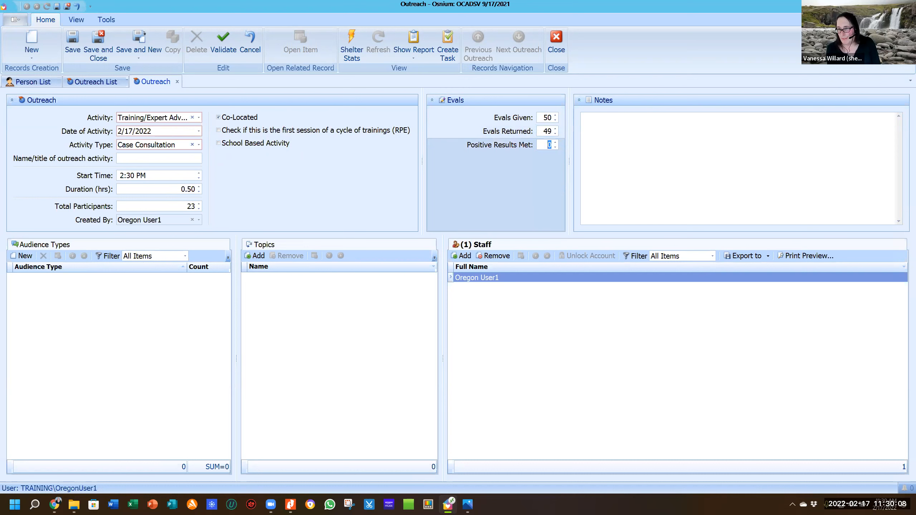
type("1")
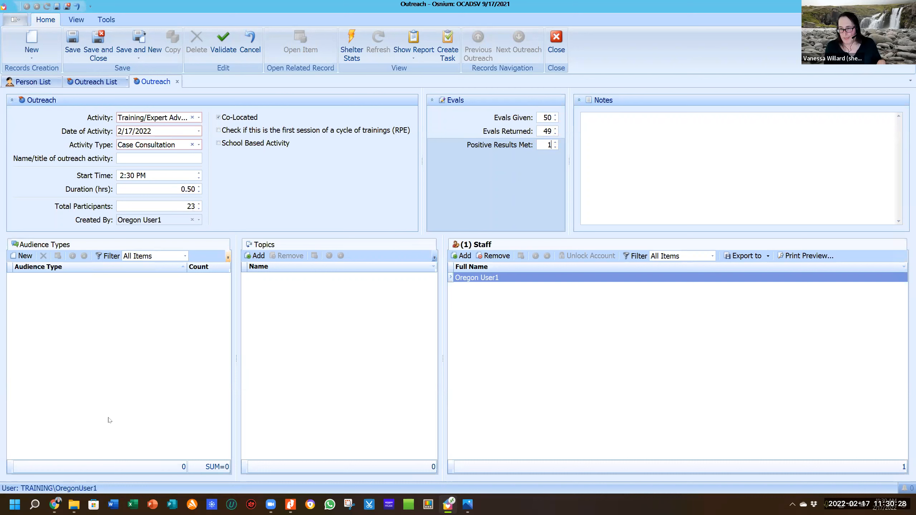
Begin a new Outreach Audience Type entry, then close it without picking a category.
left_click(30, 259)
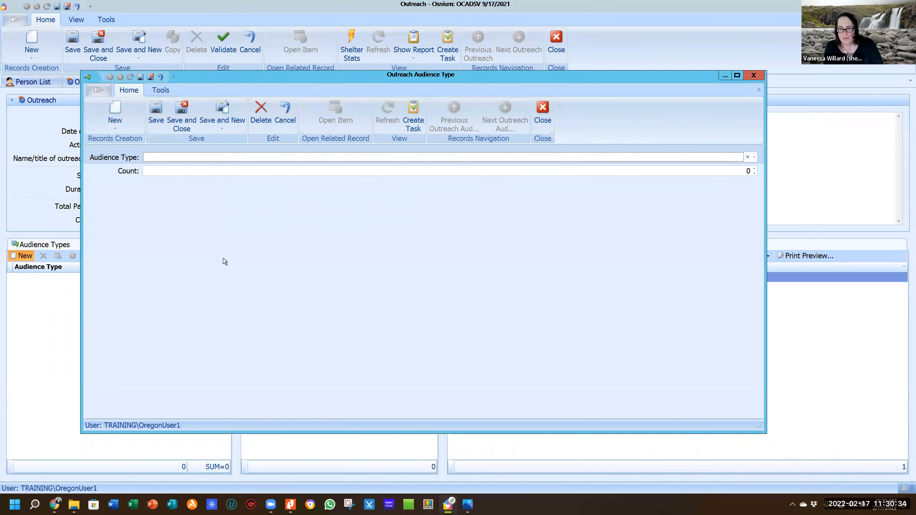
left_click(180, 159)
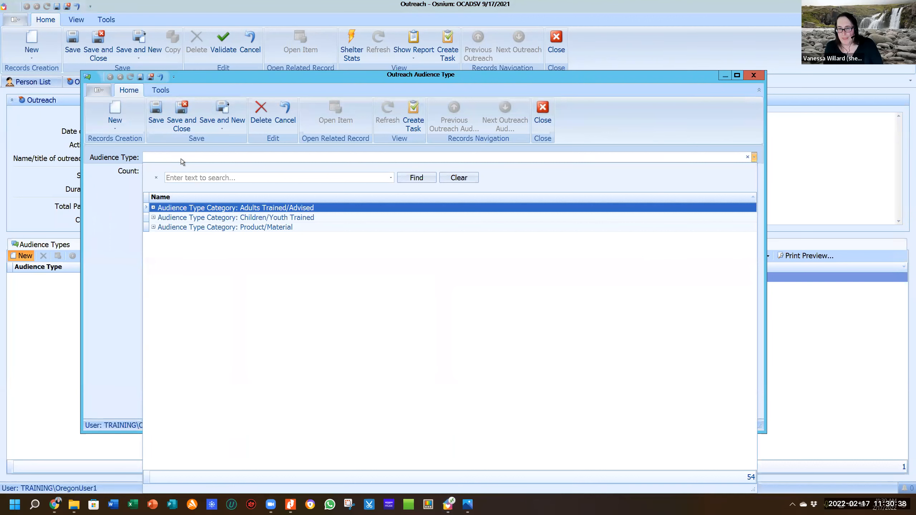
left_click(227, 208)
left_click(724, 76)
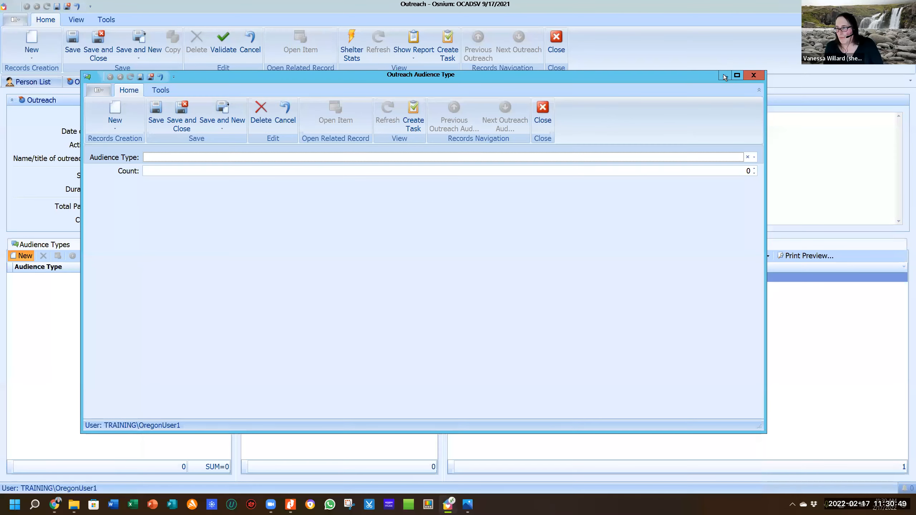
left_click(756, 76)
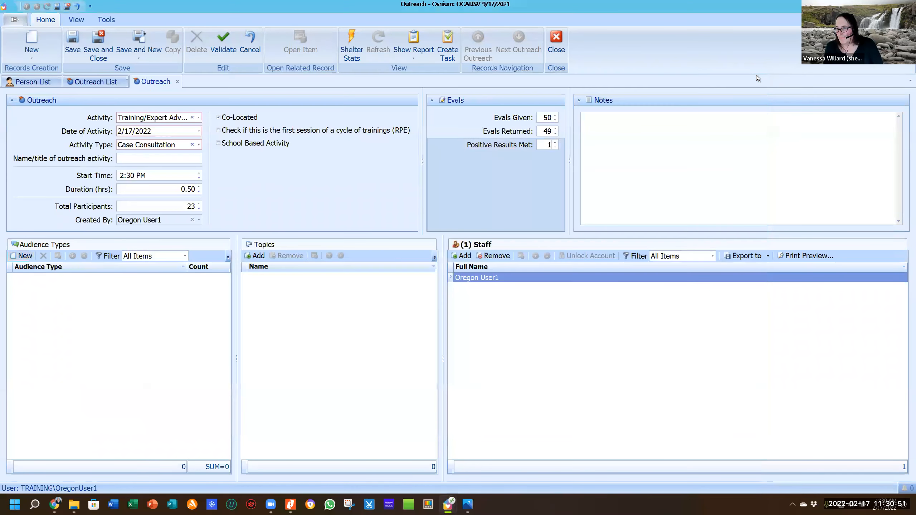
Replace Training/Expert Advice with Prevention Activities and choose Education Session - Youth Focused as type.
left_click(199, 117)
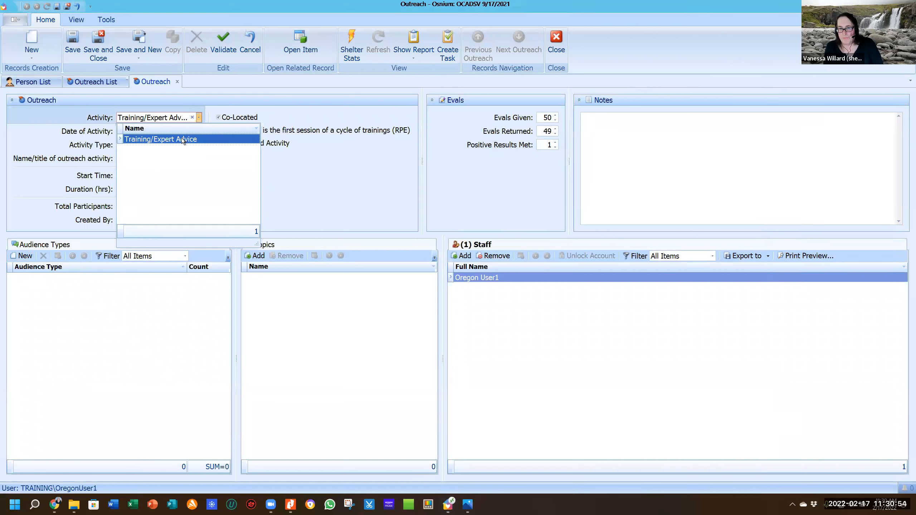
left_click(182, 139)
left_click(192, 117)
left_click(193, 145)
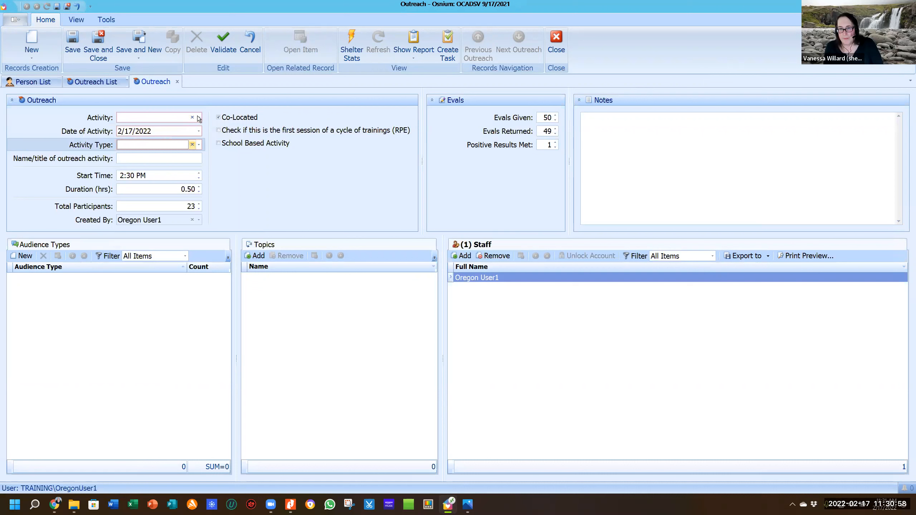
left_click(198, 118)
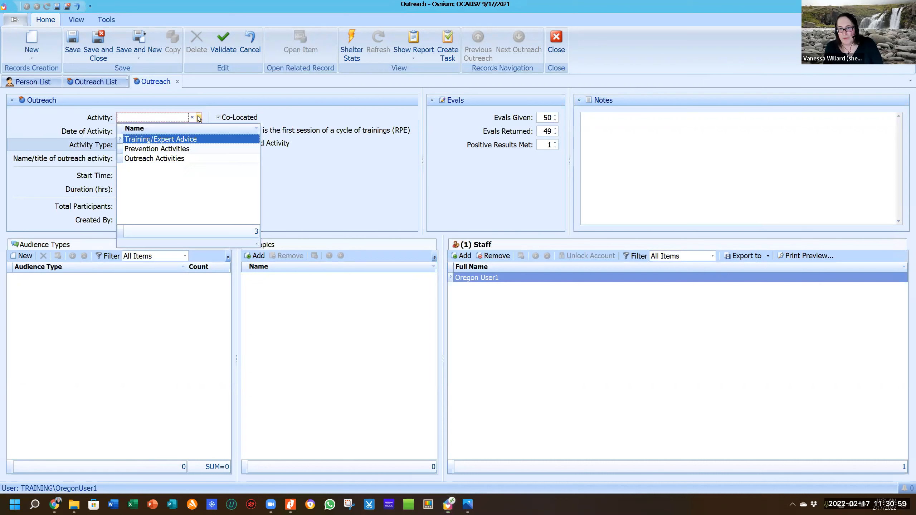
left_click(173, 148)
left_click(198, 145)
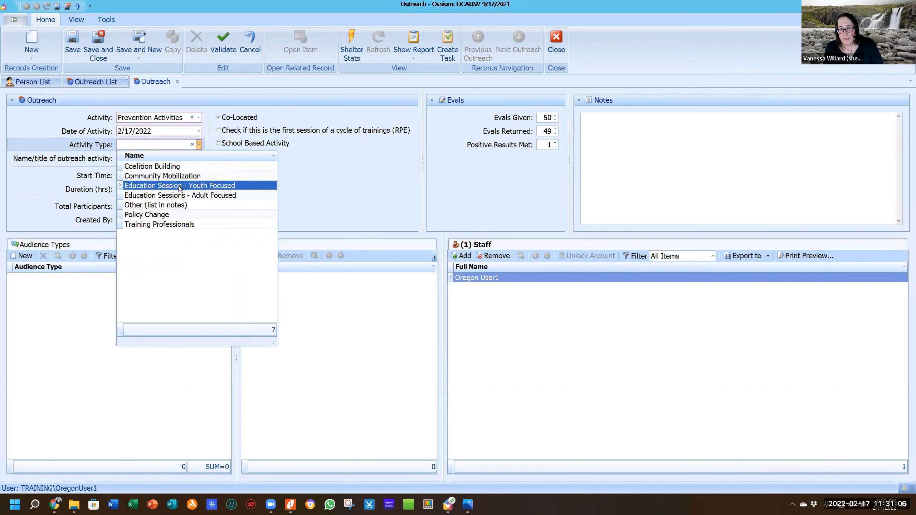
left_click(180, 186)
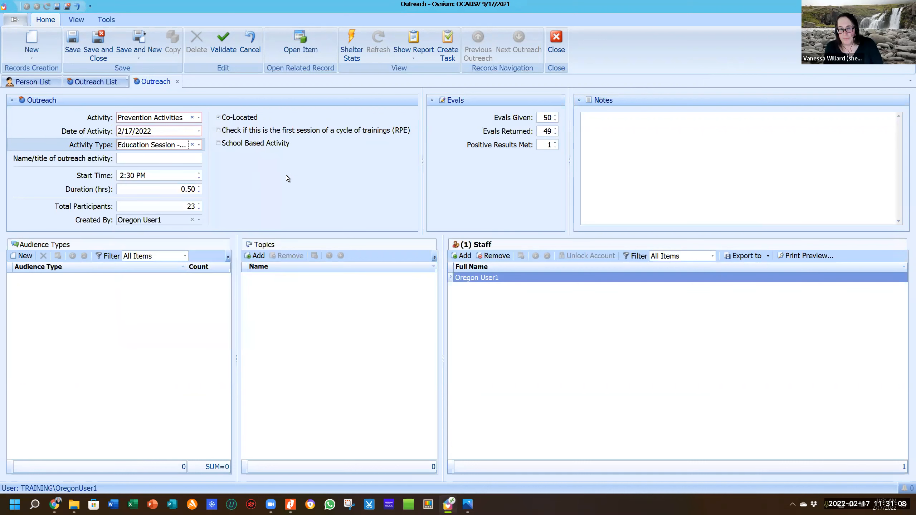
Add a High School Age audience type with a count of 12.
left_click(25, 256)
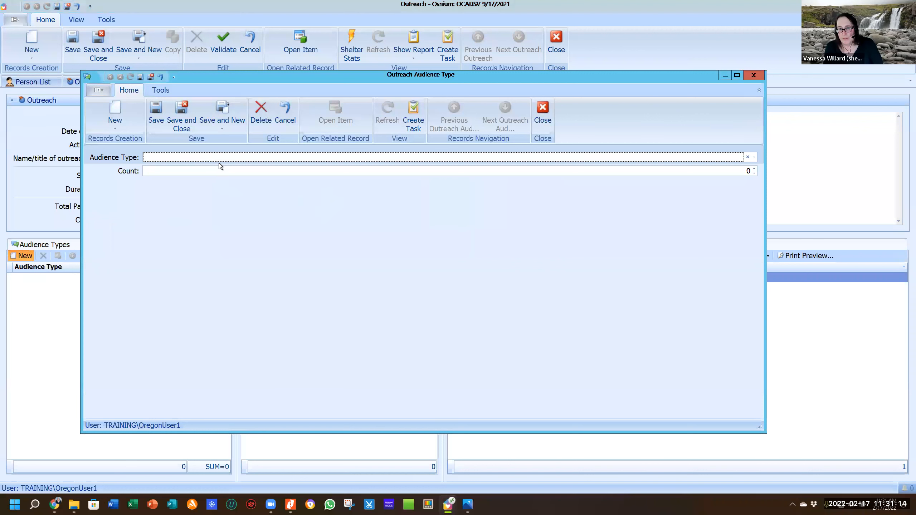
left_click(219, 158)
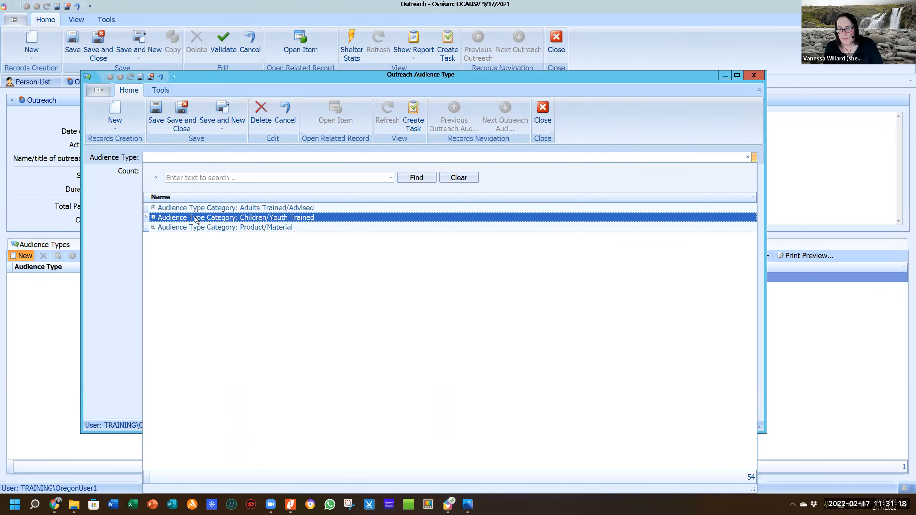
left_click(154, 218)
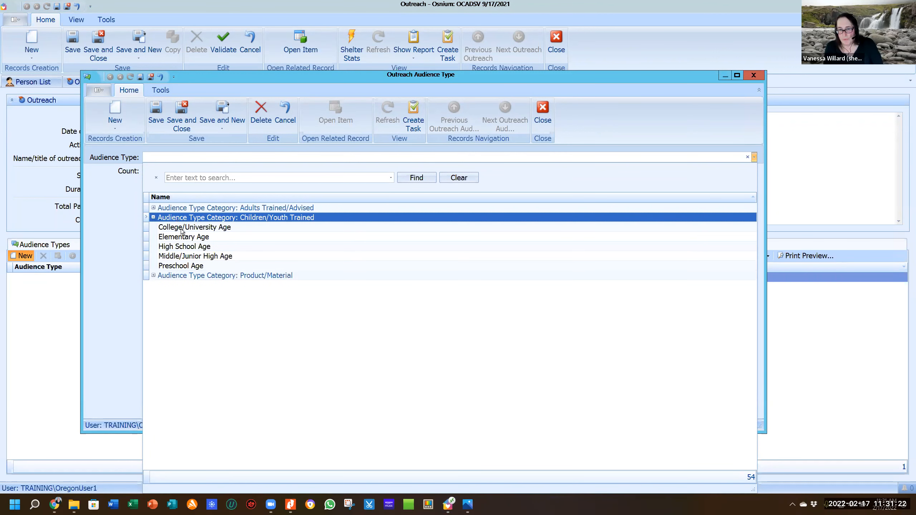
left_click(191, 247)
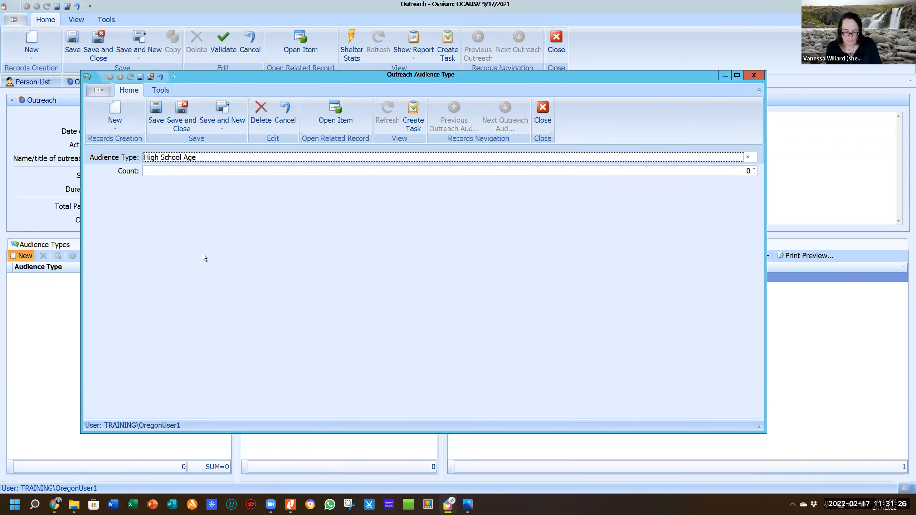
key("F4")
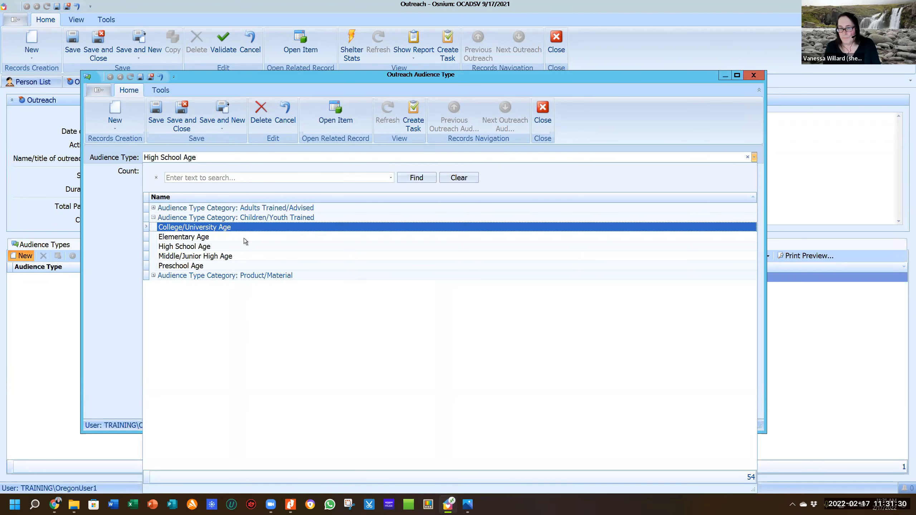
left_click(277, 241)
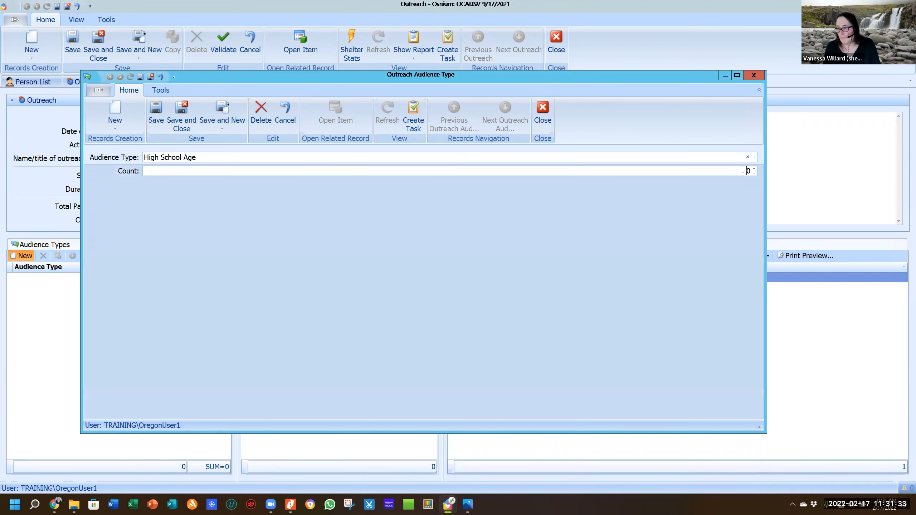
left_click(740, 174)
type("12")
key("Delete")
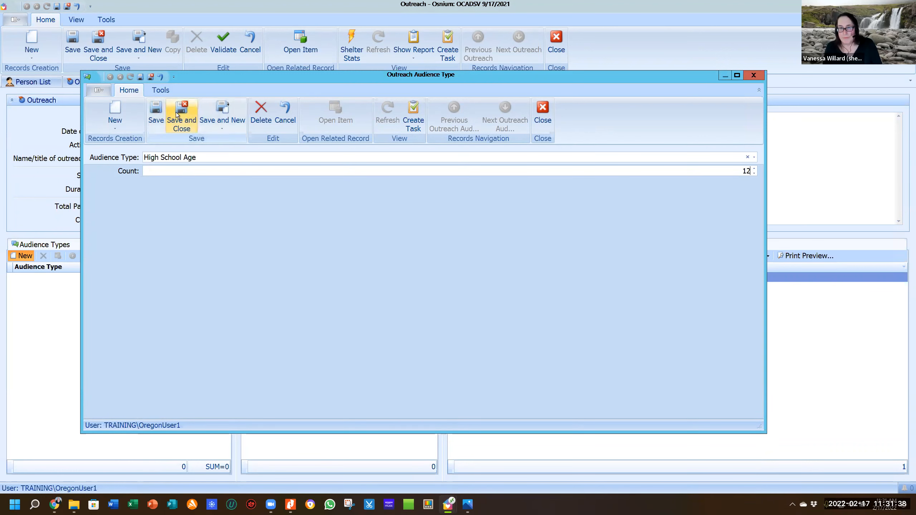
left_click(219, 108)
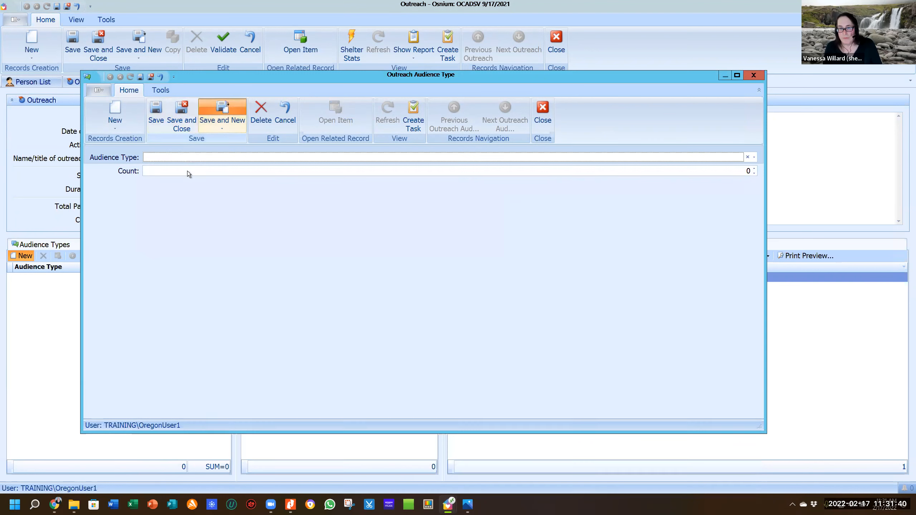
Add a Middle/Junior High Age audience type with a count of 9.
left_click(181, 156)
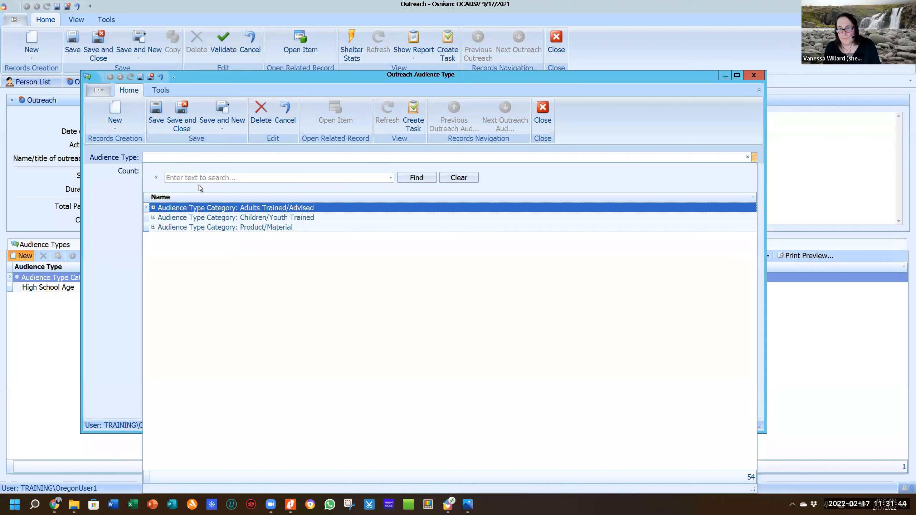
double_click(221, 221)
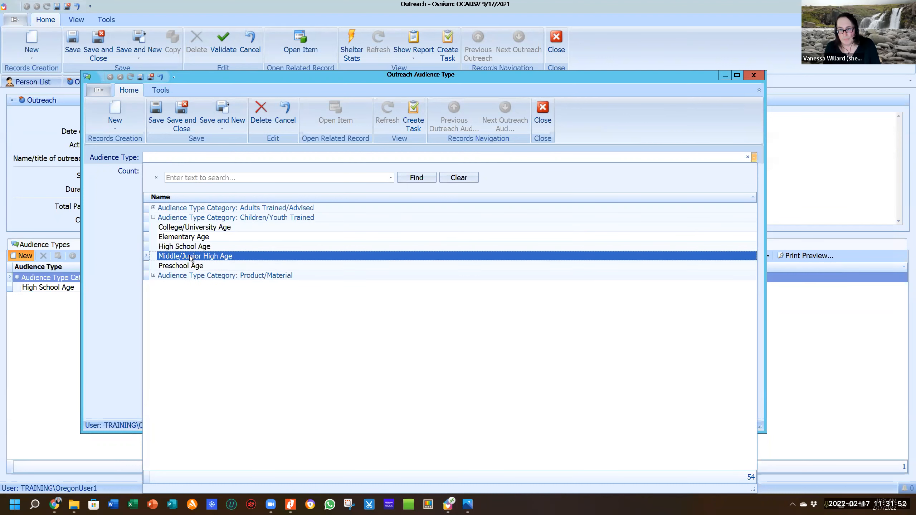
left_click(262, 257)
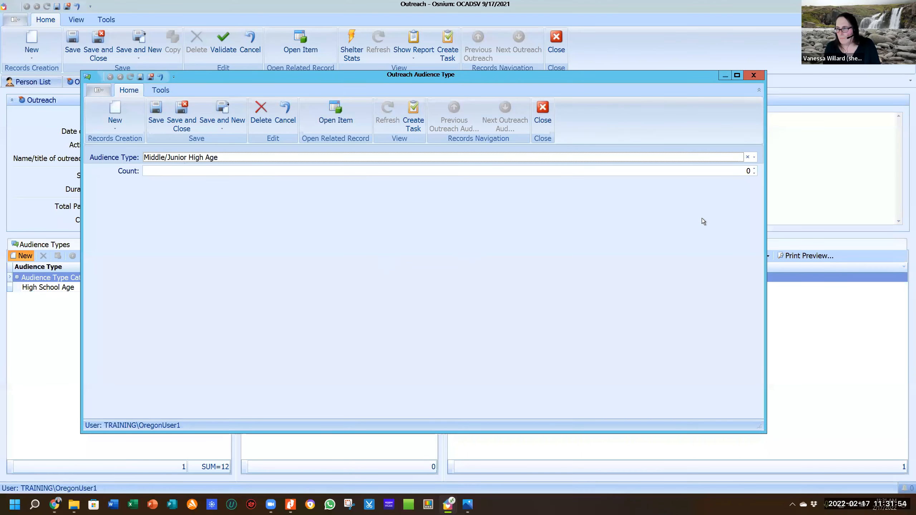
left_click(750, 172)
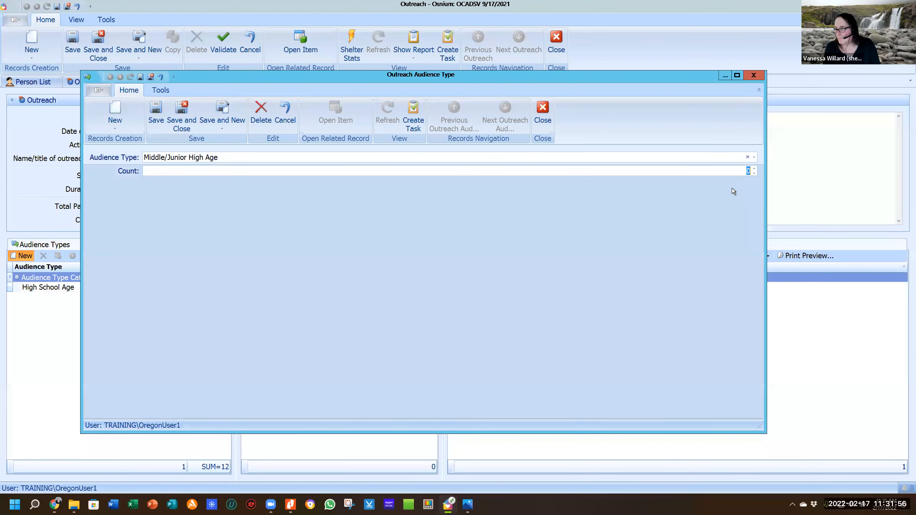
type("8")
key("BackSpace")
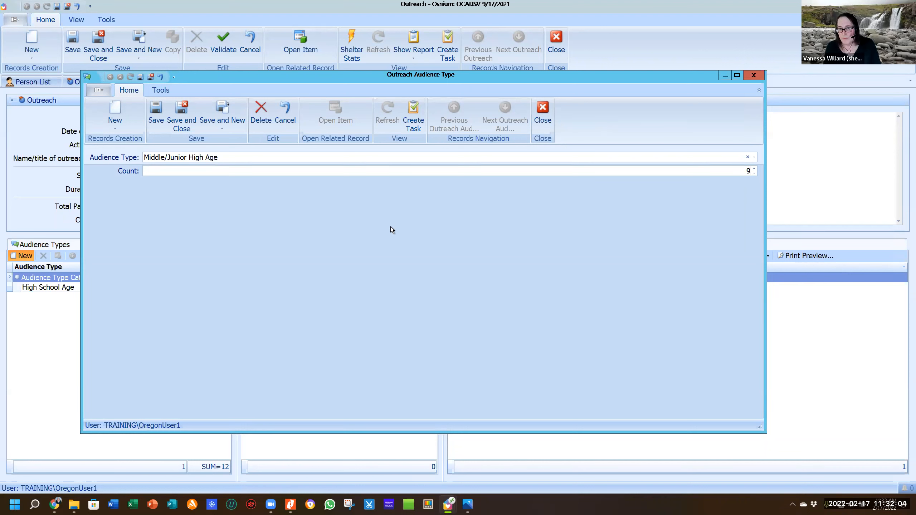
left_click(219, 111)
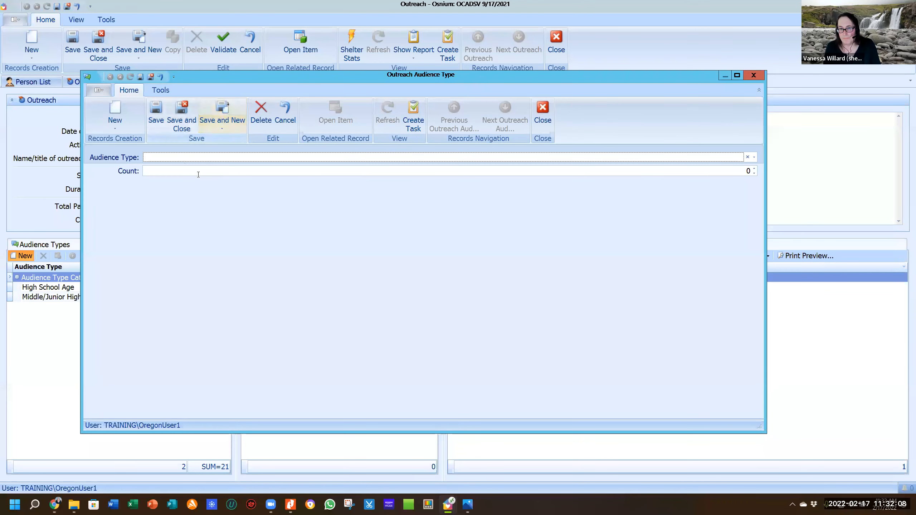
Add an Educators audience type with a count of 2 and close the entry window.
left_click(183, 157)
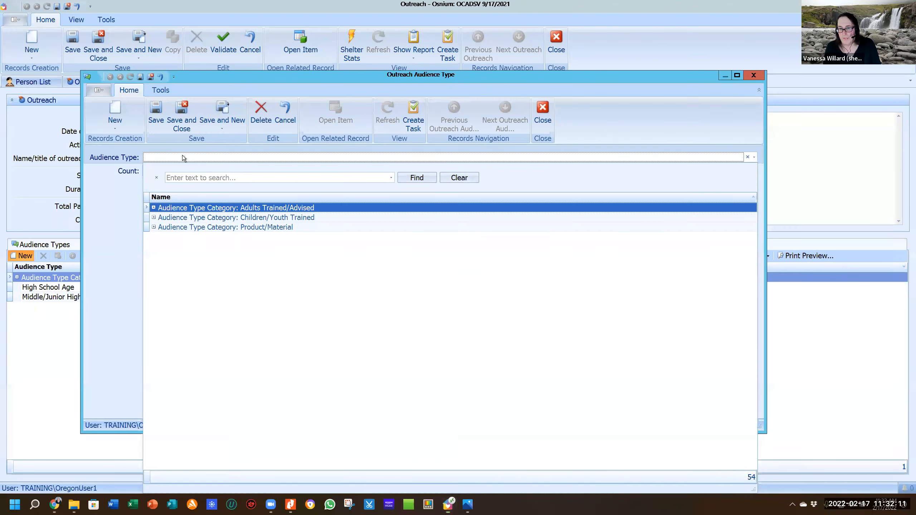
double_click(231, 212)
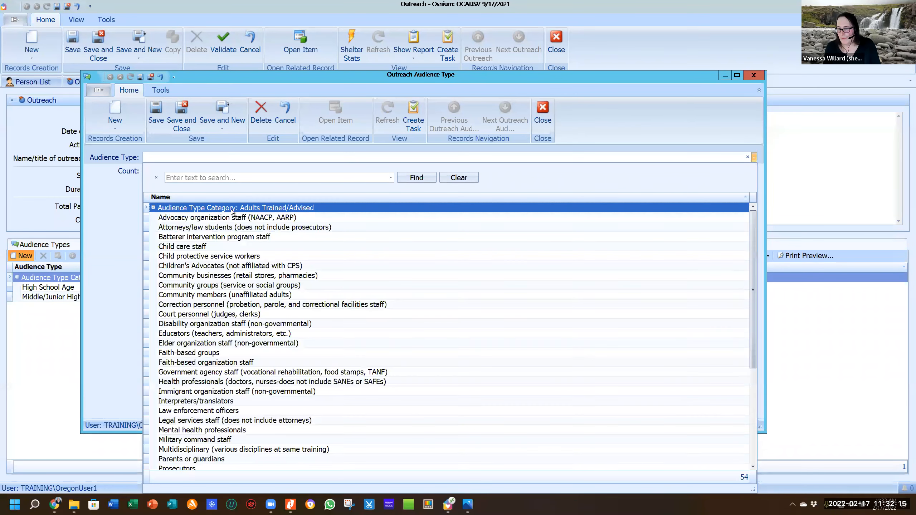
left_click(207, 334)
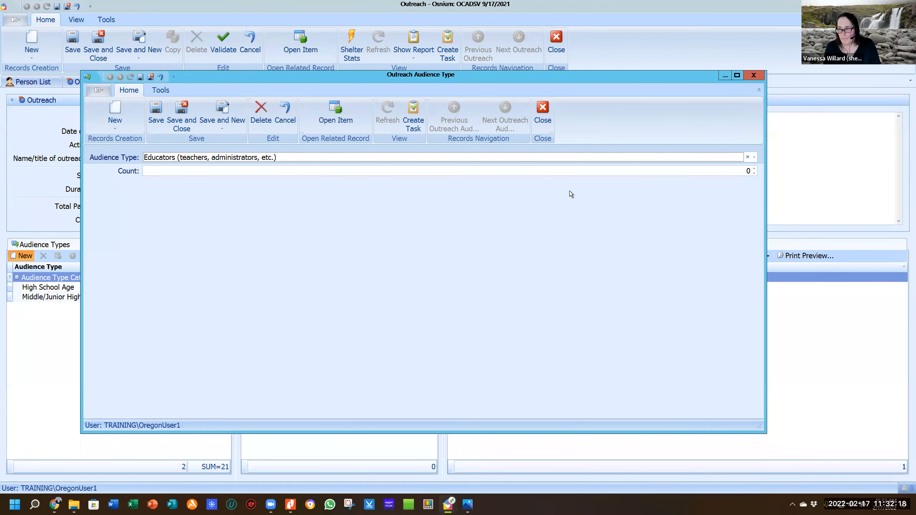
left_click(748, 169)
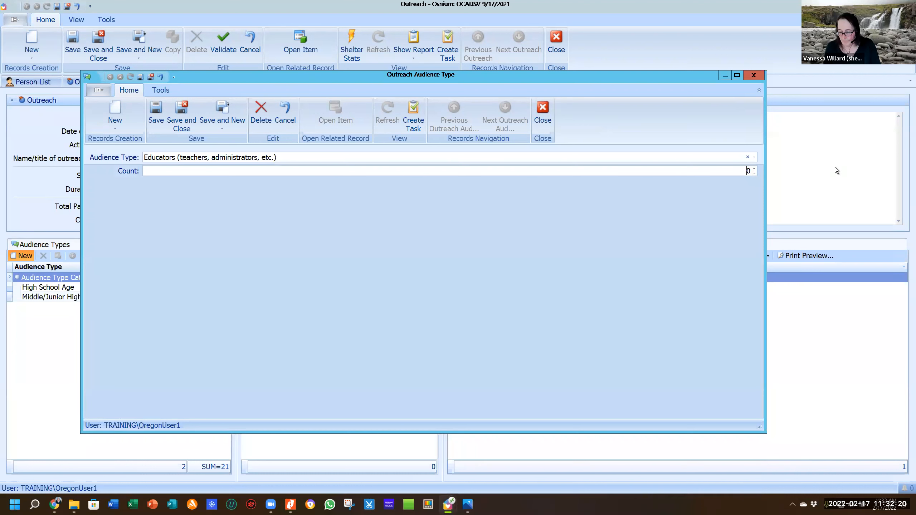
type("2")
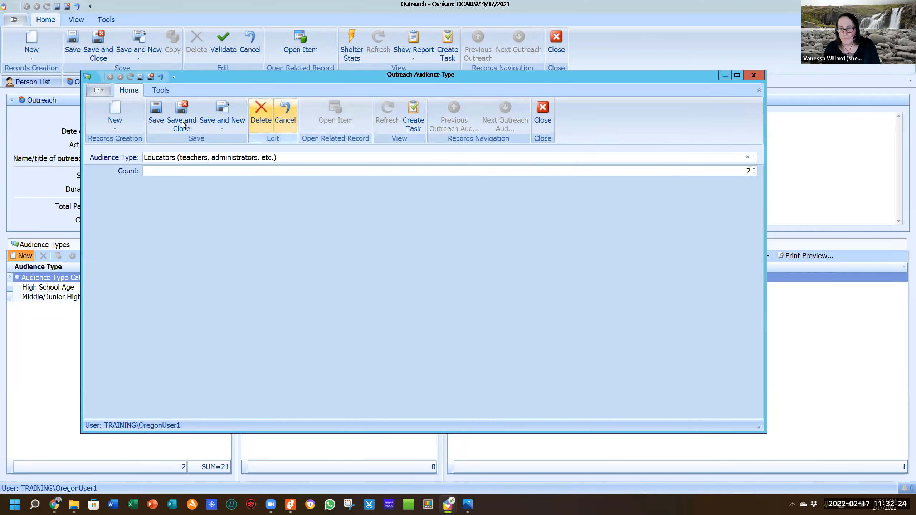
left_click(184, 111)
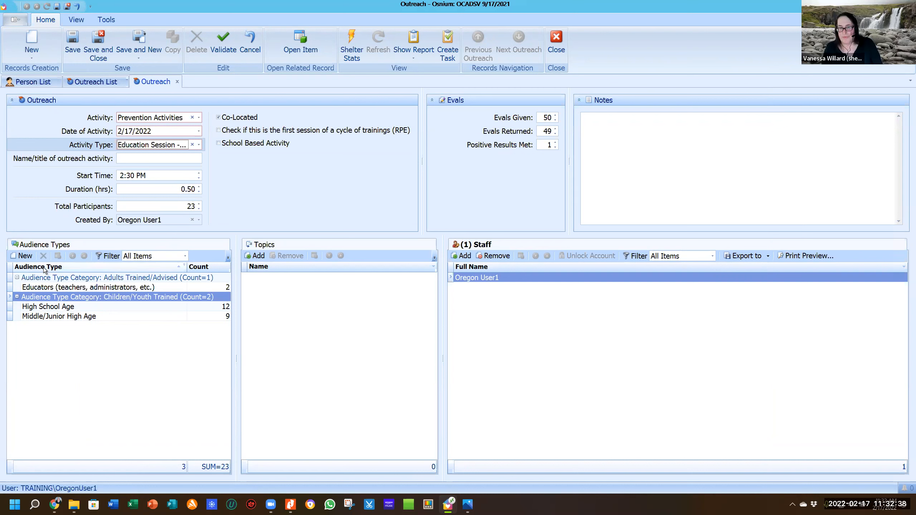
Add a Product/Material Brochures audience entry with a count of 8.
left_click(22, 257)
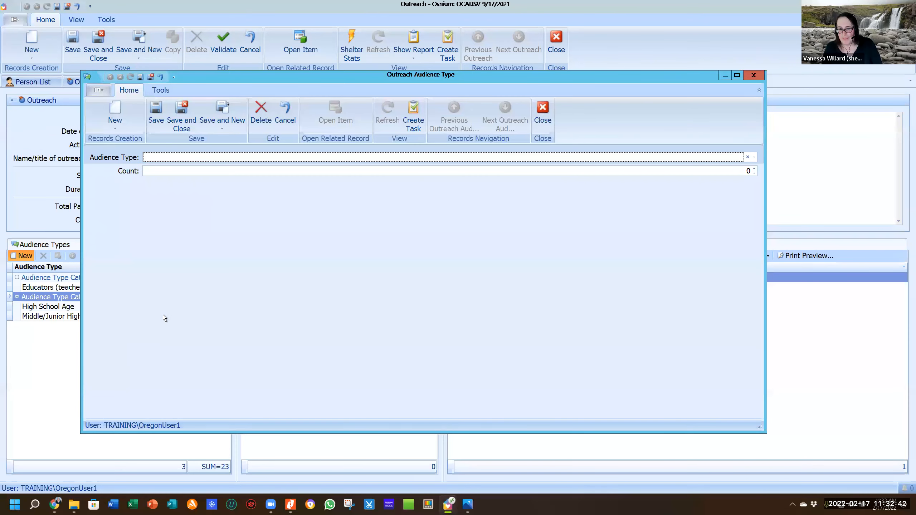
left_click(160, 160)
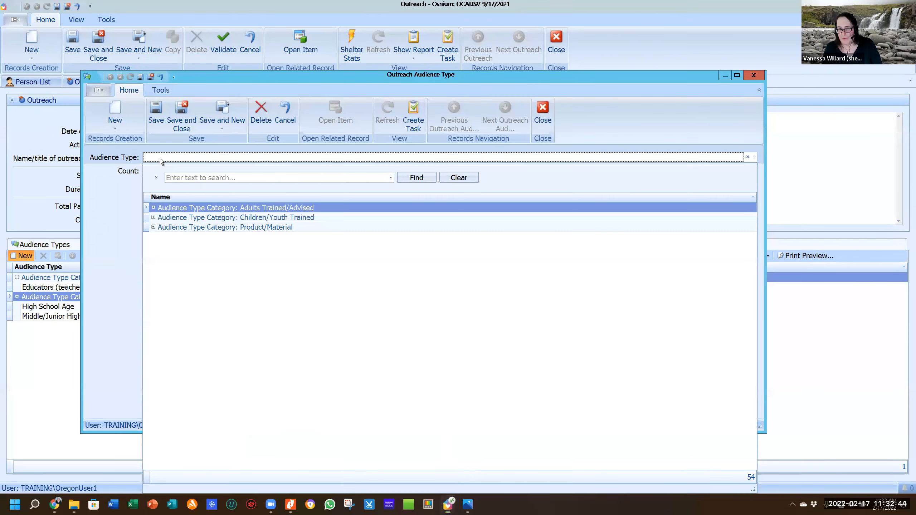
left_click(182, 230)
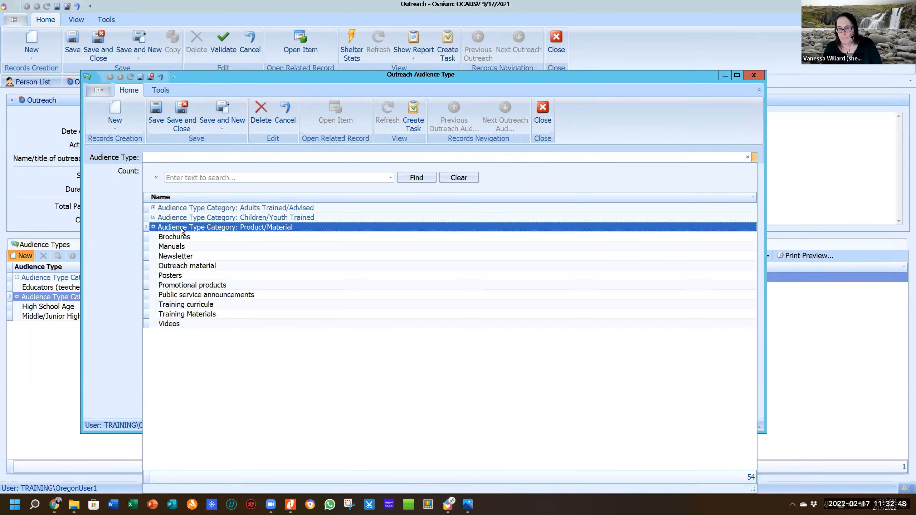
left_click(177, 239)
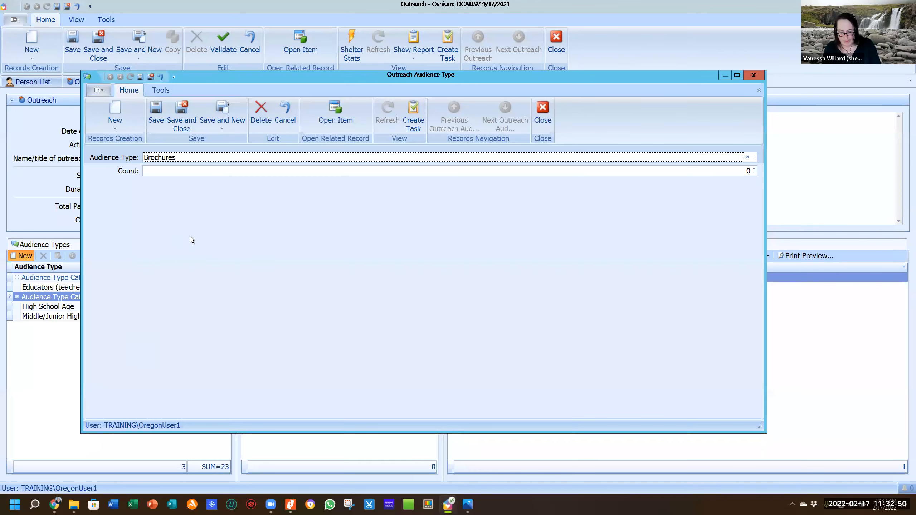
left_click(270, 169)
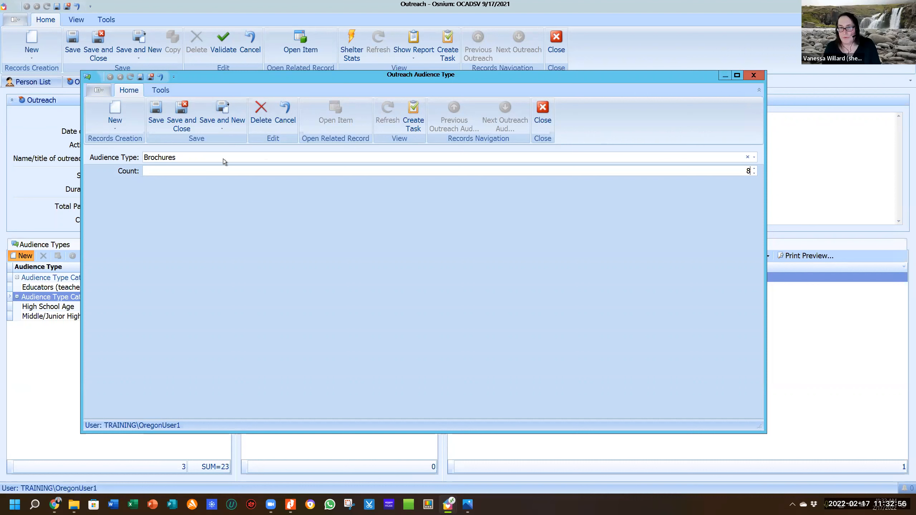
type("8")
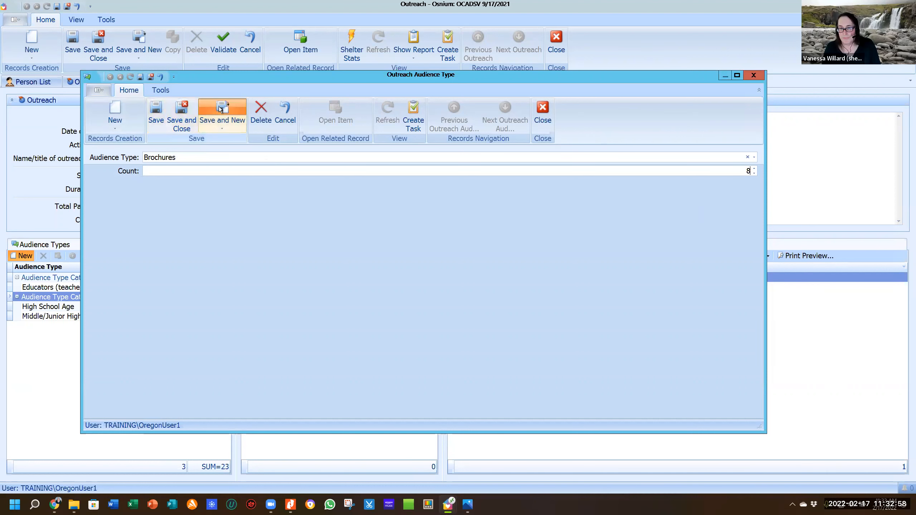
left_click(221, 108)
Add a Product/Material Posters audience entry with a count of 3.
left_click(216, 155)
left_click(216, 155)
left_click(216, 155)
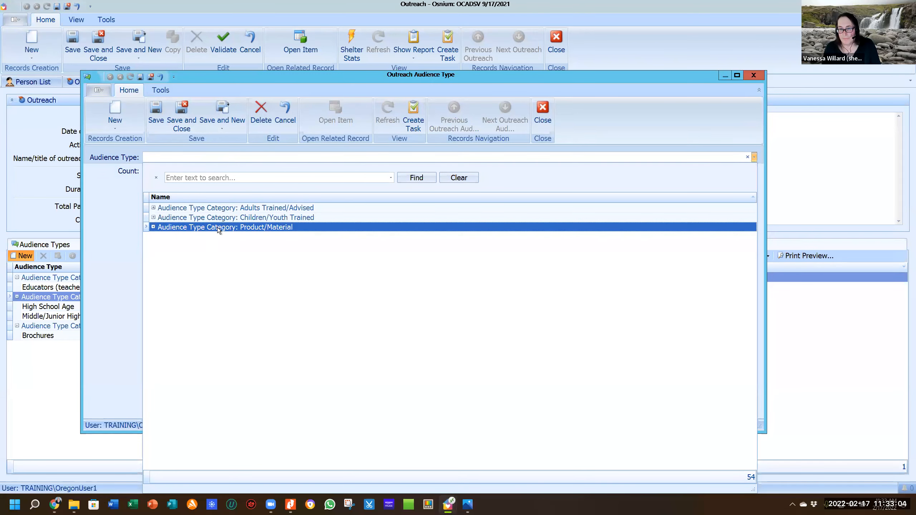
double_click(217, 228)
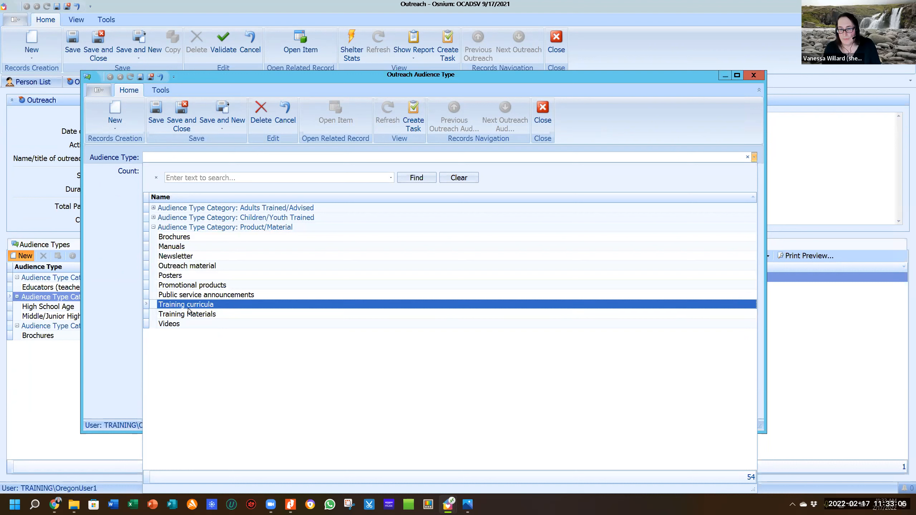
left_click(193, 277)
left_click(739, 169)
type("3")
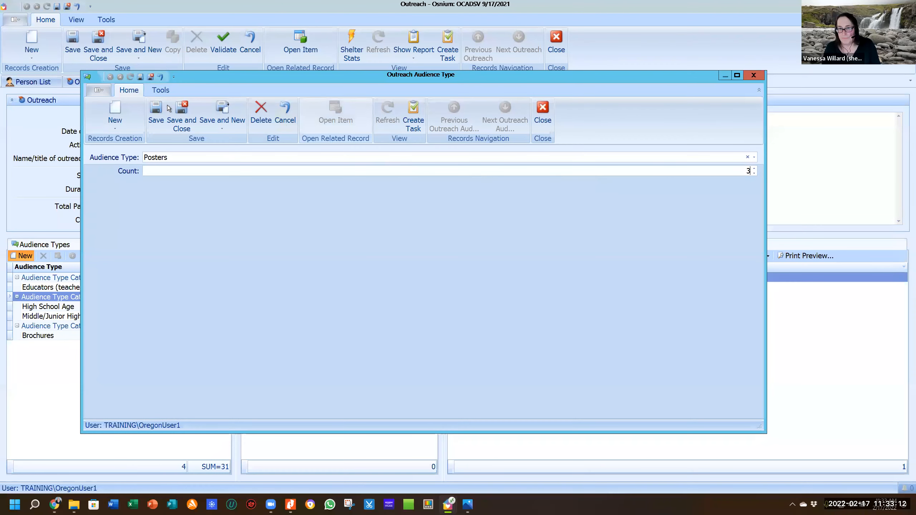
left_click(180, 113)
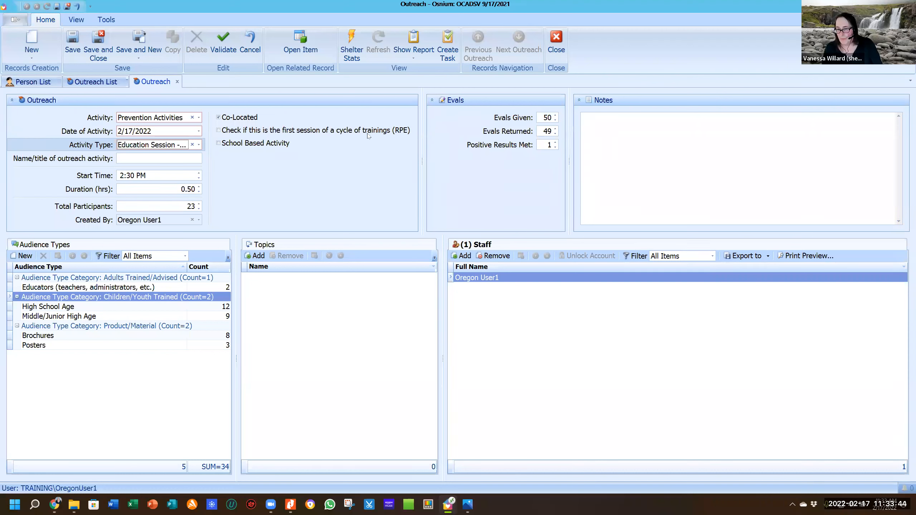
Add the topics 'Sexual assault overview, dynamics and services' and 'have limited English proficiency'.
left_click(266, 258)
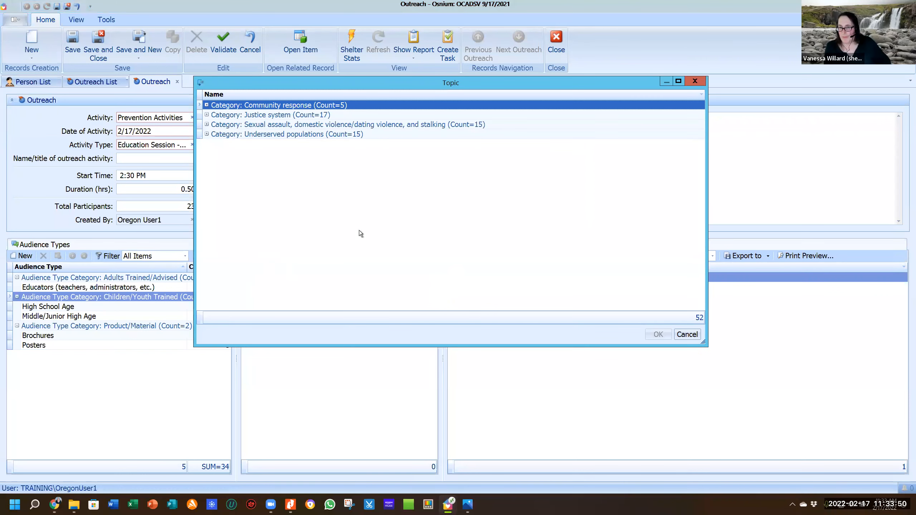
left_click(207, 105)
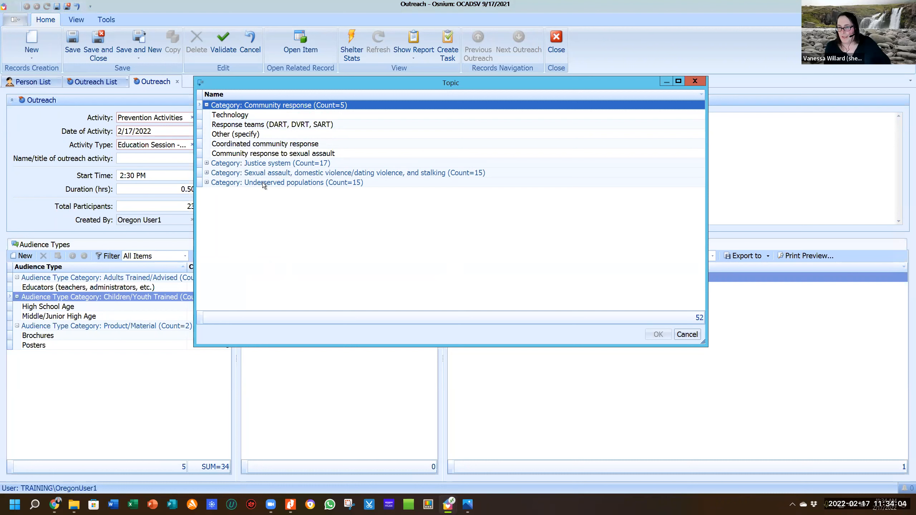
left_click(206, 183)
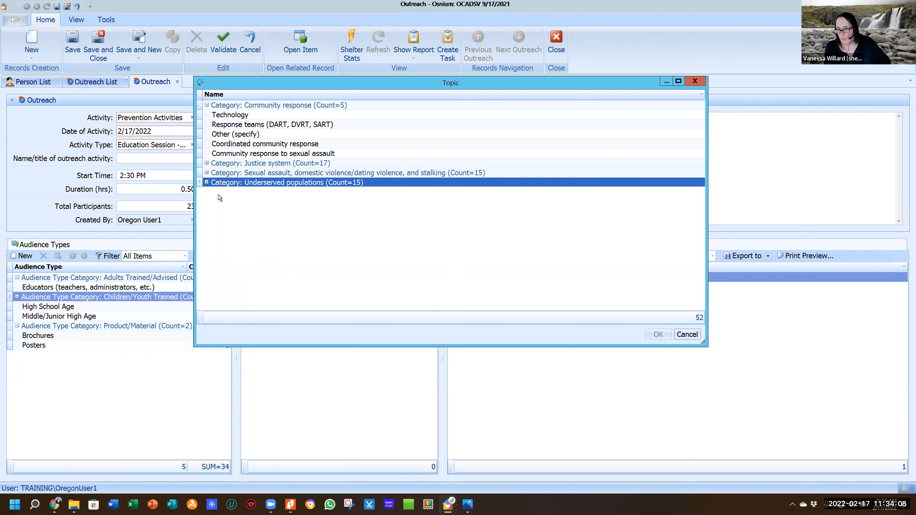
left_click(206, 182)
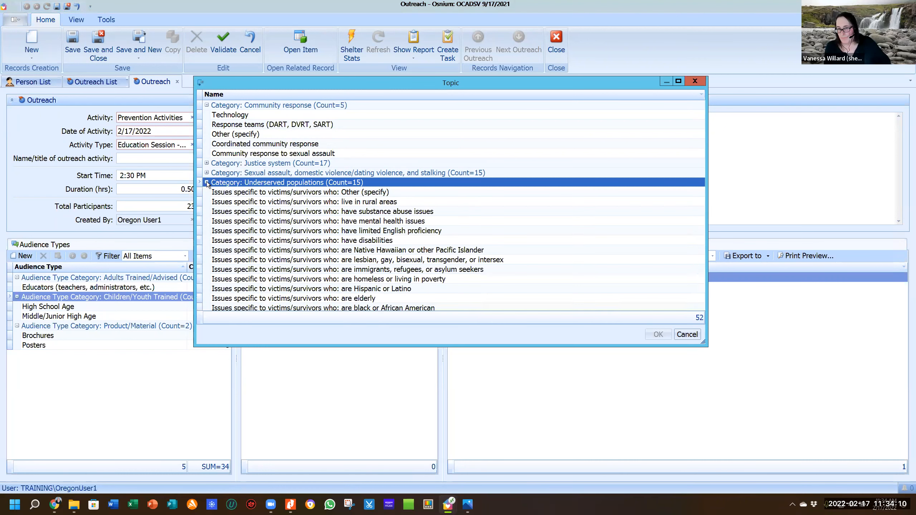
left_click(369, 230)
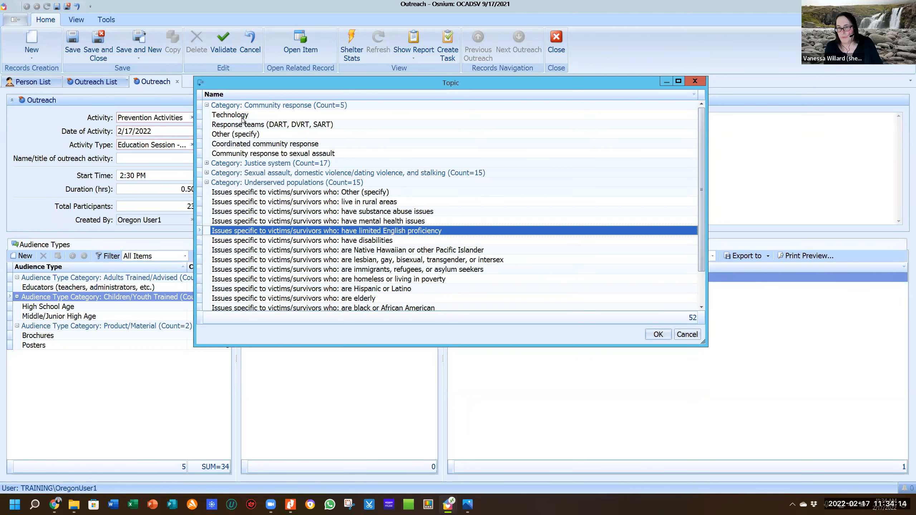
double_click(257, 174)
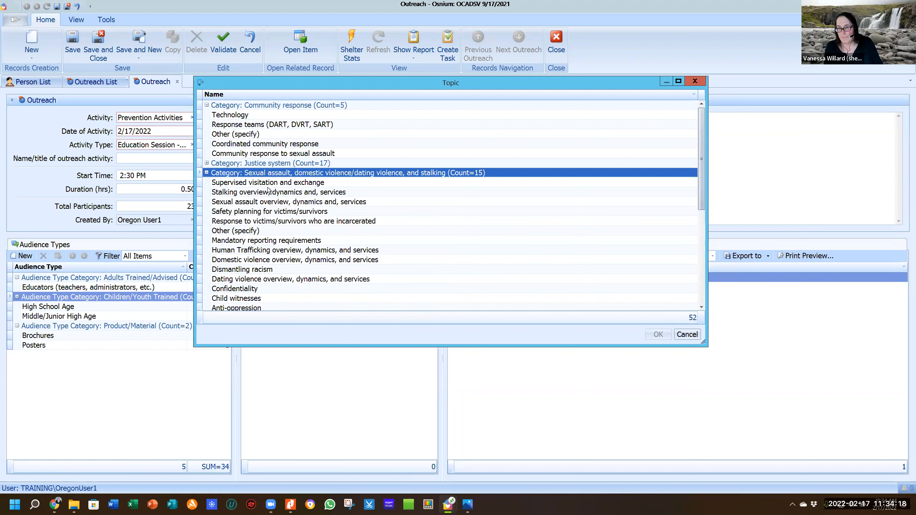
left_click(259, 203)
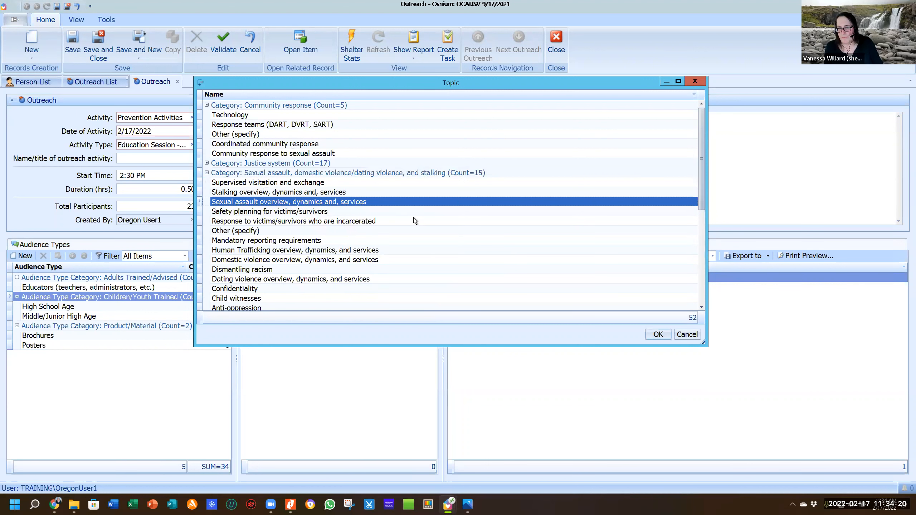
scroll(418, 233, "down", 3)
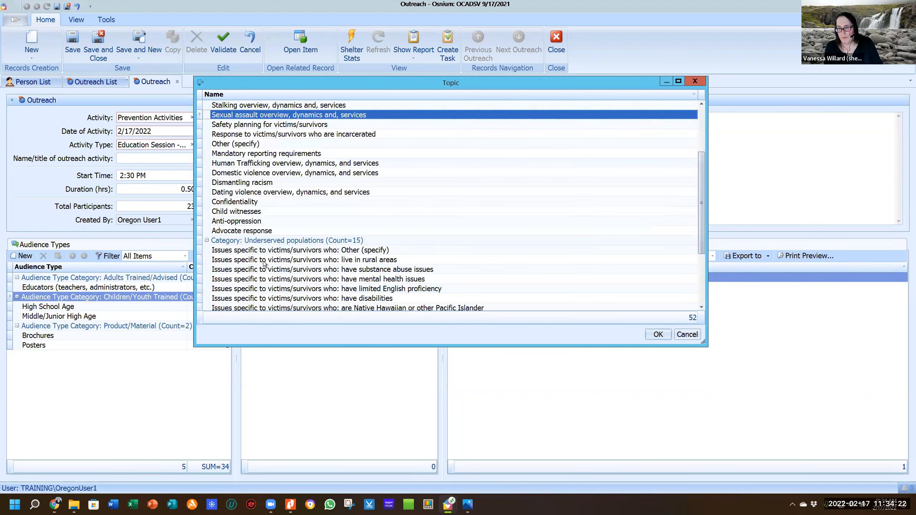
left_click(283, 291, "ctrl")
left_click(659, 336)
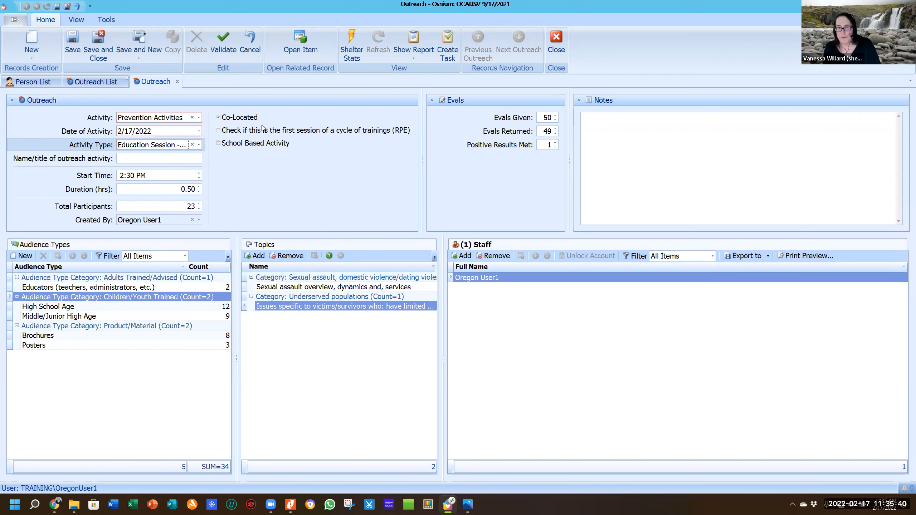
Replace the Prevention Activities value with Outreach Activities and leave Activity Type empty.
left_click(199, 117)
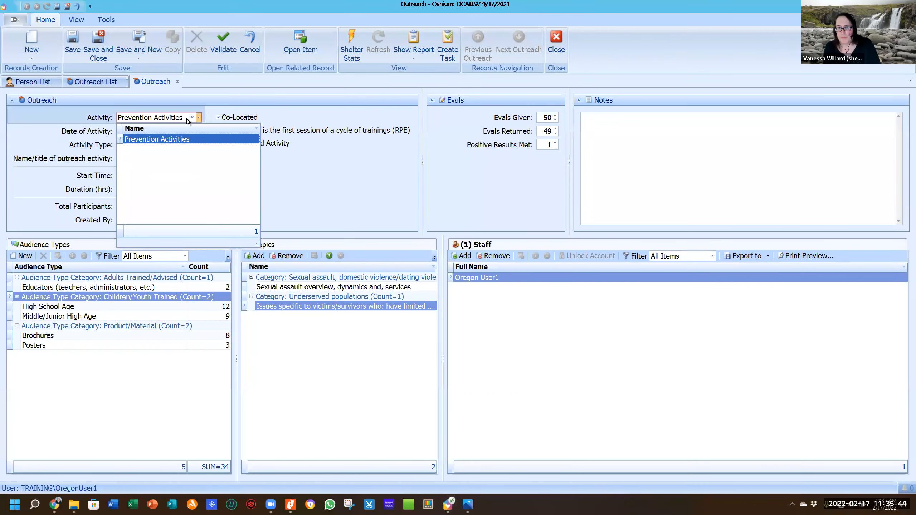
left_click(192, 118)
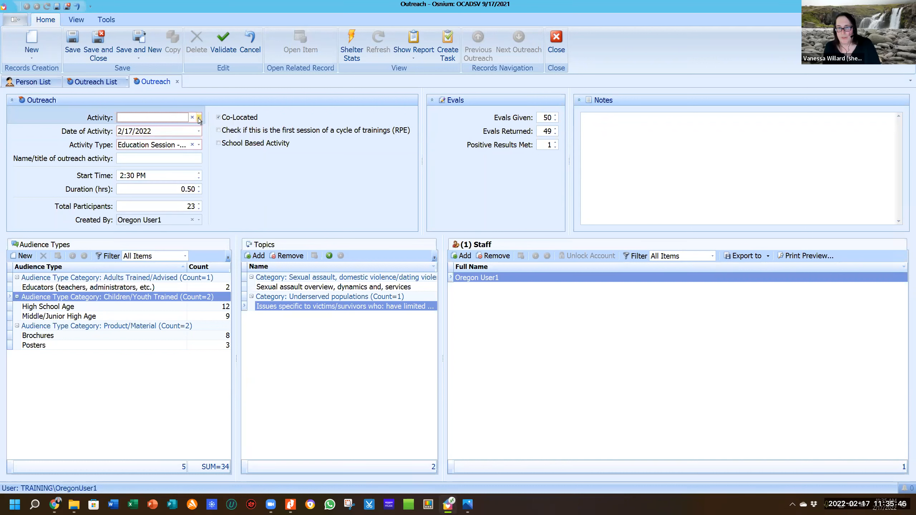
left_click(199, 118)
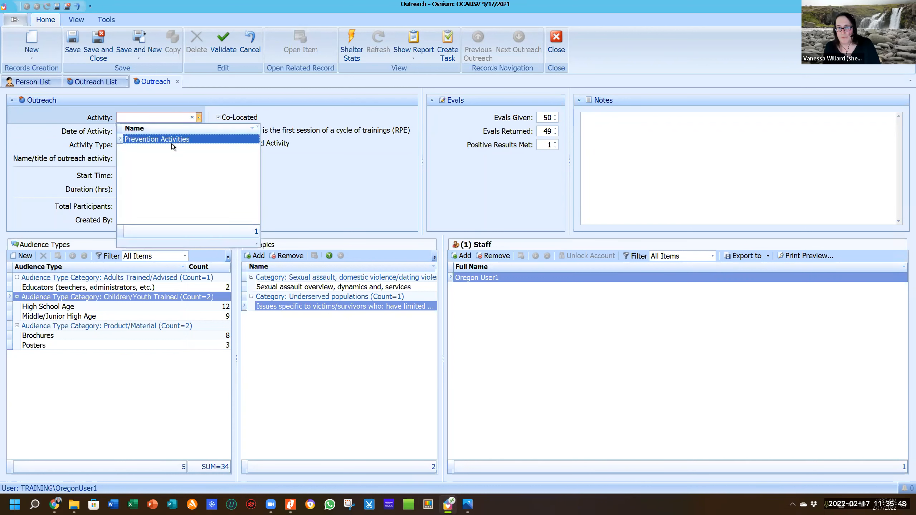
left_click(192, 119)
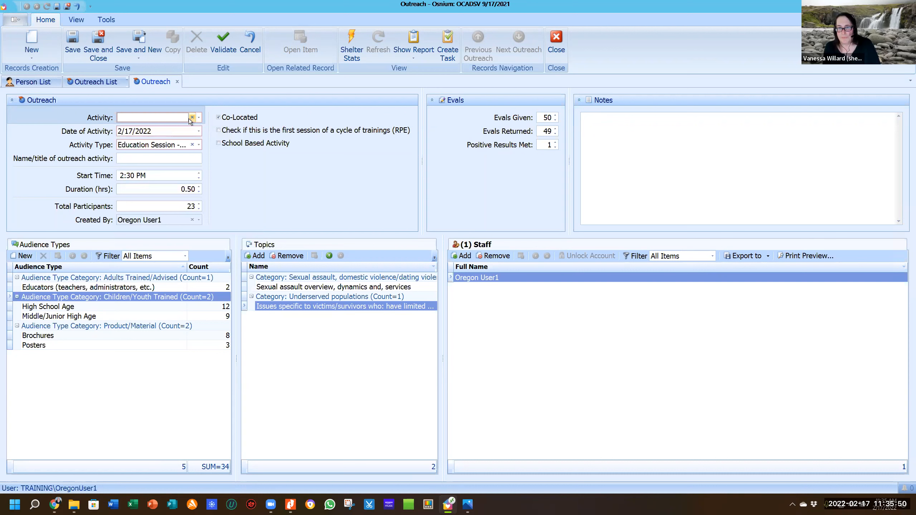
left_click(199, 118)
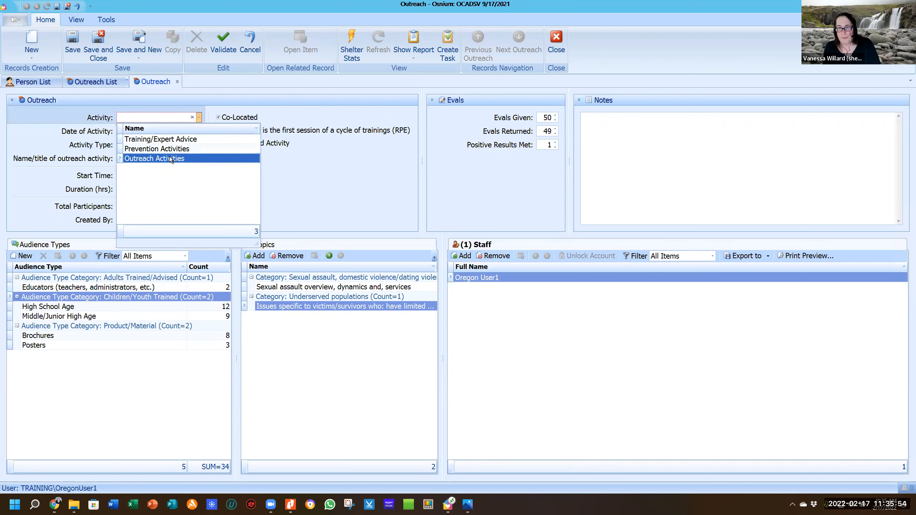
left_click(169, 158)
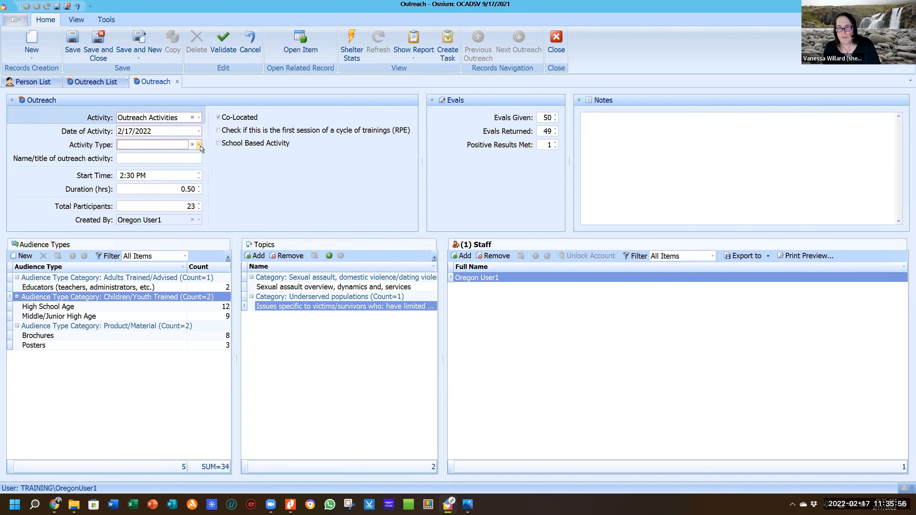
left_click(199, 145)
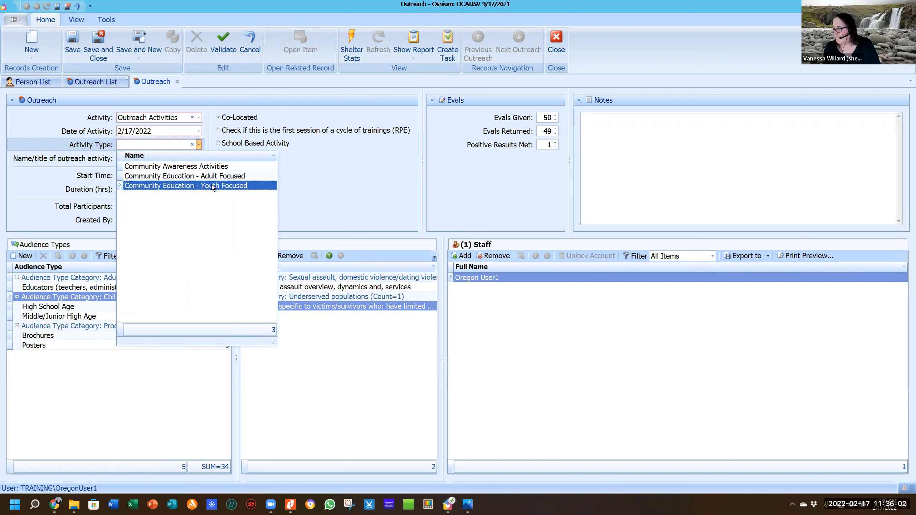
left_click(383, 195)
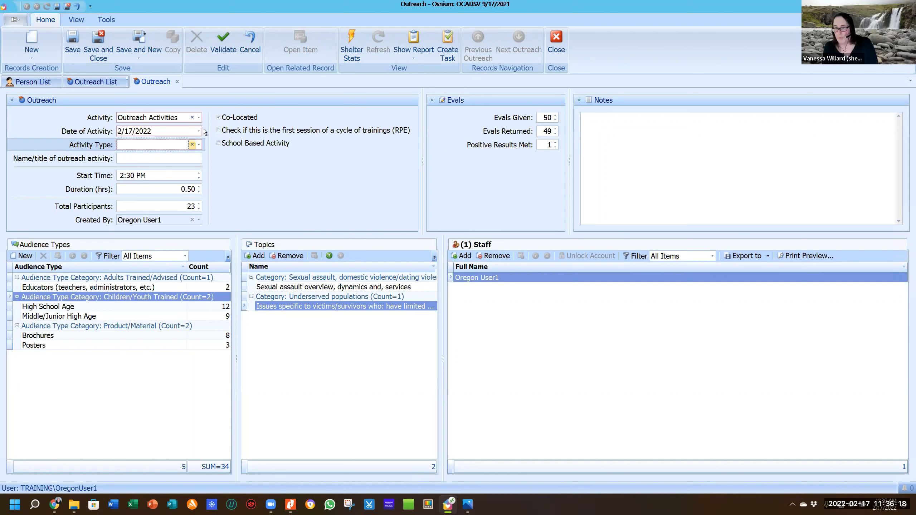
Close the outreach record without saving and create a new Coordinated Community Response record.
left_click(176, 82)
left_click(458, 264)
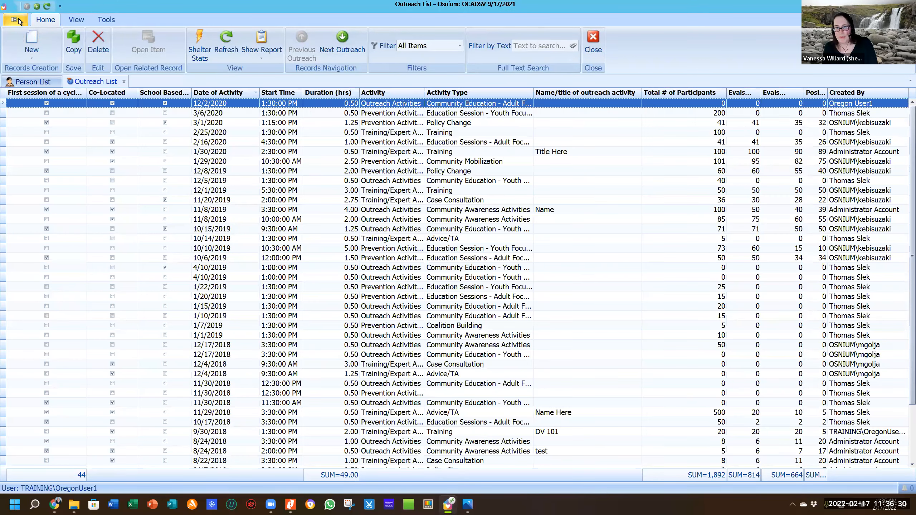
left_click(19, 21)
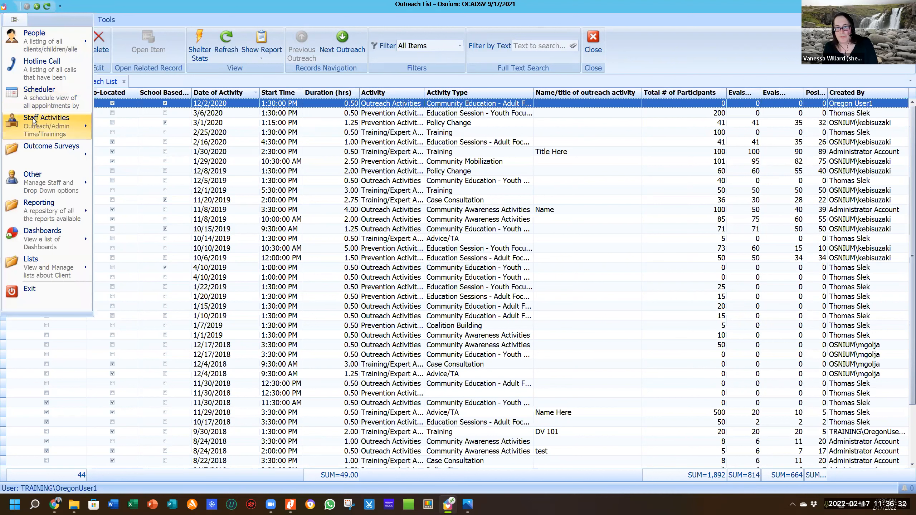
mouse_move(35, 122)
left_click(128, 151)
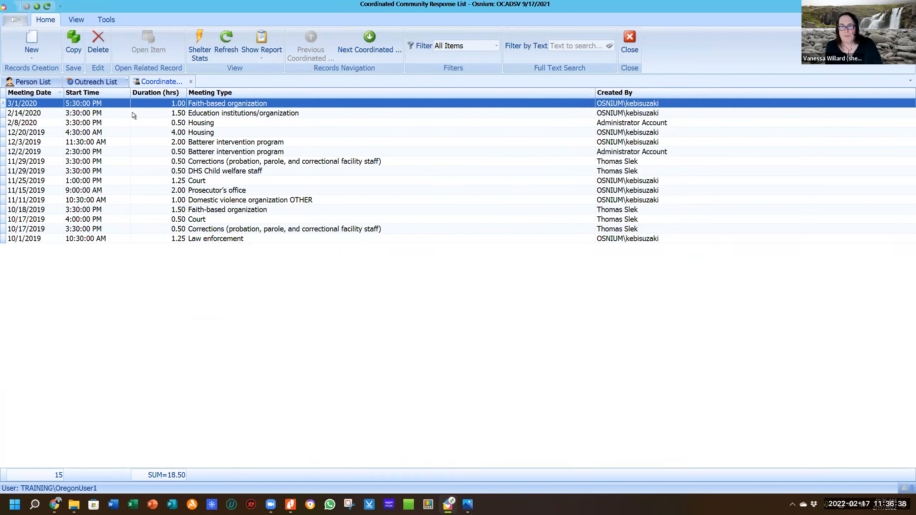
left_click(34, 40)
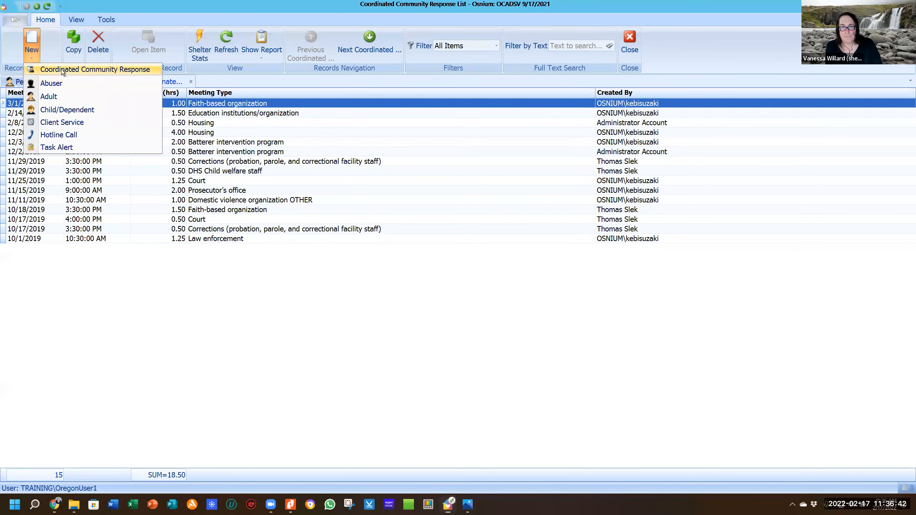
left_click(62, 69)
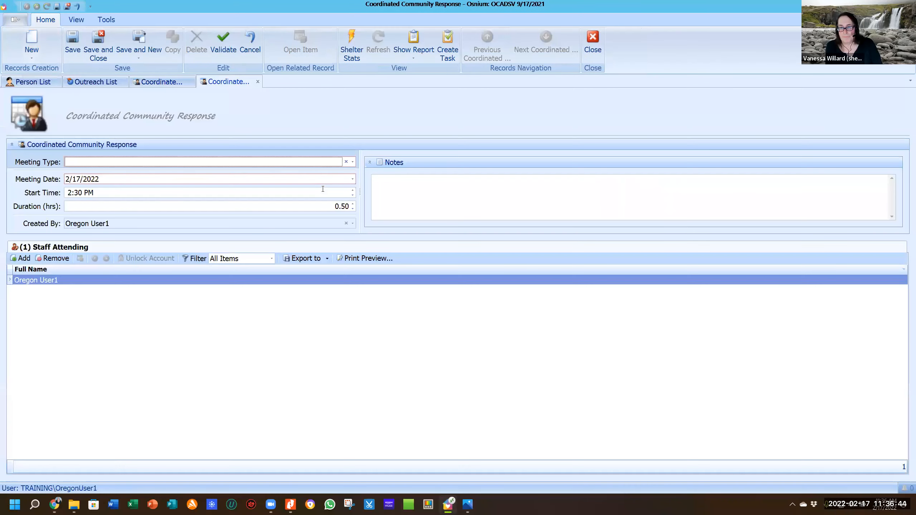
left_click(353, 162)
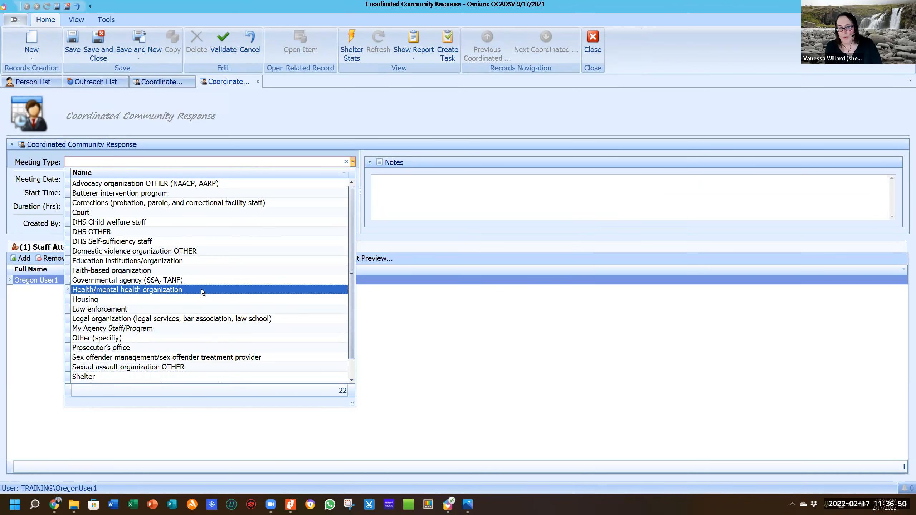
Set Meeting Type to Education institutions/organization.
left_click(220, 260)
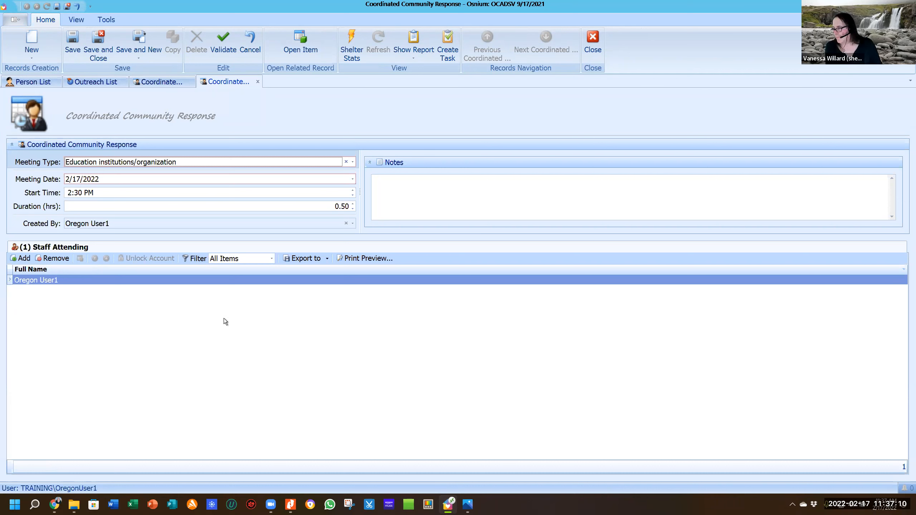
left_click(353, 162)
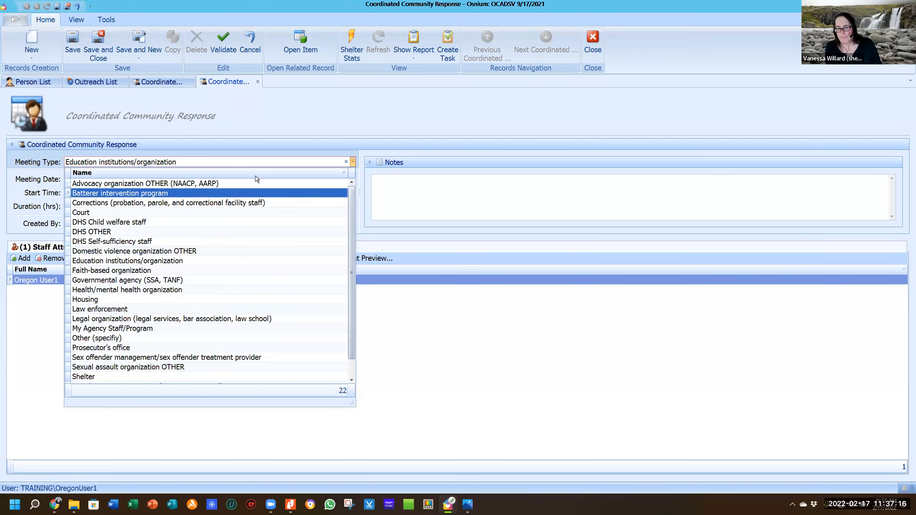
left_click(462, 119)
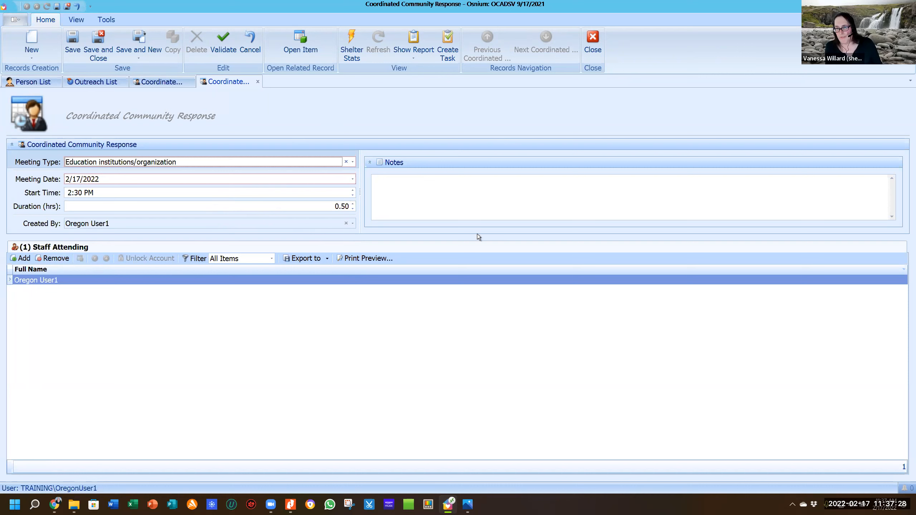
Close the meeting record without saving and go to the Training Time list.
left_click(597, 39)
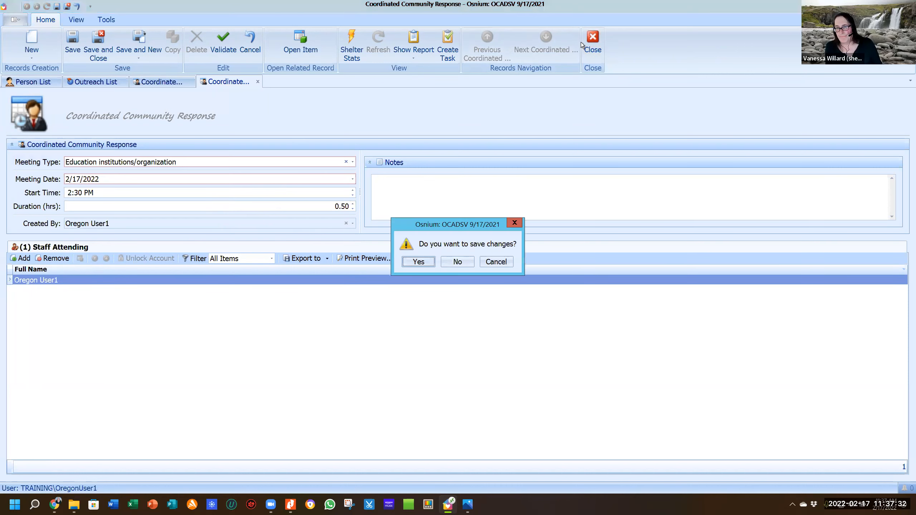
left_click(470, 262)
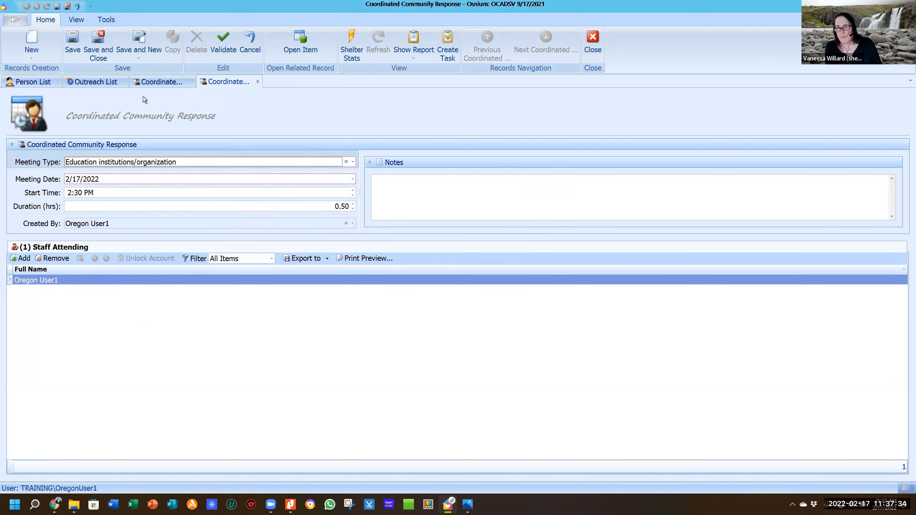
left_click(35, 39)
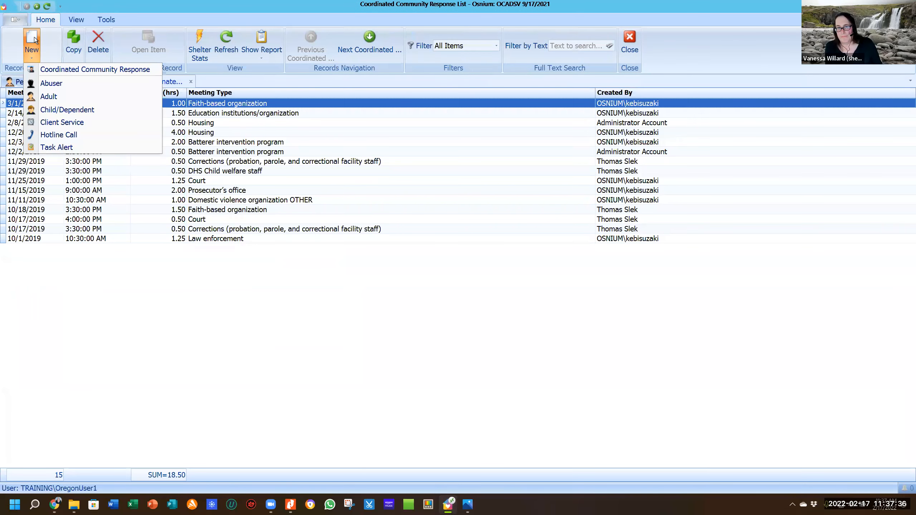
left_click(14, 19)
left_click(14, 19)
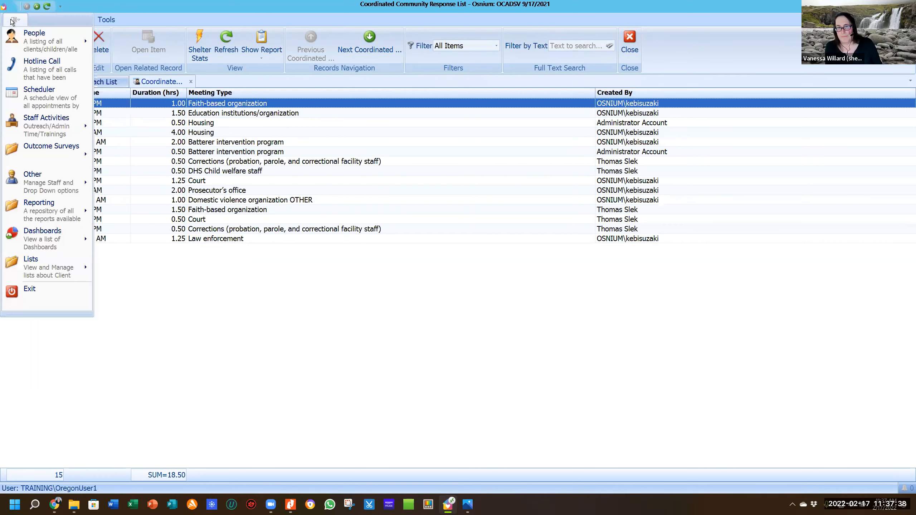
mouse_move(39, 123)
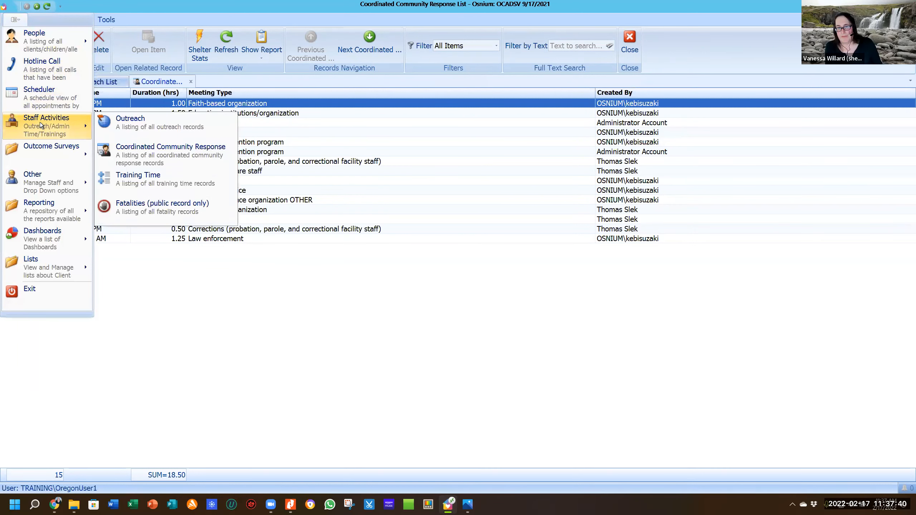
left_click(152, 185)
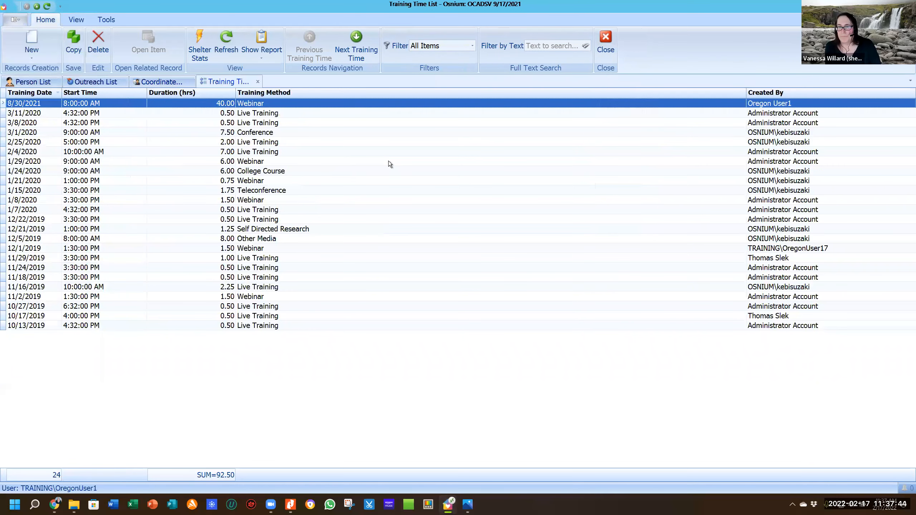
left_click(39, 55)
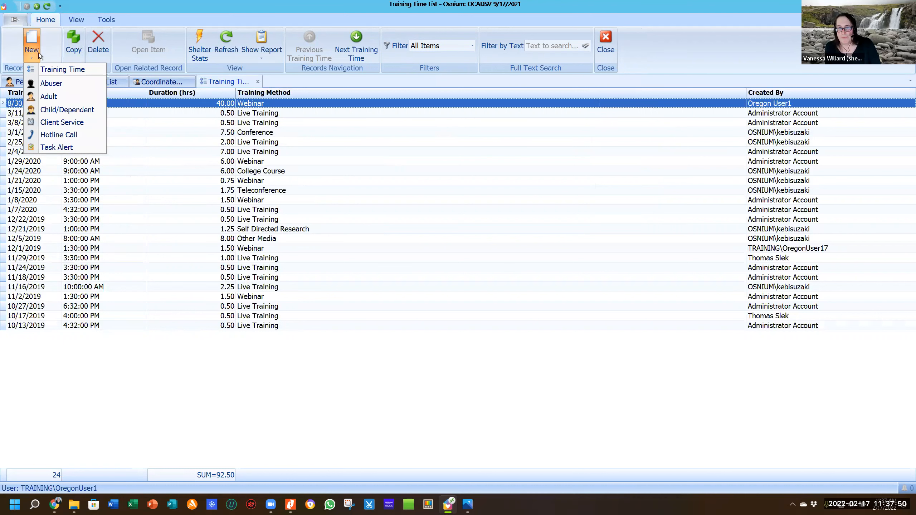
Create a Training Time record: Webinar, 2/17/2022 at 2:30 PM, 3.00 hours.
left_click(64, 69)
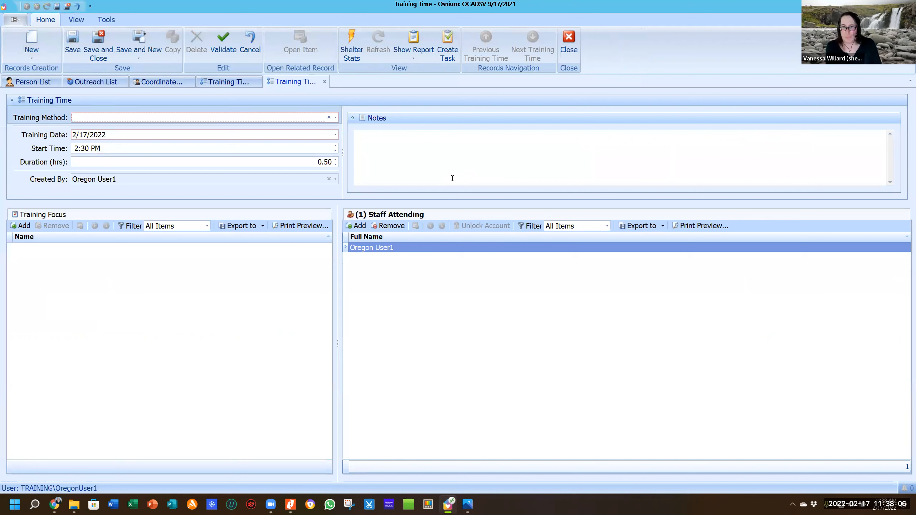
left_click(335, 117)
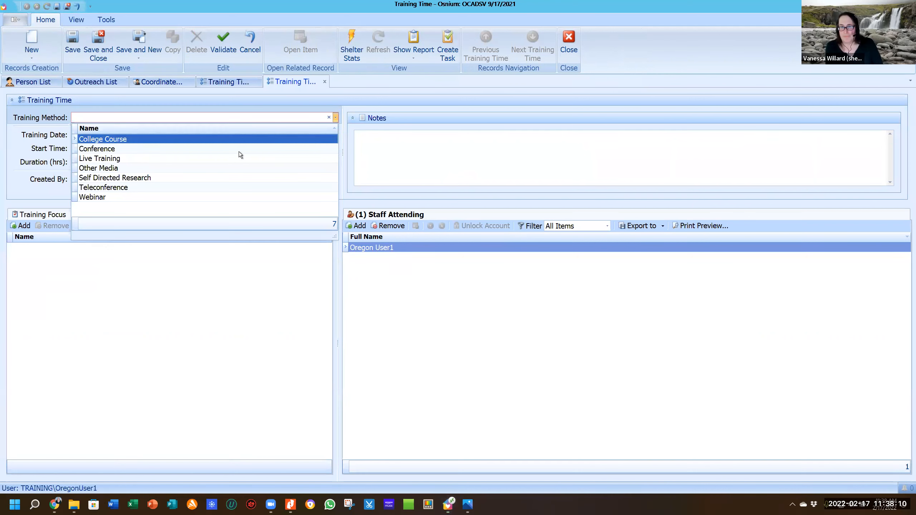
left_click(194, 198)
key("Tab")
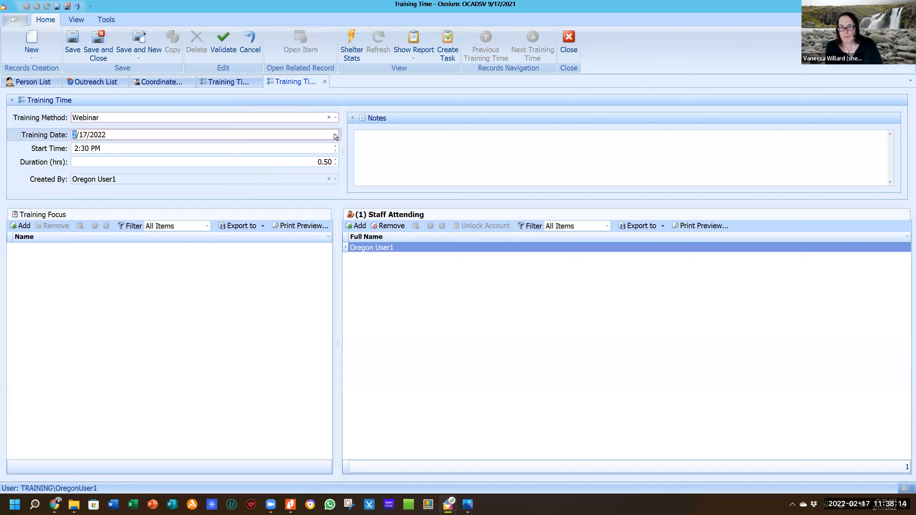
left_click(247, 148)
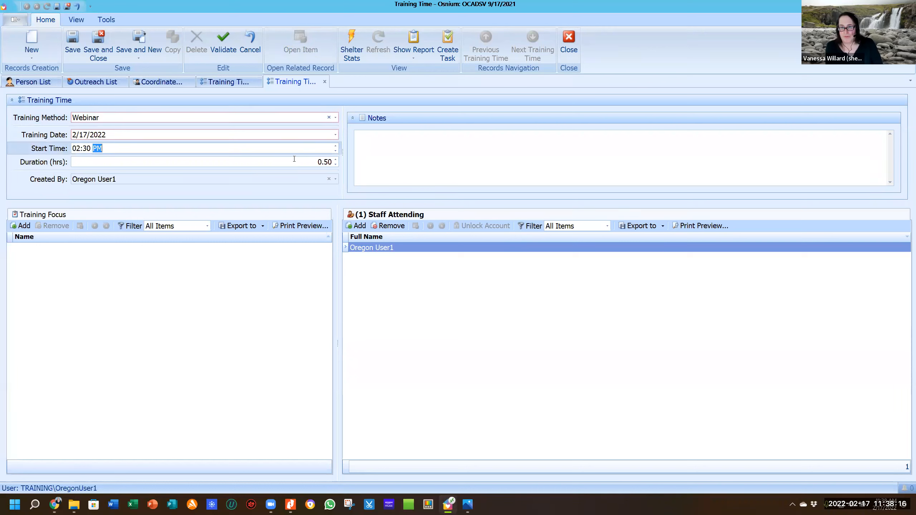
key("Tab")
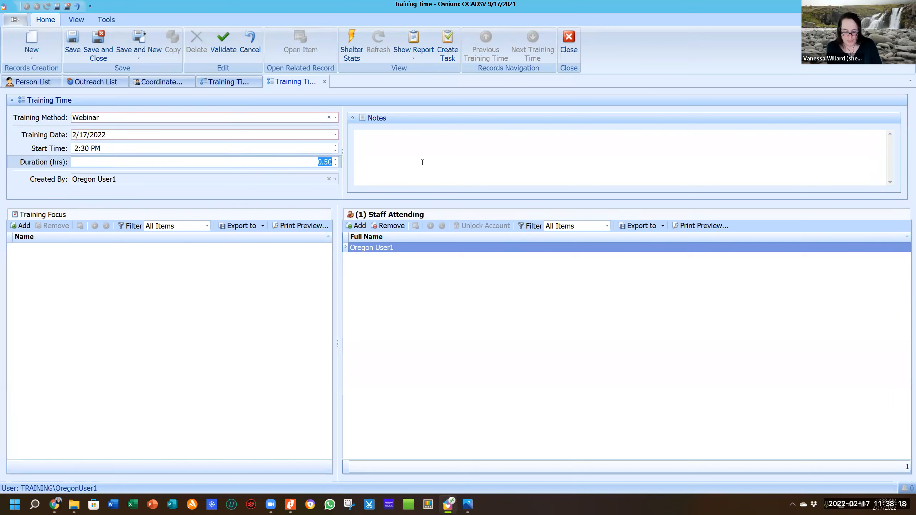
type("3.")
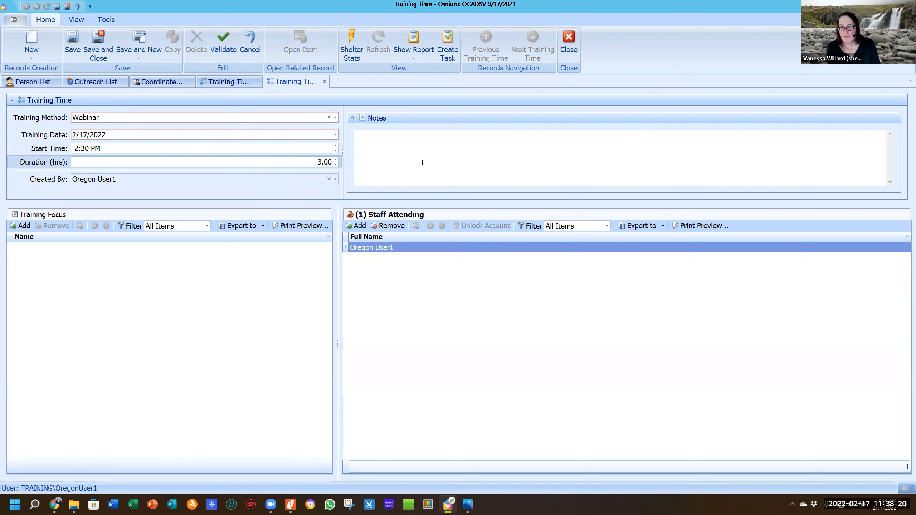
left_click(423, 163)
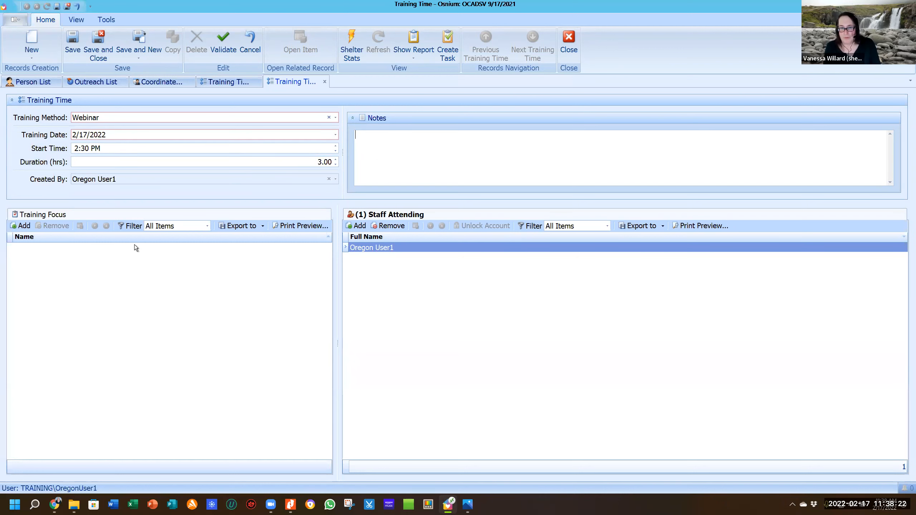
left_click(24, 228)
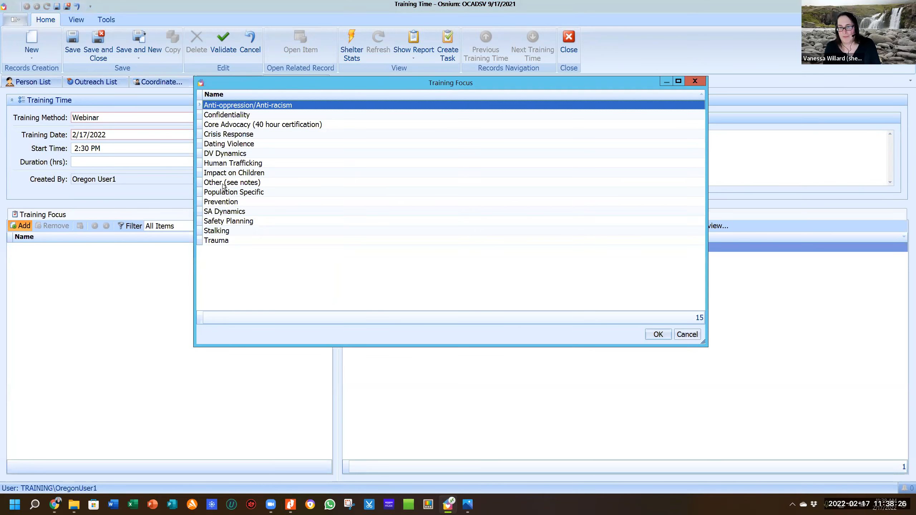
Set focus Other (see notes) with notes 'Osnium Data Entry training', then close the record.
double_click(223, 184)
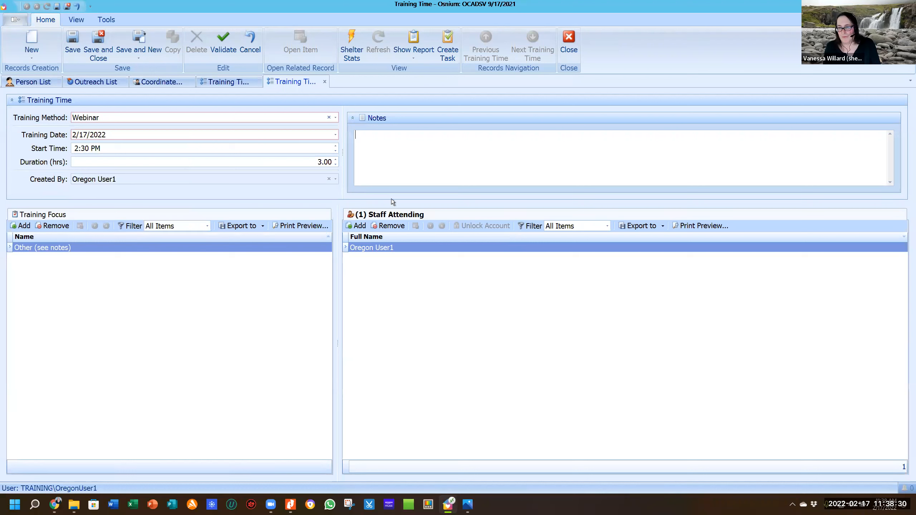
type("Osnium Da")
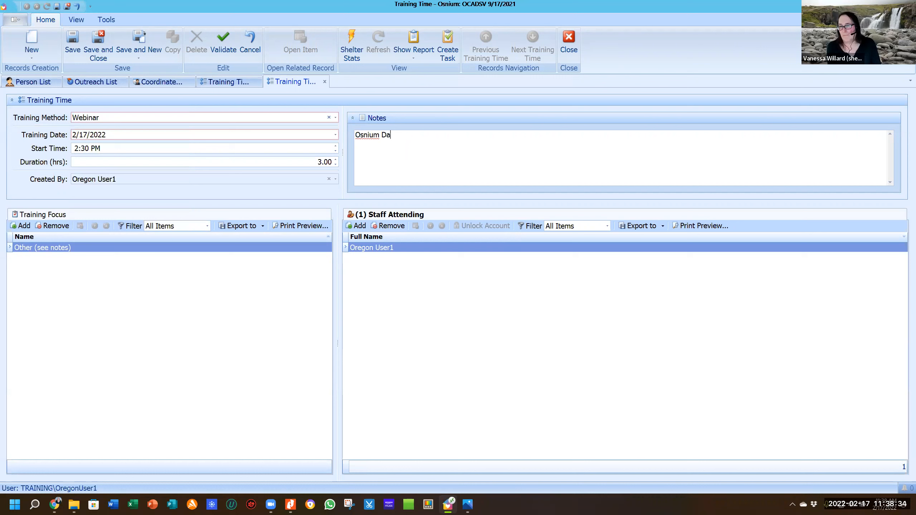
type("ta Entry training")
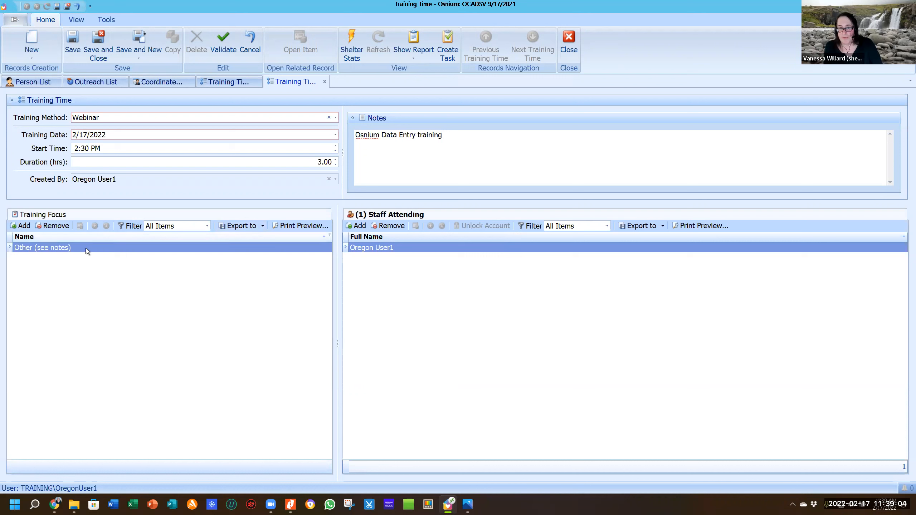
left_click(29, 226)
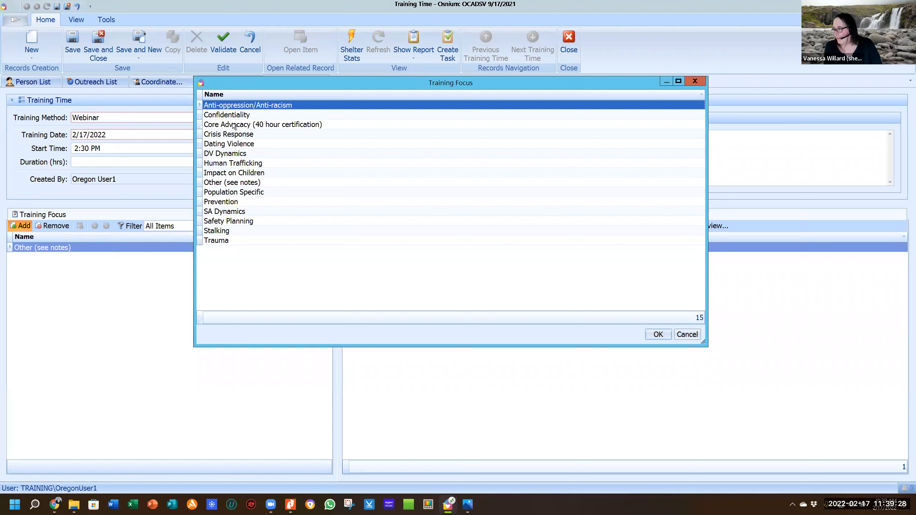
left_click(696, 81)
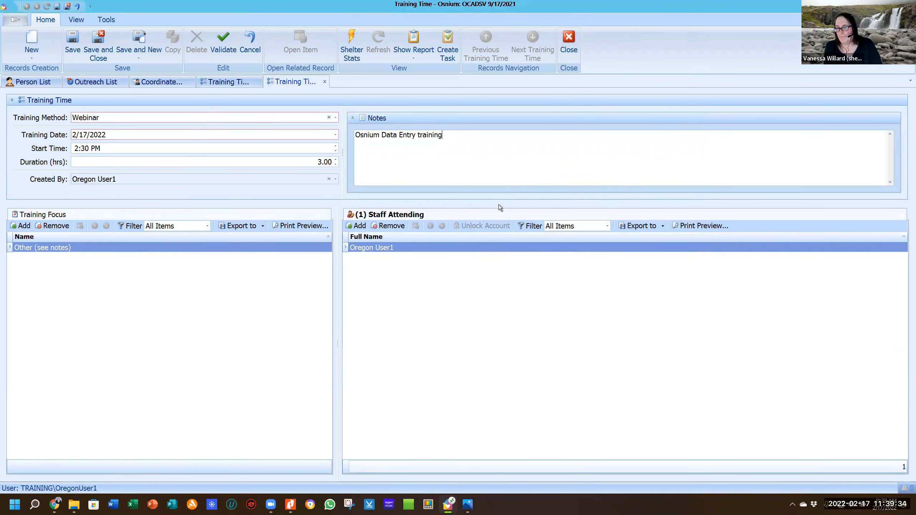
left_click(572, 38)
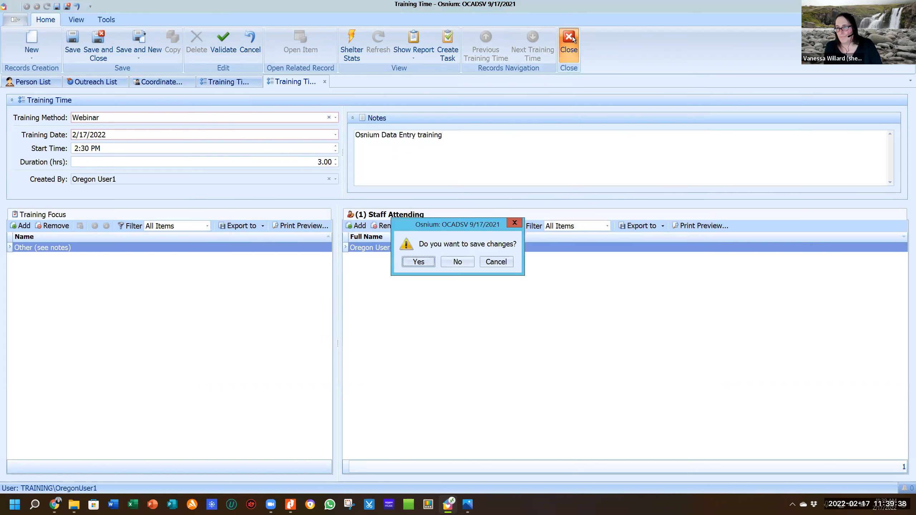
Discard the Training Time record's changes and close the Training Time list.
left_click(465, 262)
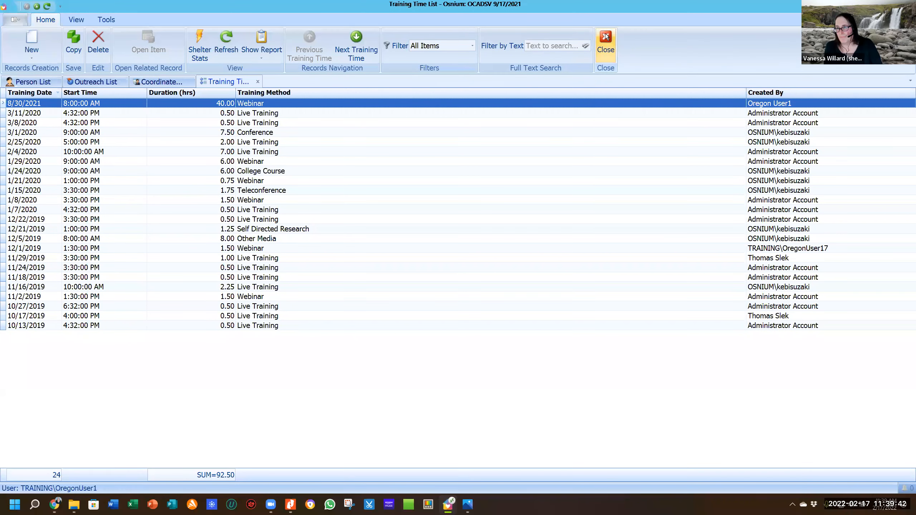
left_click(606, 35)
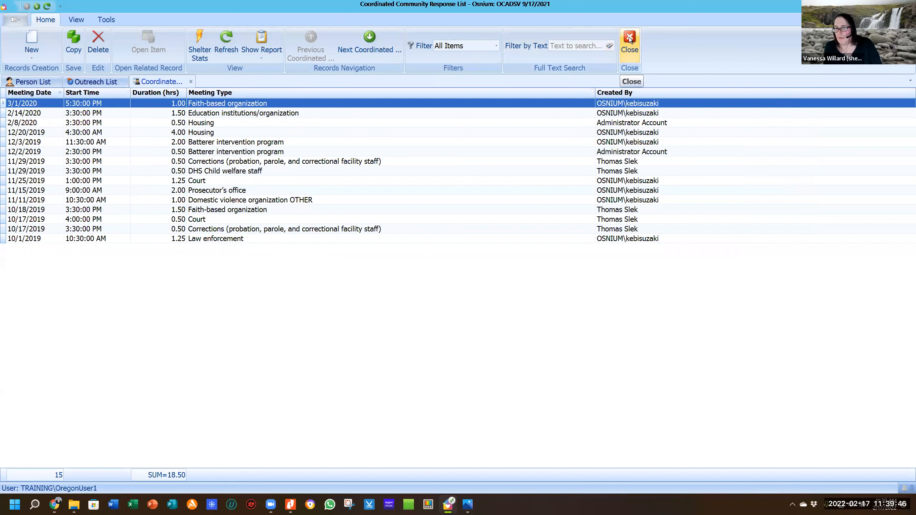
left_click(18, 19)
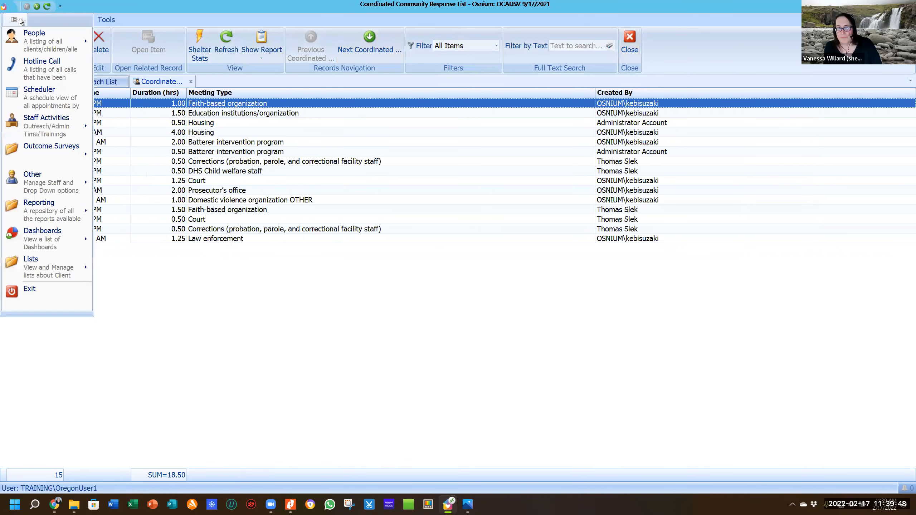
mouse_move(33, 123)
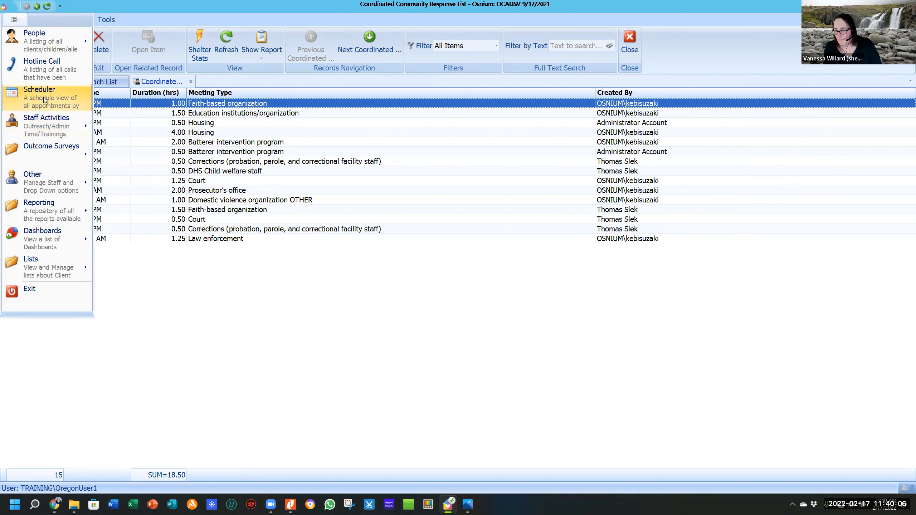
Open the Scheduler for February 16–20, 2022 and select the Thursday, February 17, 10:00 AM slot.
left_click(43, 97)
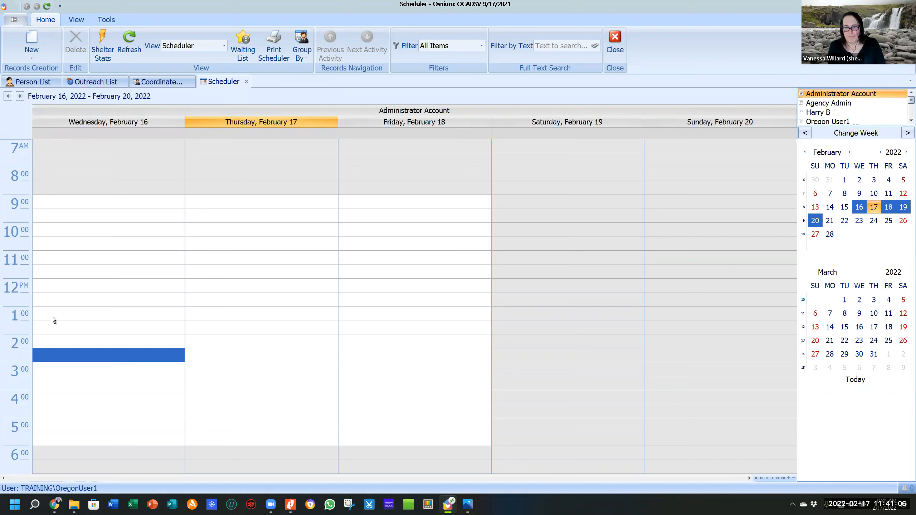
left_click(214, 230)
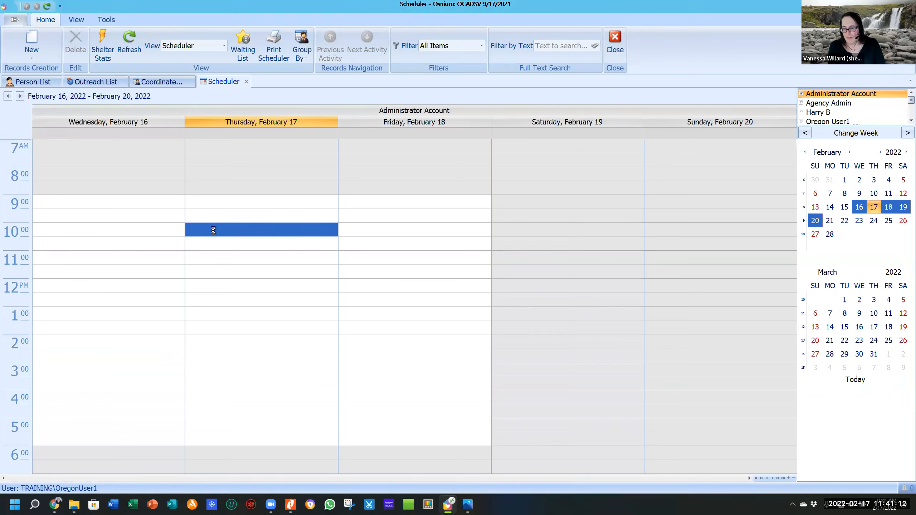
Create a new group service in the 2/17/2022 slot with a duration of 1 hour.
double_click(213, 231)
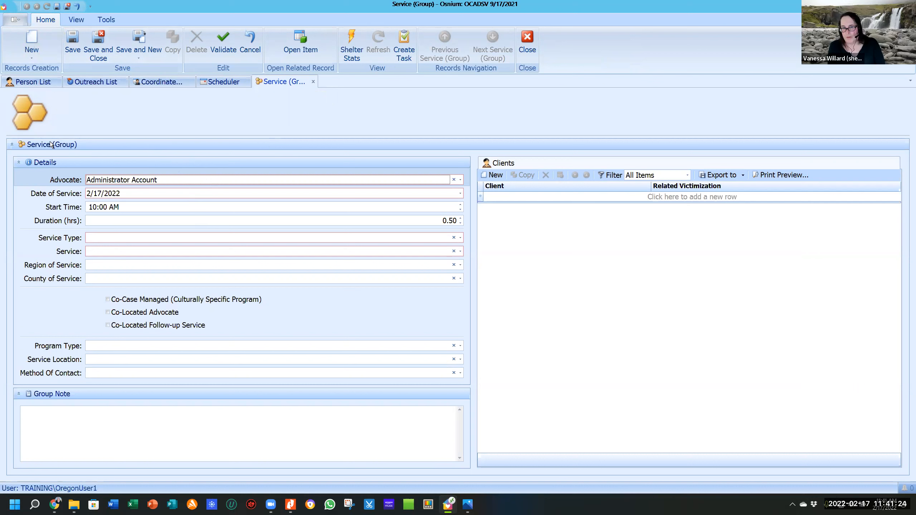
left_click(205, 194)
left_click(188, 204)
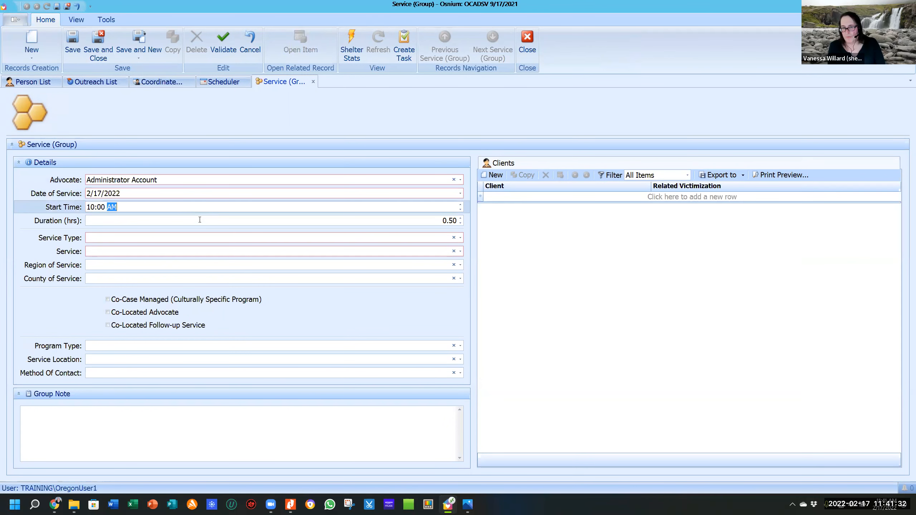
left_click(197, 219)
double_click(449, 221)
type("1")
key("Tab")
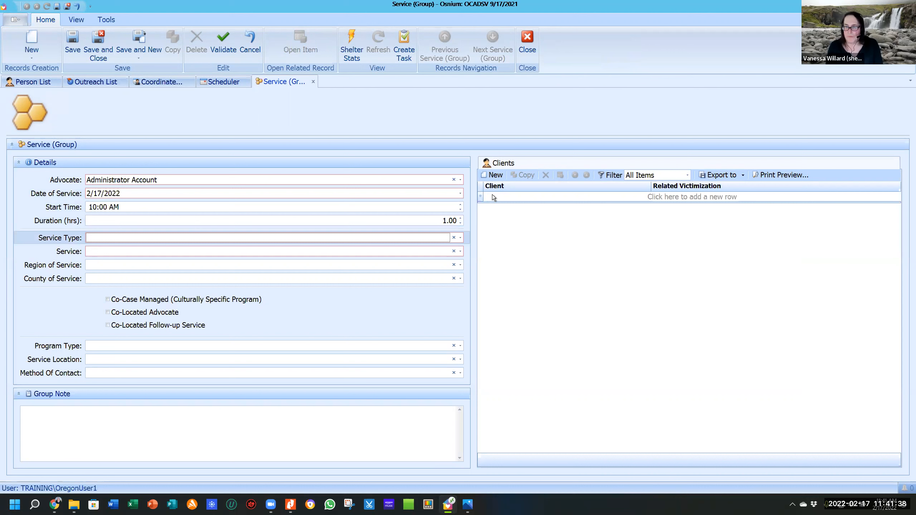
Set service type Emotional Support or Safety Services and service Support Groups includes peer.
left_click(461, 238)
left_click(258, 251)
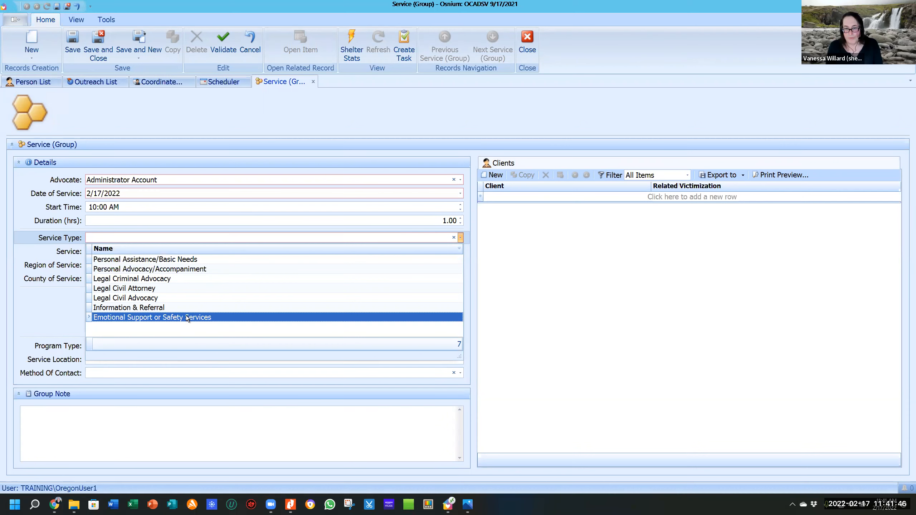
left_click(176, 317)
left_click(181, 253)
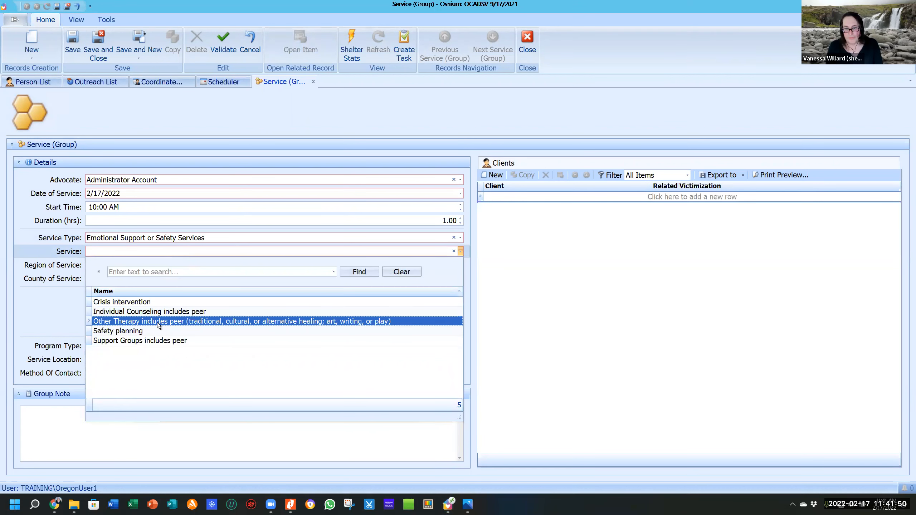
left_click(151, 341)
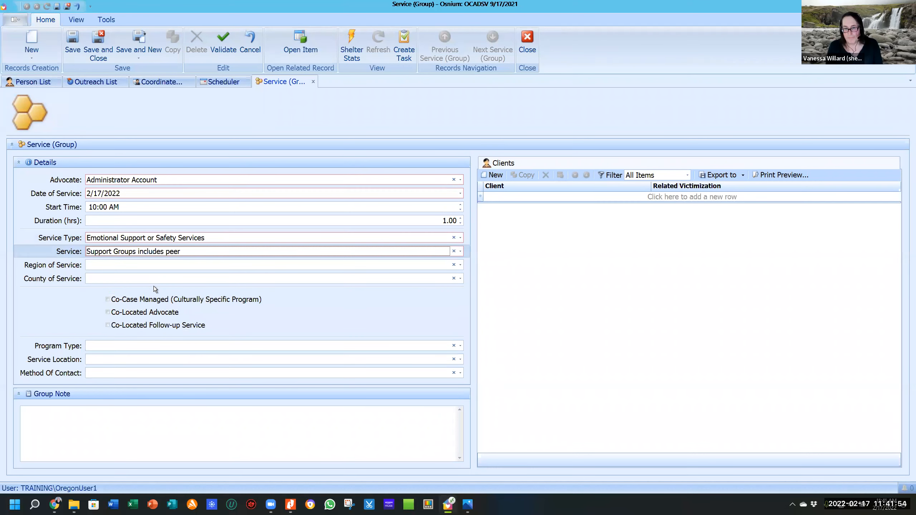
Set the region to Region 3 - Willamette Valley and the county to Marion County.
left_click(157, 265)
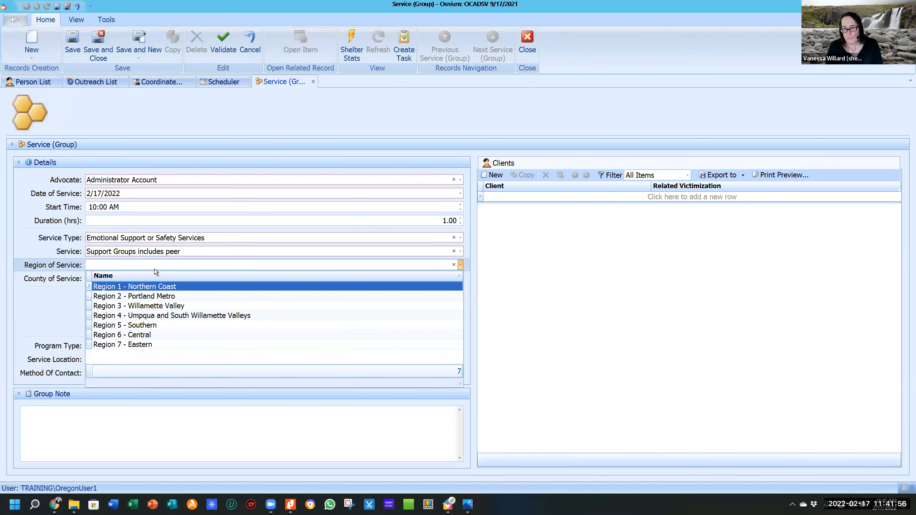
left_click(152, 306)
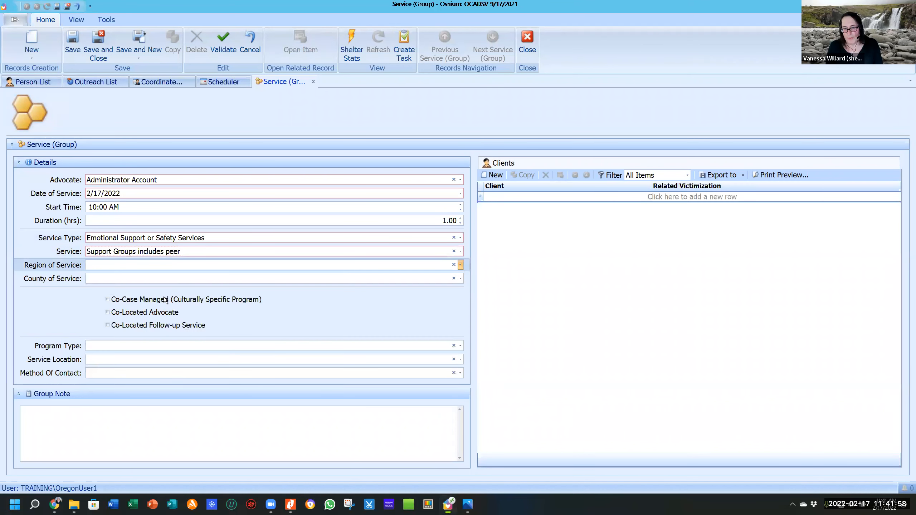
left_click(155, 281)
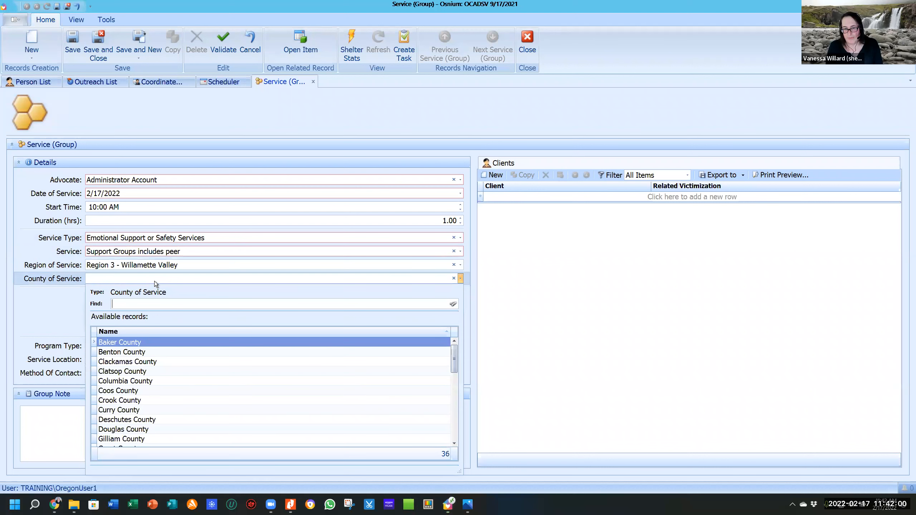
scroll(148, 417, "down", 1)
scroll(142, 417, "down", 1)
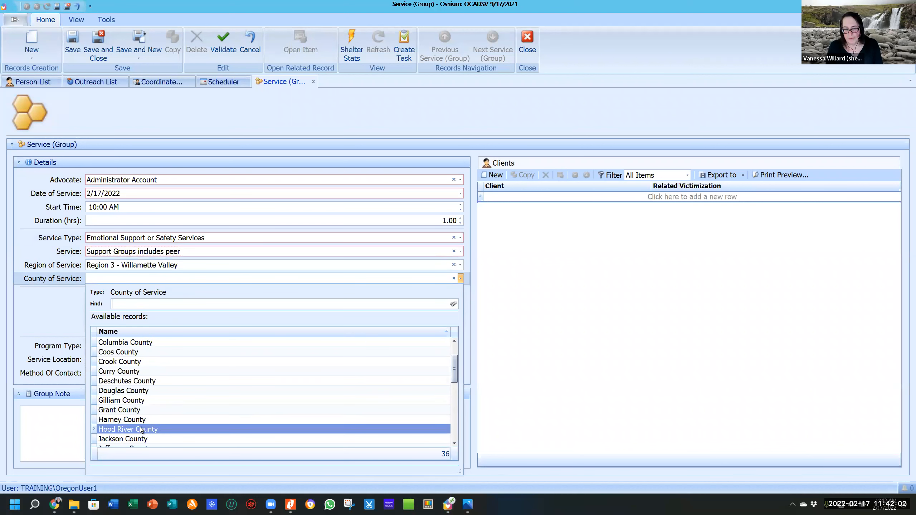
scroll(138, 424, "down", 3)
scroll(136, 432, "down", 3)
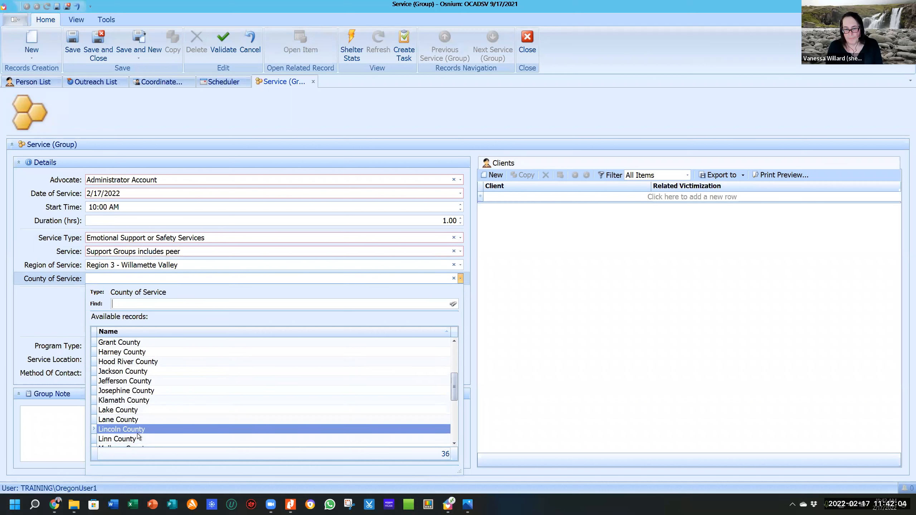
double_click(134, 429)
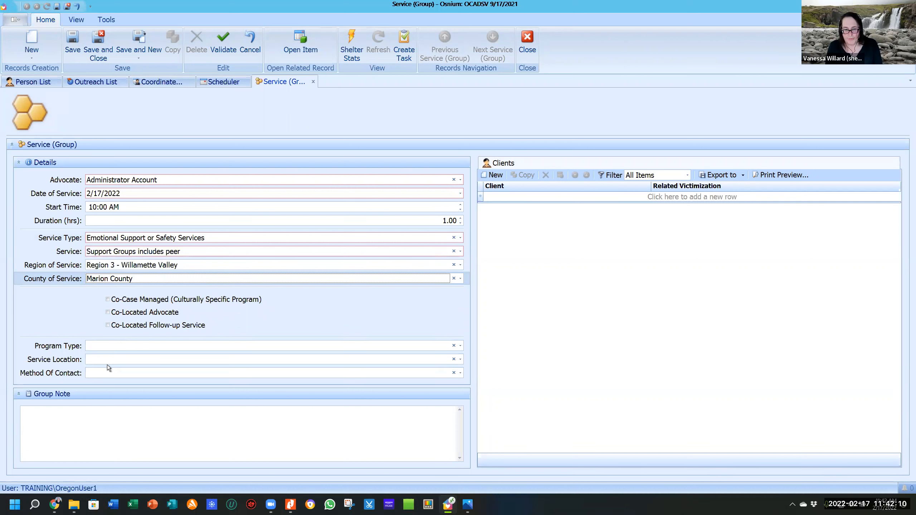
Set the method of contact to Other and start a new client entry.
left_click(114, 372)
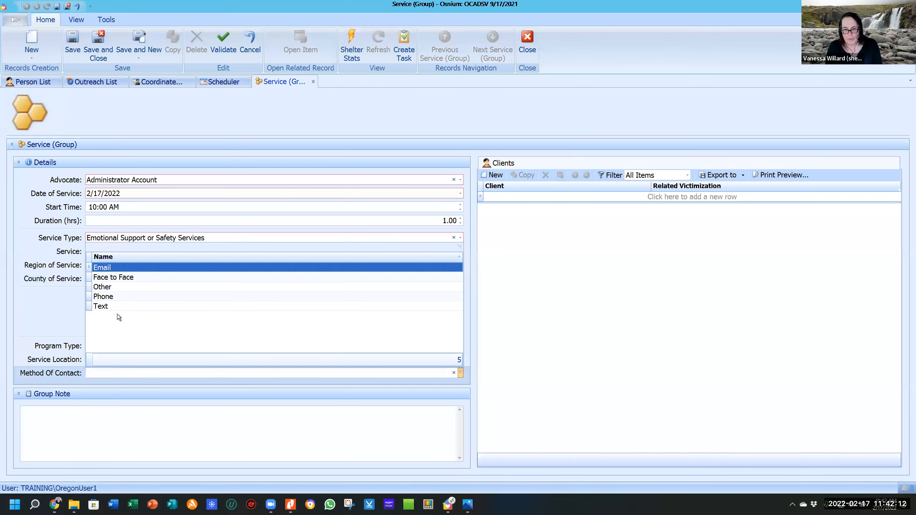
left_click(106, 289)
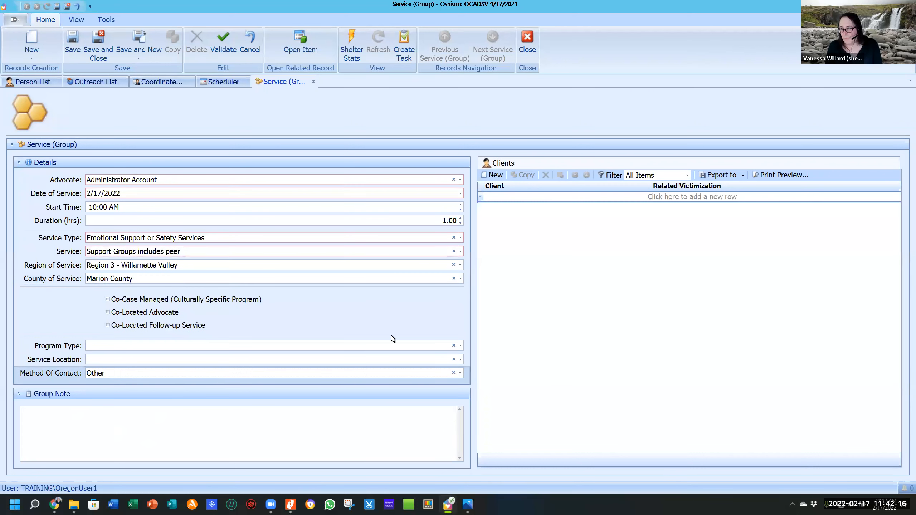
left_click(494, 176)
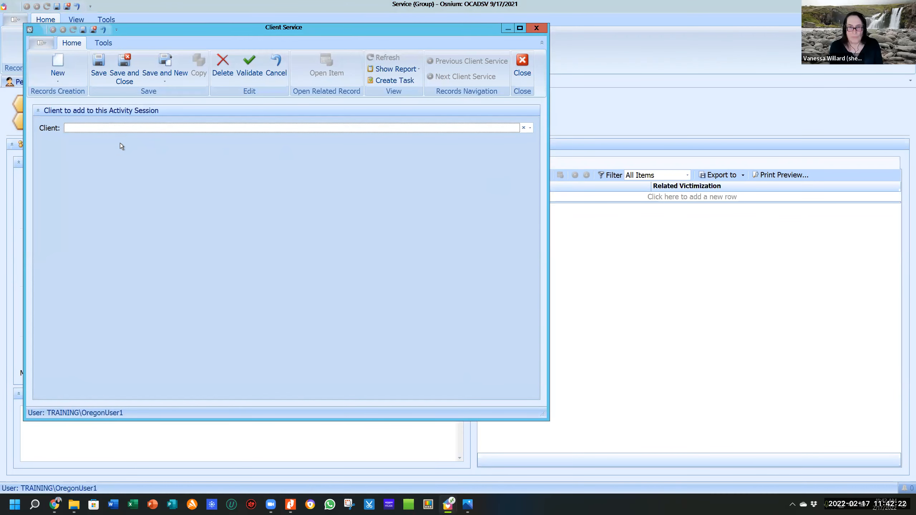
Try searching the client list by a partial name, then close the client entry unused.
left_click(125, 129)
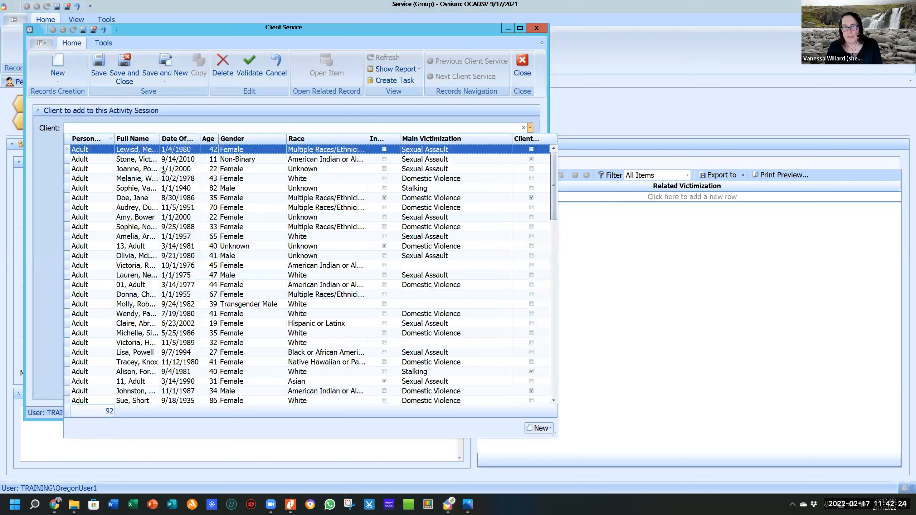
left_click(102, 127)
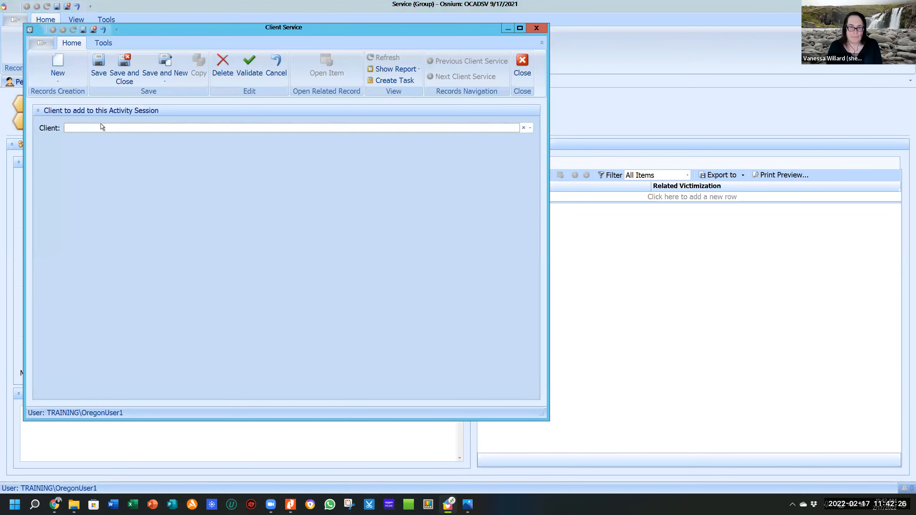
left_click(102, 127)
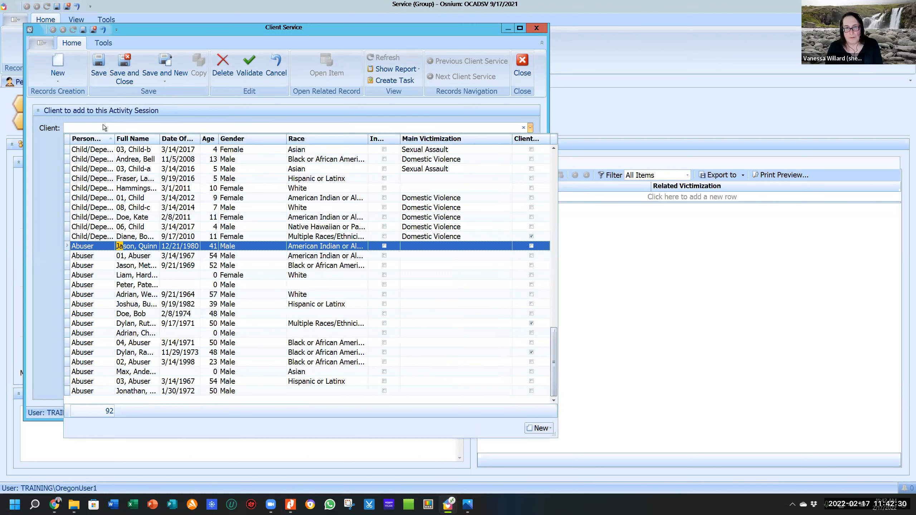
left_click(103, 125)
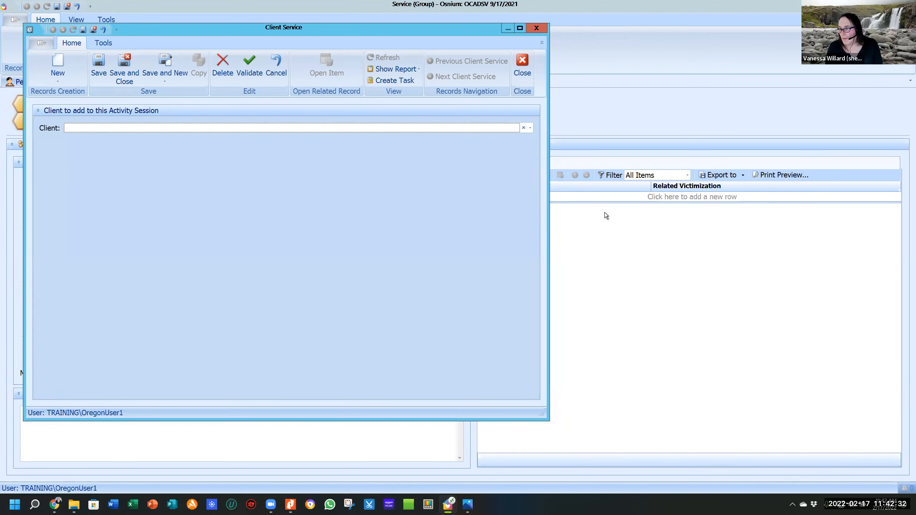
left_click(536, 28)
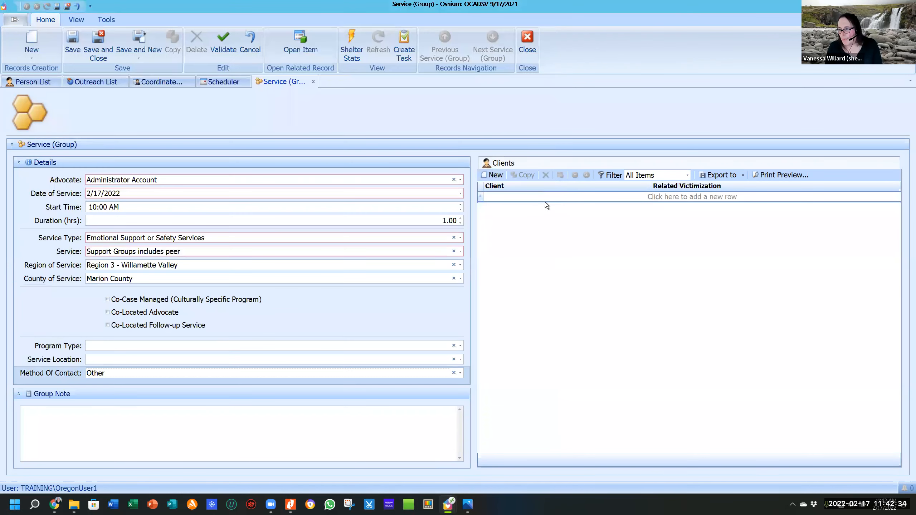
Add the first client via the person lookup by last name and fill in their related victimization.
left_click(671, 198)
left_click(615, 198)
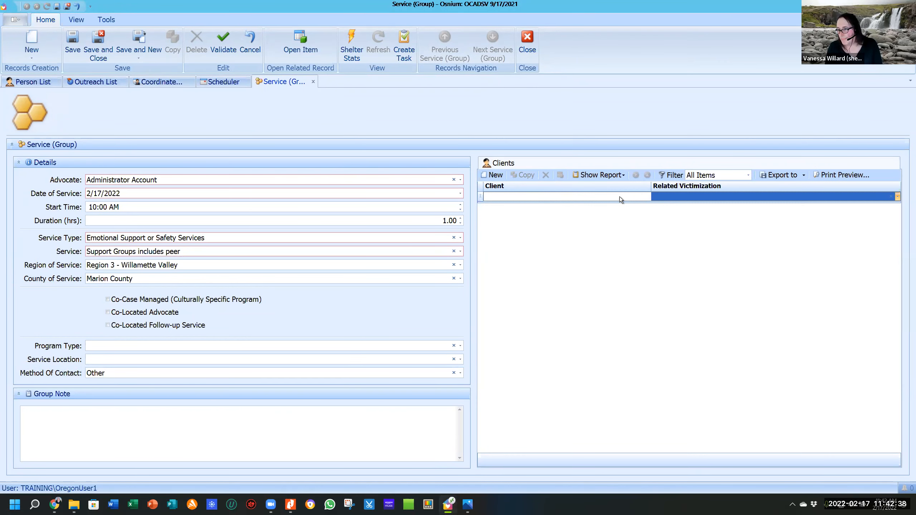
left_click(616, 197)
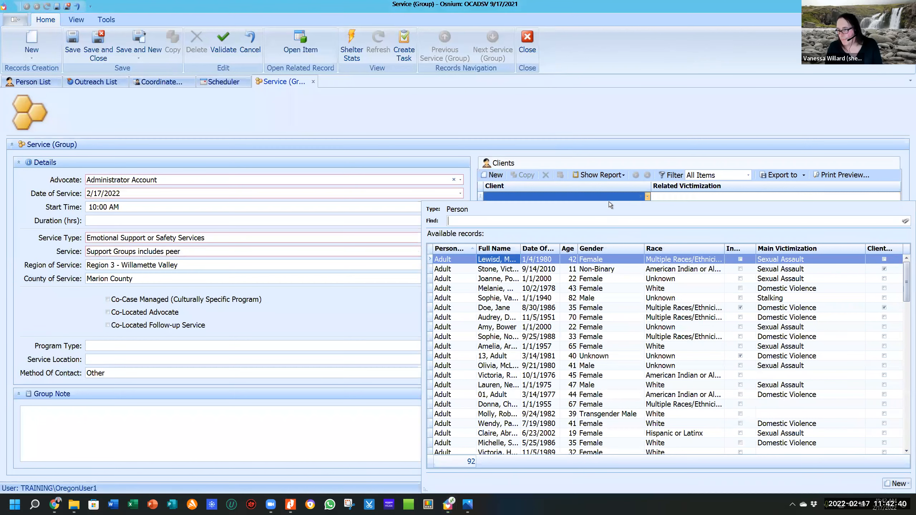
type("doe")
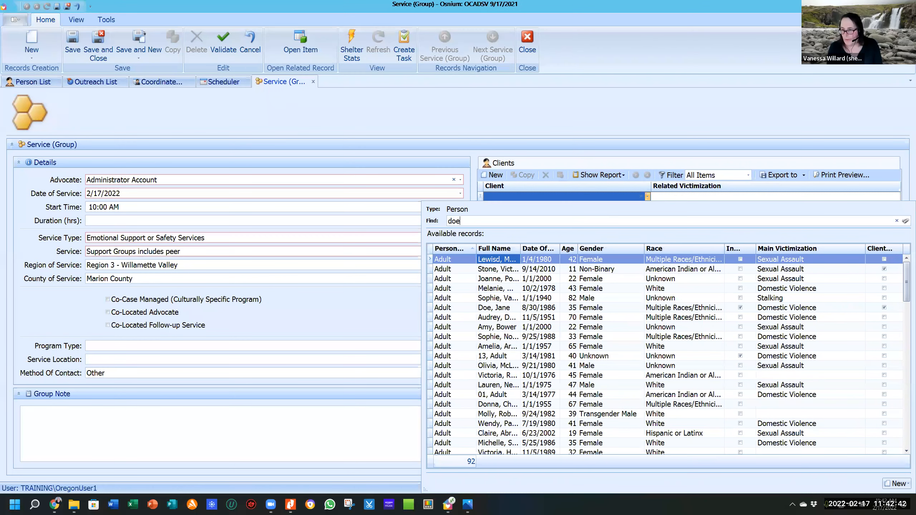
left_click(507, 307)
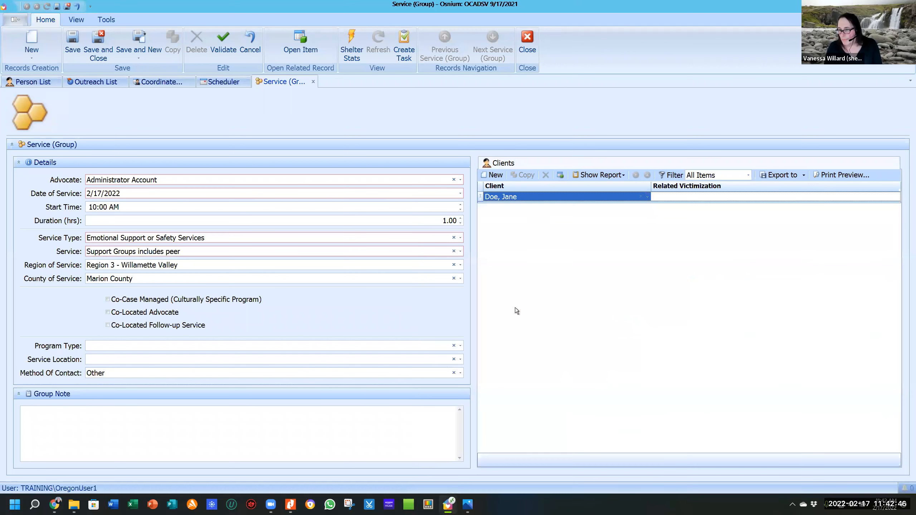
left_click(790, 196)
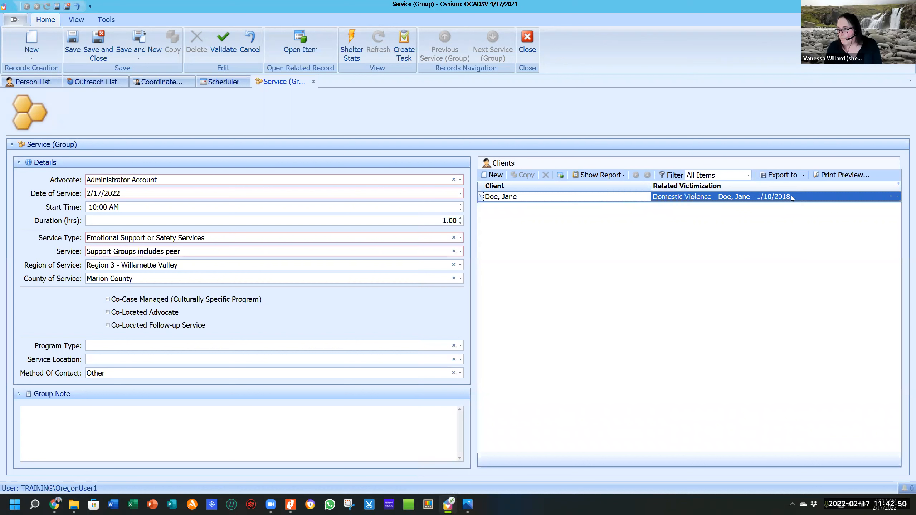
Add the second and third clients from the person lookup and commit both rows.
left_click(537, 197)
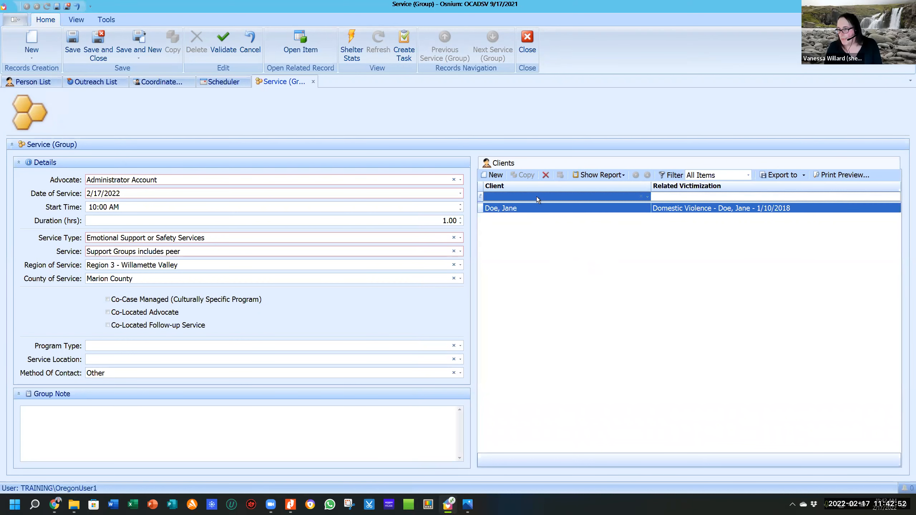
left_click(537, 197)
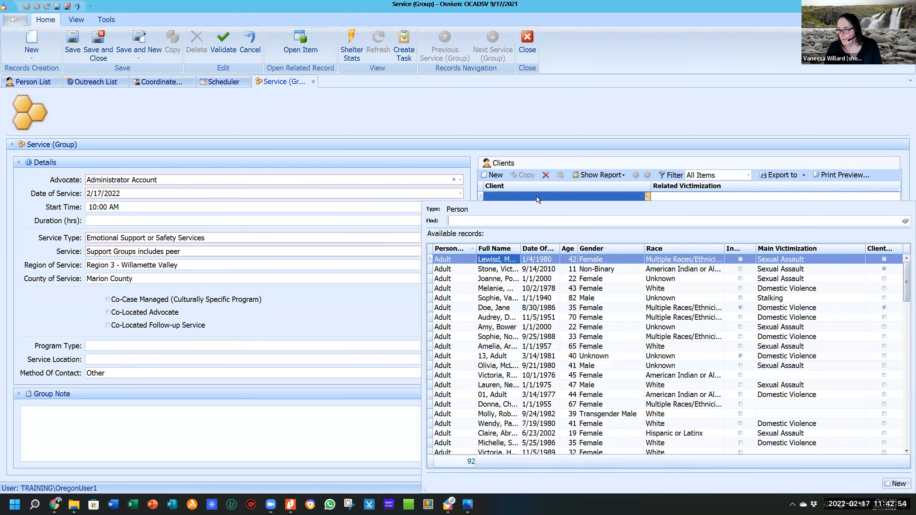
double_click(492, 269)
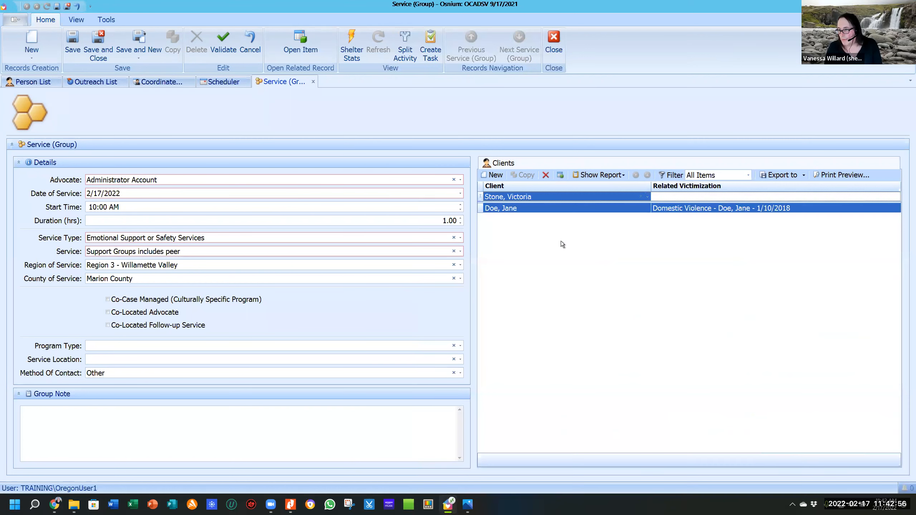
key("Tab")
key("Tab")
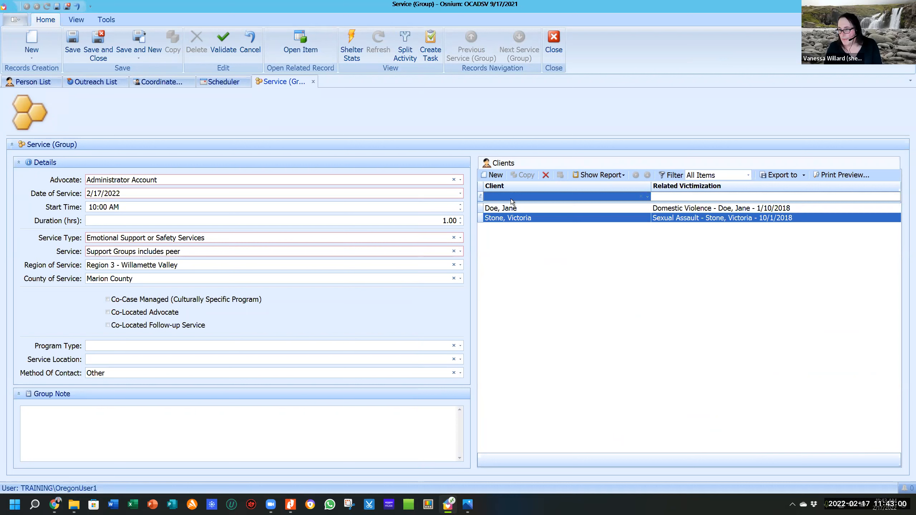
left_click(511, 199)
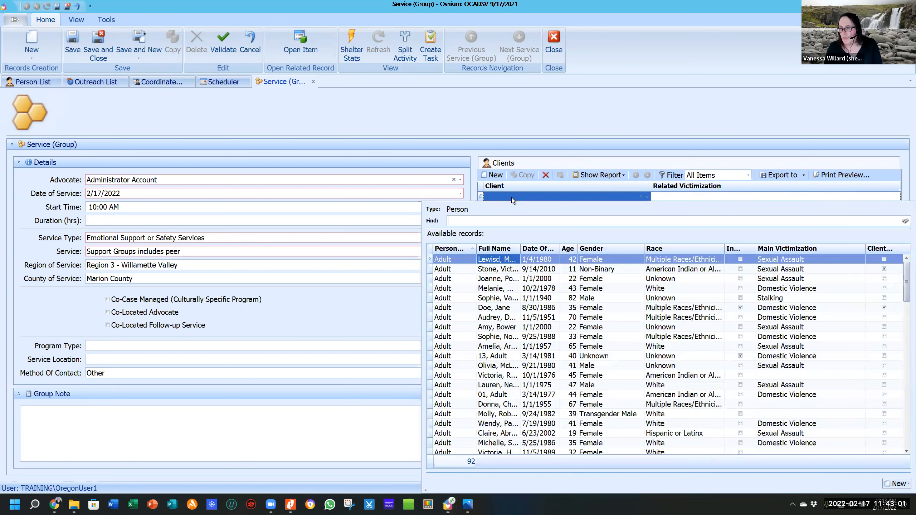
left_click(498, 378)
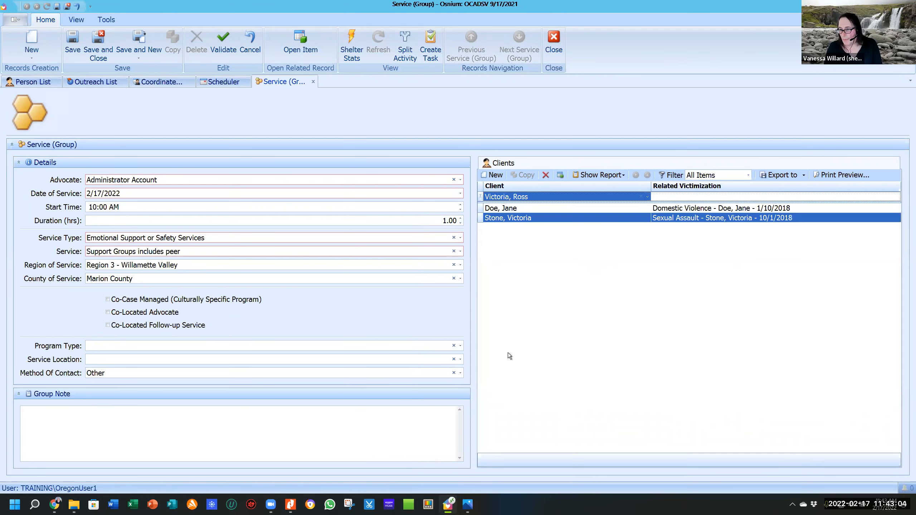
key("Tab")
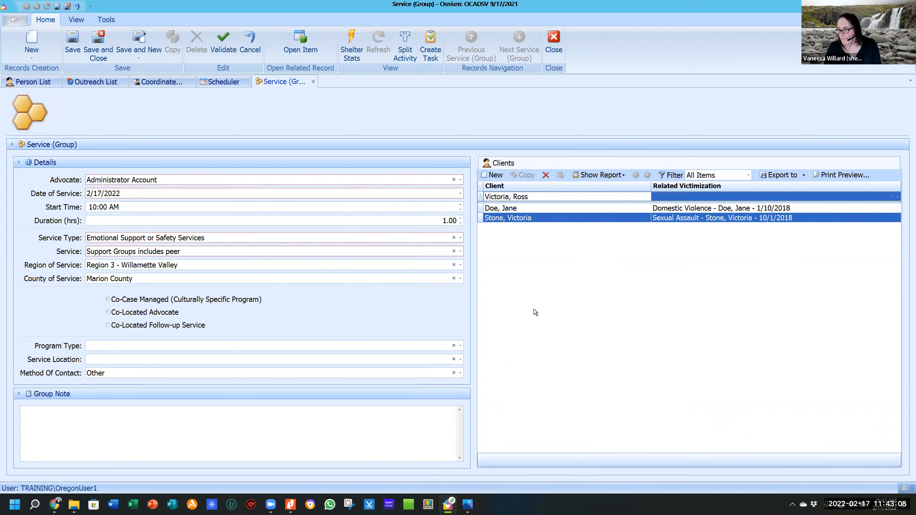
key("Tab")
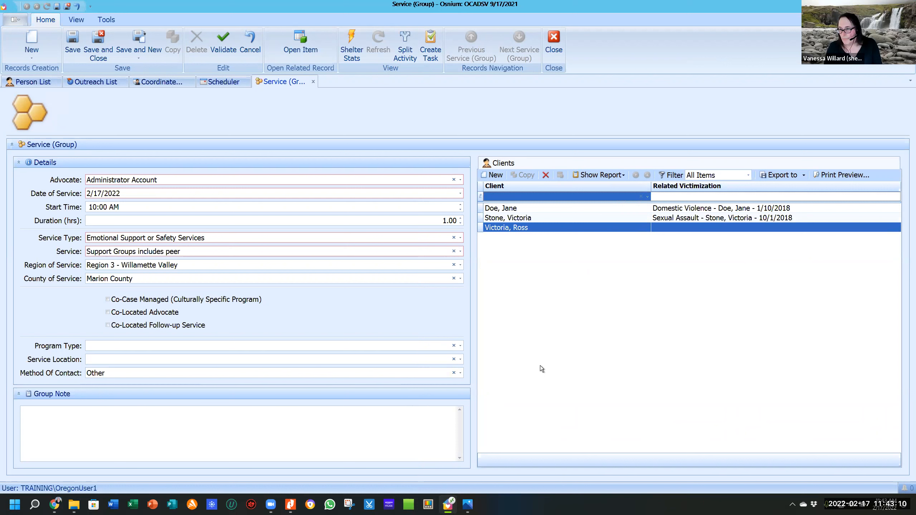
Enter the group note 'This was a wonderful session.' and save the service record.
left_click(207, 415)
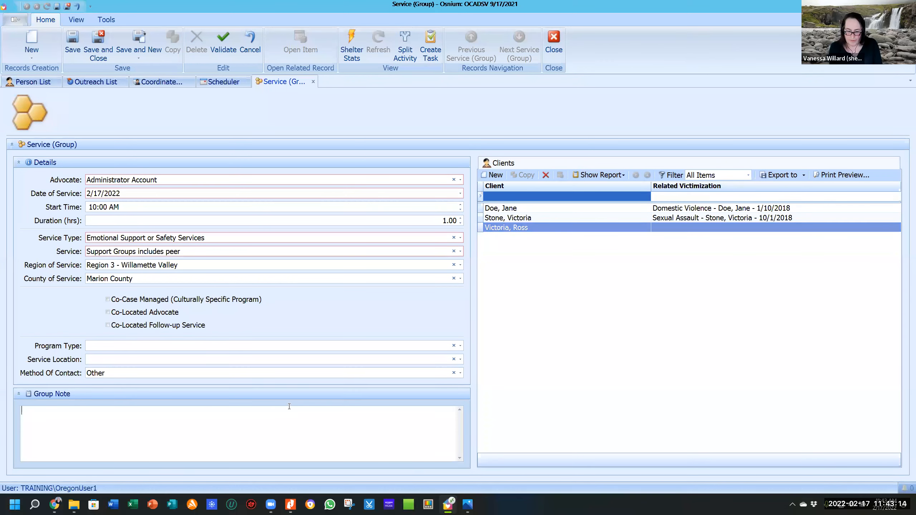
type("This w")
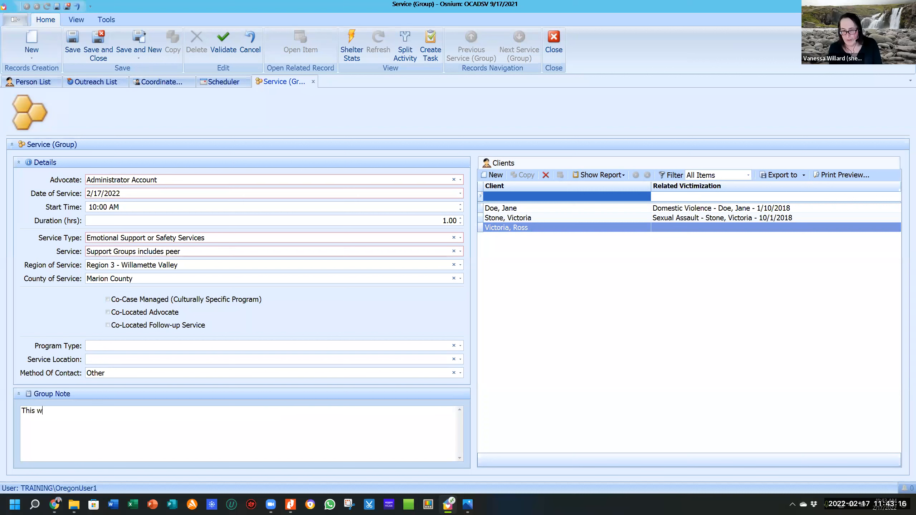
type("as a wonderful session.")
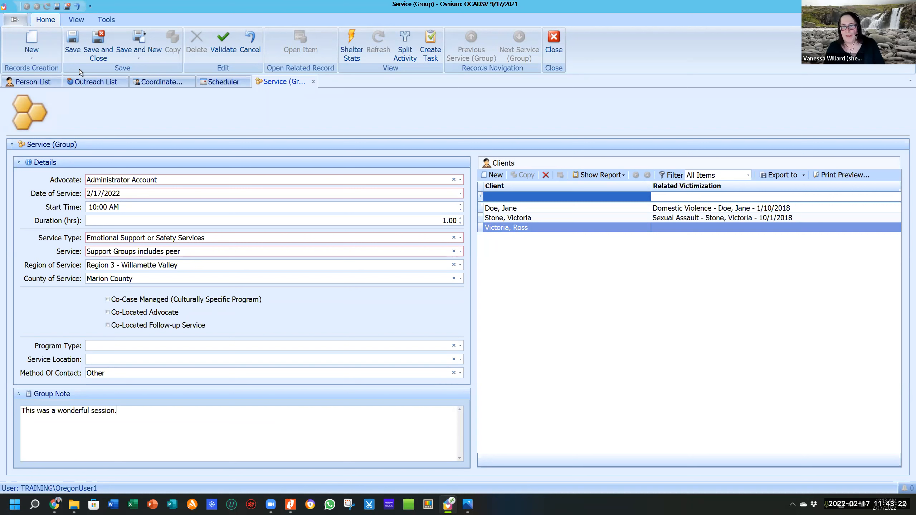
left_click(75, 41)
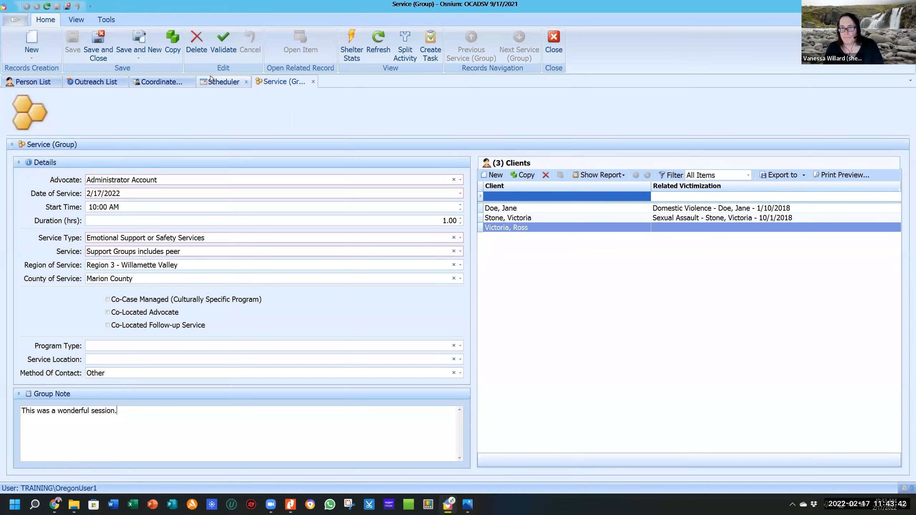
Check the February 17 appointment in the Scheduler, then open the client from the Person List, dismissing alerts.
left_click(228, 85)
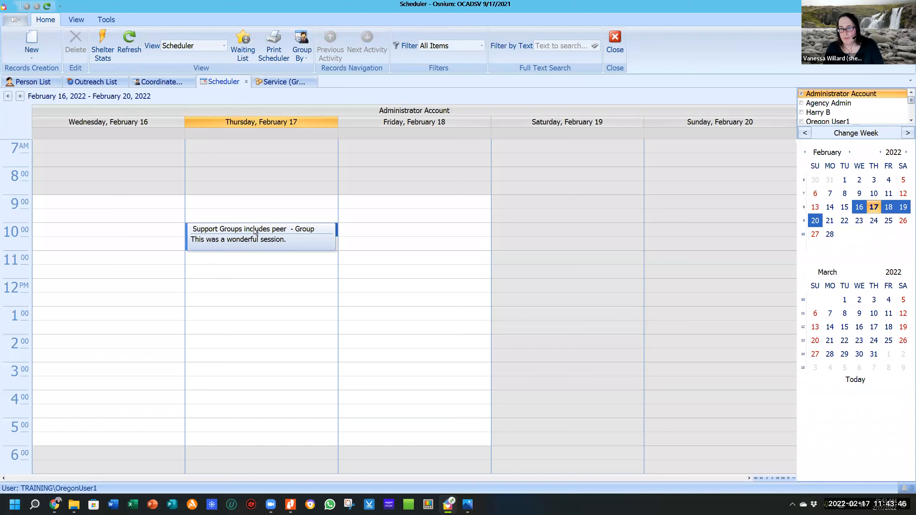
left_click(297, 229)
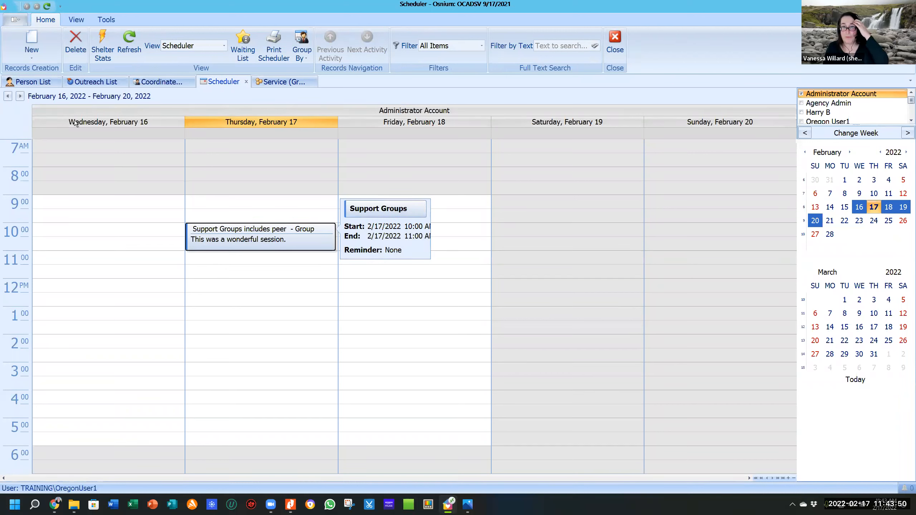
left_click(39, 82)
left_click(135, 101)
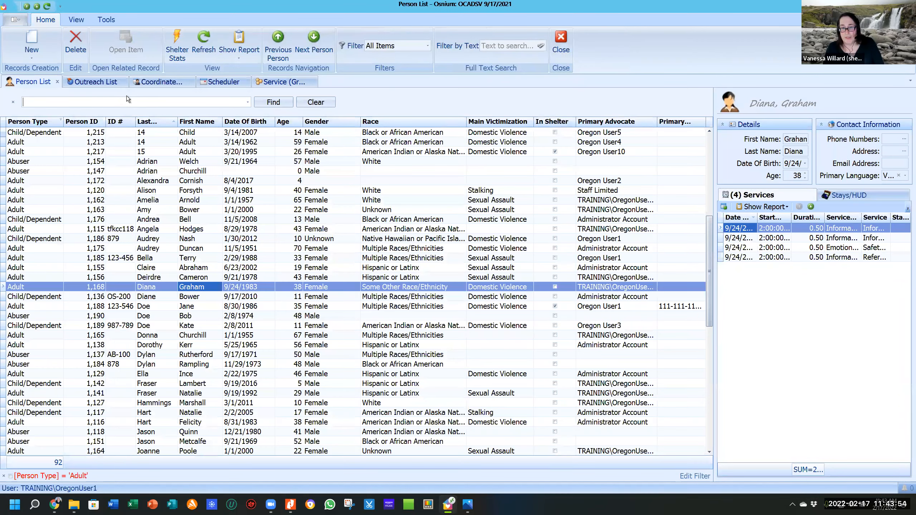
left_click(156, 306)
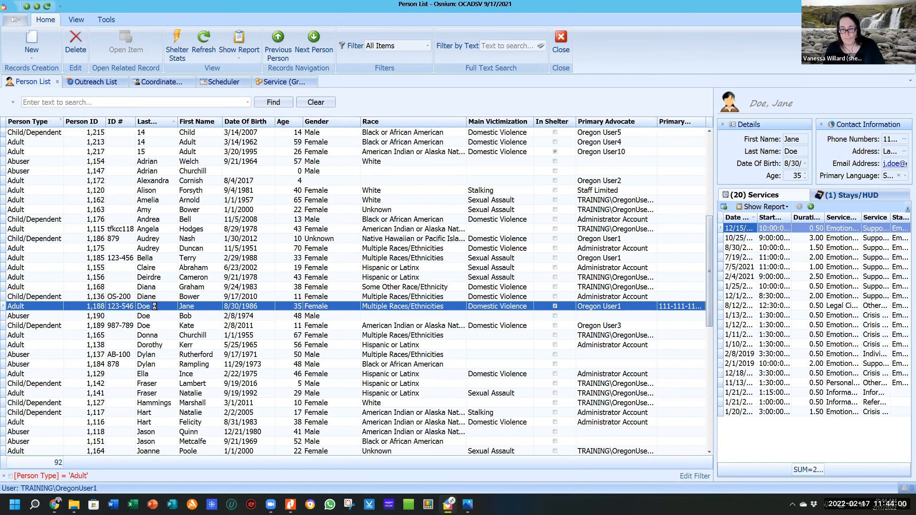
left_click(455, 259)
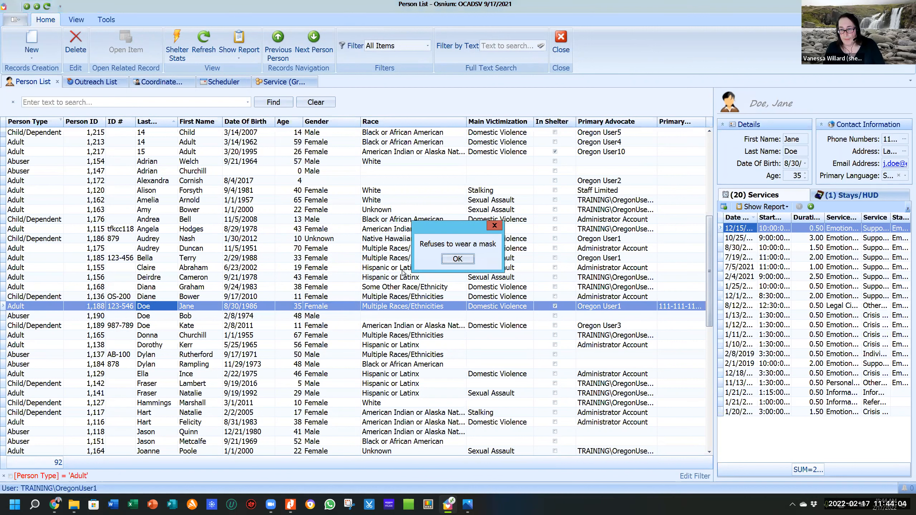
left_click(458, 259)
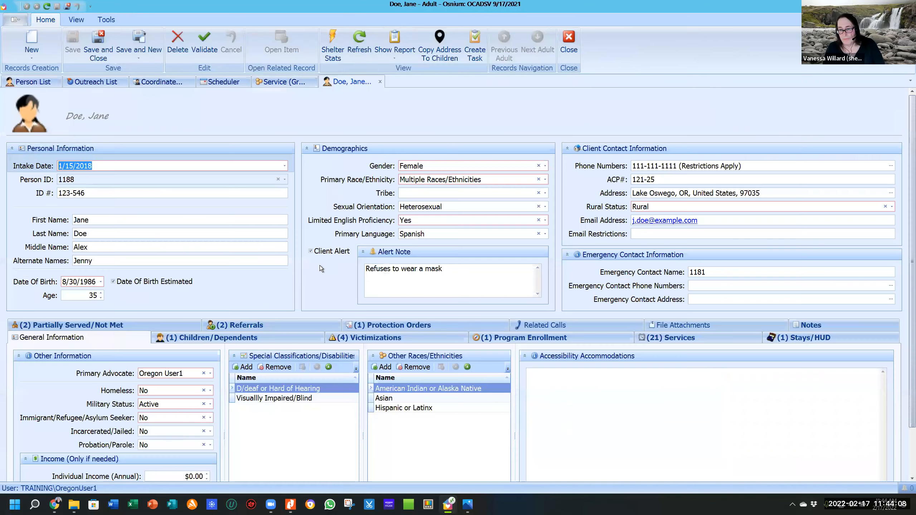
Open the client's 2/17/2022 support group service from their Services list.
left_click(685, 338)
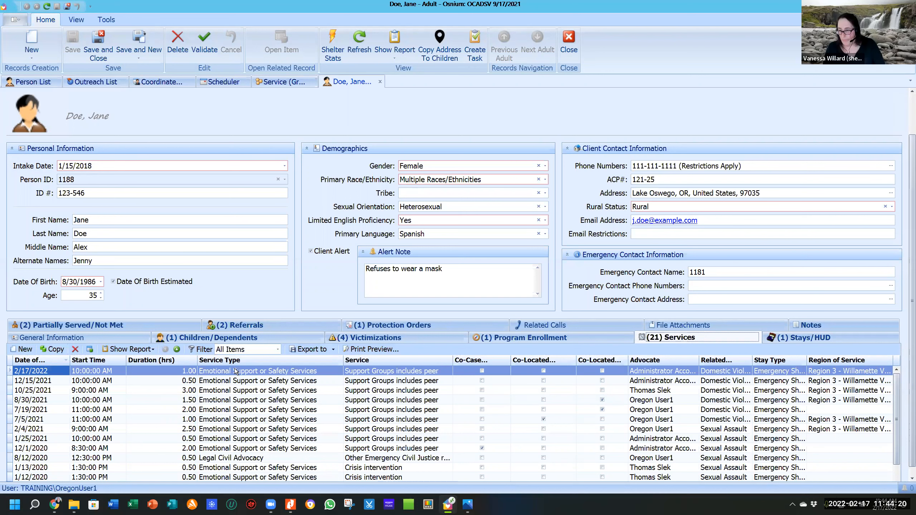
scroll(300, 330, "down", 1)
left_click(301, 330)
double_click(301, 329)
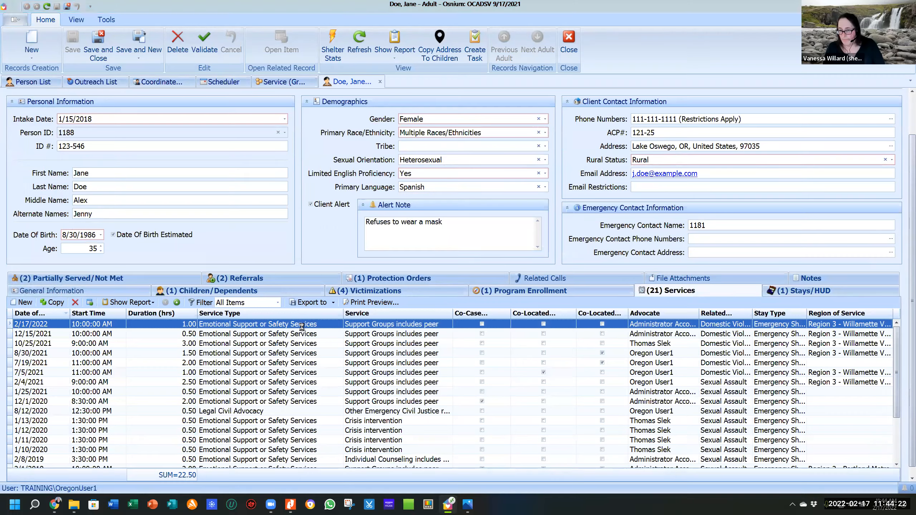
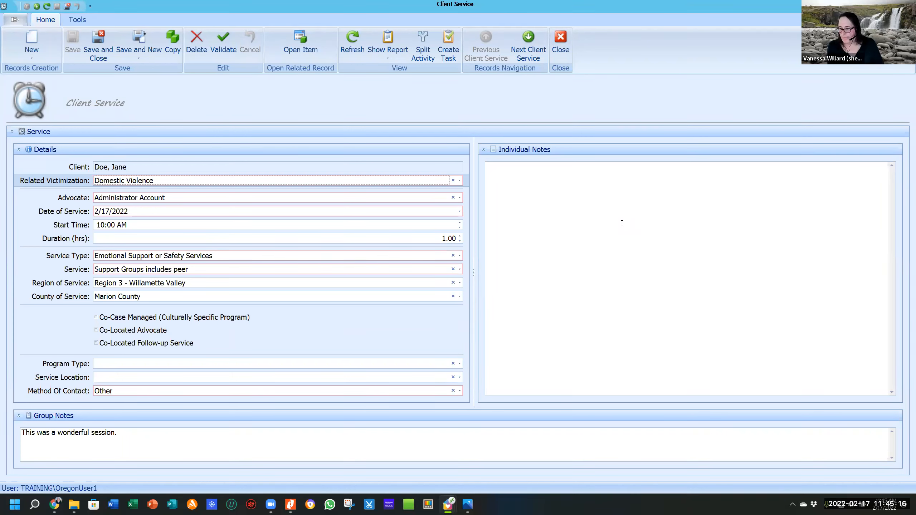
Close the service entry and client record, then view Thursday's 10:00 Support Groups session in the Scheduler.
left_click(559, 43)
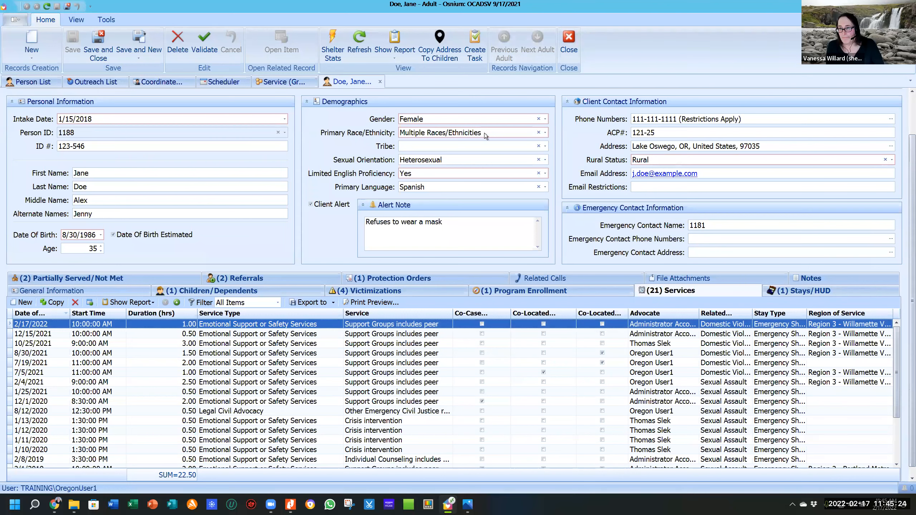
left_click(570, 40)
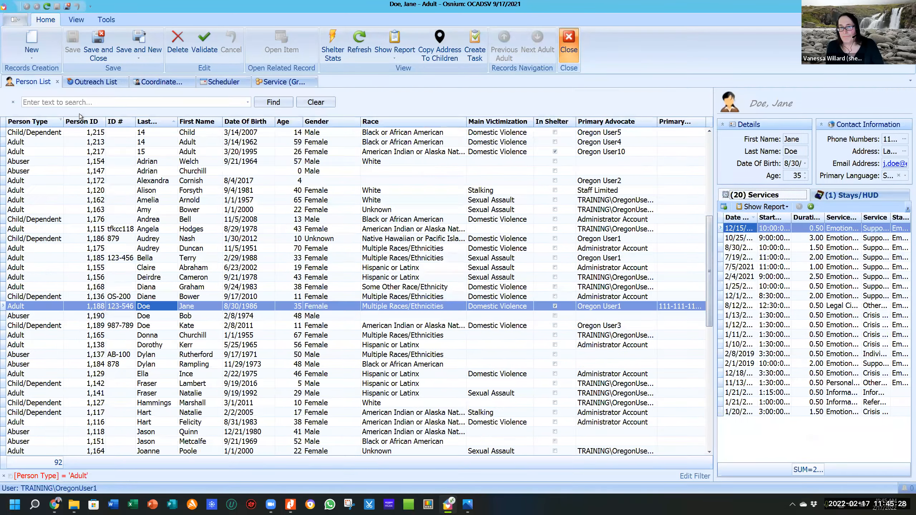
left_click(232, 81)
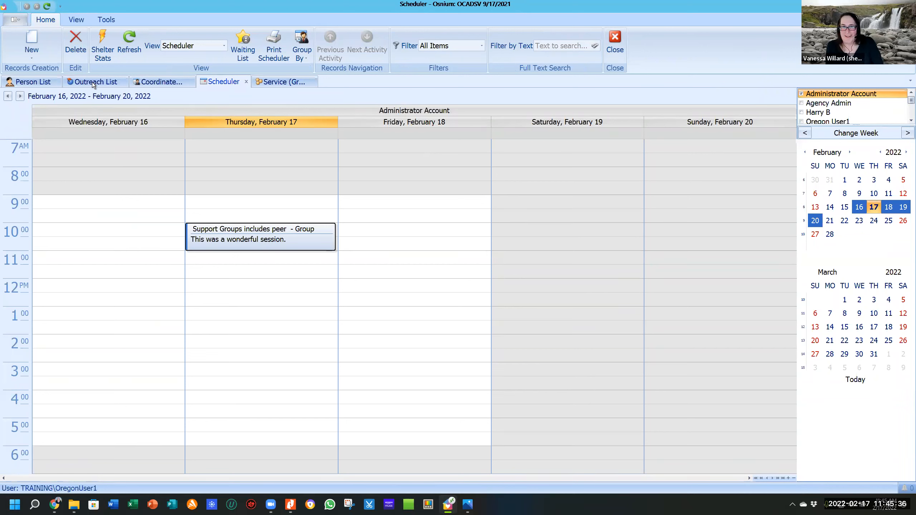
left_click(16, 19)
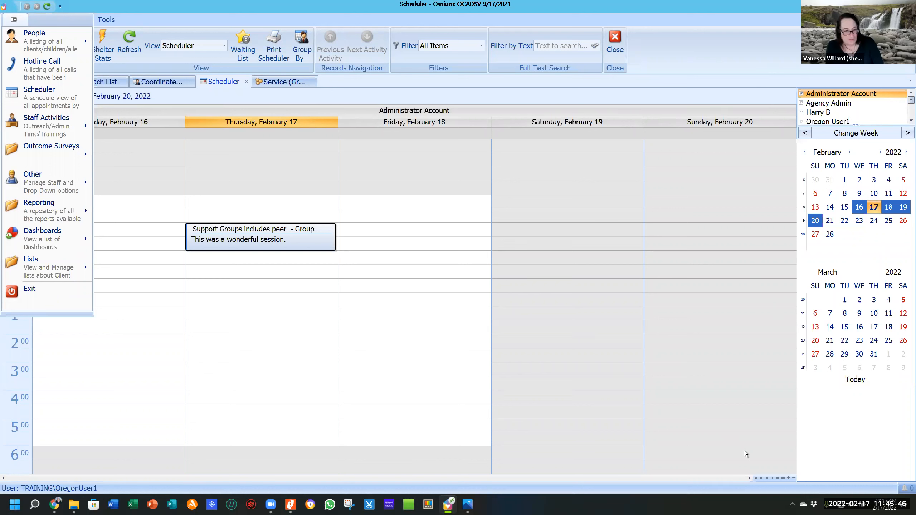
Open the Surveys Distributed list from the Outcome Surveys menu.
left_click(196, 430)
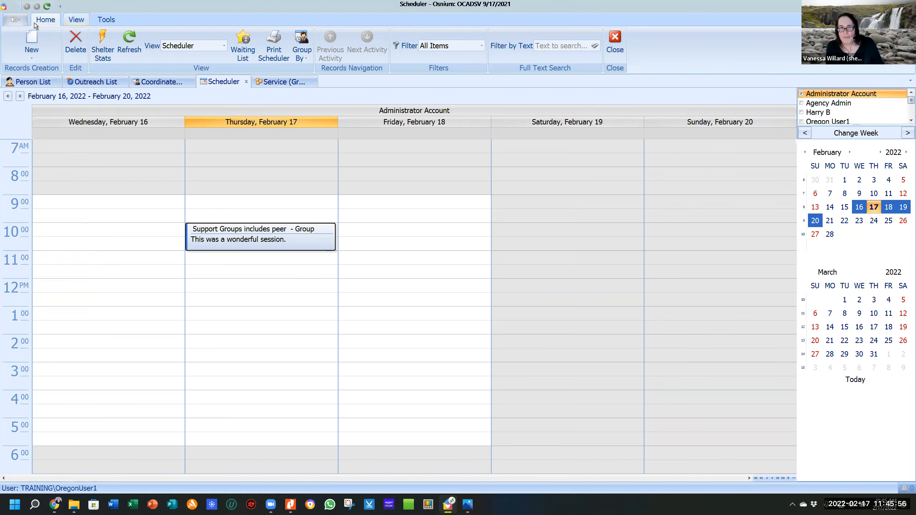
left_click(15, 19)
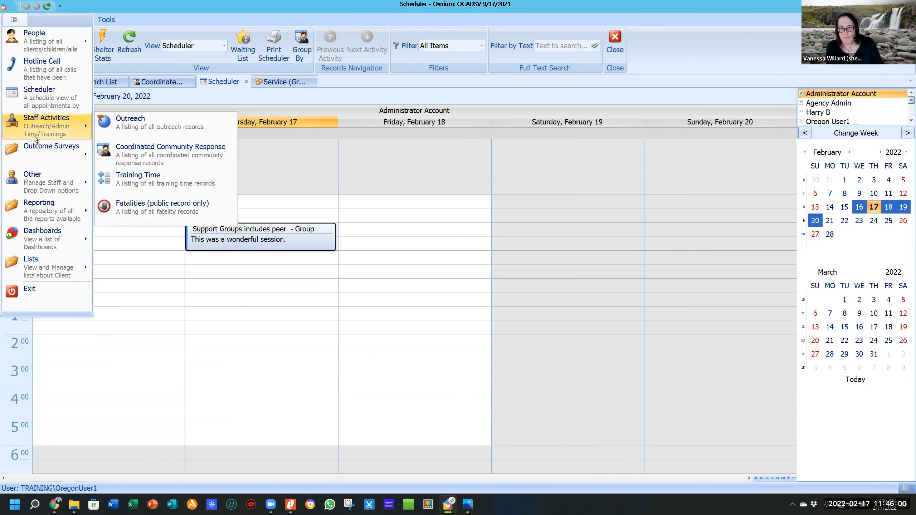
mouse_move(35, 150)
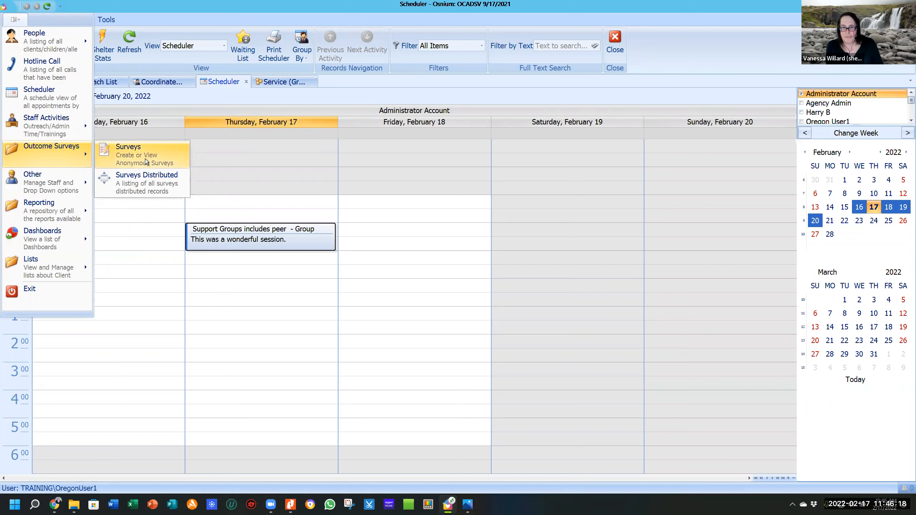
left_click(141, 189)
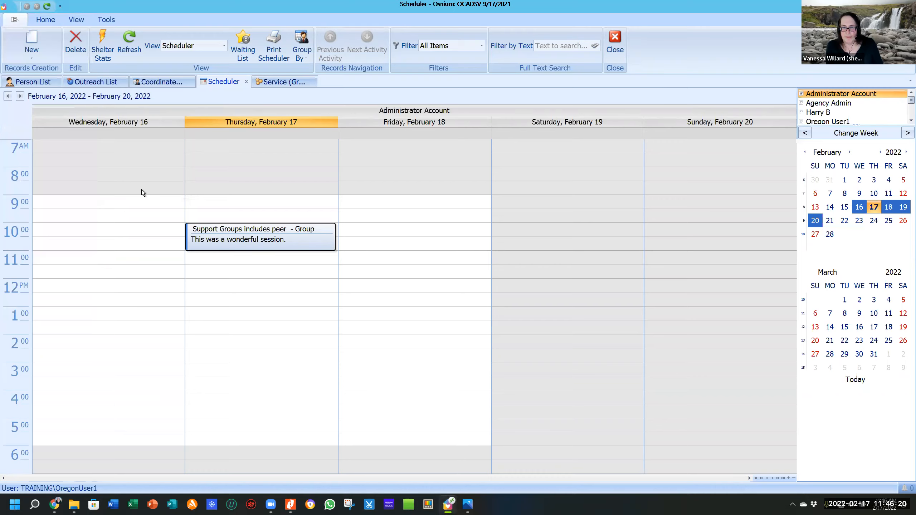
Enter a trial Support Group distribution of 15 surveys dated 2/17/2022, then close it without saving.
left_click(31, 45)
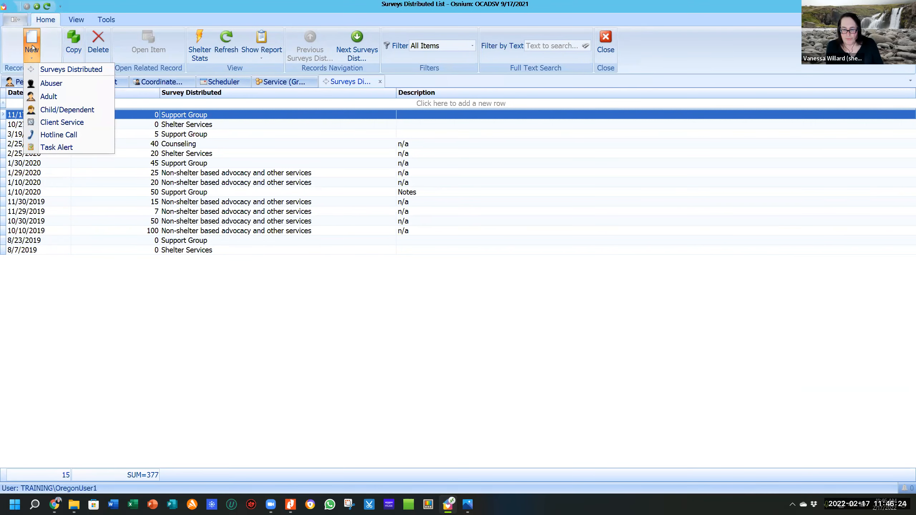
left_click(60, 72)
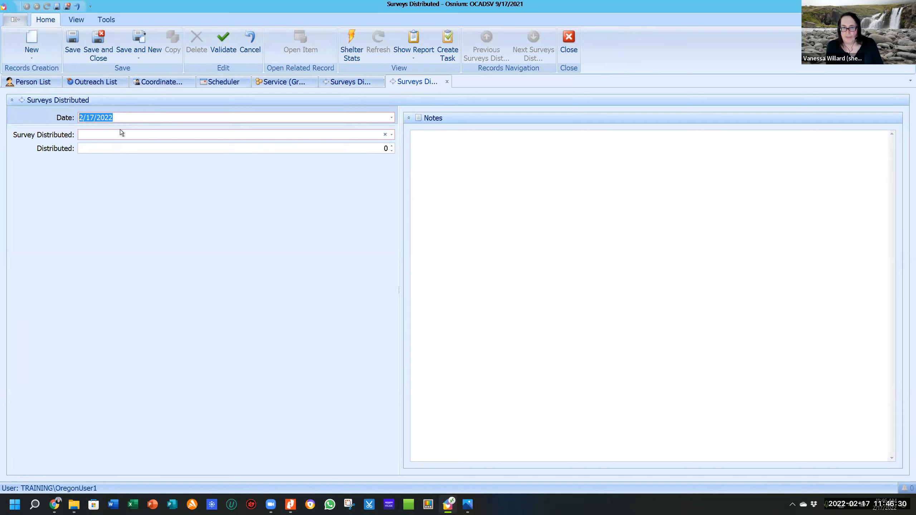
left_click(114, 134)
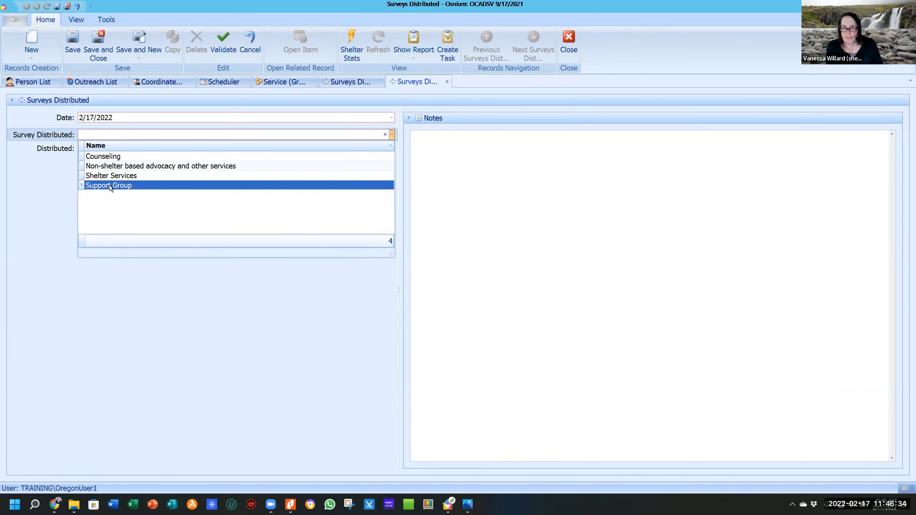
left_click(109, 184)
left_click(123, 148)
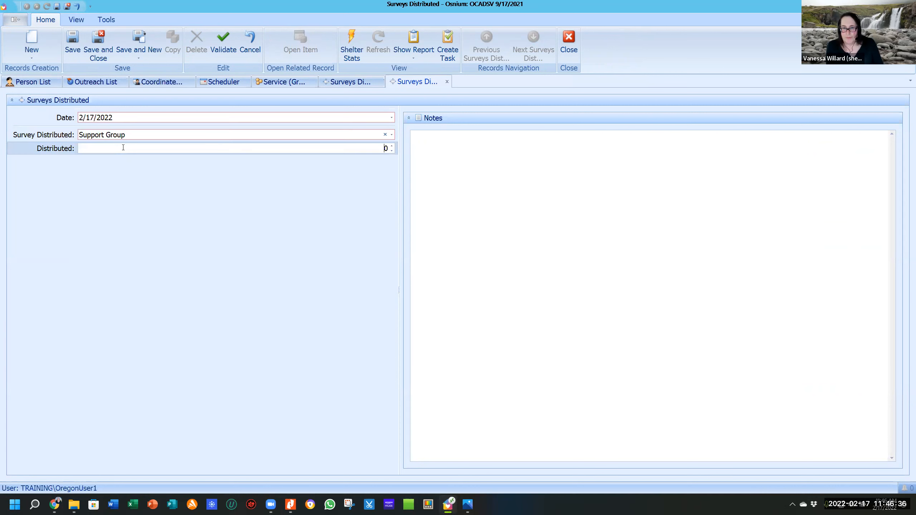
type("15")
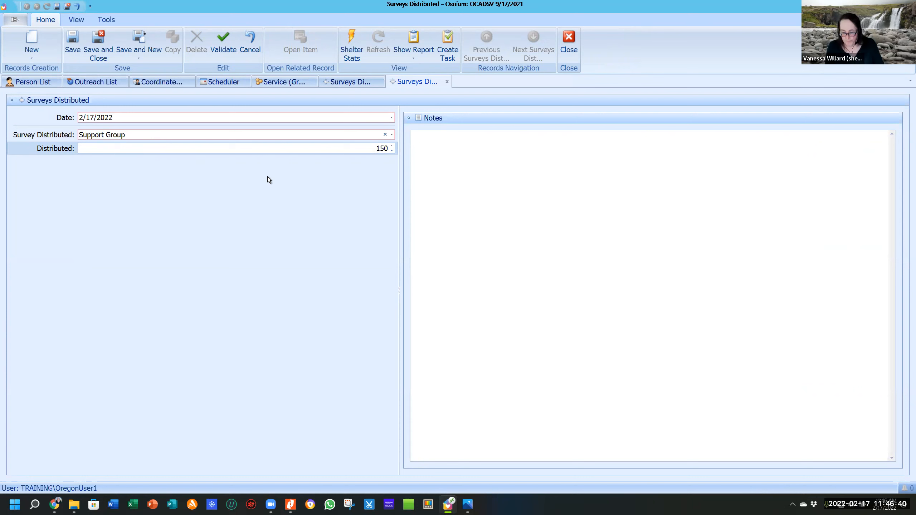
key("Delete")
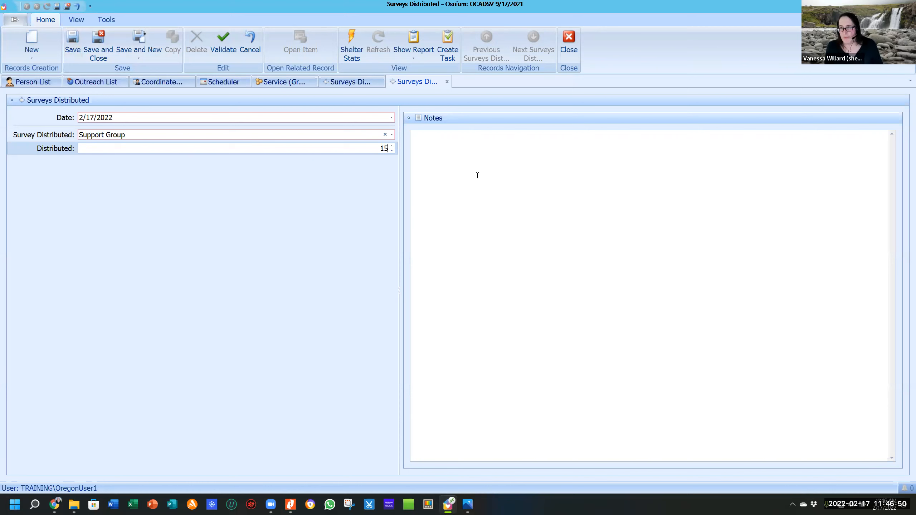
left_click(568, 35)
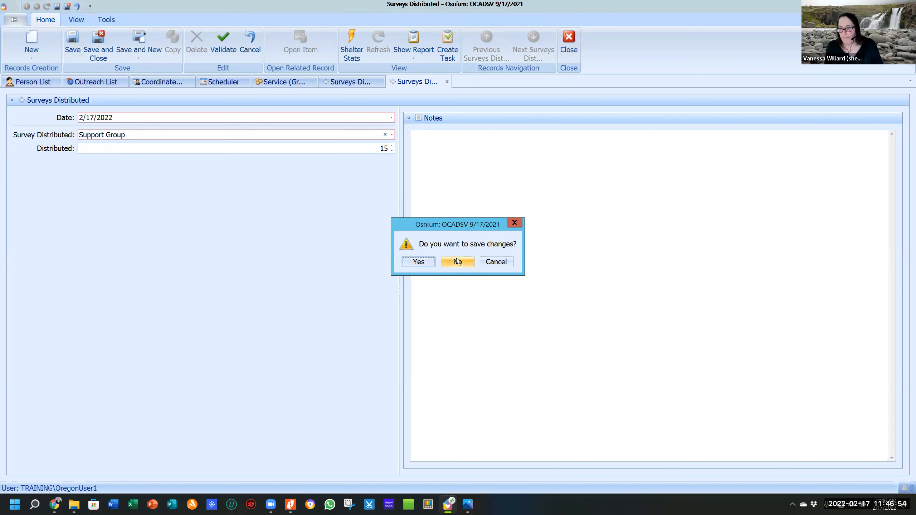
left_click(457, 258)
left_click(30, 50)
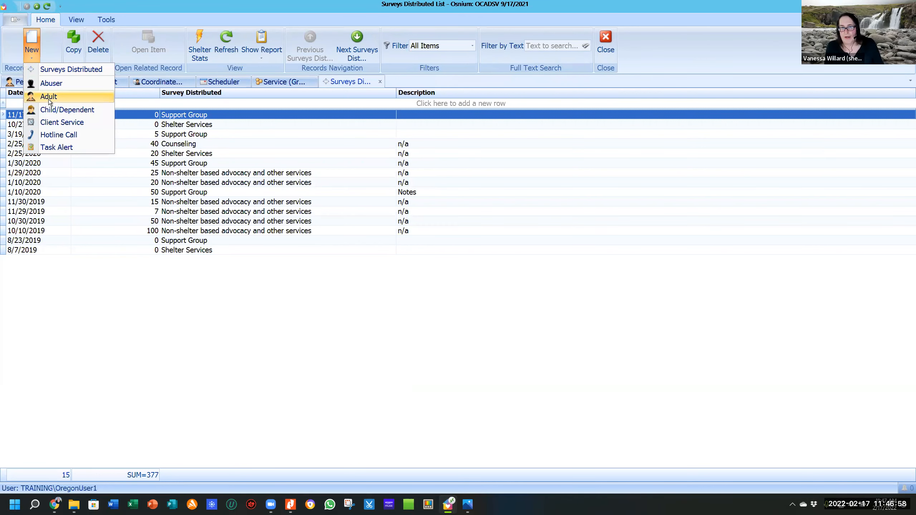
Open the Survey List and start a new survey with the Outcome Data field set.
left_click(15, 20)
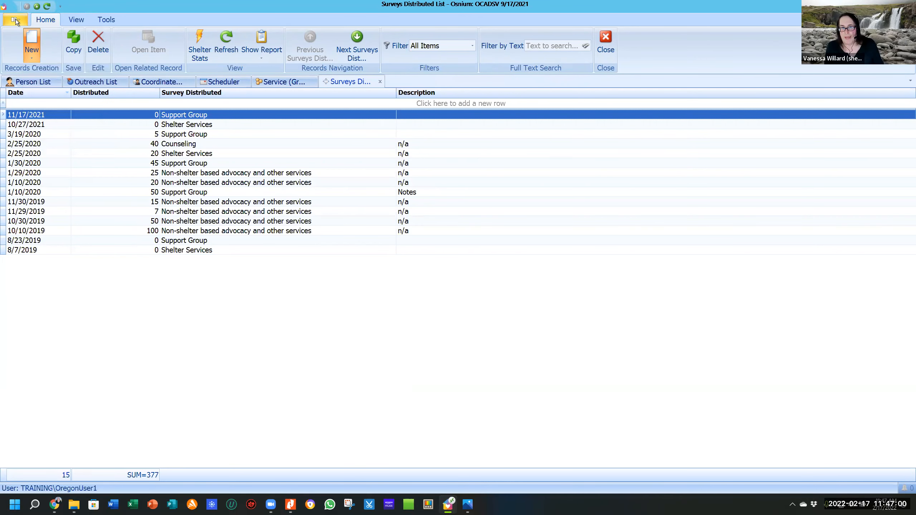
mouse_move(40, 121)
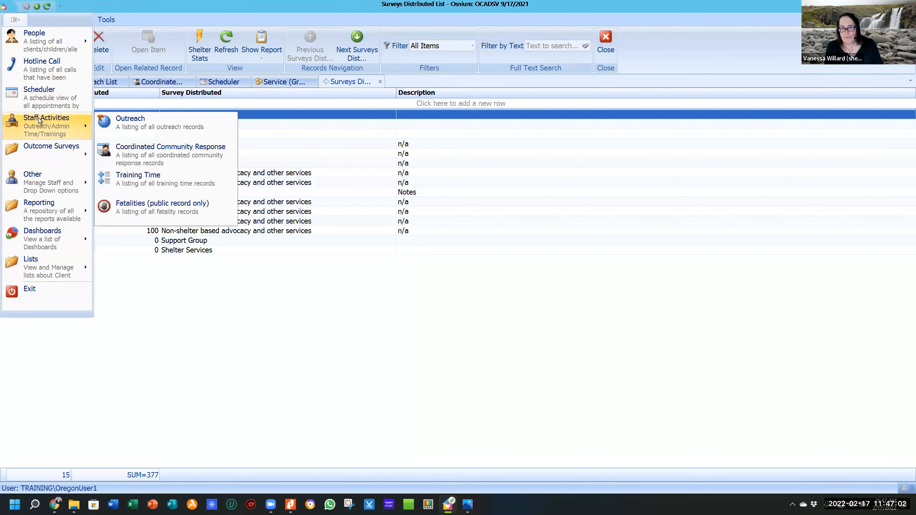
mouse_move(44, 146)
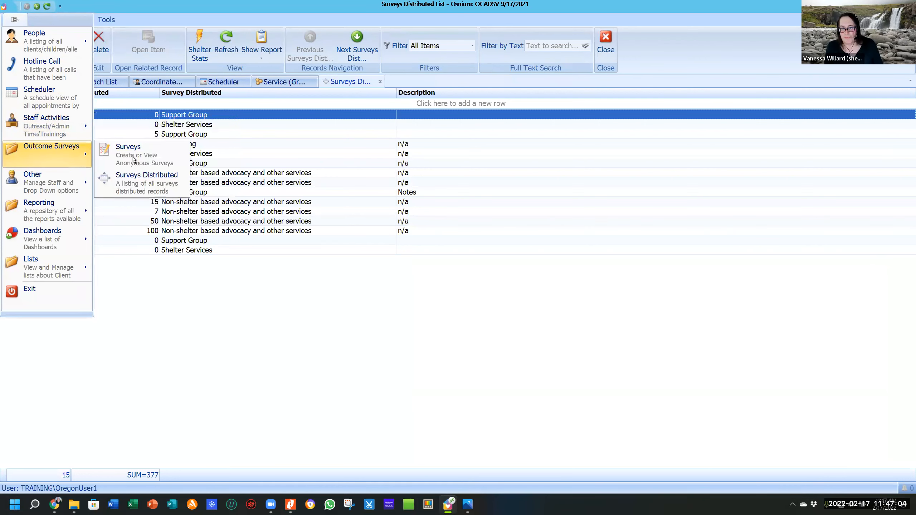
left_click(169, 156)
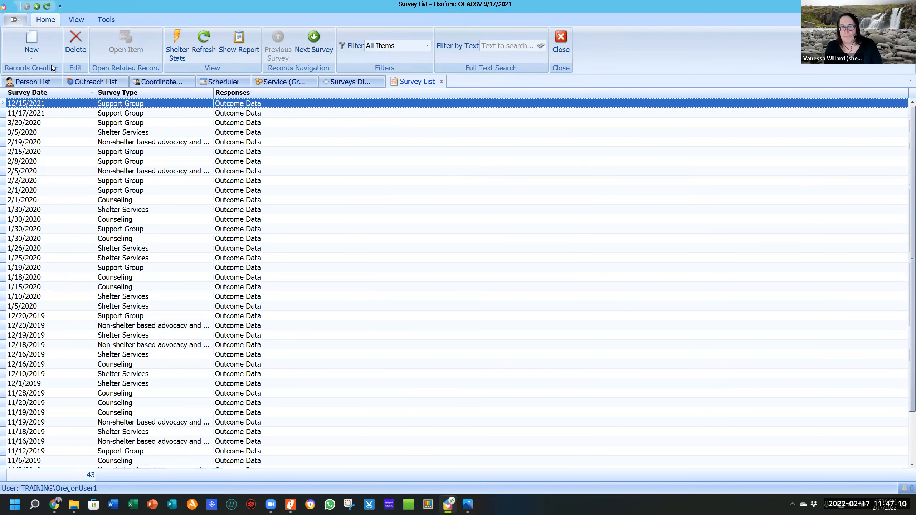
left_click(36, 41)
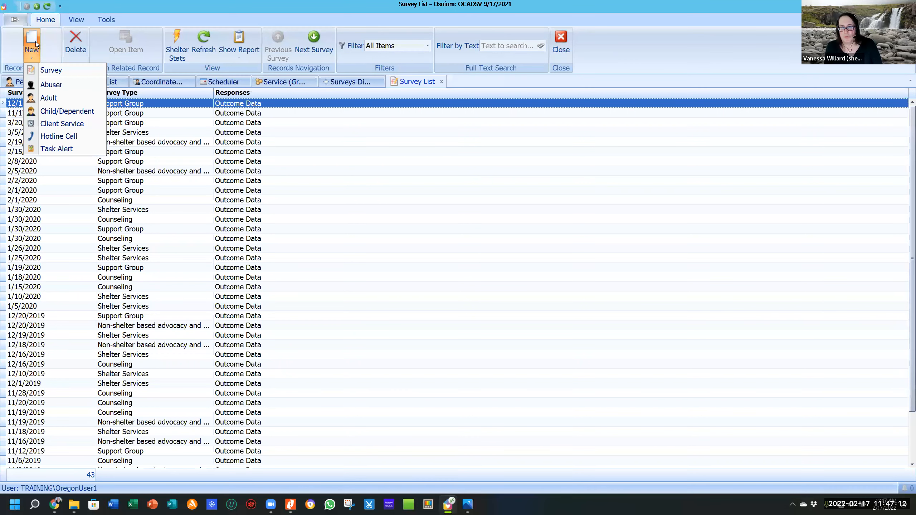
left_click(53, 69)
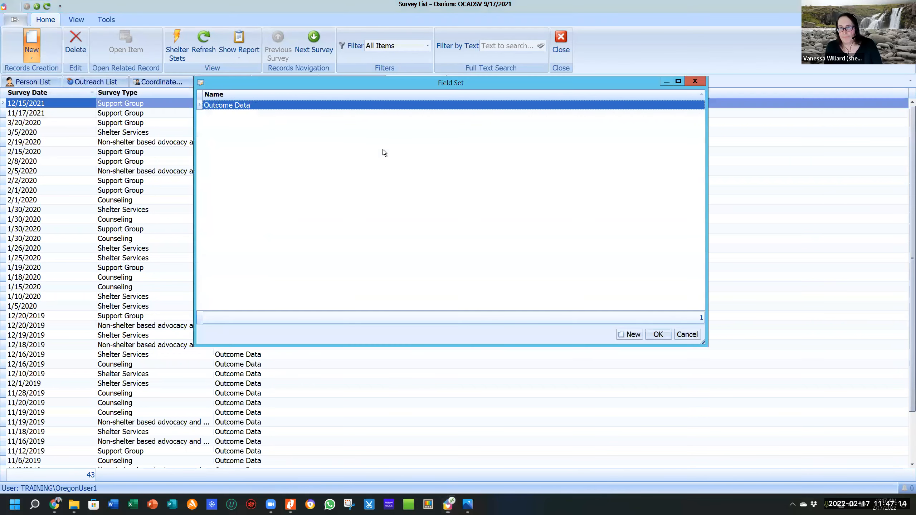
double_click(315, 105)
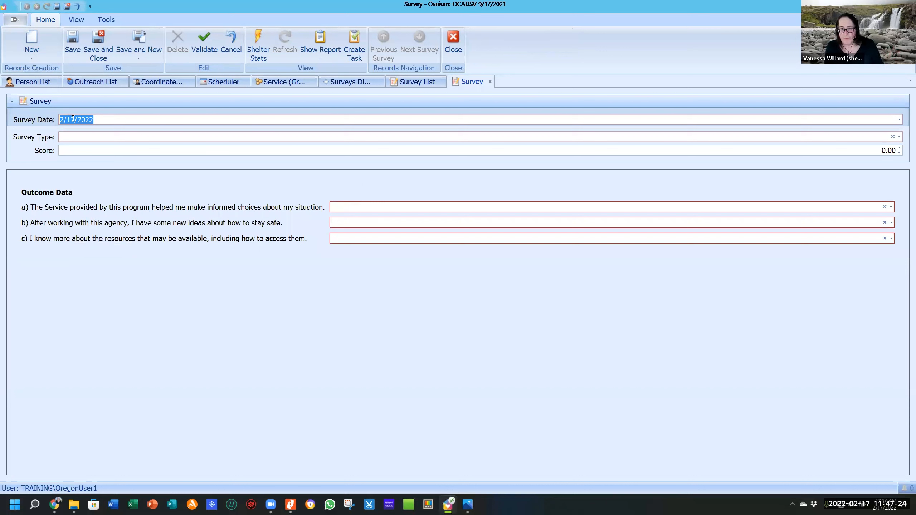
Set the new survey's type to Support Group.
left_click(104, 120)
left_click(86, 137)
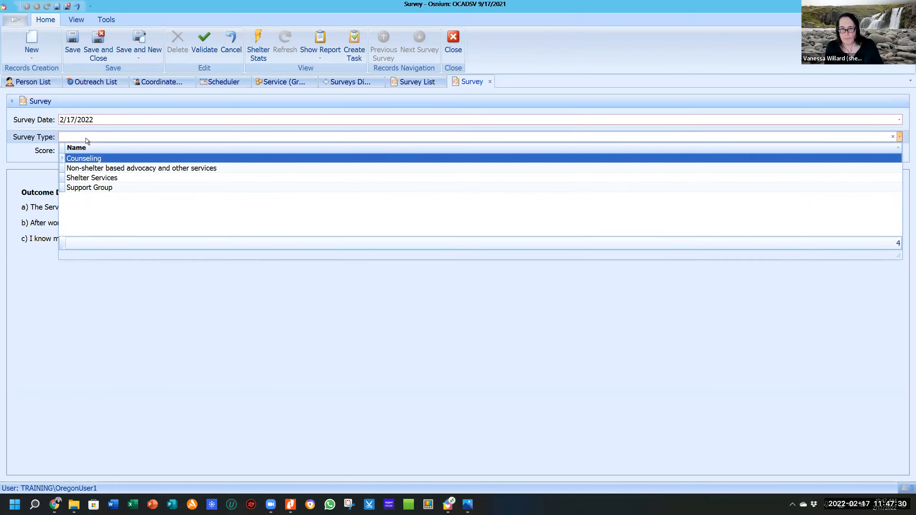
left_click(96, 187)
left_click(109, 152)
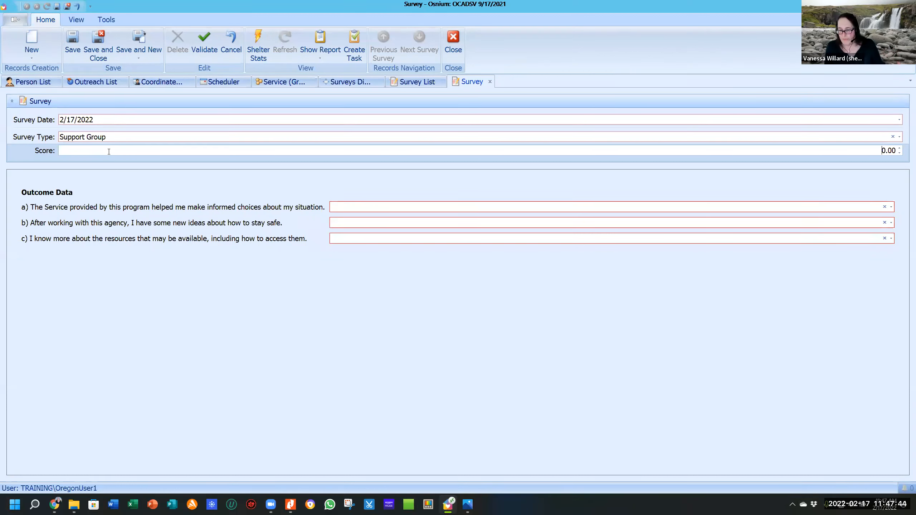
Answer questions a), b) and c) with 1. Strongly Agree, then close the survey without saving.
left_click(362, 205)
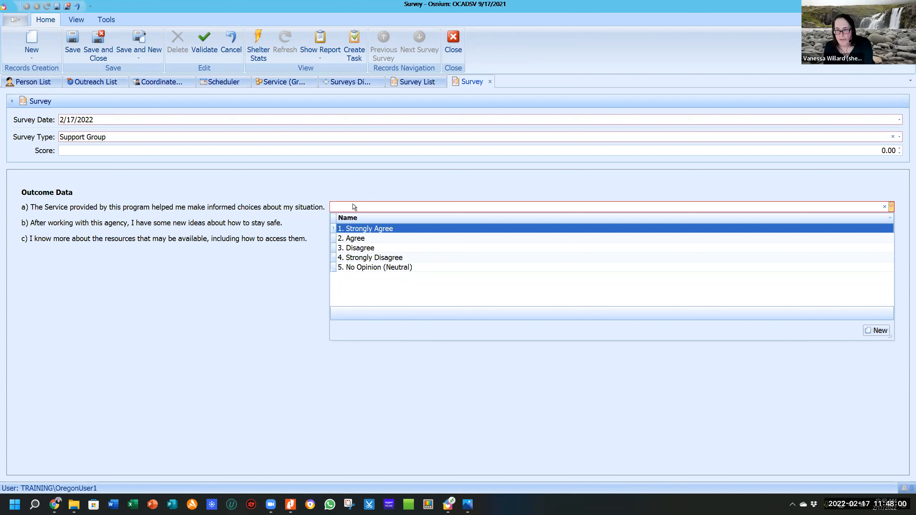
left_click(372, 230)
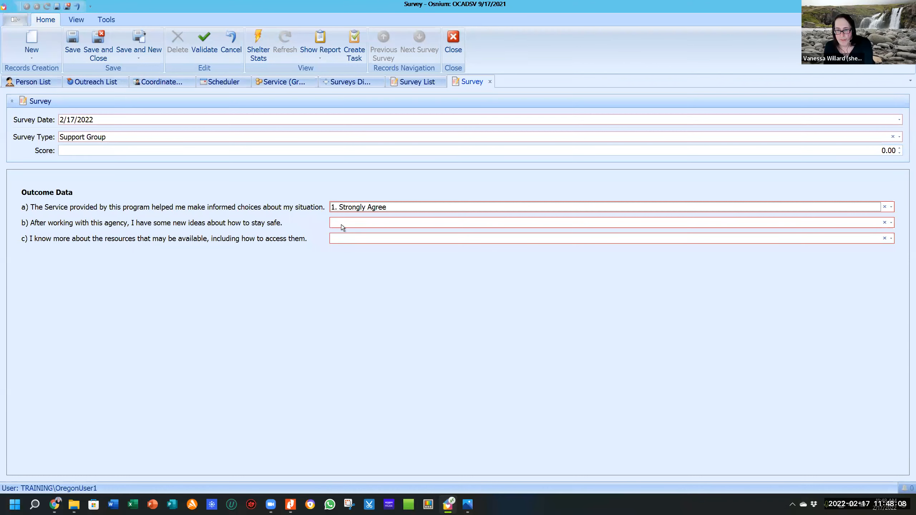
left_click(342, 225)
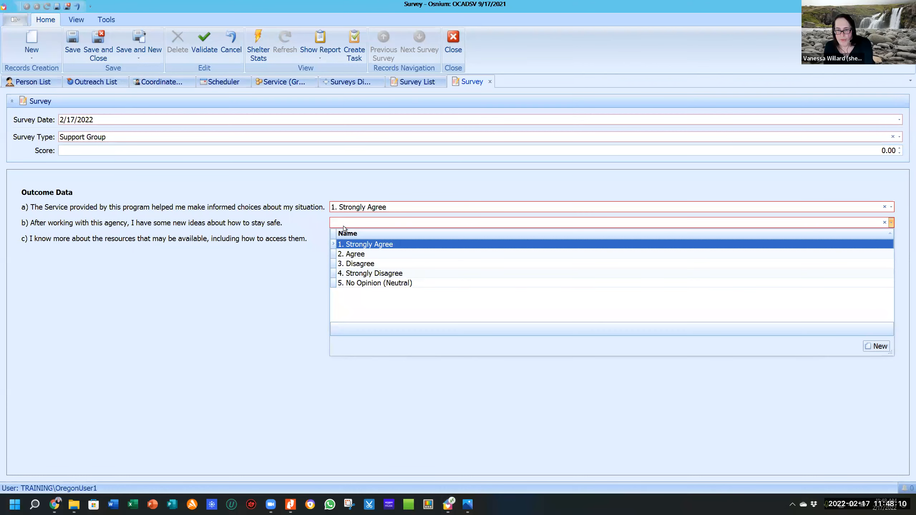
left_click(367, 244)
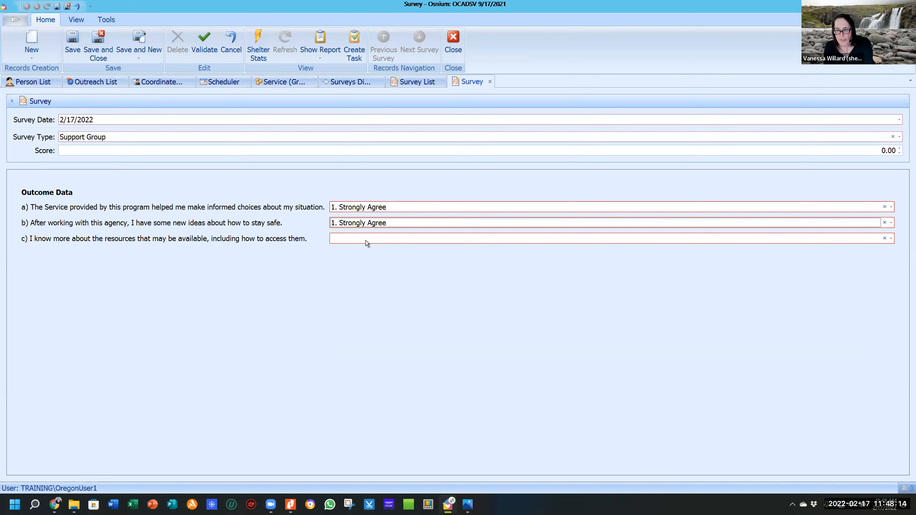
left_click(365, 241)
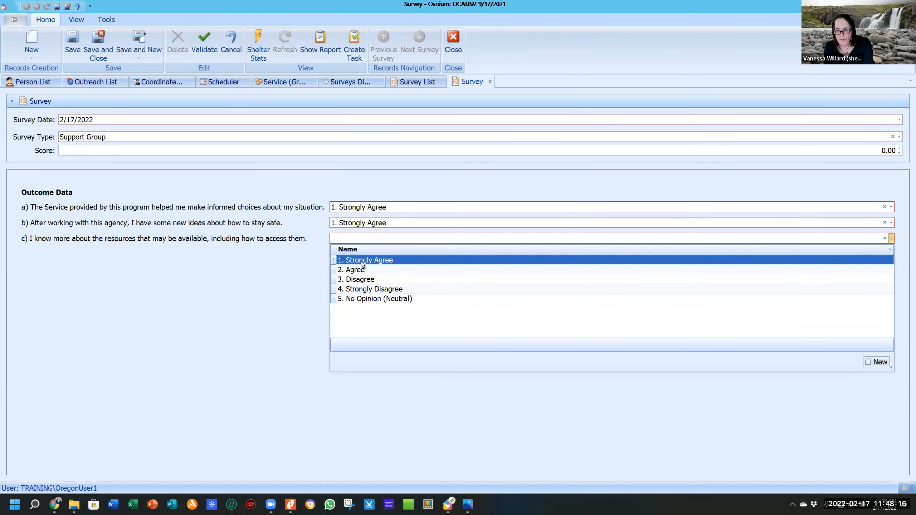
left_click(361, 261)
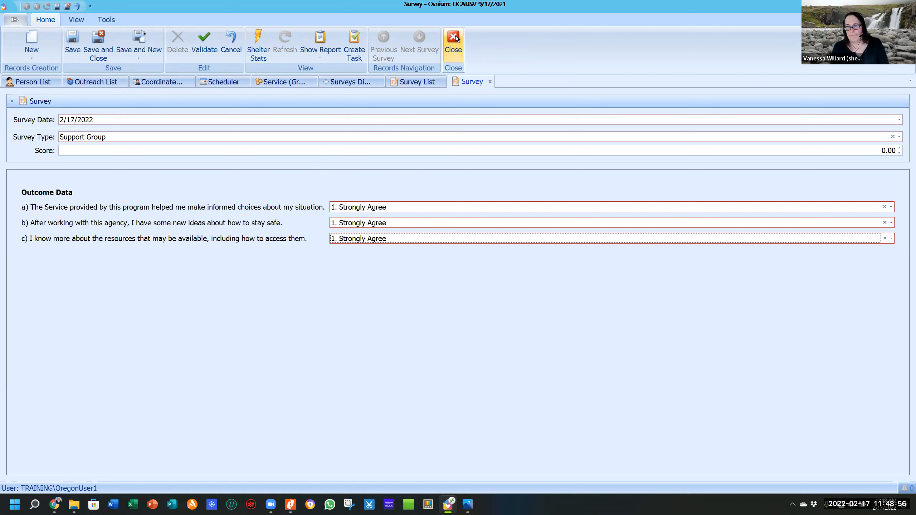
left_click(464, 55)
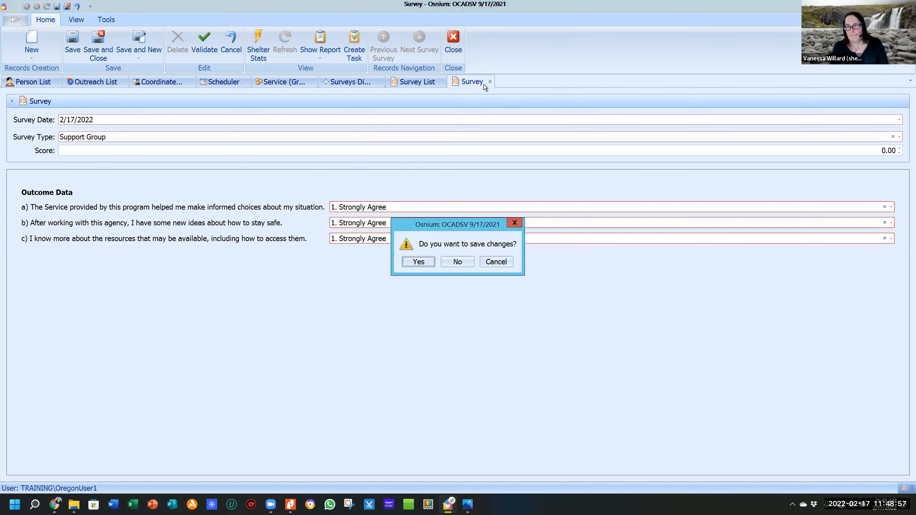
left_click(453, 260)
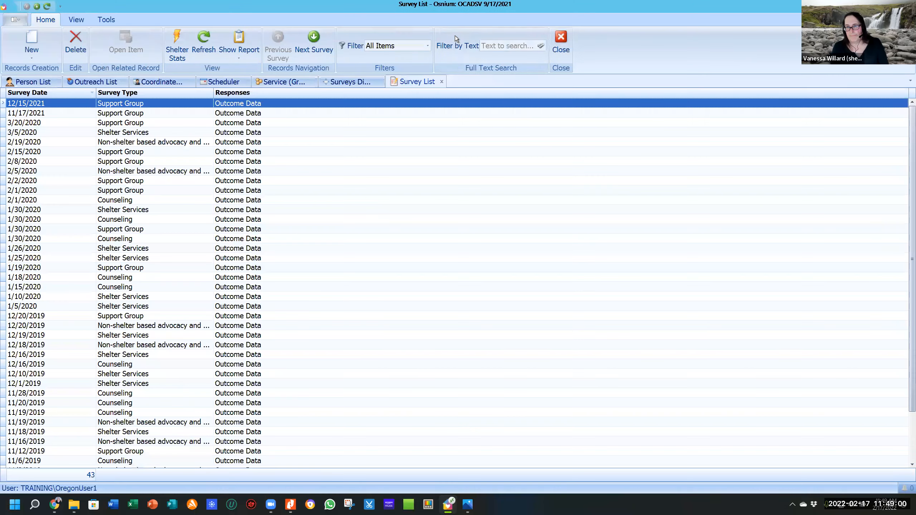
Close the Survey List and show the People options: Adults, Children/Dependents, Abusers.
left_click(563, 37)
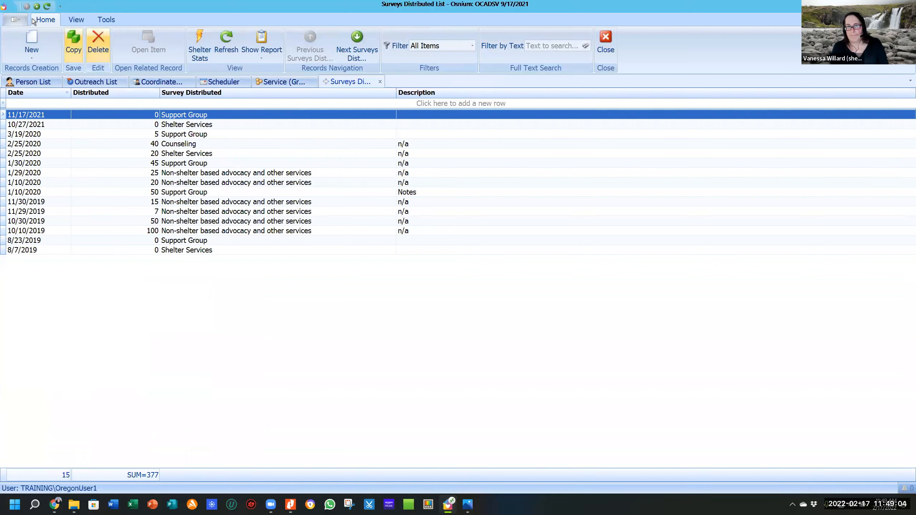
left_click(21, 19)
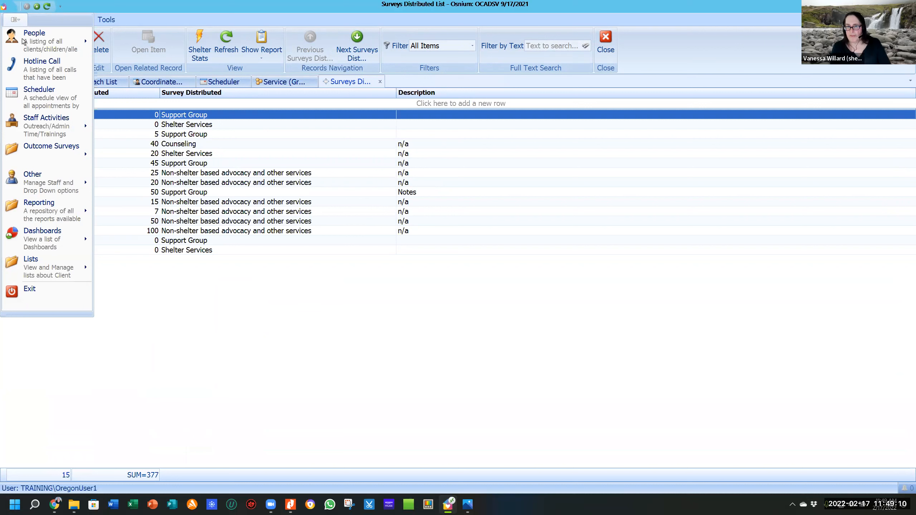
mouse_move(22, 39)
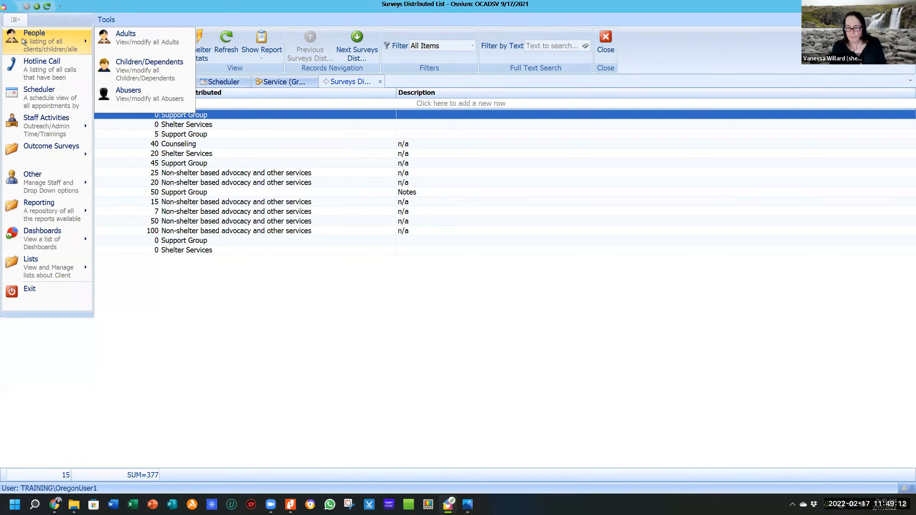